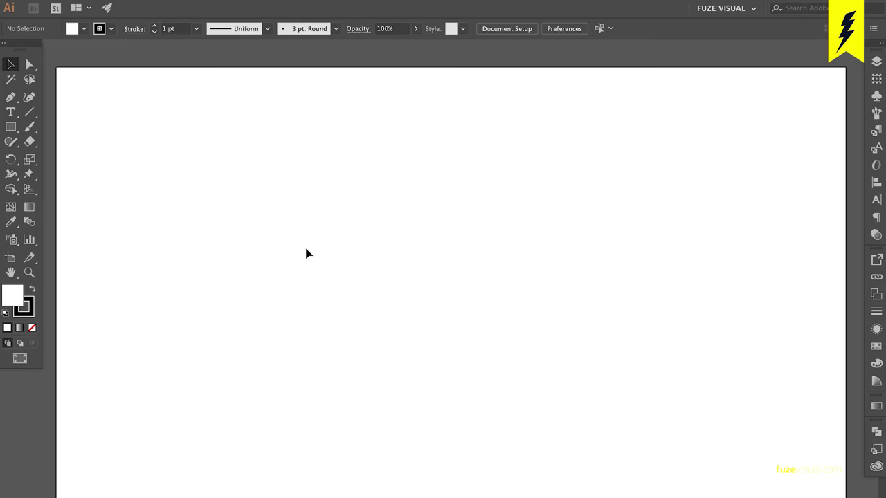
- Type a letter S in Avenir Next Bold, then enlarge it and shift it lower left
key(t)
click(373, 257)
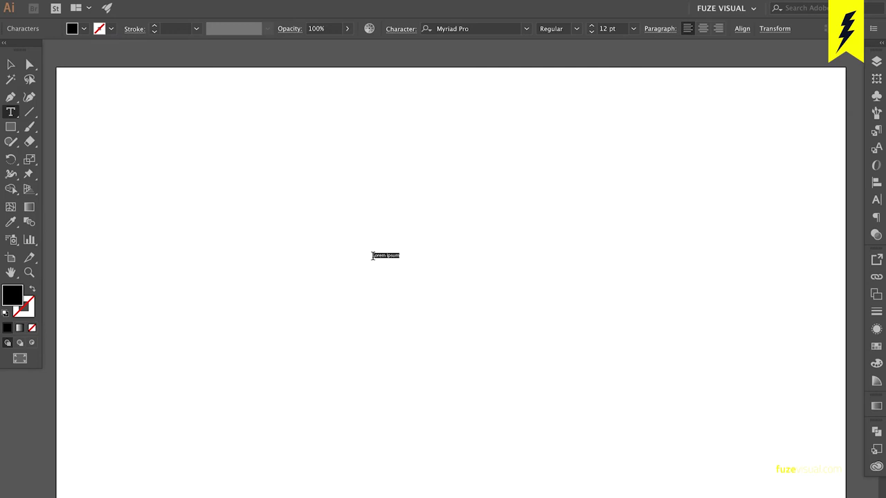
key(BackSpace)
text(5)
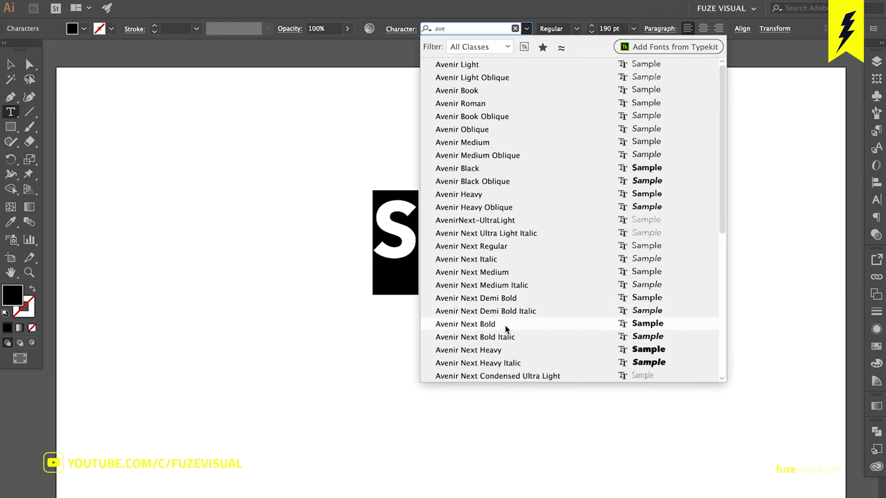
click(504, 325)
key(Escape)
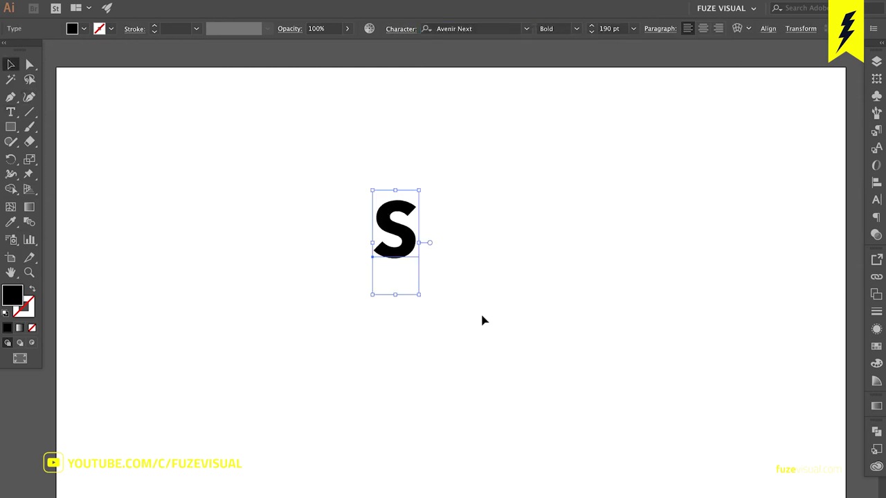
mouse_move(421, 245)
mouse_down()
mouse_move(486, 243)
mouse_move(390, 307)
mouse_move(394, 291)
mouse_up()
- Lock Layer 1 and create a new Layer 2 above it in the Layers panel
click(482, 288)
scroll(482, 288, up, 3)
scroll(482, 288, down, 2)
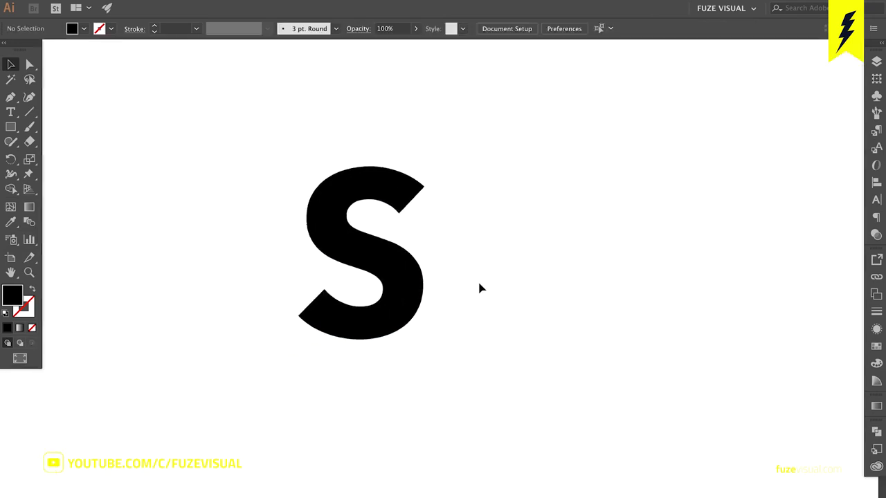
click(876, 63)
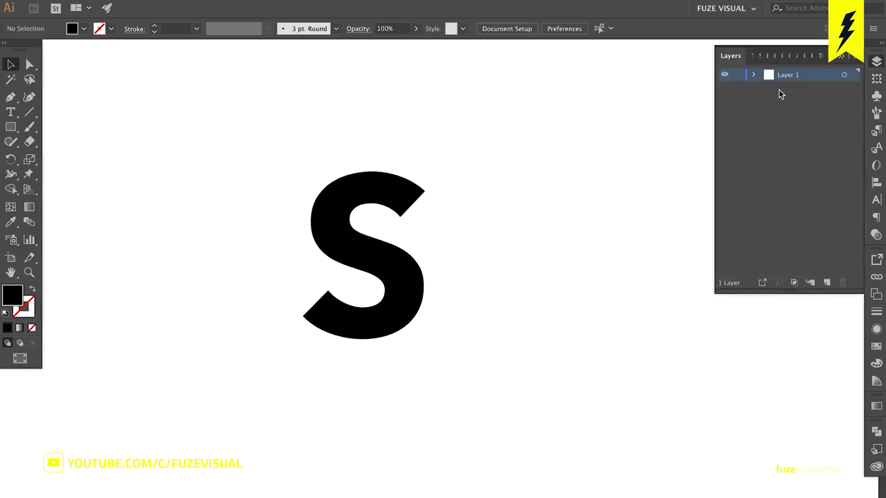
click(825, 282)
scroll(353, 247, up, 2)
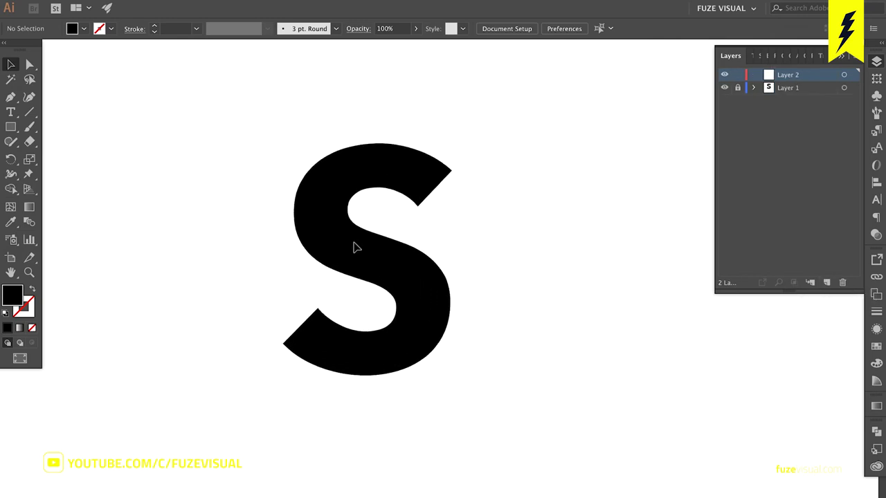
click(11, 98)
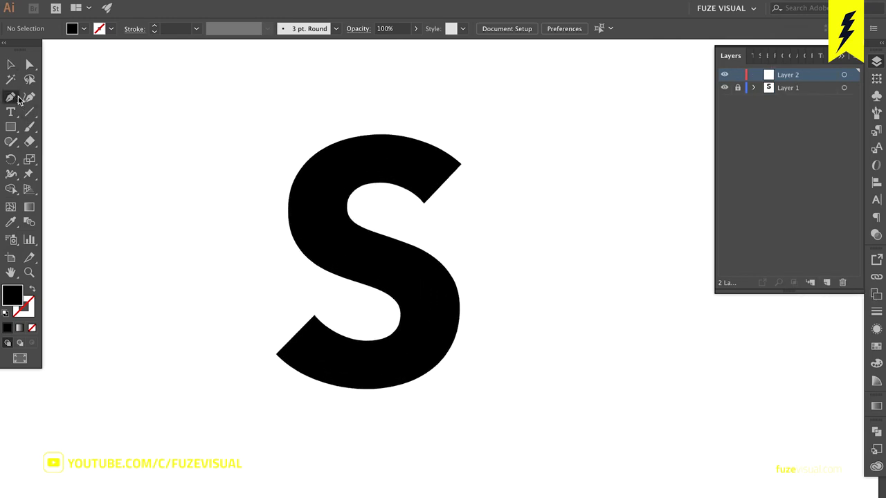
- Pen-trace the S from its top tip through the left side, middle diagonal and lower bowl
click(442, 183)
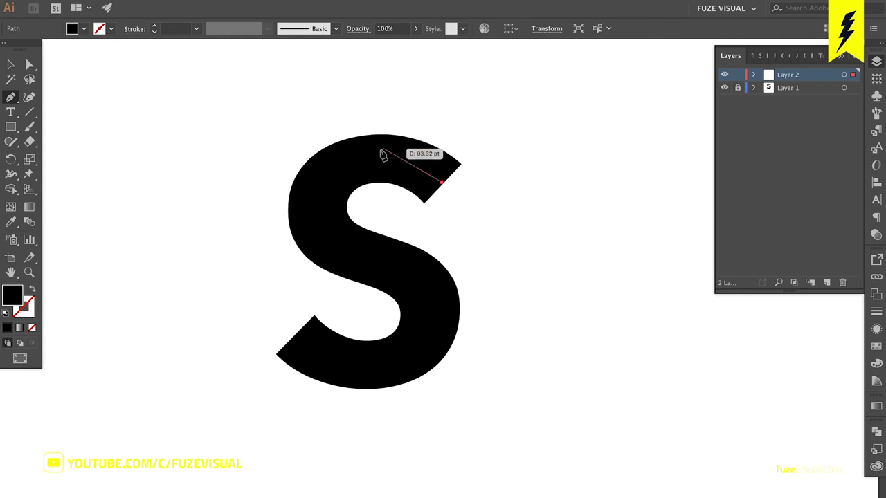
drag(376, 157, 336, 158)
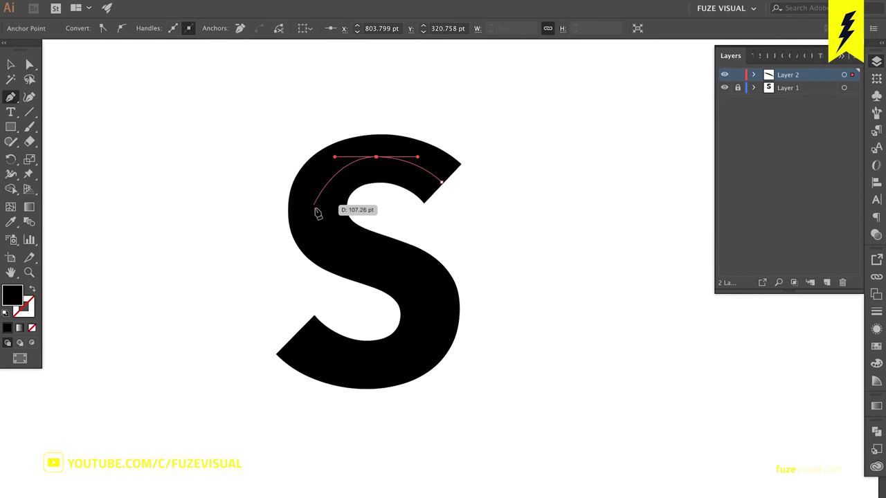
drag(316, 202, 317, 219)
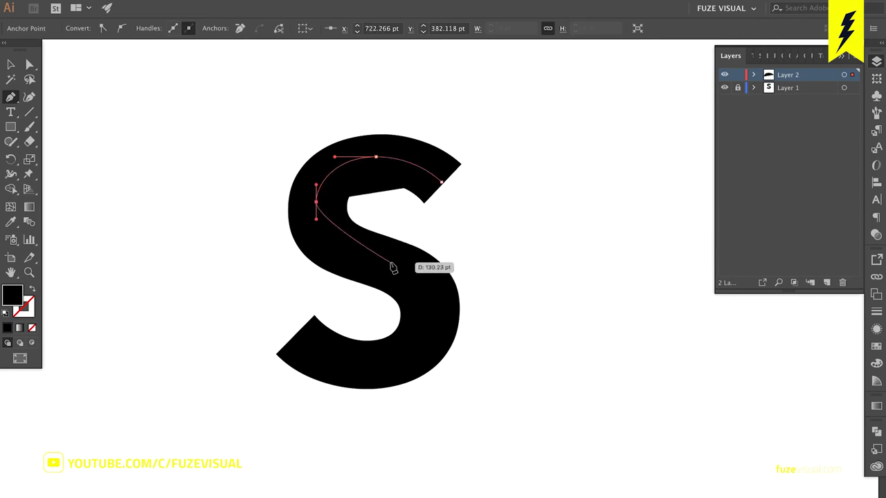
mouse_move(378, 264)
mouse_down()
mouse_move(422, 279)
mouse_move(419, 272)
mouse_up()
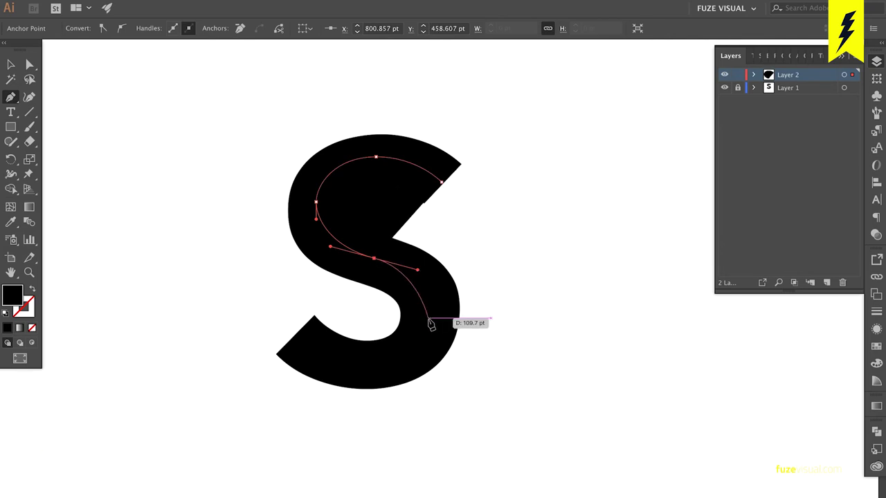
drag(429, 320, 426, 351)
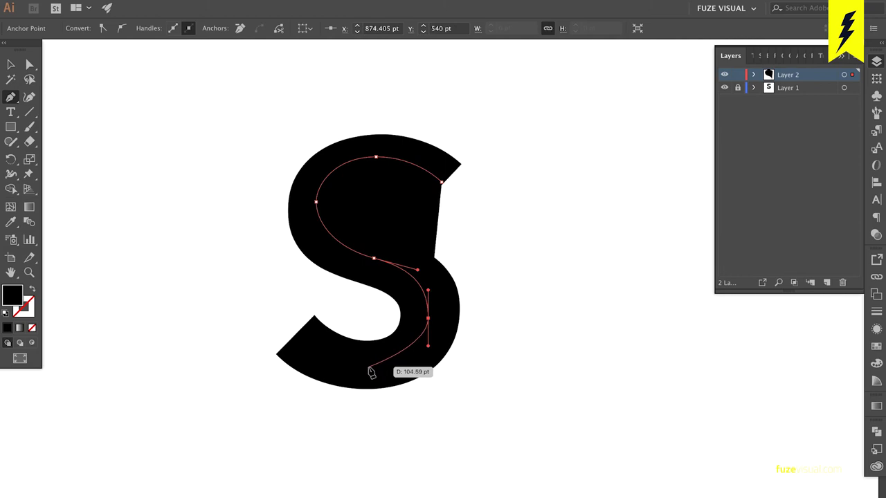
drag(368, 368, 337, 367)
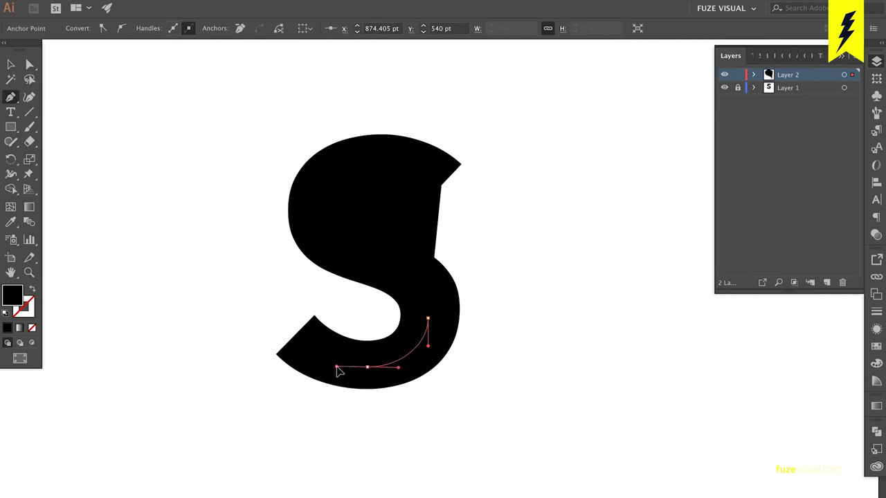
- Redo the misplaced bottom anchors and end the path in the S's lower-left tail
key(ctrl+z)
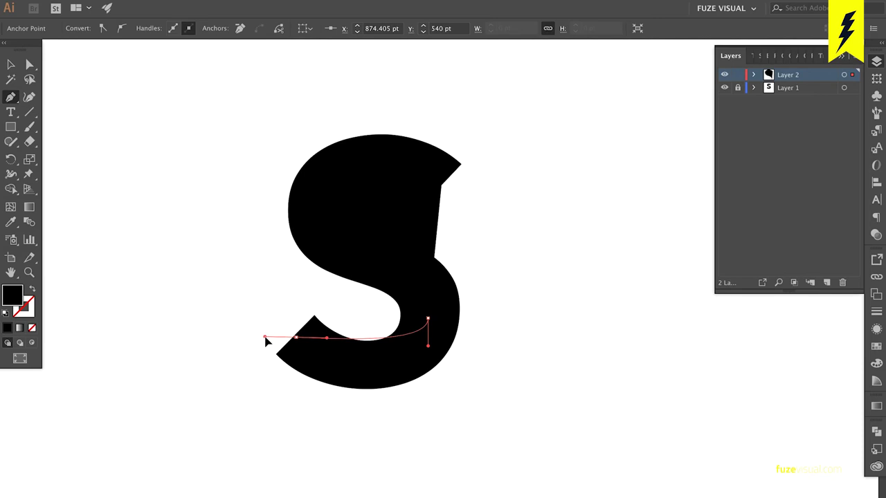
mouse_move(296, 338)
mouse_down()
mouse_move(222, 263)
mouse_move(217, 289)
mouse_up()
key(ctrl+z)
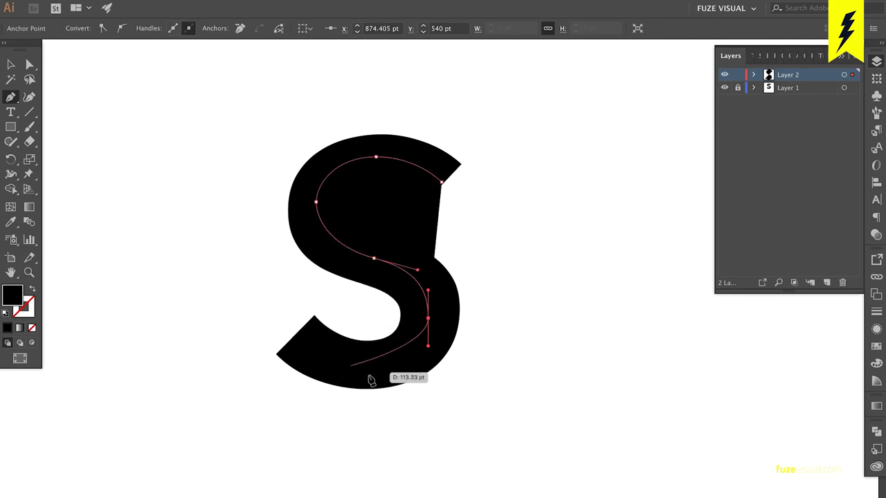
drag(368, 364, 335, 362)
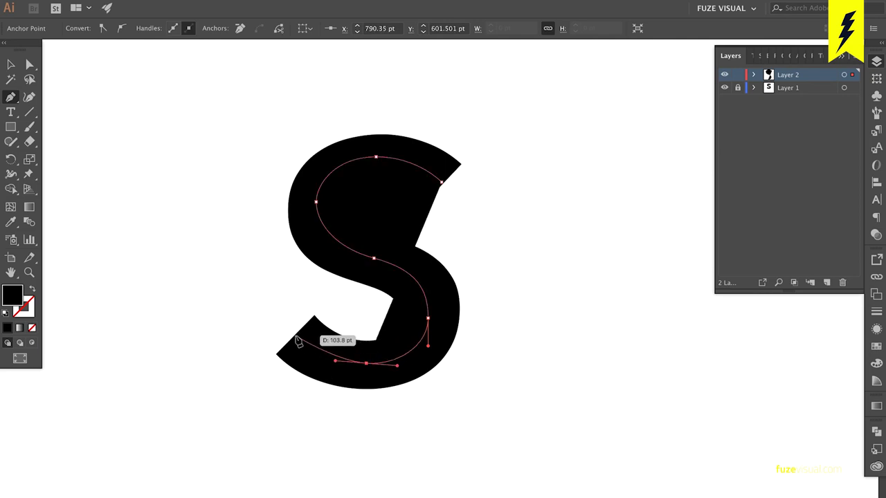
drag(295, 335, 286, 328)
- Give the traced centreline a red stroke and no fill using the Swatches panel
key(a)
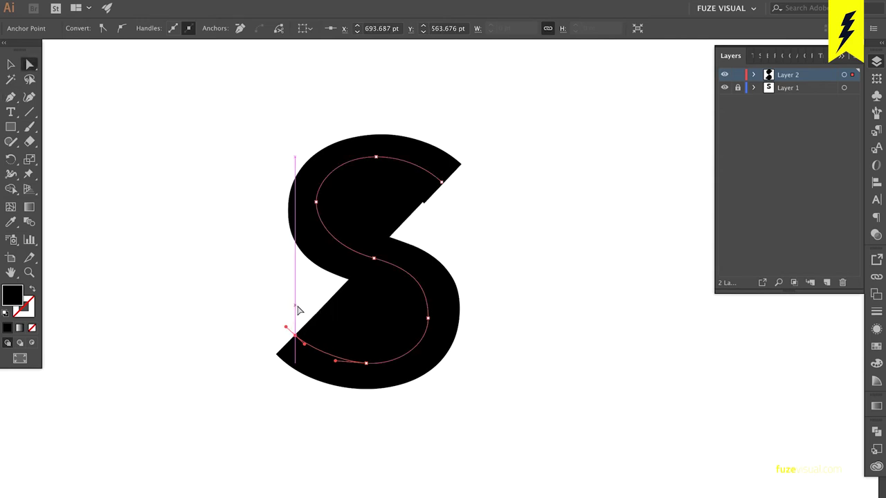
click(32, 290)
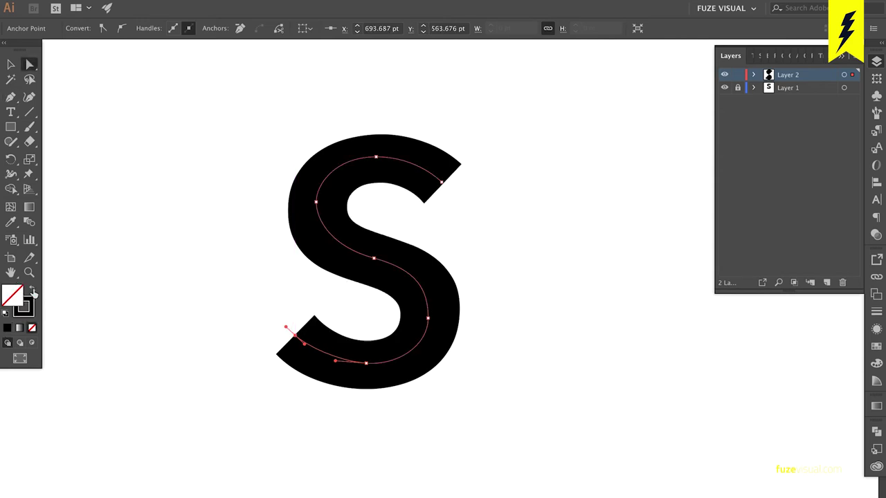
click(222, 296)
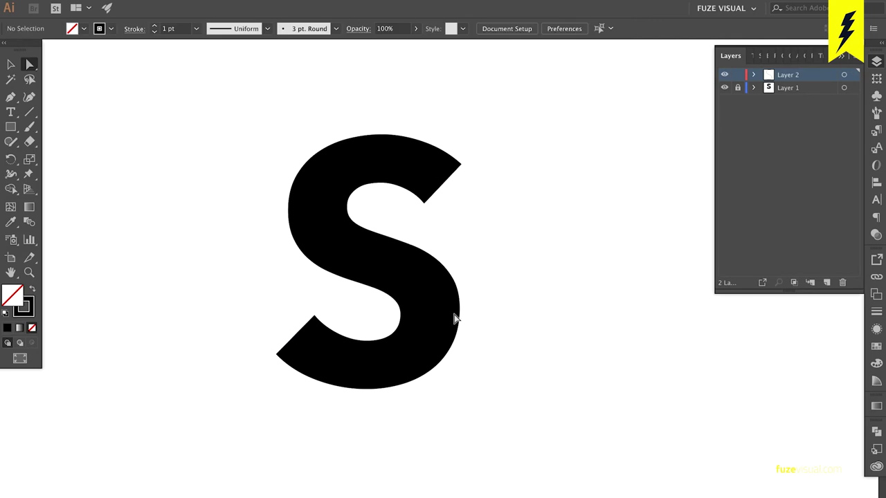
click(428, 318)
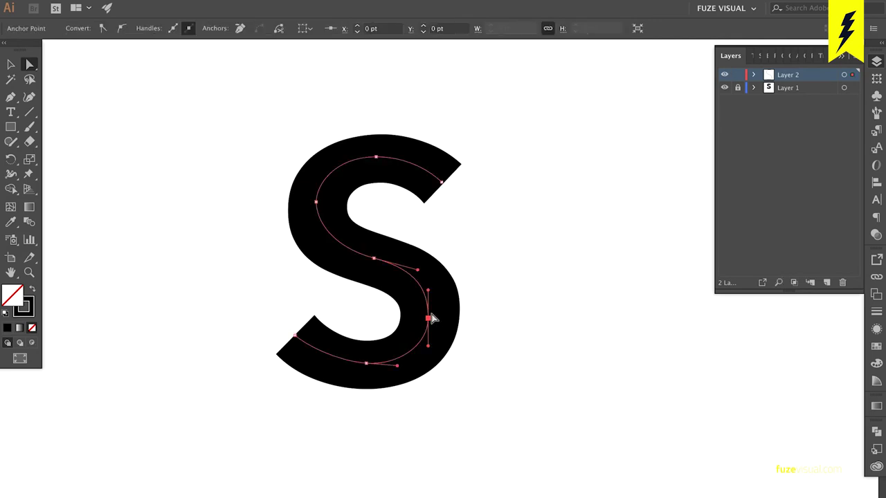
click(877, 330)
click(877, 346)
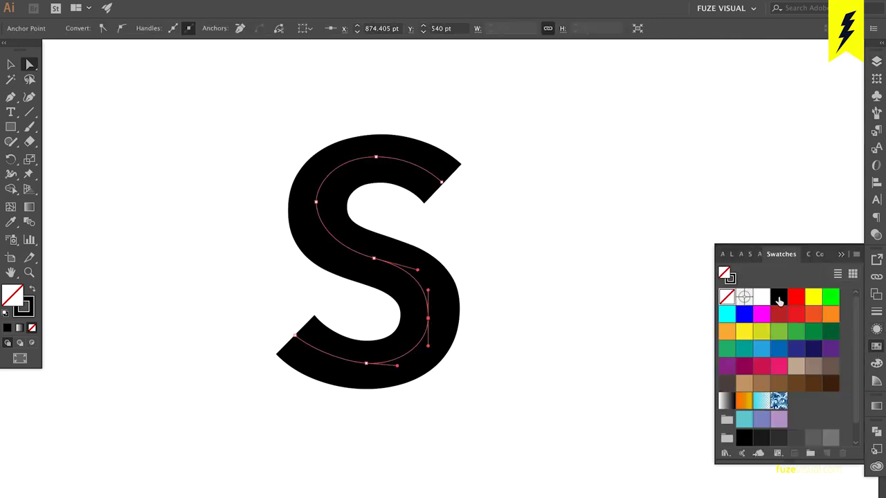
click(803, 305)
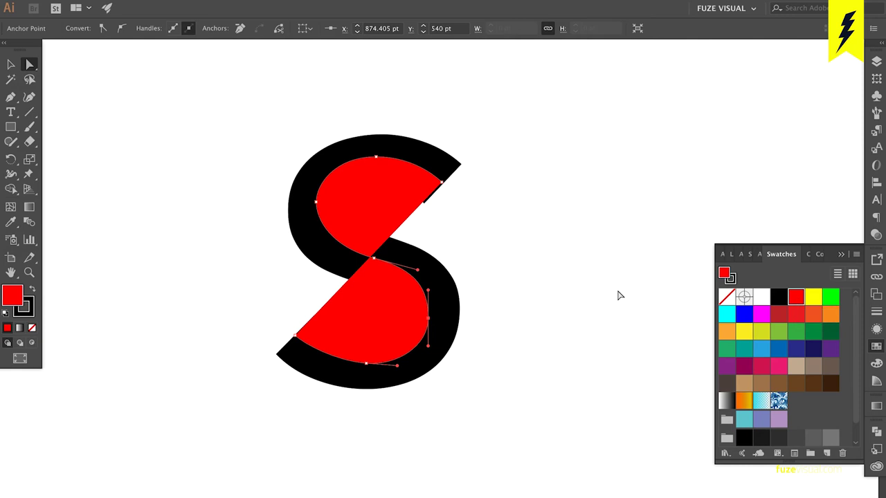
click(32, 290)
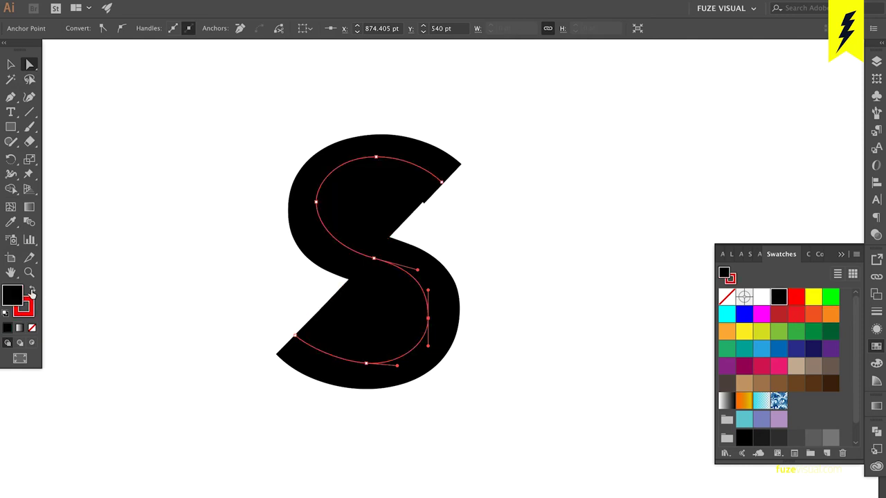
click(31, 330)
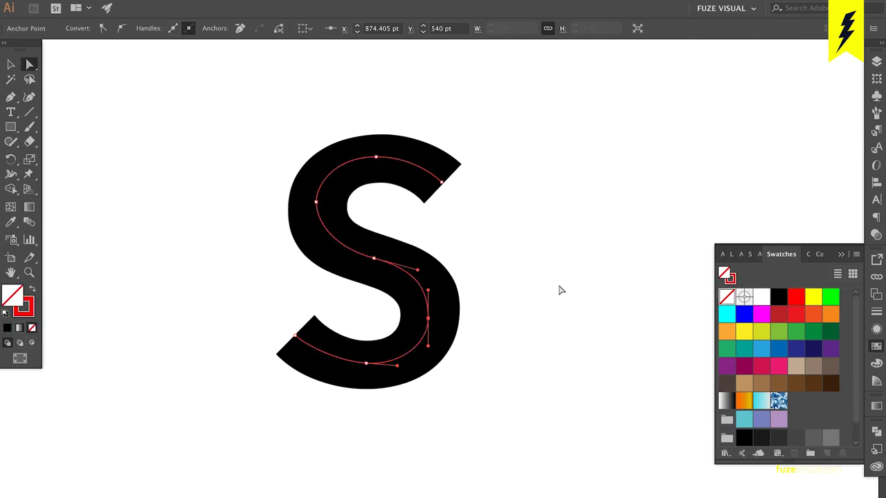
click(531, 248)
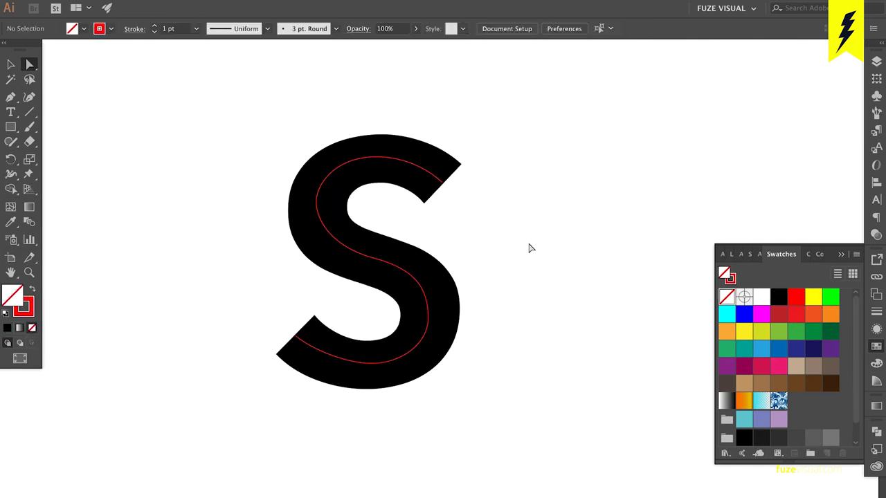
click(875, 347)
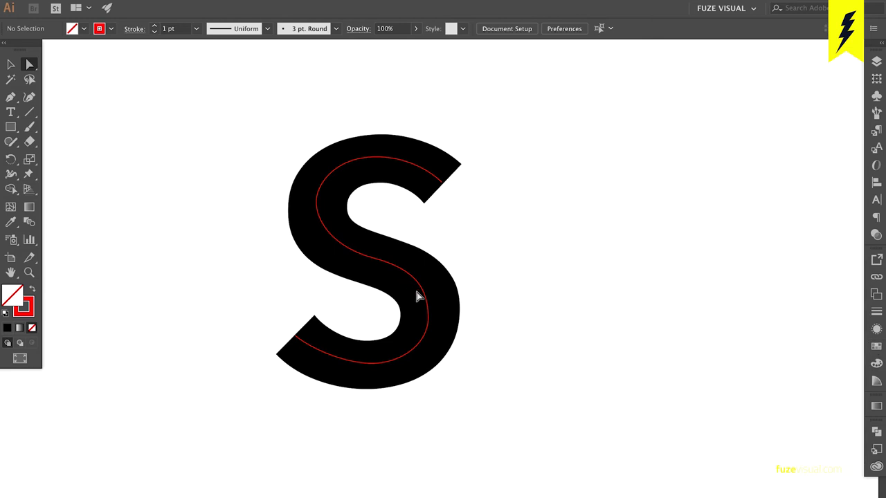
- Adjust the lower-bowl curve of the red path and nudge its bottom anchor down 1 pt
scroll(419, 296, up, 2)
click(432, 331)
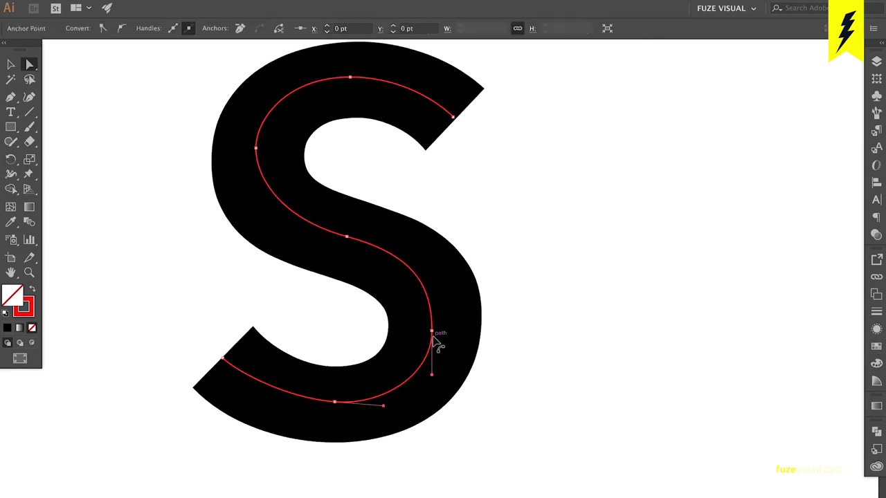
click(431, 332)
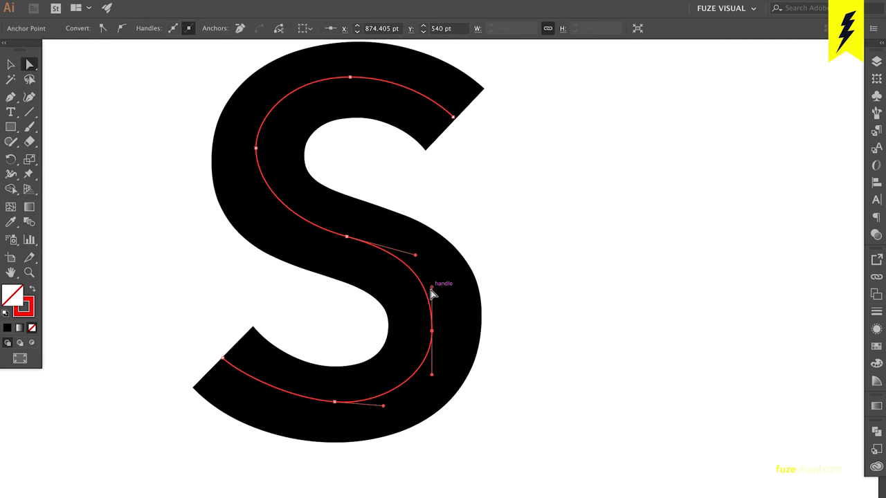
drag(433, 286, 436, 289)
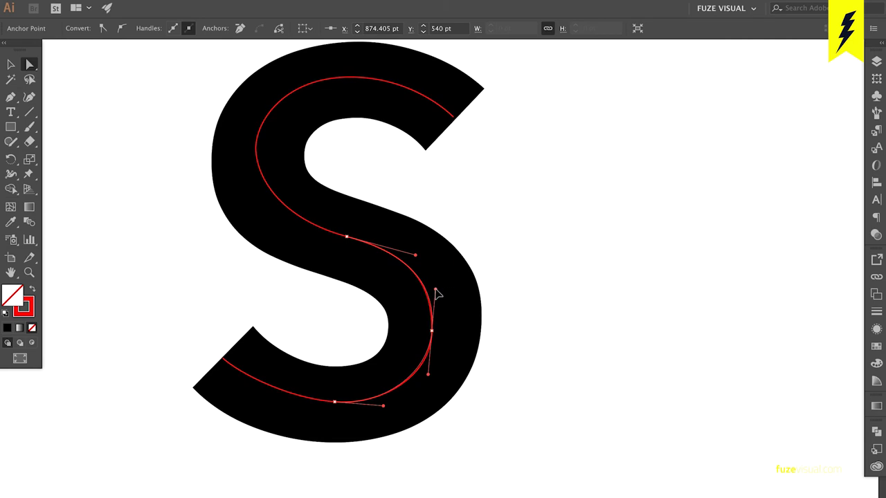
click(495, 311)
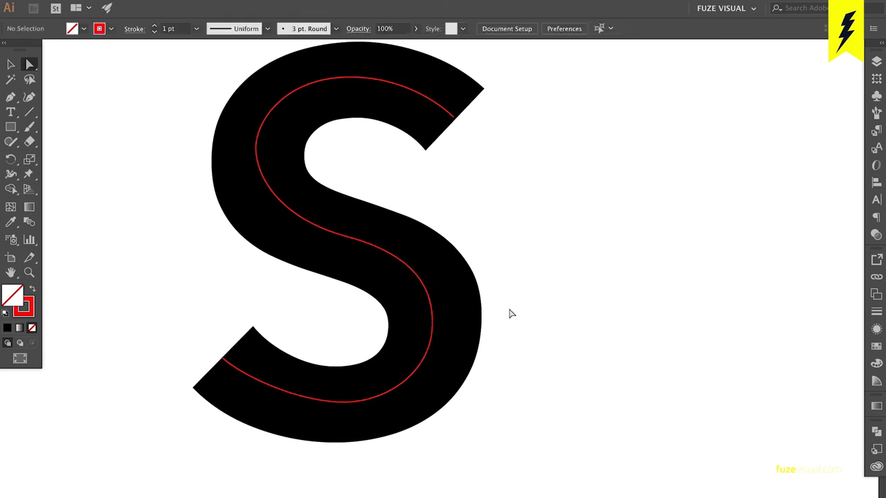
click(380, 398)
click(335, 402)
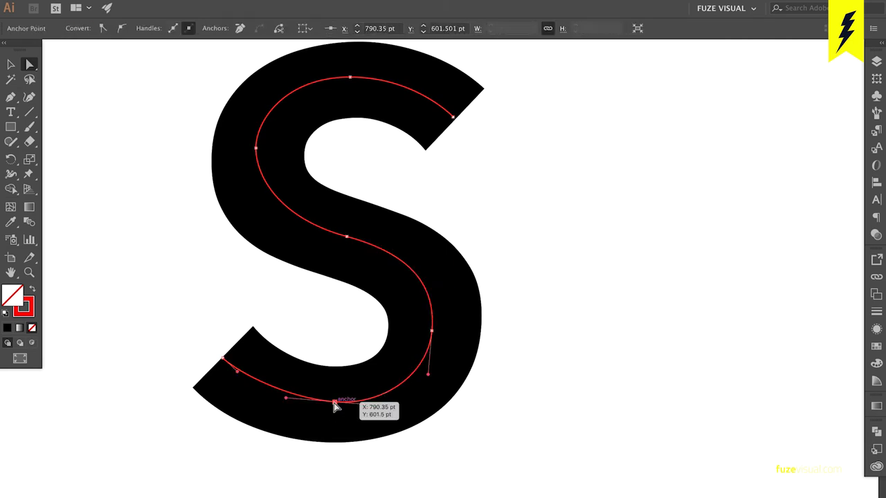
key(Down)
click(464, 464)
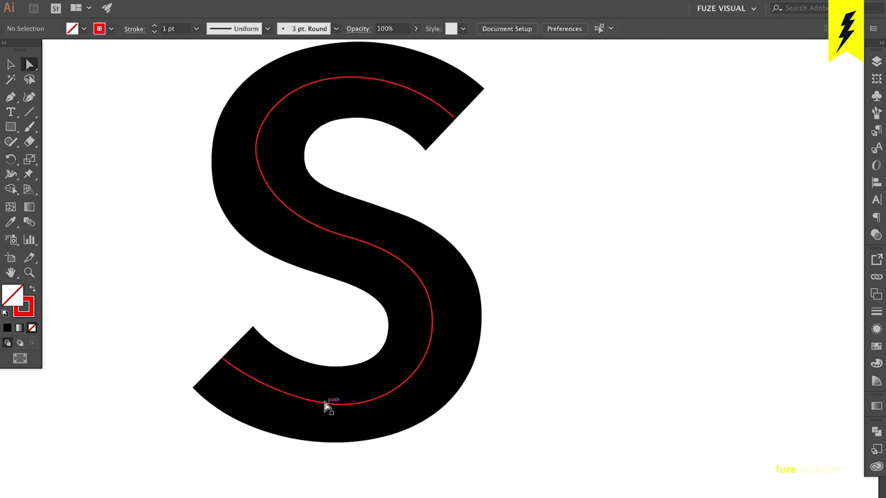
- Select the whole red guide path with the Selection tool to check it, then deselect
click(455, 119)
click(524, 184)
key(v)
scroll(524, 184, down, 2)
scroll(524, 184, down, 2)
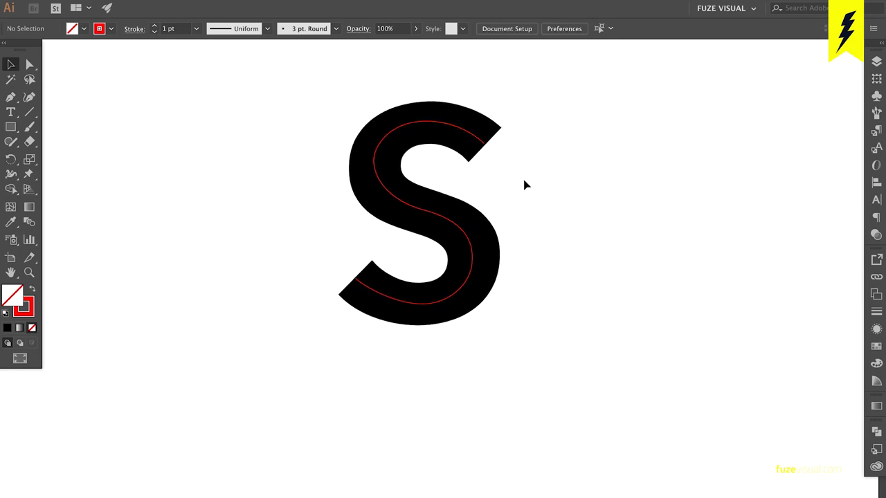
click(440, 128)
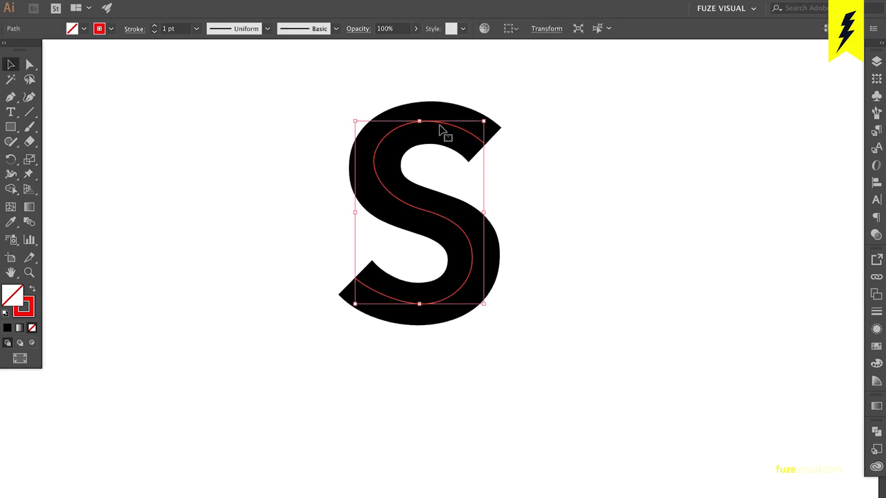
scroll(546, 182, right, 5)
click(546, 182)
scroll(546, 182, right, 1)
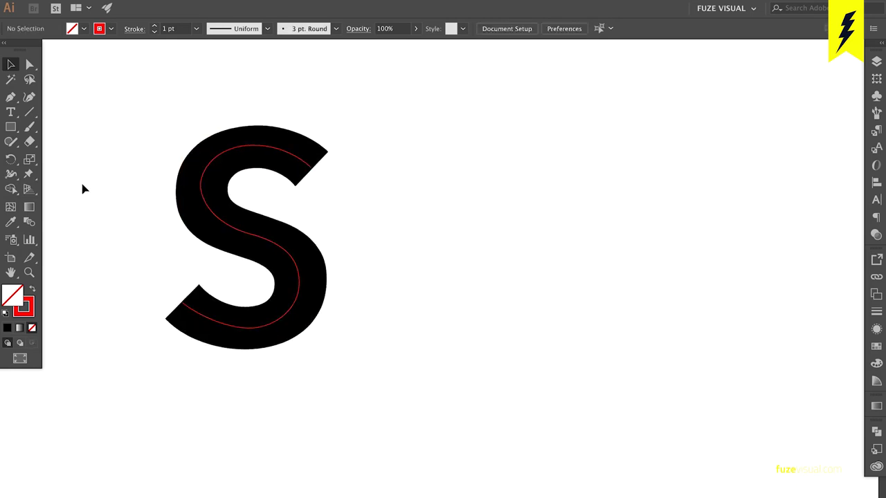
click(10, 126)
- Draw a square to the right of the S
drag(430, 166, 504, 240)
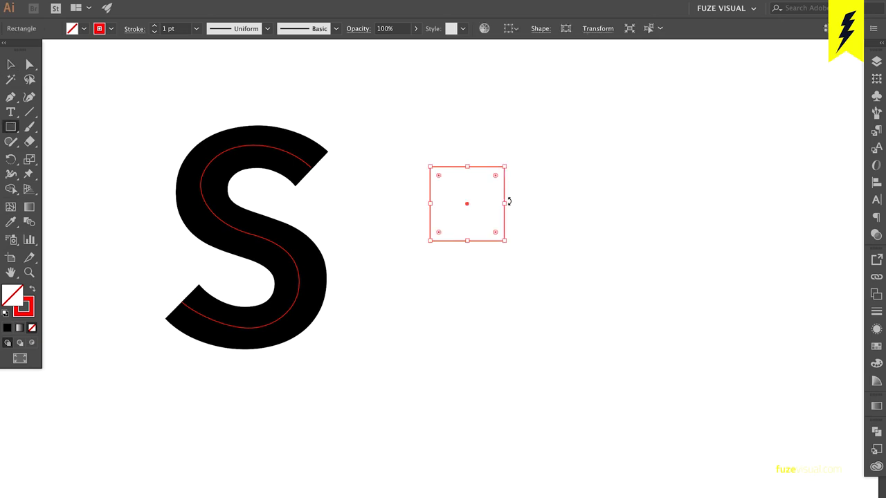
key(v)
click(538, 194)
- Zoom in and draw a small circle on the square's top-right corner
key(ctrl+plus)
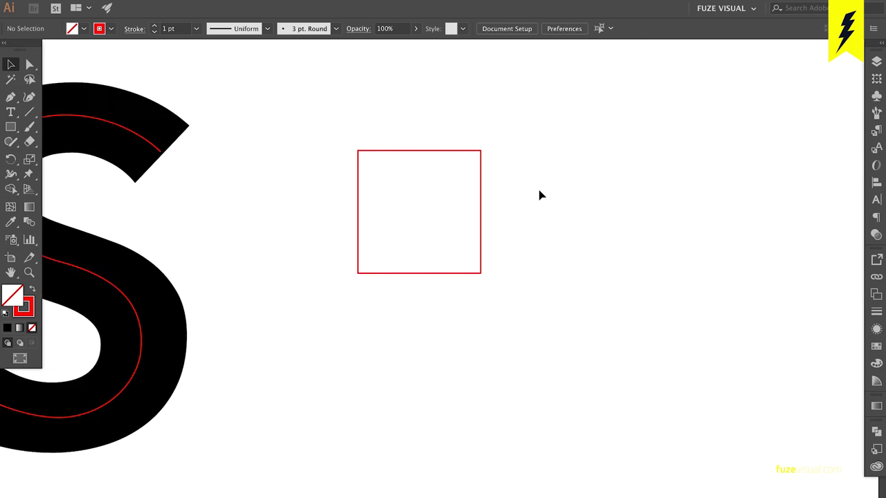
scroll(539, 194, up, 2)
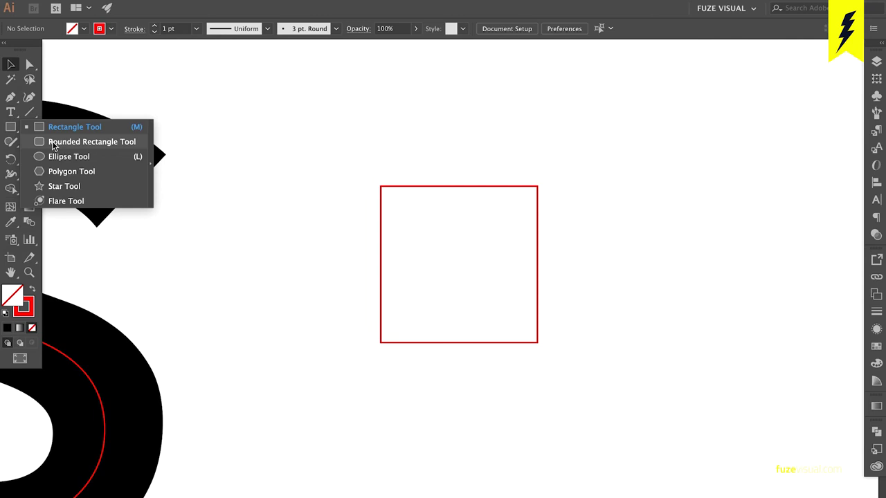
drag(11, 135, 56, 155)
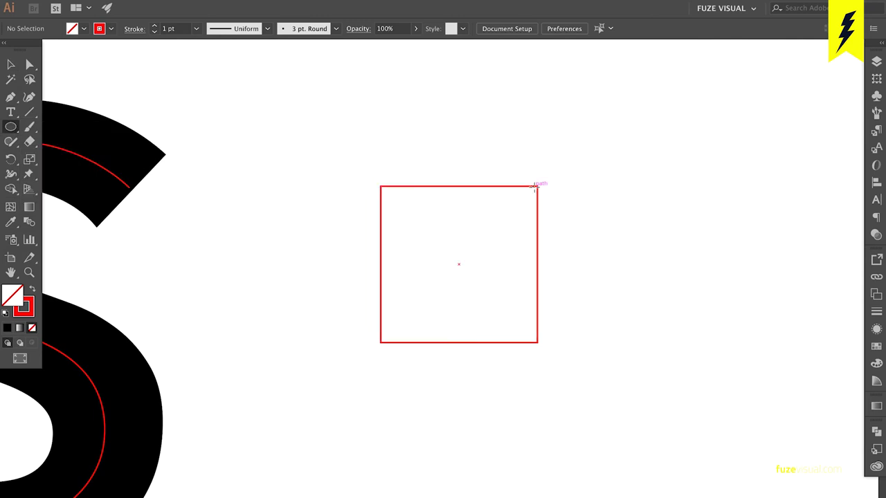
drag(537, 187, 552, 196)
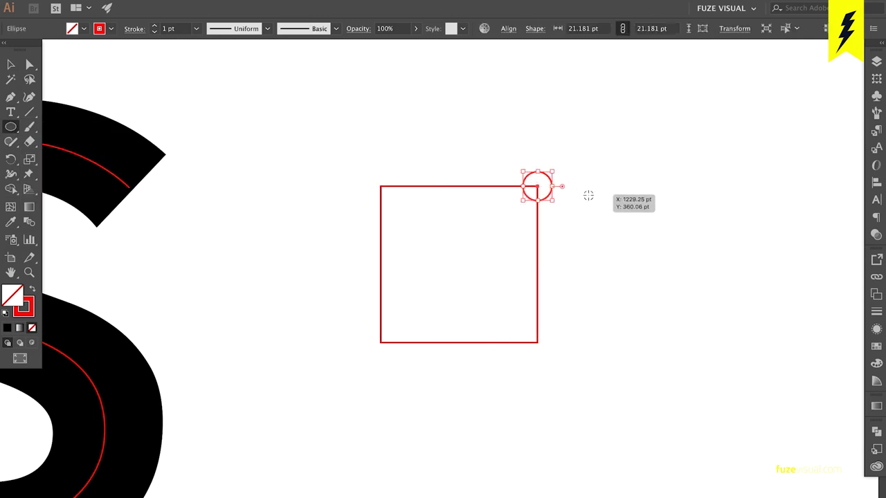
- Swap the circle to a fill and Alt-copy it onto all four square corners
key(v)
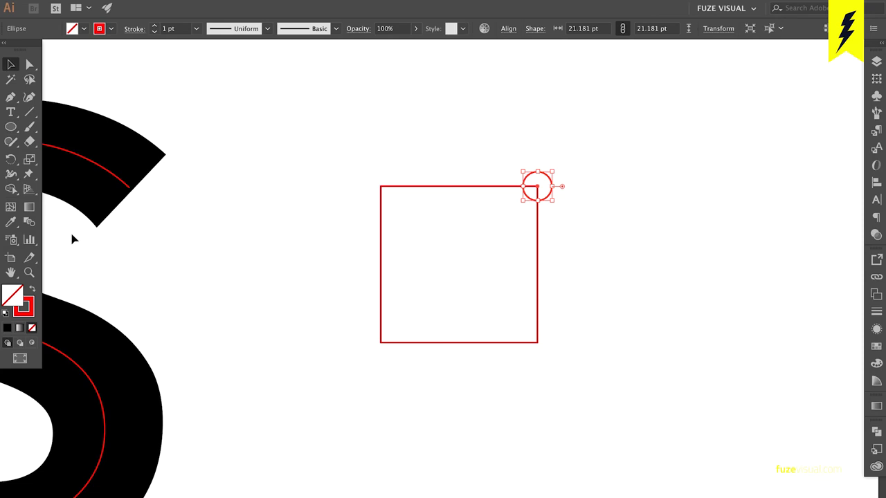
click(33, 288)
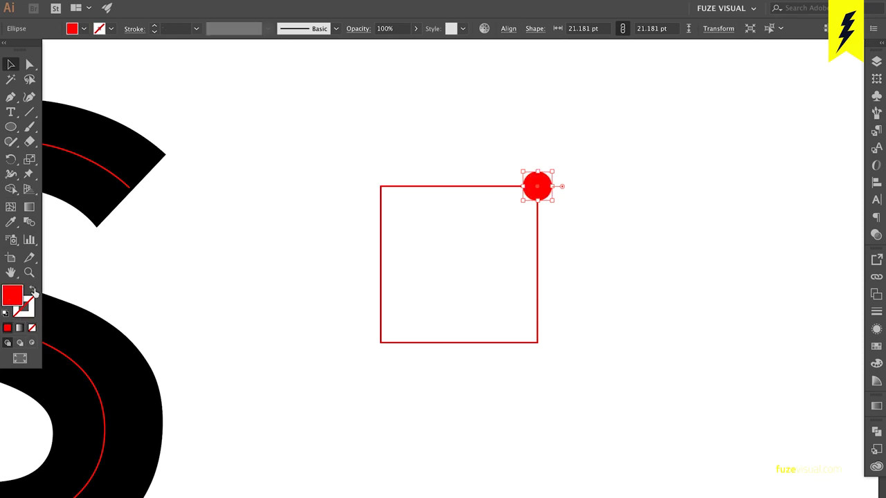
drag(545, 187, 544, 345)
shift+click(547, 185)
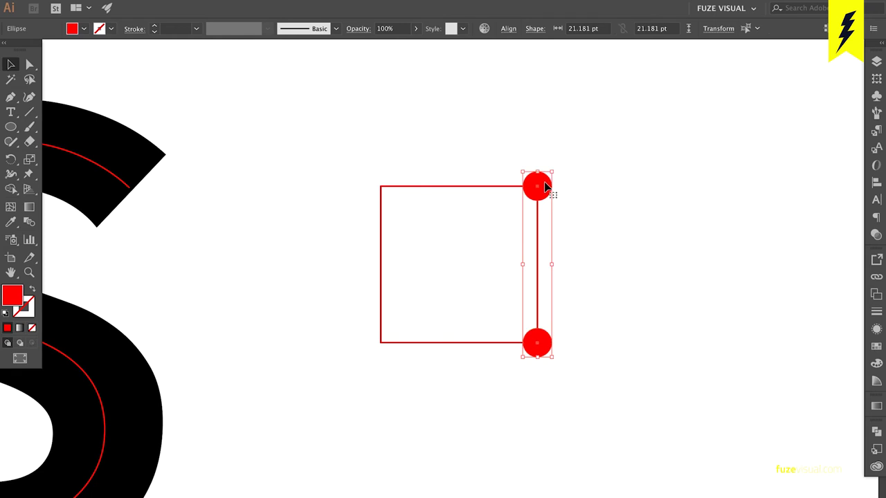
drag(546, 184, 390, 188)
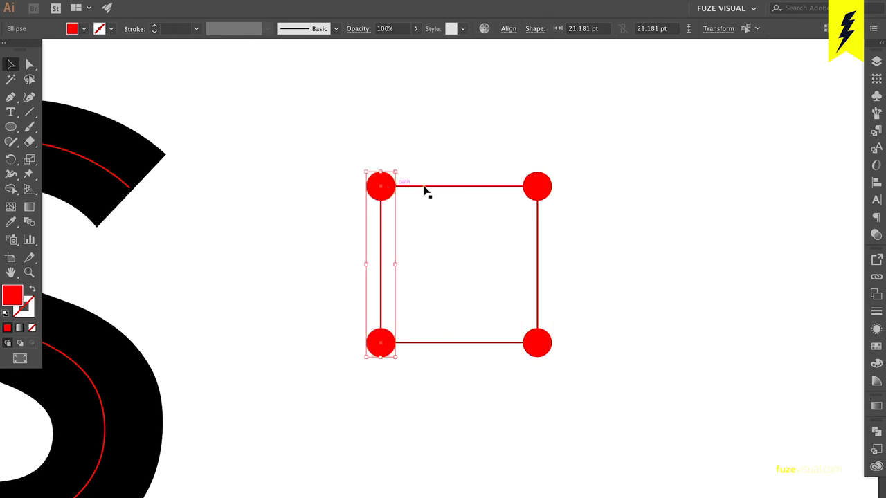
click(573, 160)
- Fill the four corner circles with black
drag(598, 131, 344, 370)
shift+click(382, 244)
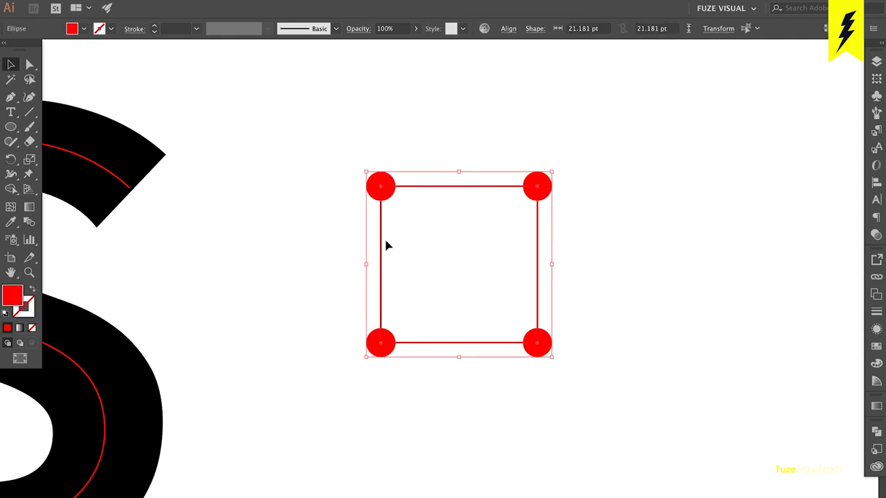
click(84, 29)
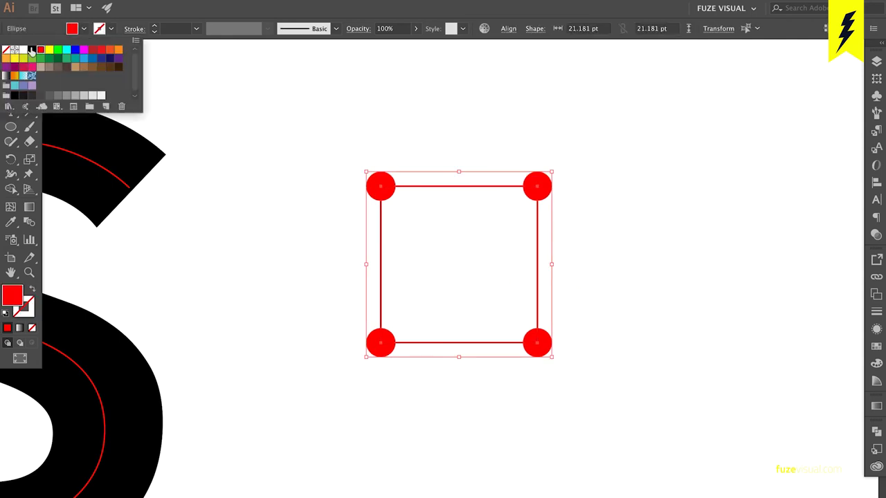
click(32, 51)
click(319, 214)
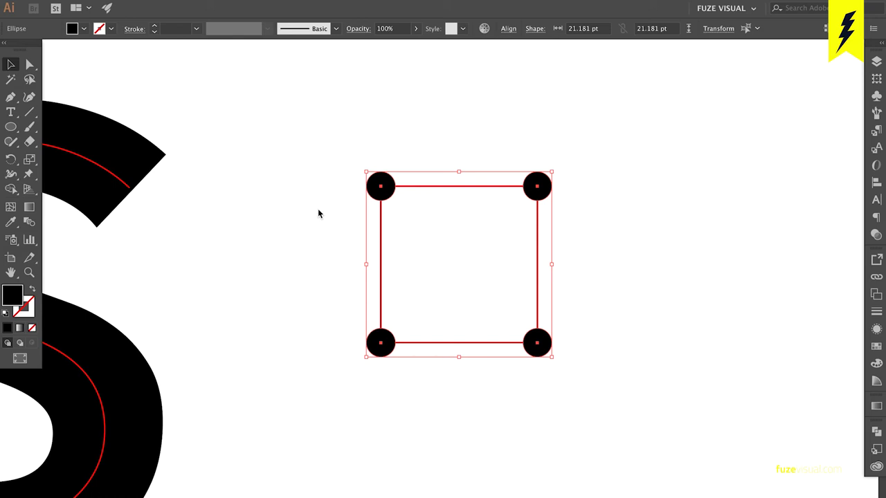
- Check the circles' alignment on the square in Outline view, then return to Preview
shift+click(488, 189)
key(ctrl+8)
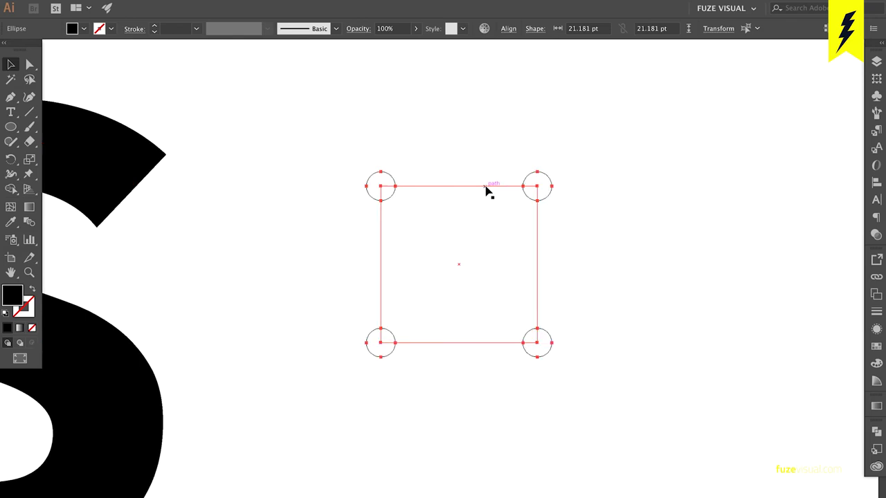
scroll(562, 193, up, 2)
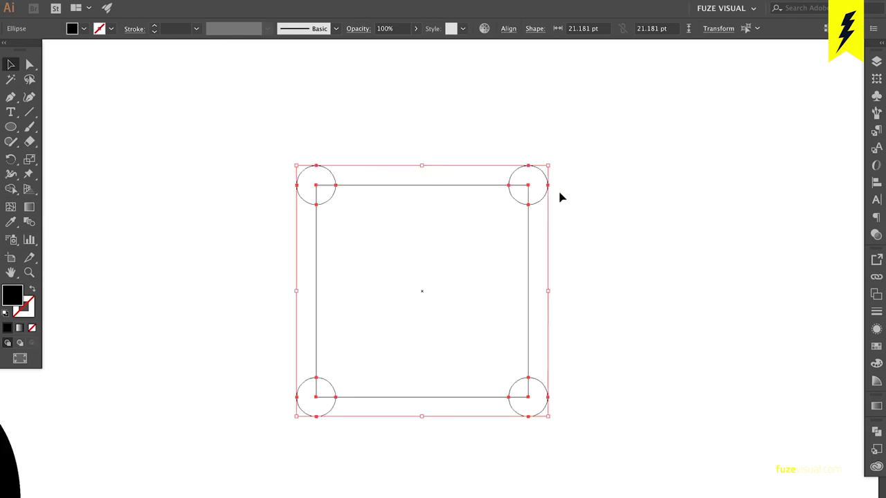
scroll(554, 195, up, 3)
scroll(519, 195, down, 2)
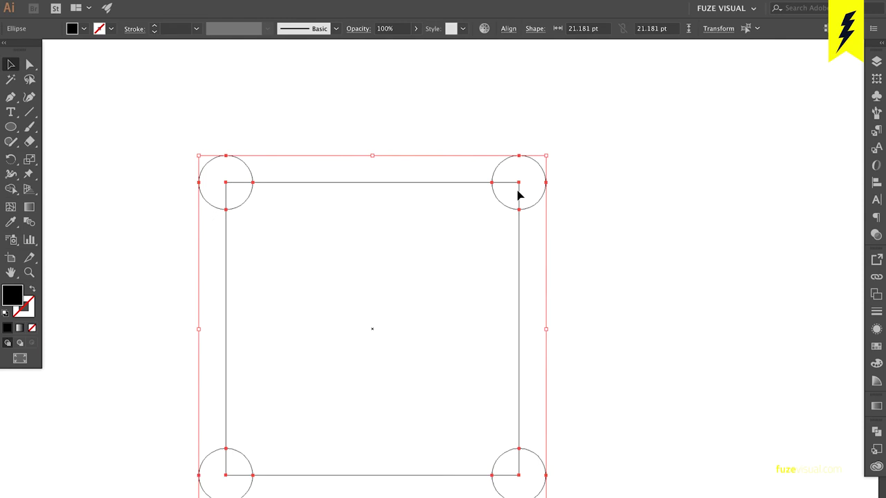
scroll(519, 195, down, 2)
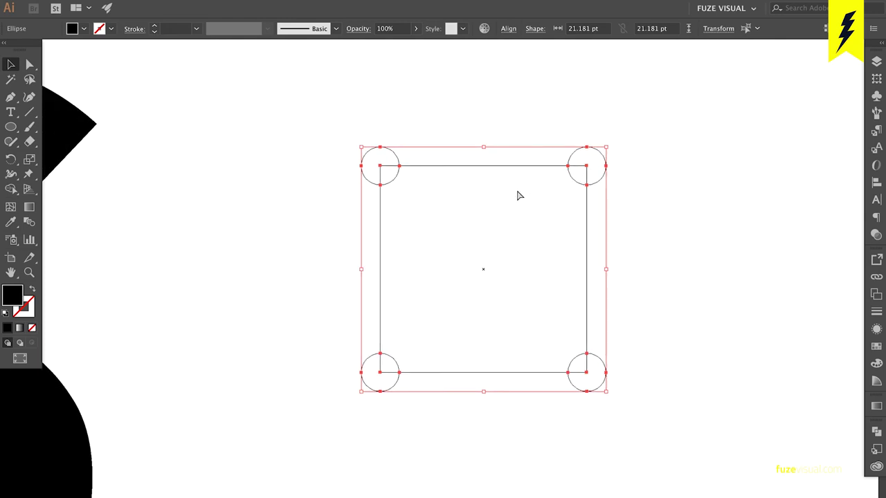
key(ctrl+y)
click(659, 226)
- Give the square a white fill with no outline
click(546, 249)
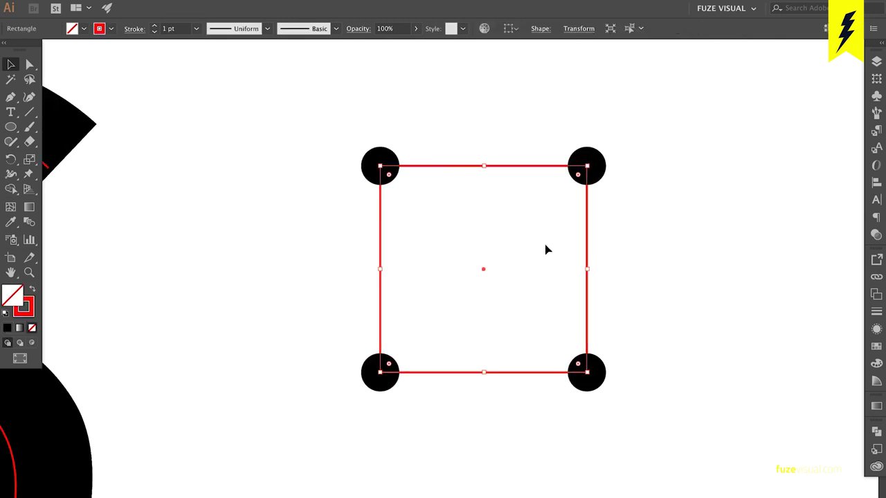
click(32, 290)
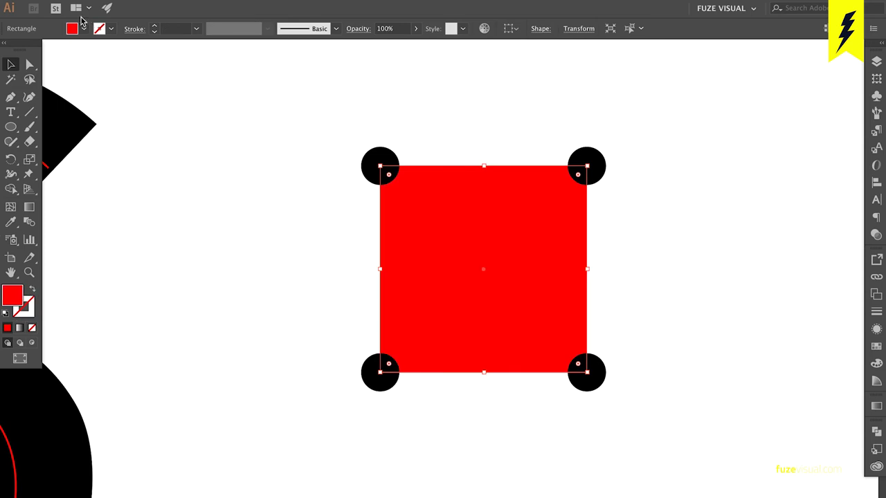
click(84, 29)
click(23, 50)
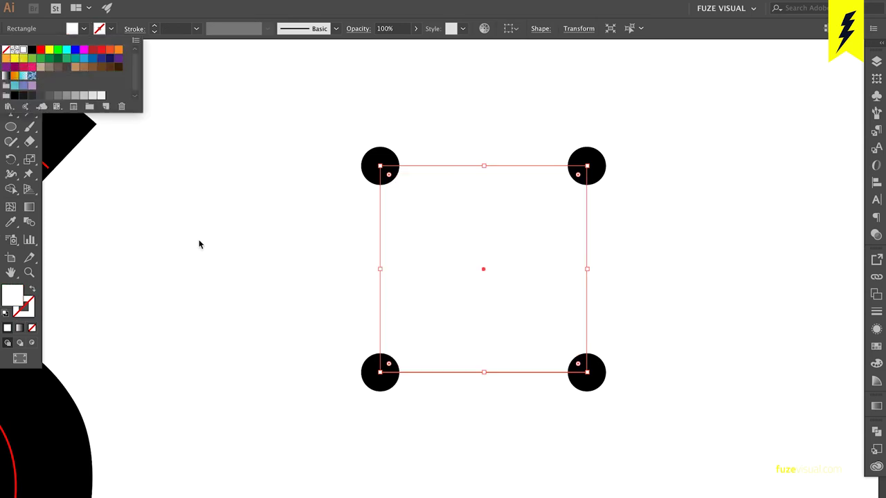
click(285, 335)
click(316, 321)
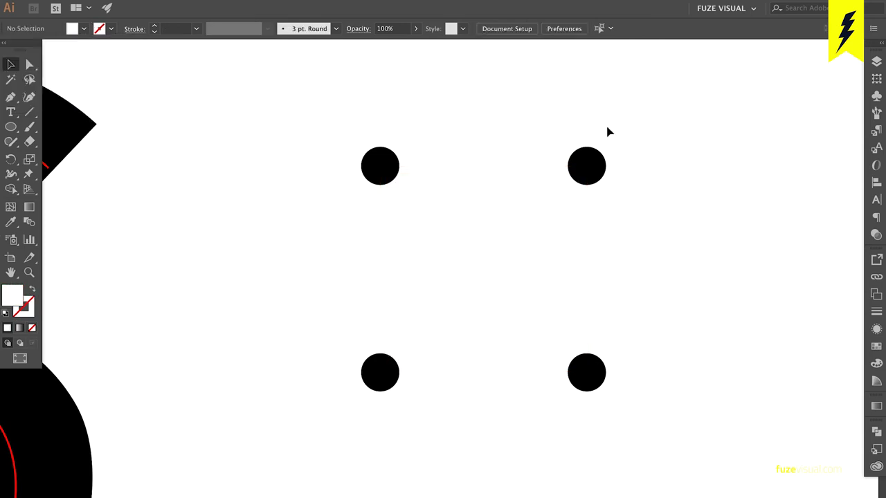
- Group the white square with its four black corner circles
click(542, 189)
drag(657, 132, 330, 399)
right_click(539, 200)
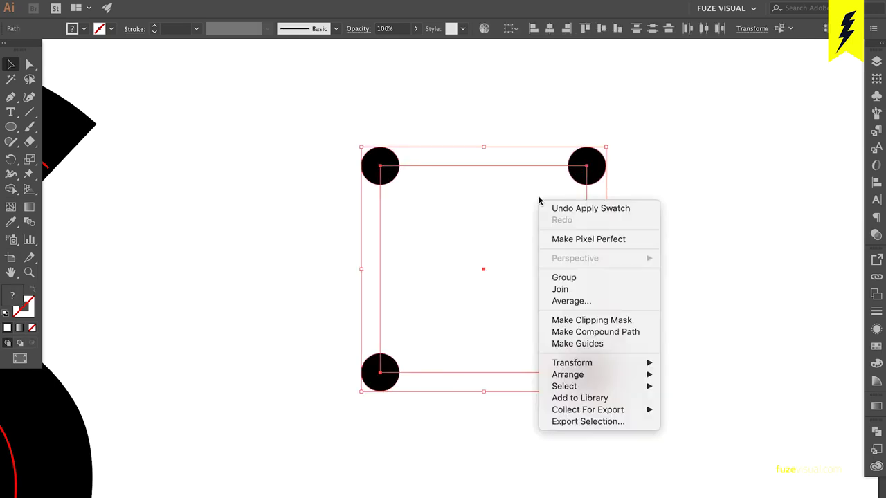
click(565, 278)
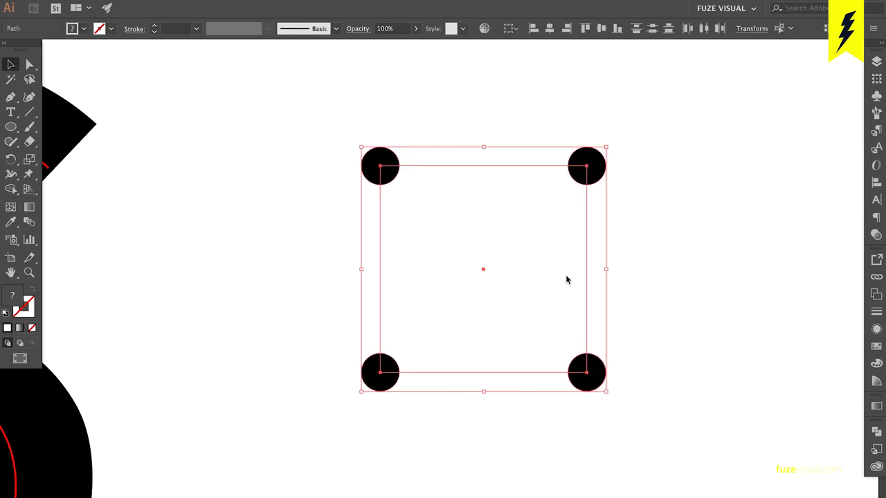
click(690, 222)
scroll(691, 223, down, 2)
scroll(691, 222, right, 3)
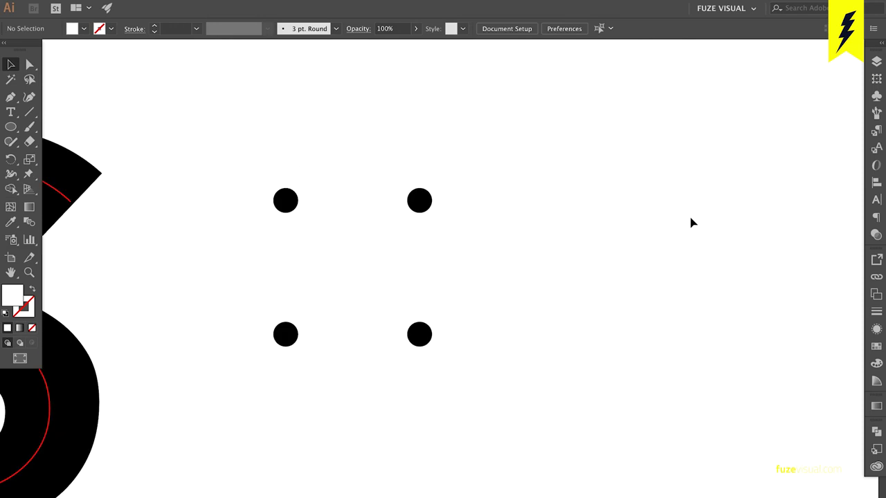
click(360, 282)
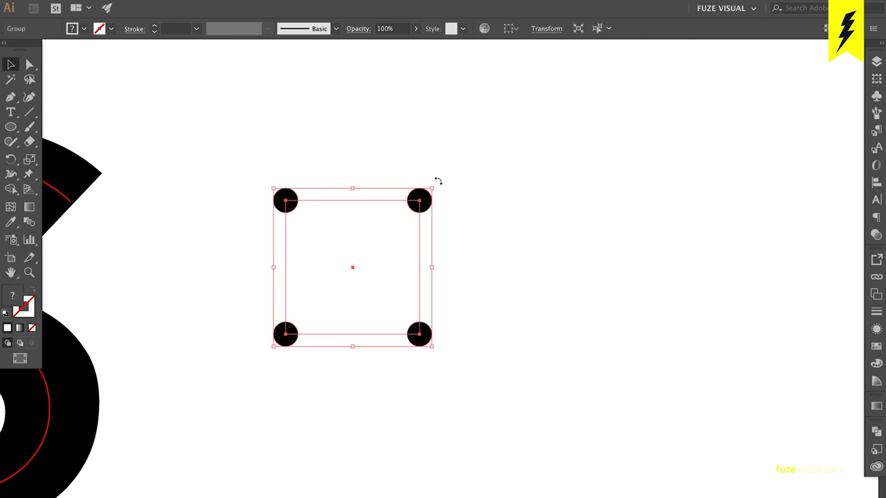
- Rotate the group 45° into a diamond and place a duplicate to its right
drag(437, 181, 453, 289)
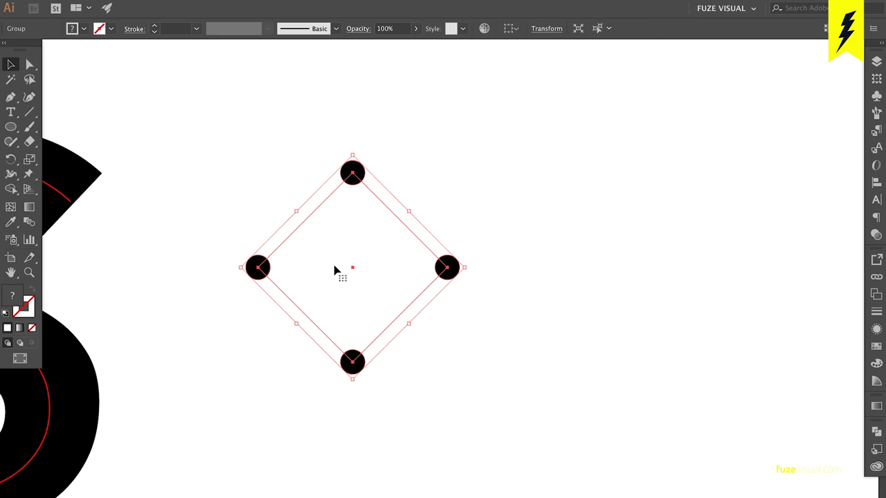
drag(325, 267, 755, 267)
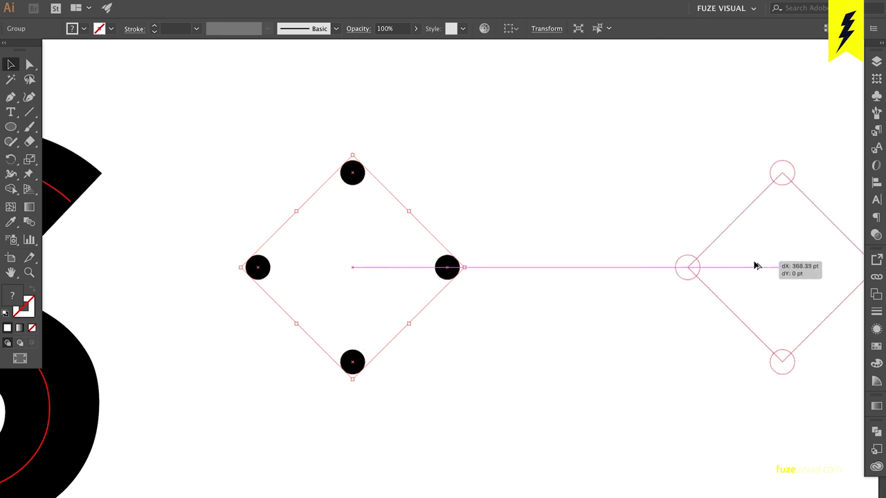
scroll(602, 309, right, 5)
scroll(601, 300, down, 2)
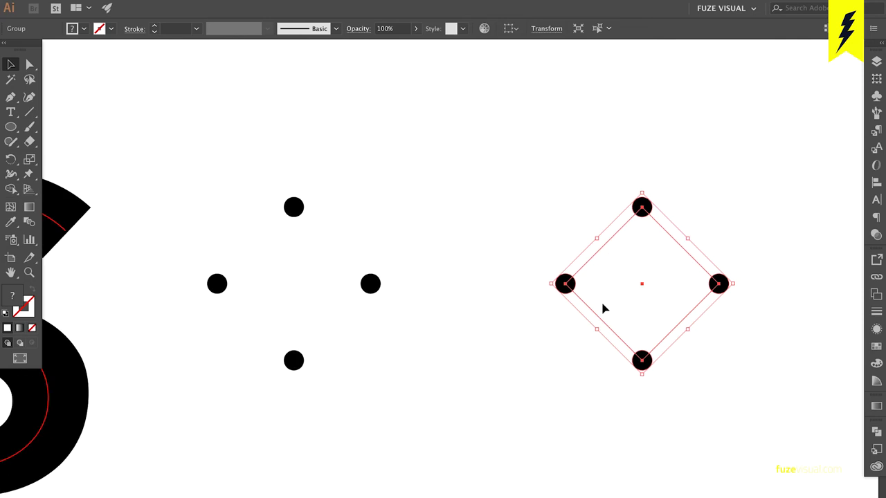
scroll(601, 300, down, 2)
drag(631, 290, 651, 289)
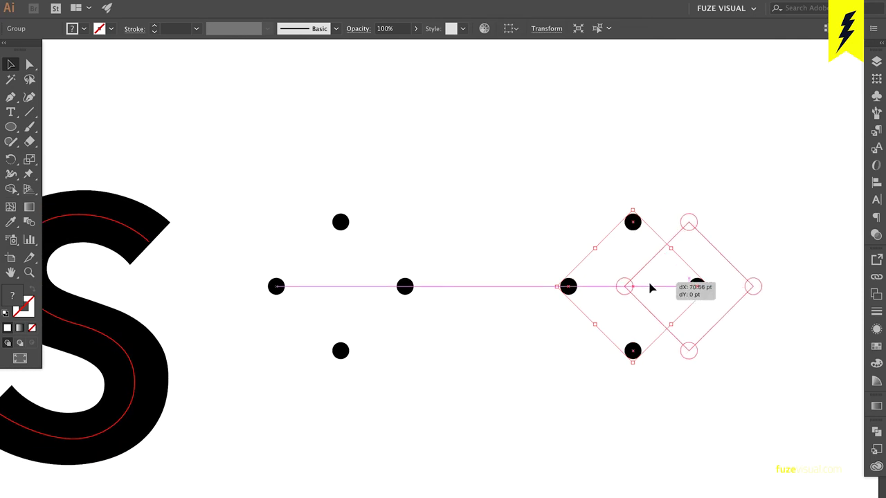
drag(561, 324, 517, 332)
click(517, 333)
- Select both diamond groups together
click(669, 293)
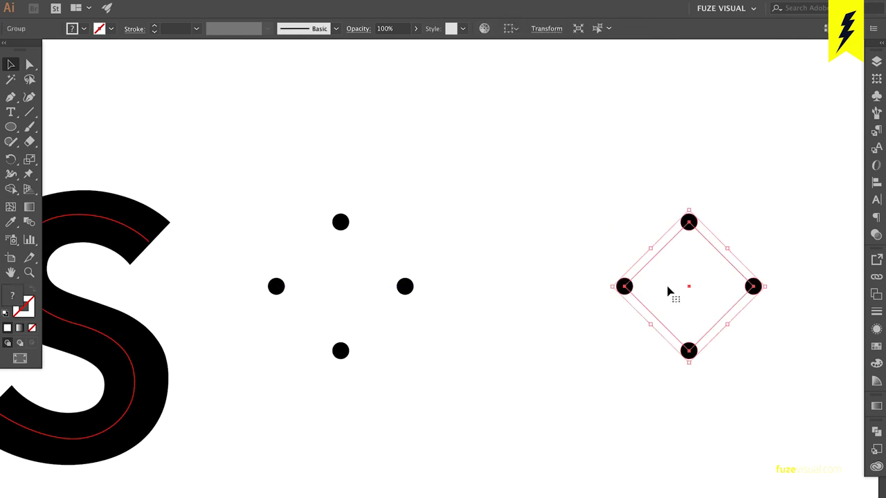
shift+click(388, 308)
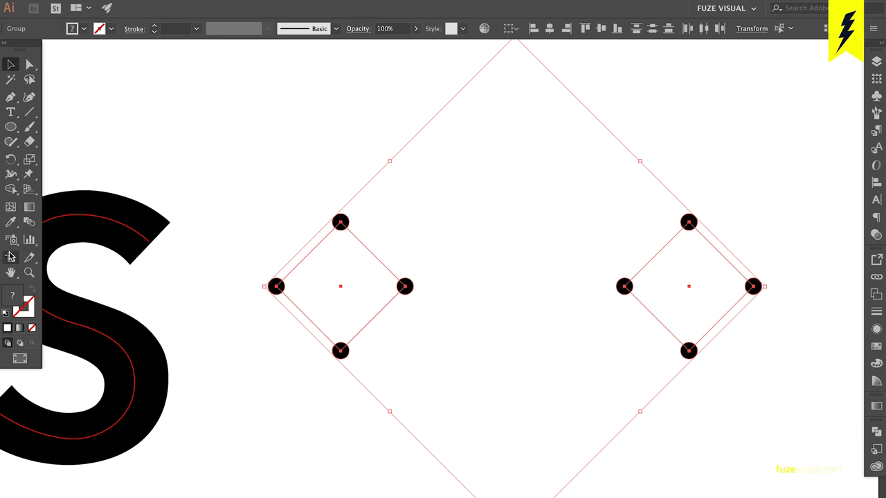
click(30, 223)
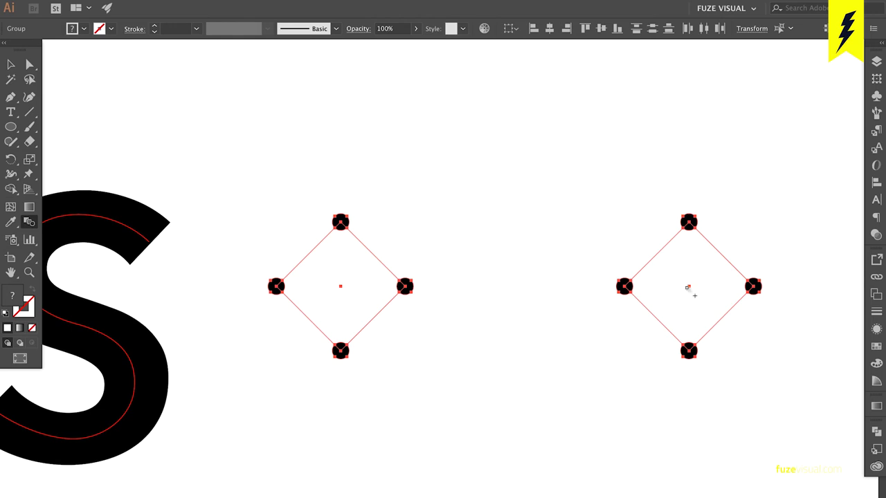
- Blend the two diamond groups and set blend spacing to Specified Steps
click(689, 287)
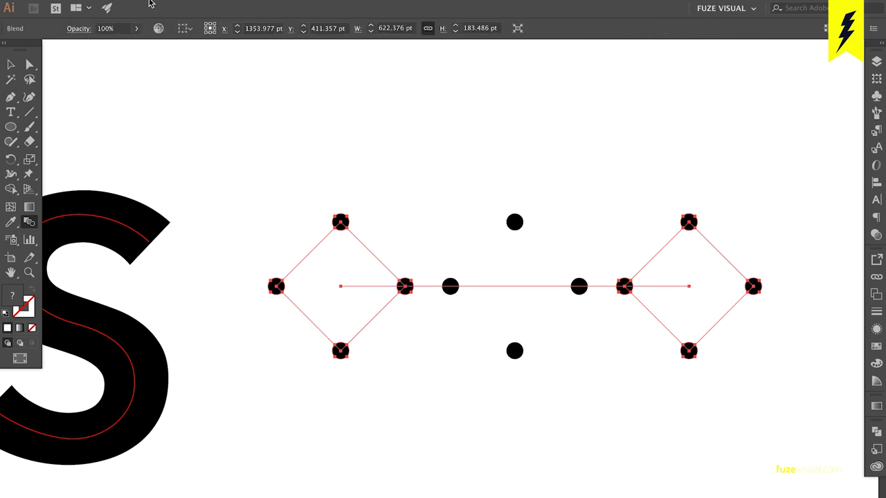
key(v)
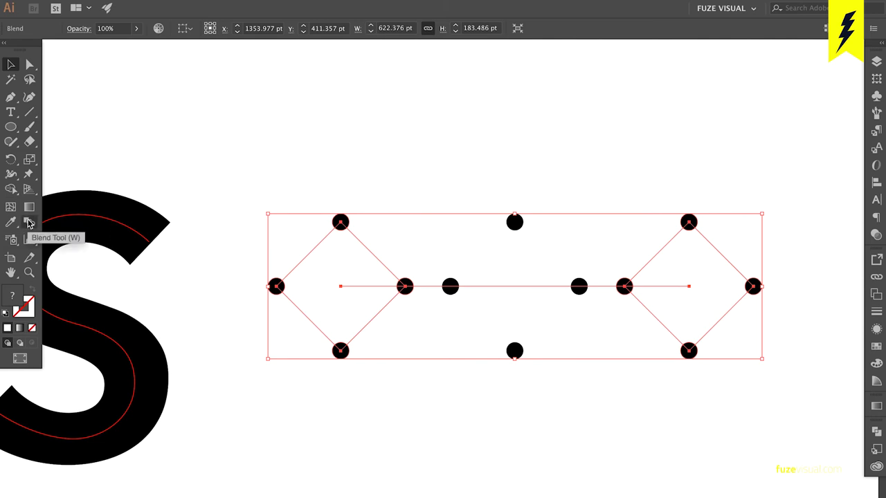
double_click(29, 223)
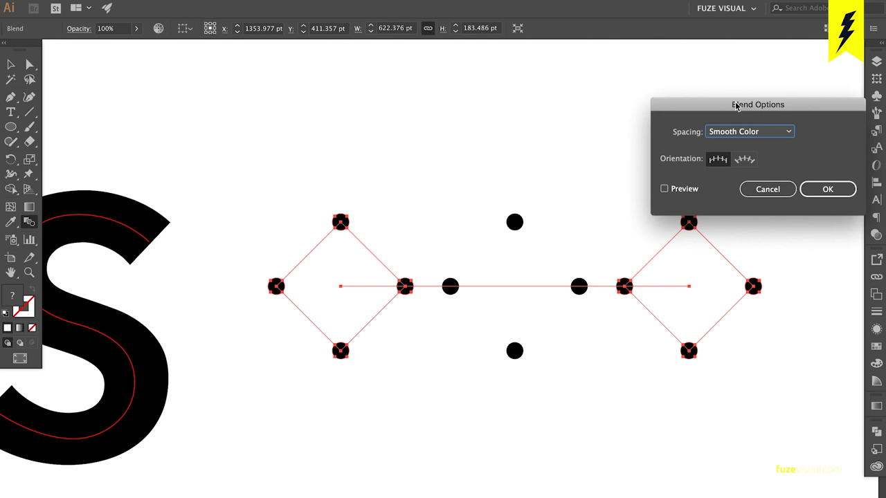
drag(736, 105, 434, 72)
click(457, 101)
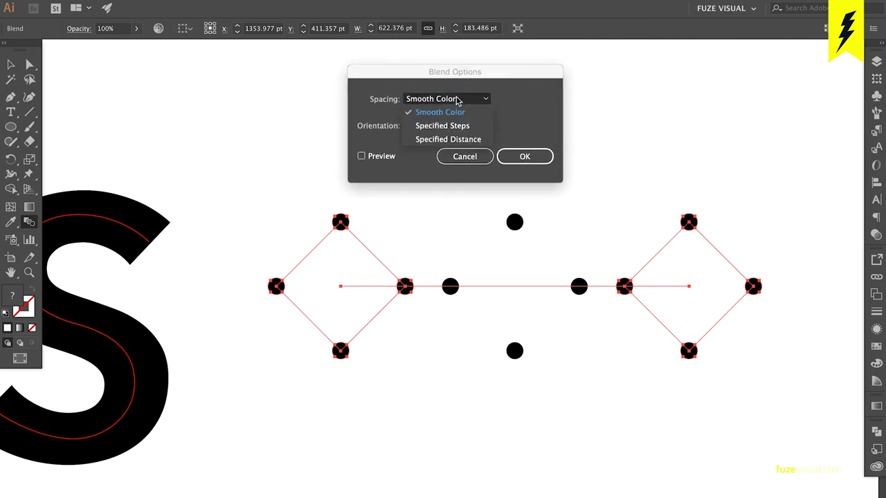
click(442, 126)
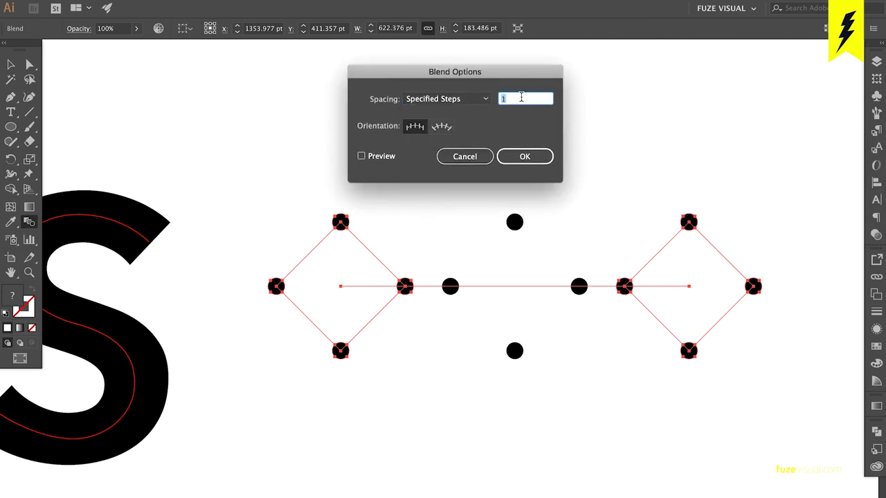
- Enter a high step count with Preview on so the dots fuse into solid lines
click(361, 155)
double_click(519, 98)
text(2)
text(470)
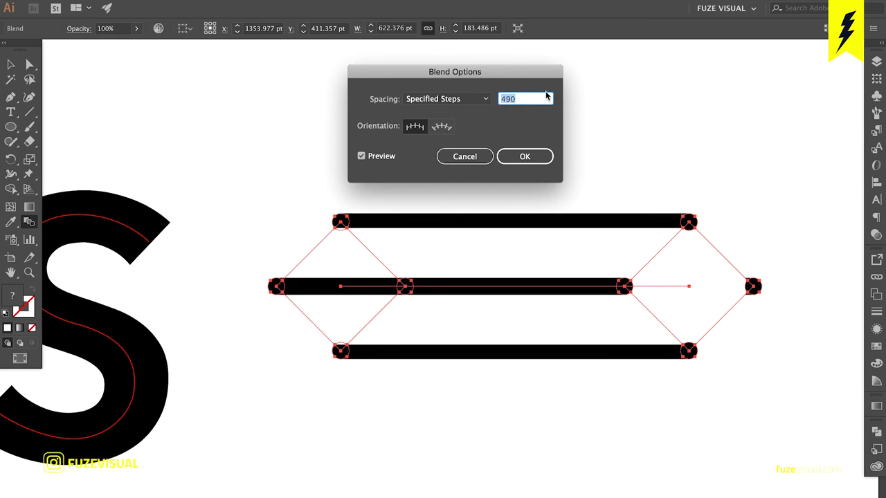
click(510, 156)
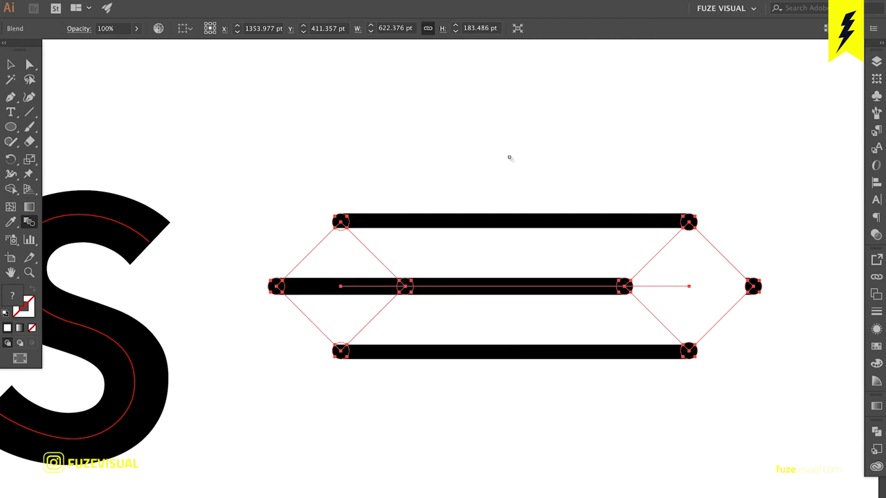
key(v)
click(510, 159)
- Nudge the line blend upward and shrink it horizontally to about 380 pt
click(489, 311)
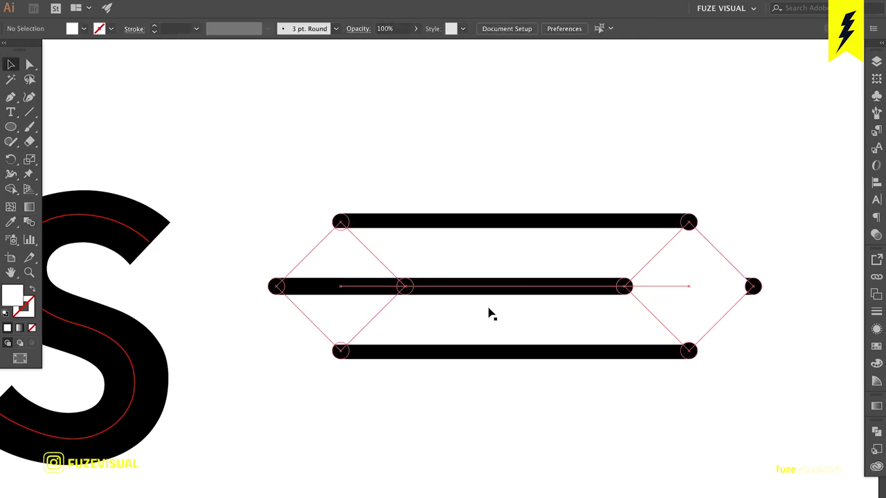
scroll(488, 313, down, 2)
mouse_move(490, 312)
mouse_down()
mouse_move(495, 284)
mouse_move(519, 254)
mouse_up()
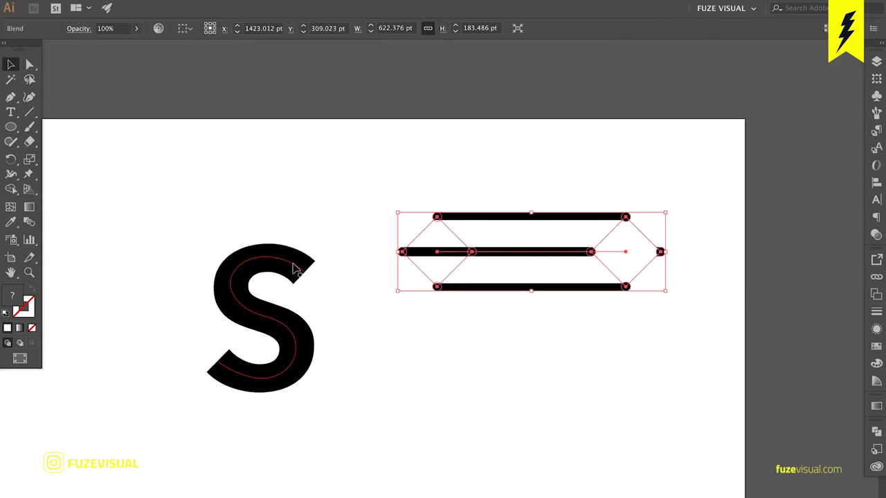
click(289, 269)
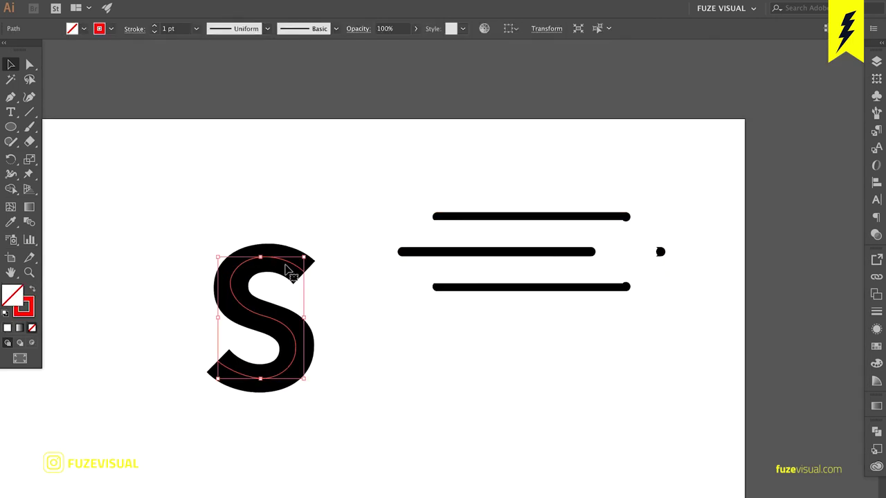
click(623, 253)
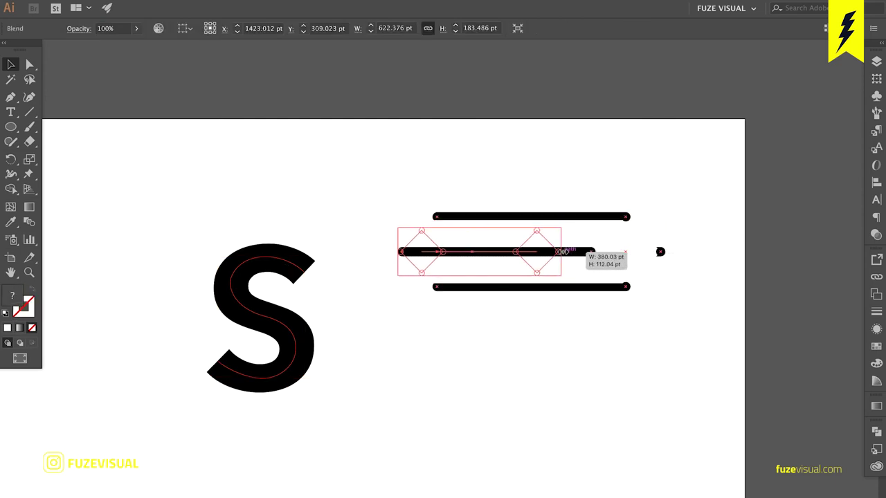
drag(669, 253, 560, 252)
click(612, 244)
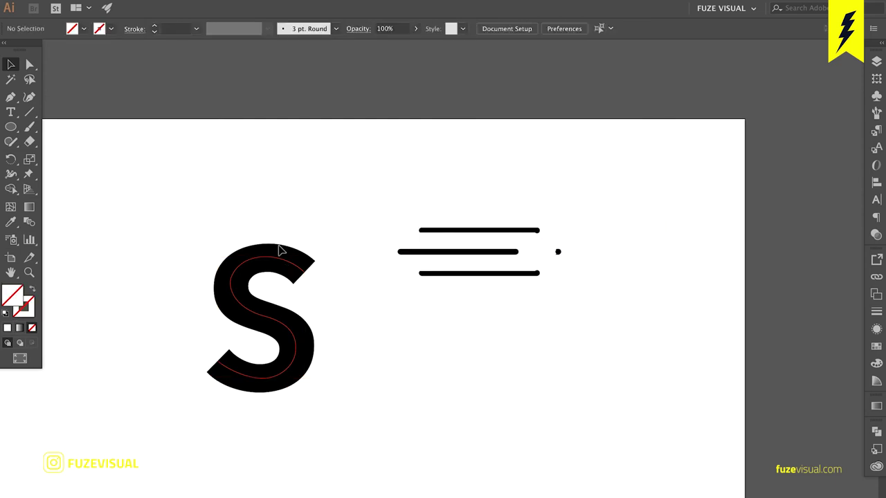
- Copy the red S path below the lines, then select the line blend together with it
drag(270, 260, 466, 329)
drag(492, 256, 649, 184)
click(599, 280)
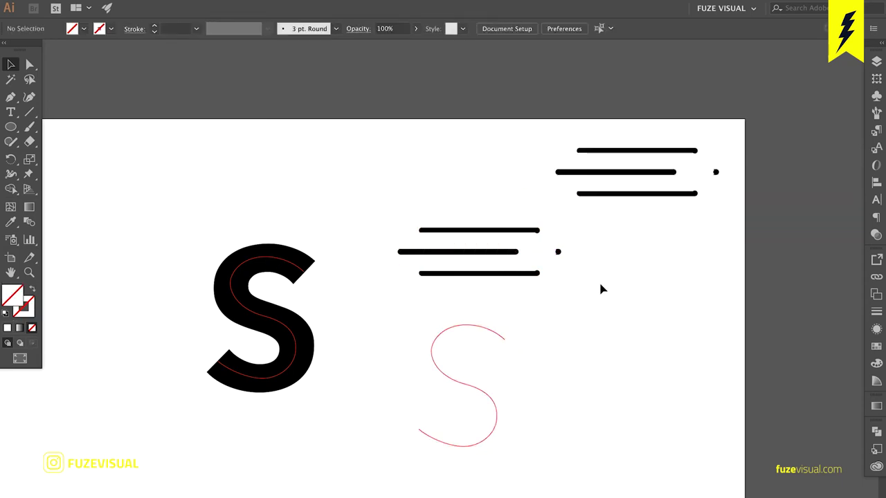
click(527, 274)
shift+click(456, 331)
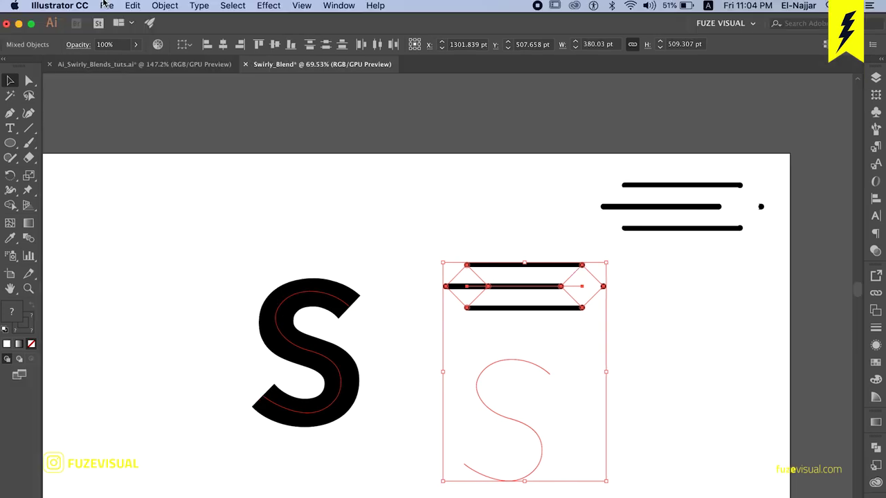
click(106, 5)
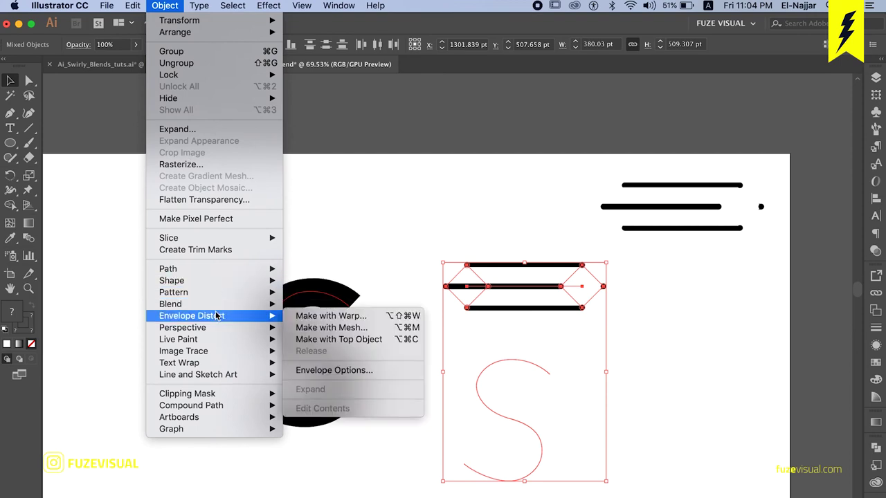
mouse_move(171, 304)
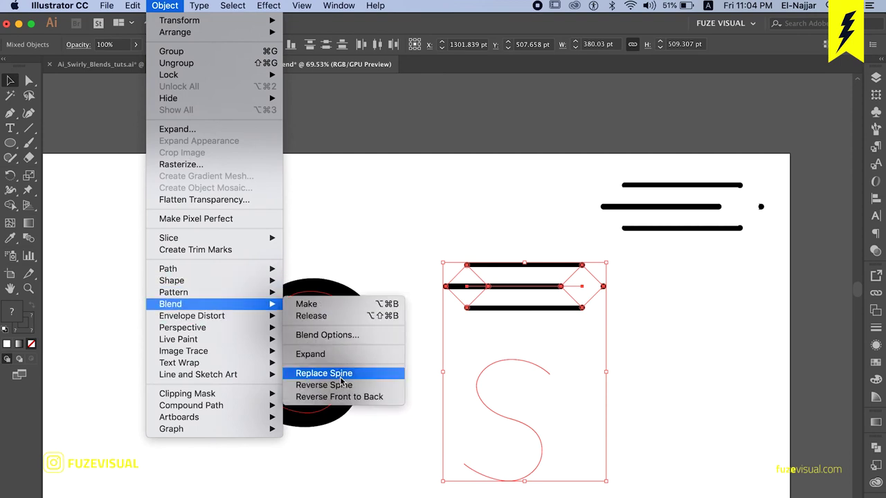
- Replace the line blend's spine with the copied S path, then zoom in on the swirl
click(340, 378)
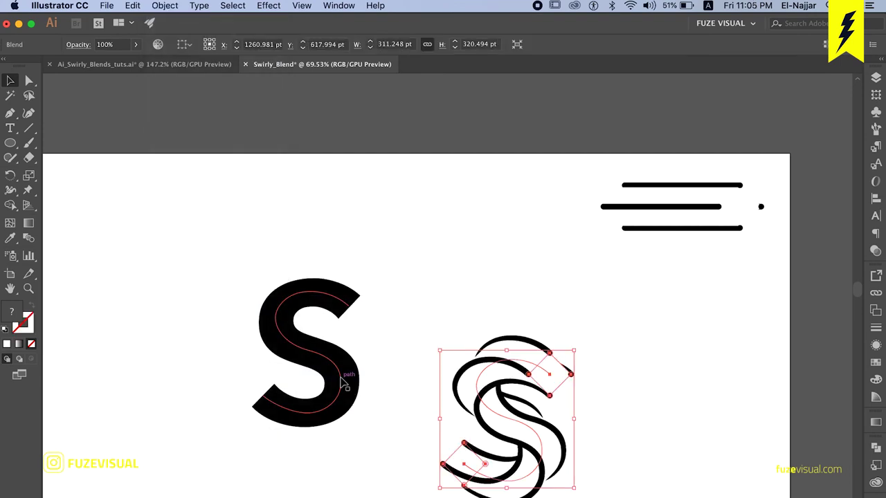
key(f)
key(f)
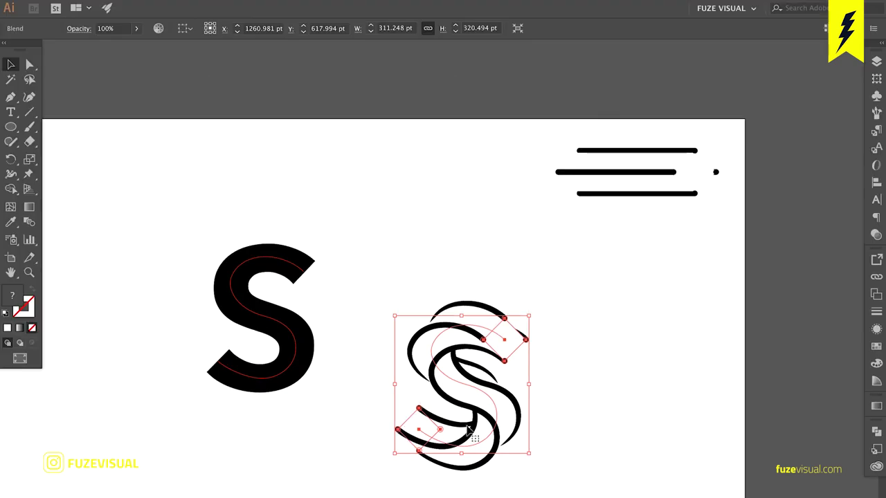
key(ctrl+equal)
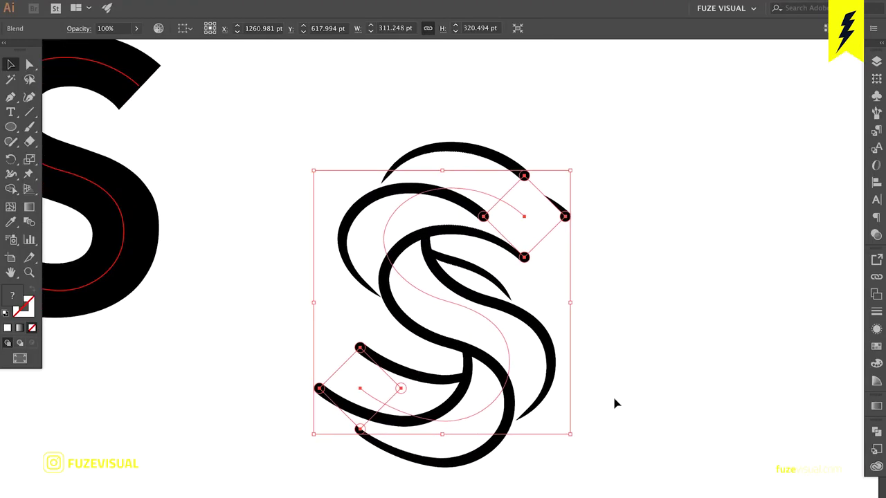
click(623, 363)
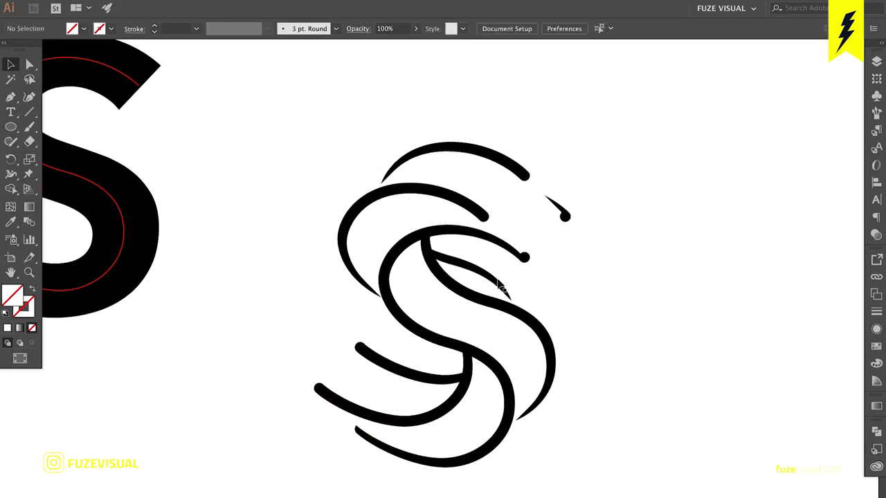
click(502, 286)
- Move the swirly S blend onto the solid S, then nudge it right three times
key(ctrl+minus)
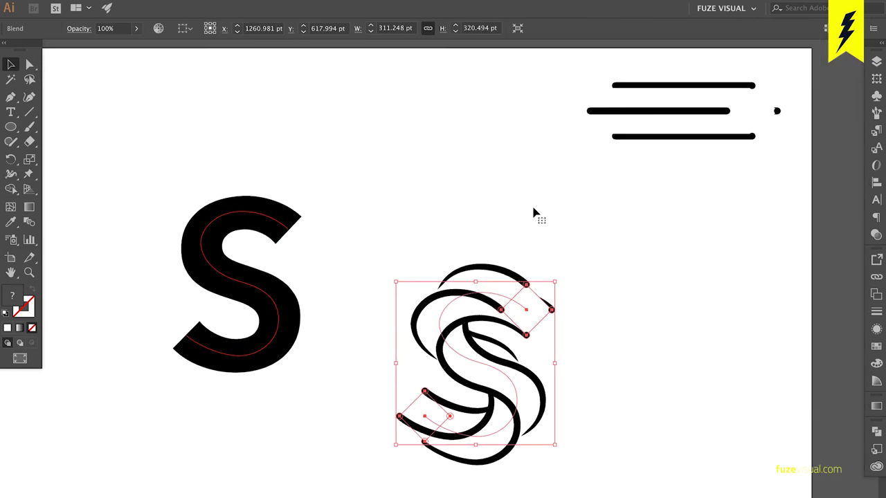
drag(546, 332, 308, 249)
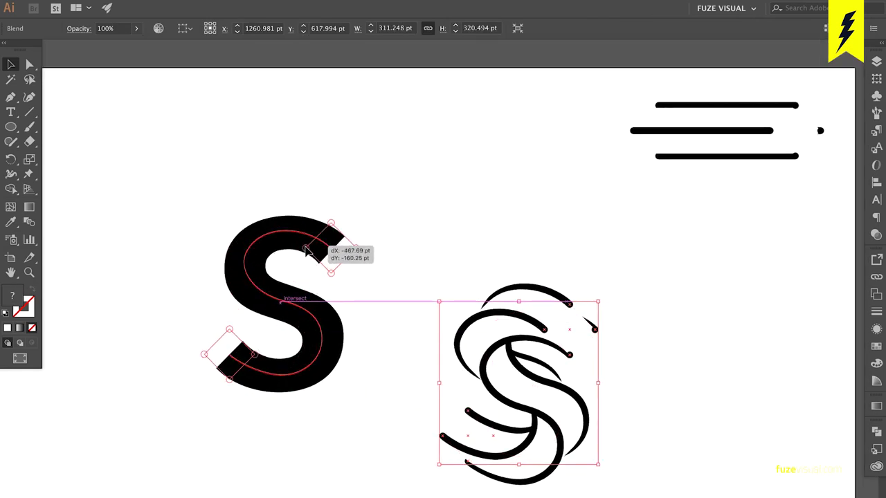
drag(308, 249, 308, 252)
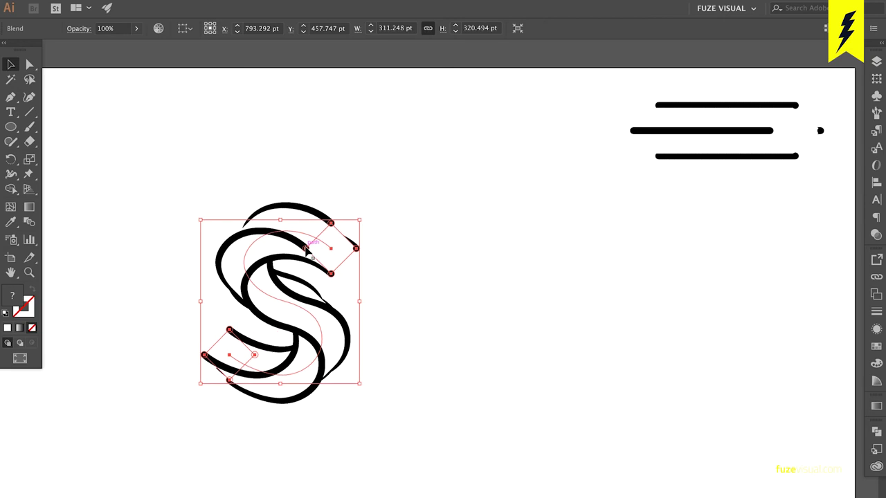
key(shift+Right)
key(shift+Right)
key(shift+Right)
key(shift+Right)
key(shift+Right)
key(shift+Right)
key(shift+Right)
key(shift+Right)
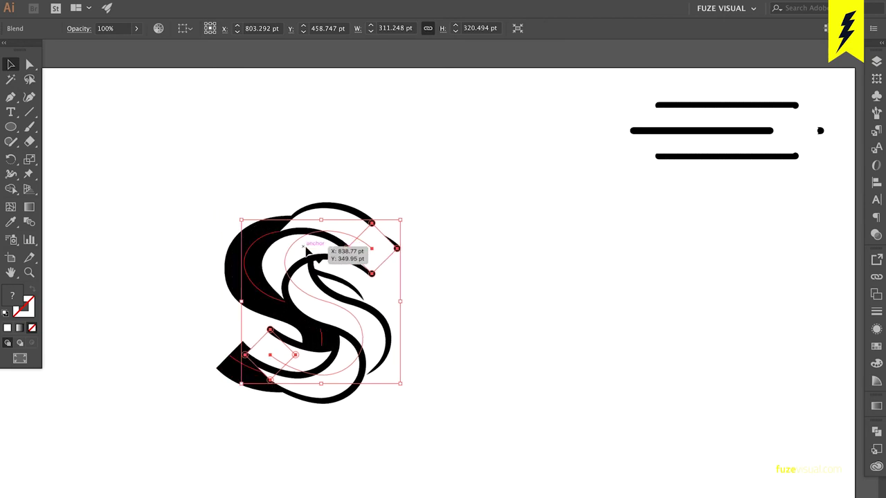
key(shift+Right)
key(shift+Right)
key(shift+Right)
key(shift+Right)
key(shift+Right)
key(shift+Right)
key(shift+Right)
key(shift+Right)
key(shift+Right)
key(shift+Right)
key(shift+Right)
key(shift+Right)
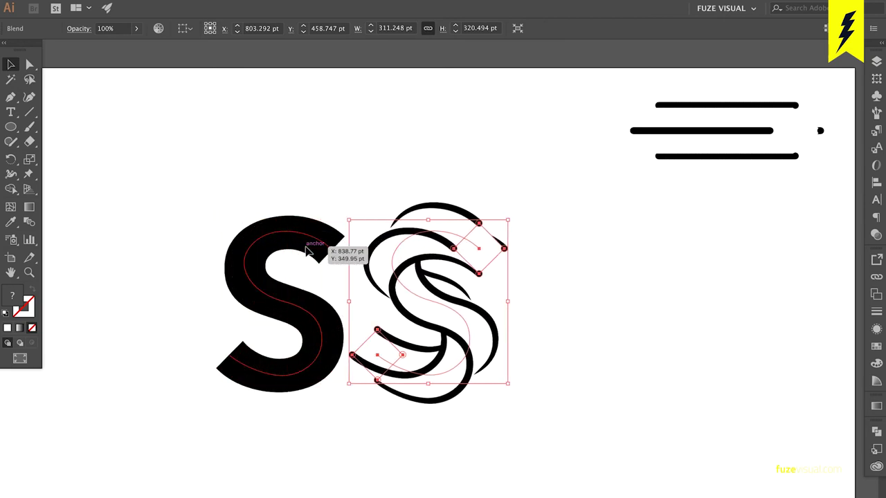
key(shift+Right)
key(shift+Right)
key(shift+Right)
key(shift+Right)
click(578, 215)
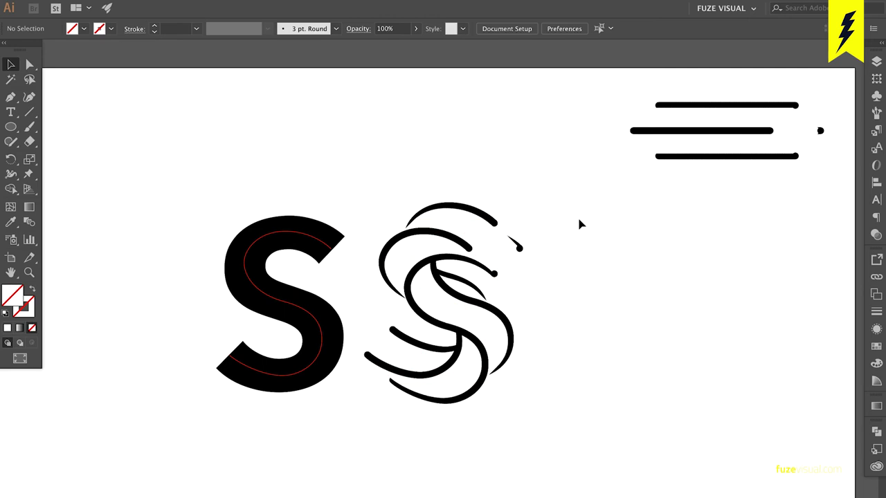
click(476, 246)
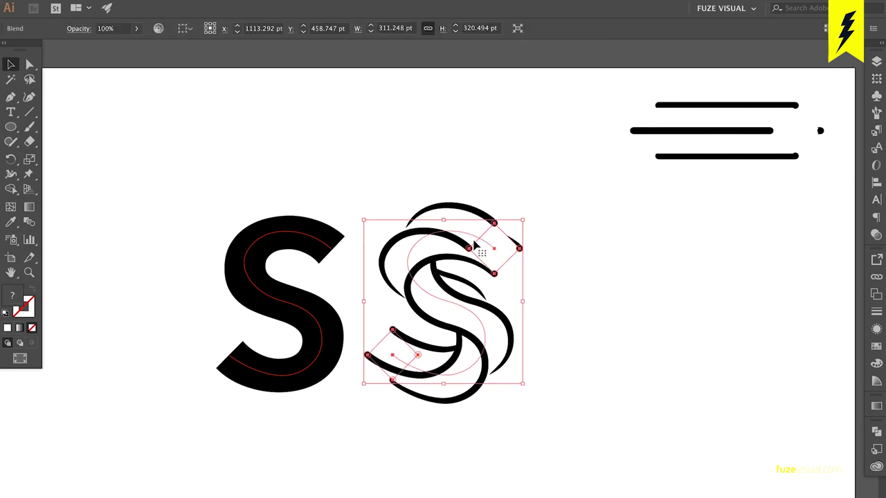
- Toggle Layer 1's lock in the Layers panel and restore the accidentally deleted S blend
key(Delete)
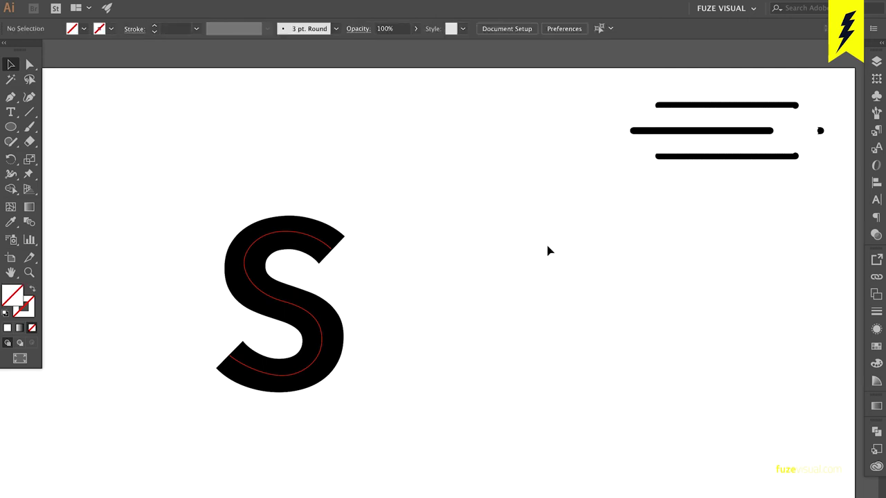
click(877, 61)
click(737, 88)
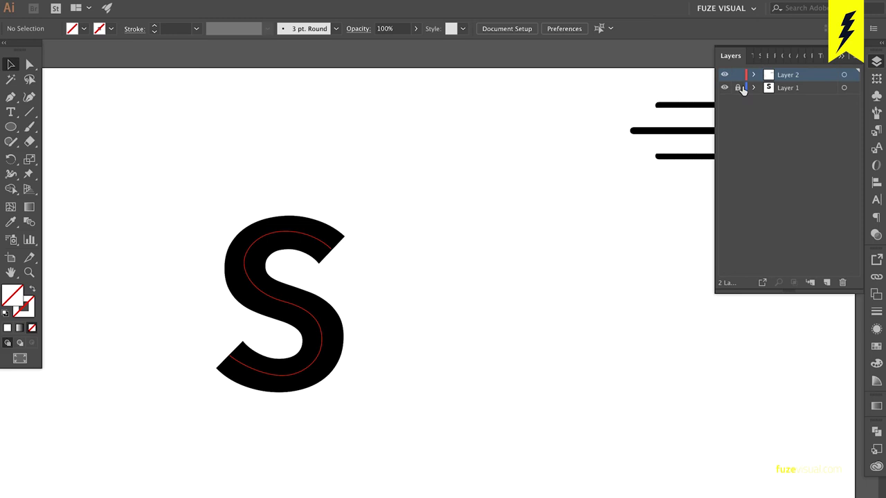
click(779, 92)
key(ctrl+z)
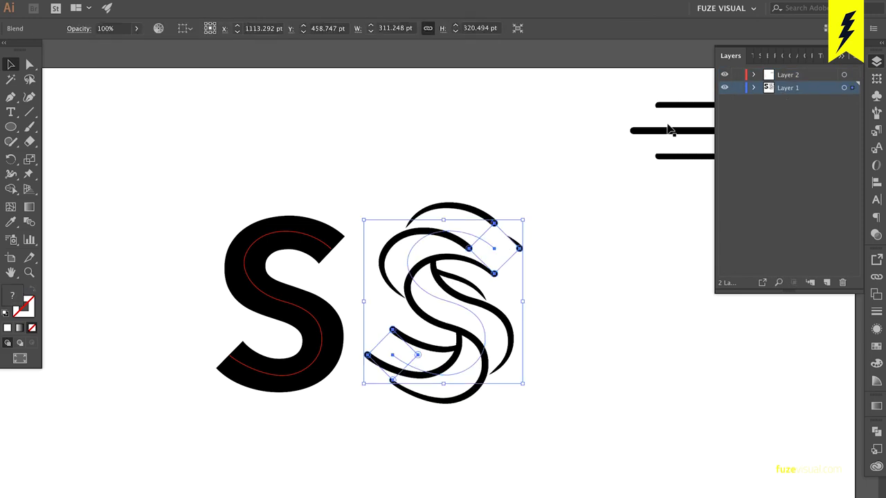
click(555, 146)
click(515, 273)
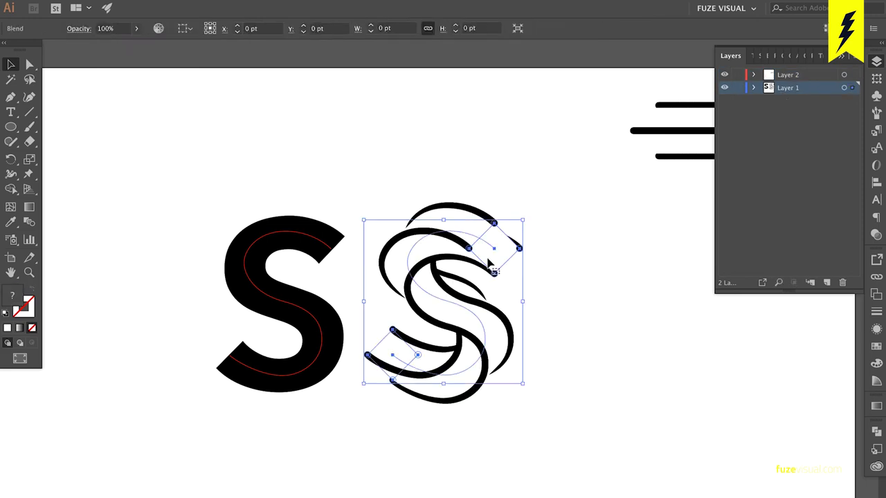
click(561, 292)
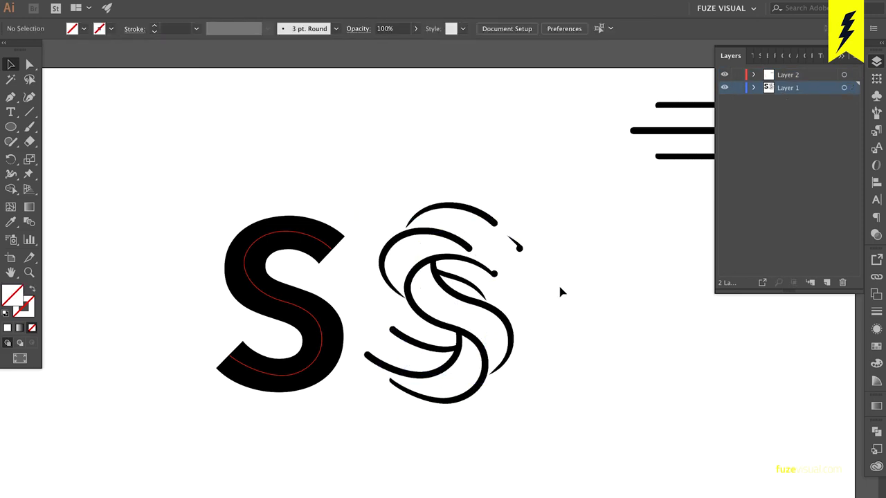
scroll(561, 292, right, 3)
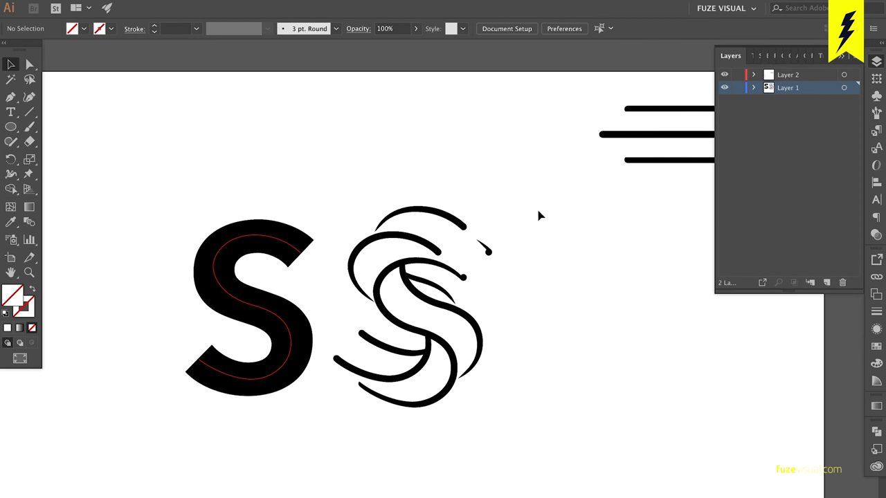
- Shift both S shapes left together, lock Layer 1, and make Layer 2 active
click(238, 315)
drag(444, 253, 331, 260)
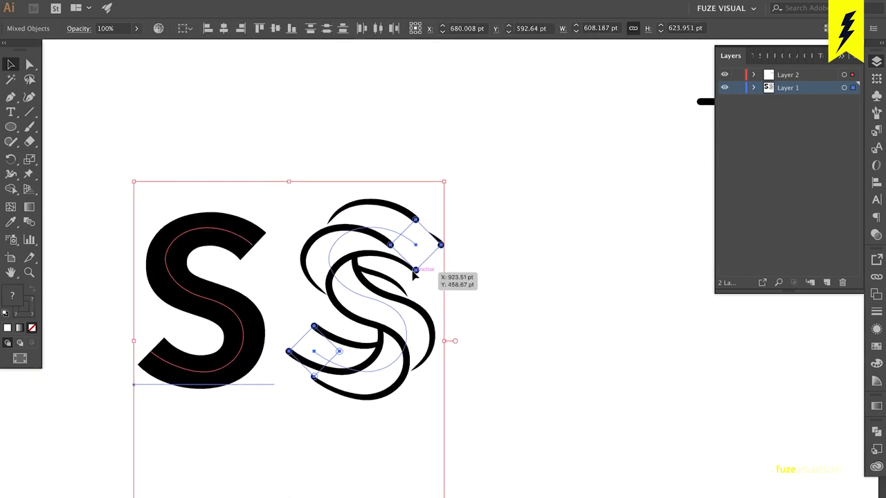
click(470, 270)
click(397, 246)
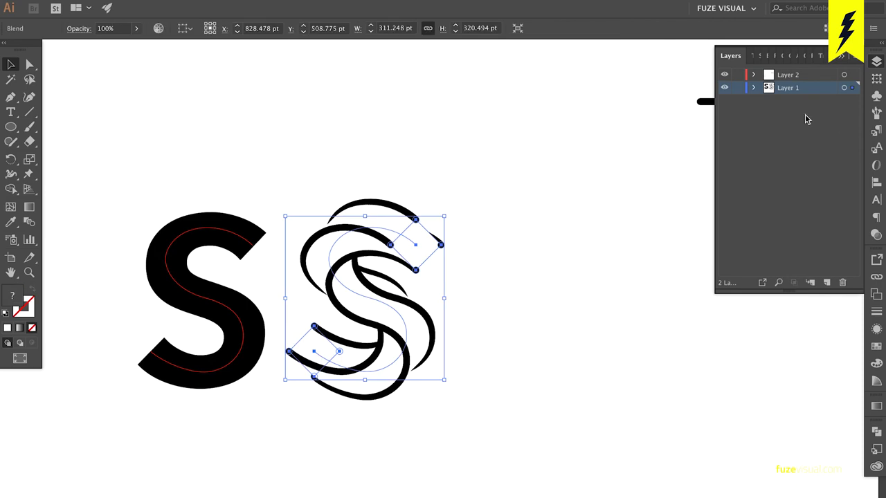
click(738, 87)
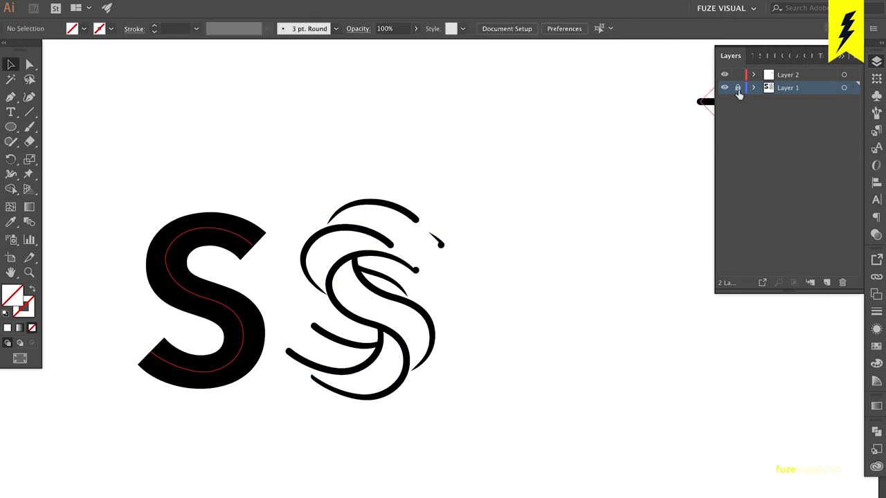
click(793, 76)
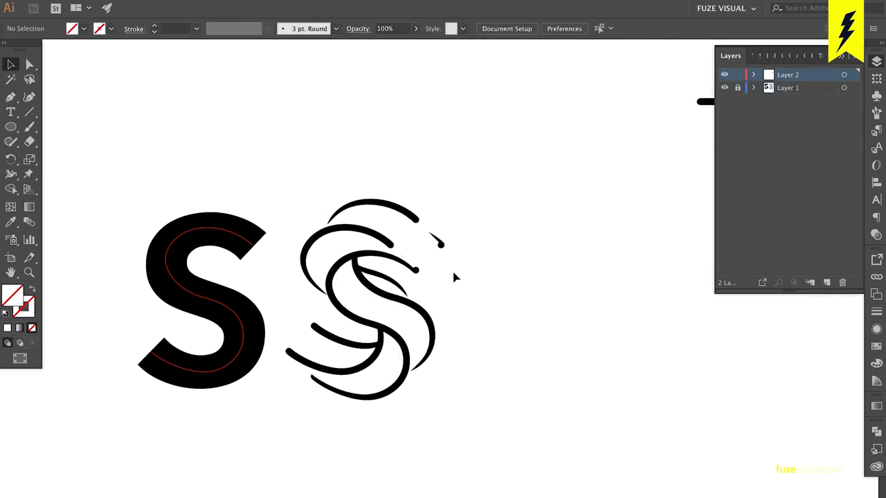
- Draw a three-anchor Pen path along the swirly S's second arc and adjust its handle
scroll(443, 284, up, 2)
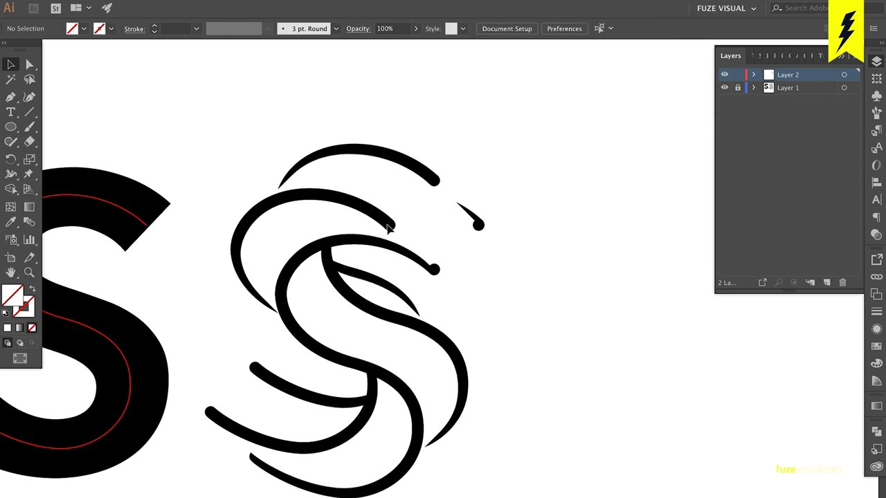
scroll(388, 201, up, 1)
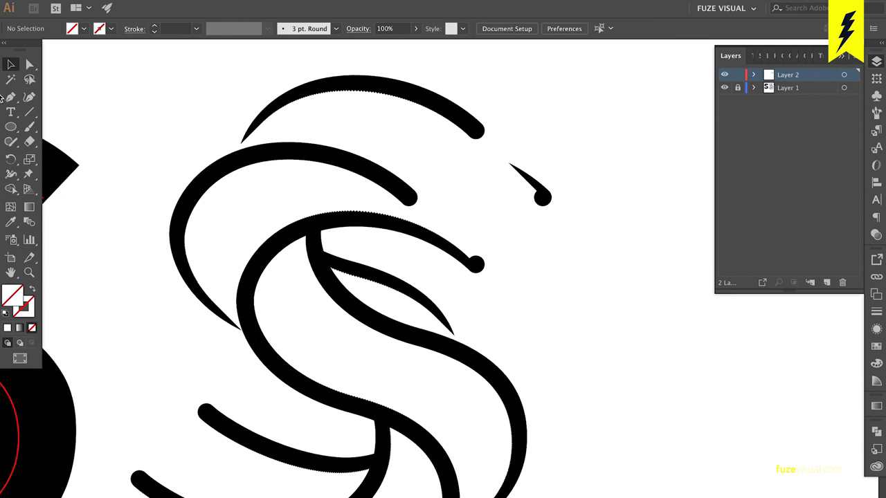
key(p)
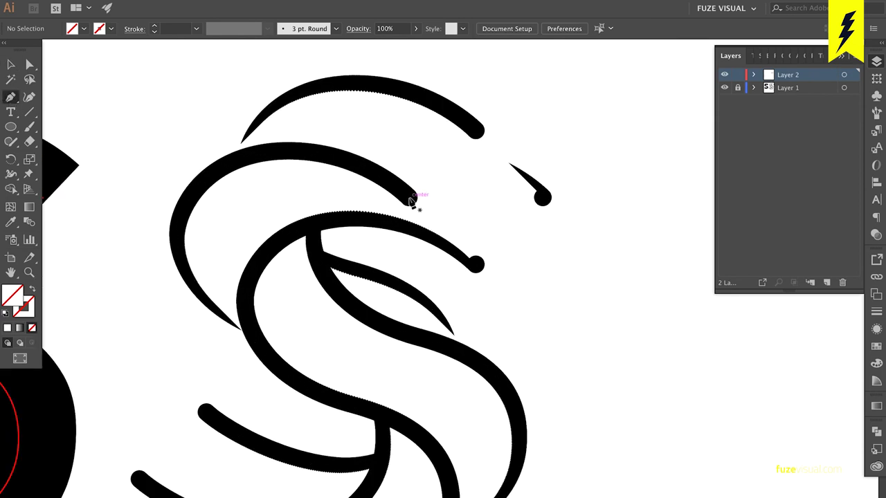
click(408, 199)
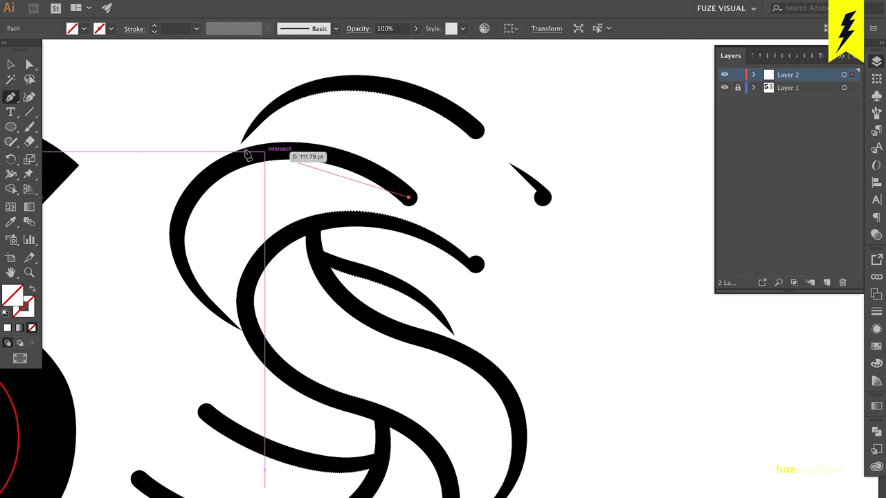
drag(228, 164, 136, 211)
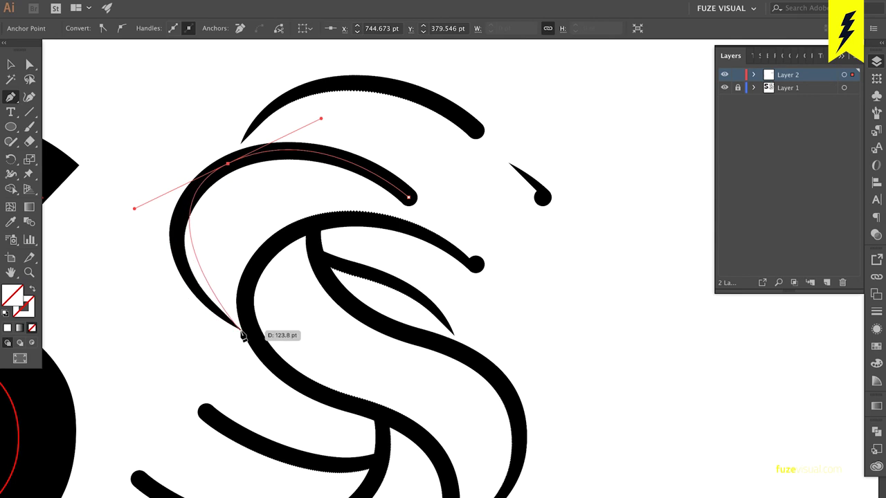
drag(240, 330, 295, 368)
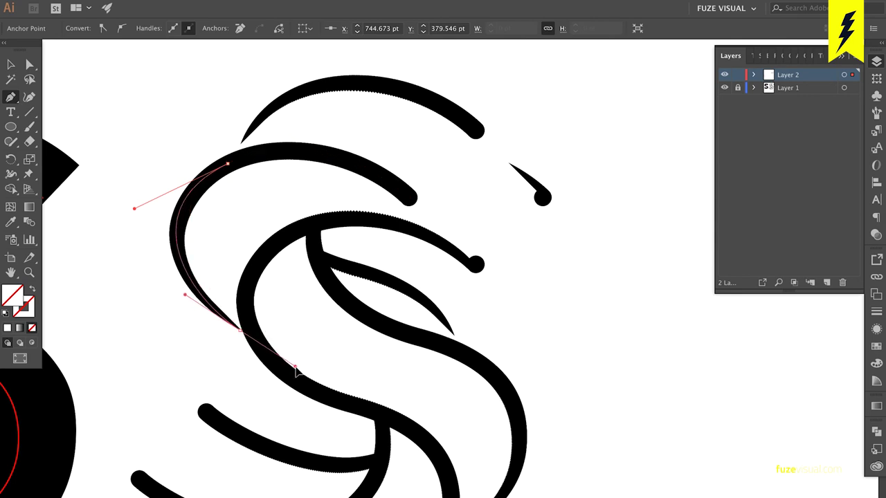
key(a)
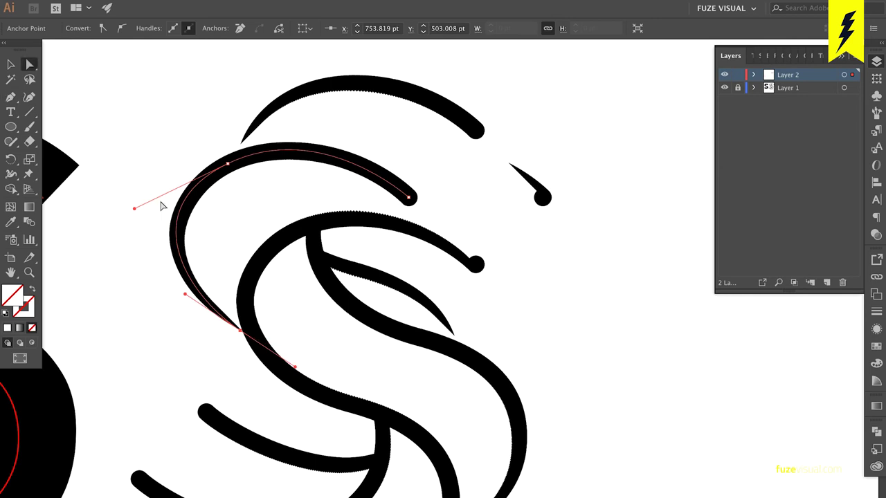
drag(134, 208, 140, 207)
click(252, 234)
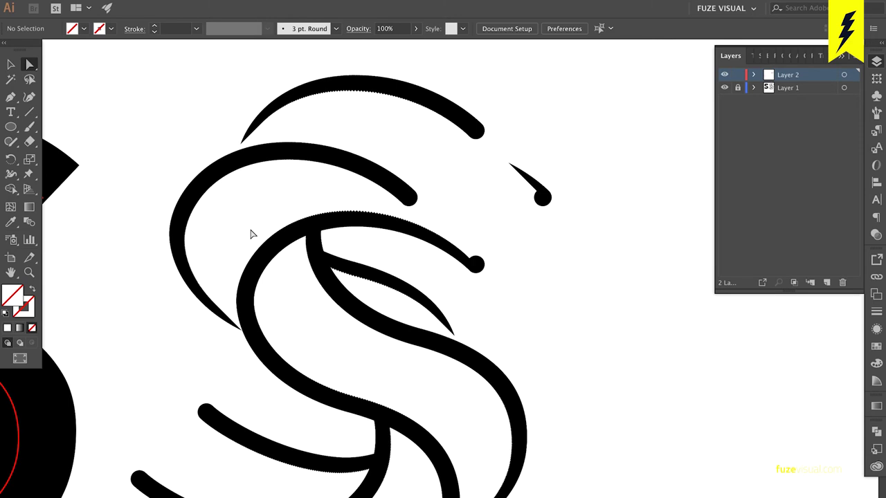
click(220, 176)
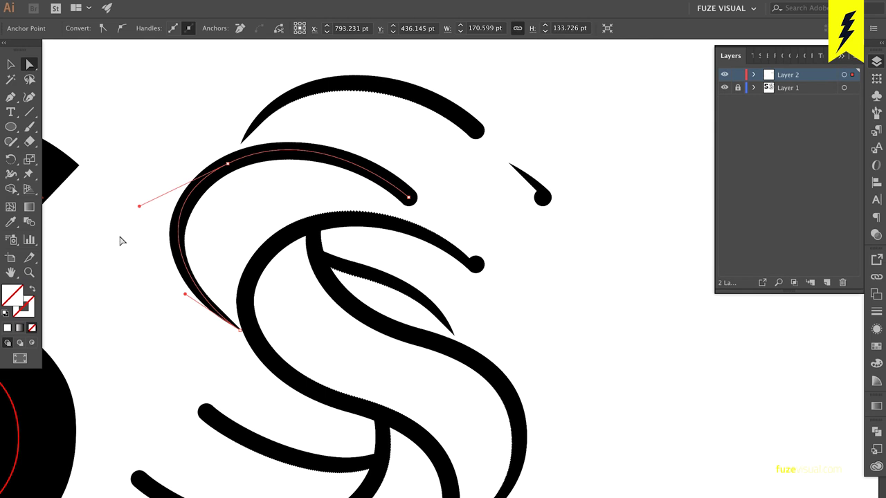
- Make the guide path red and drag its anchors and handles to centre it on the arc
click(31, 309)
click(254, 334)
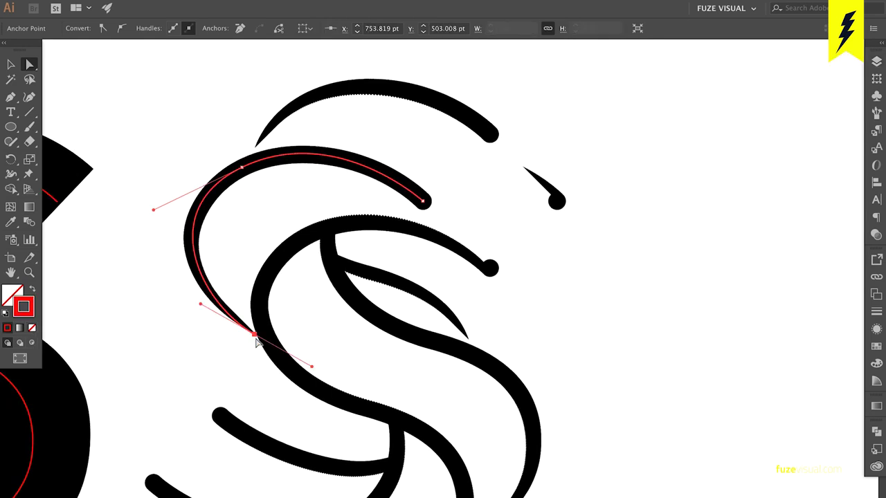
drag(254, 335, 268, 343)
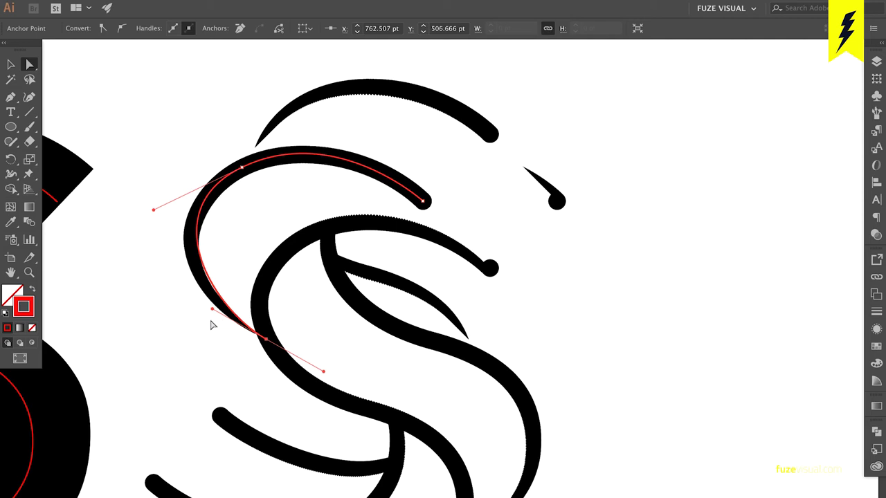
drag(212, 309, 197, 301)
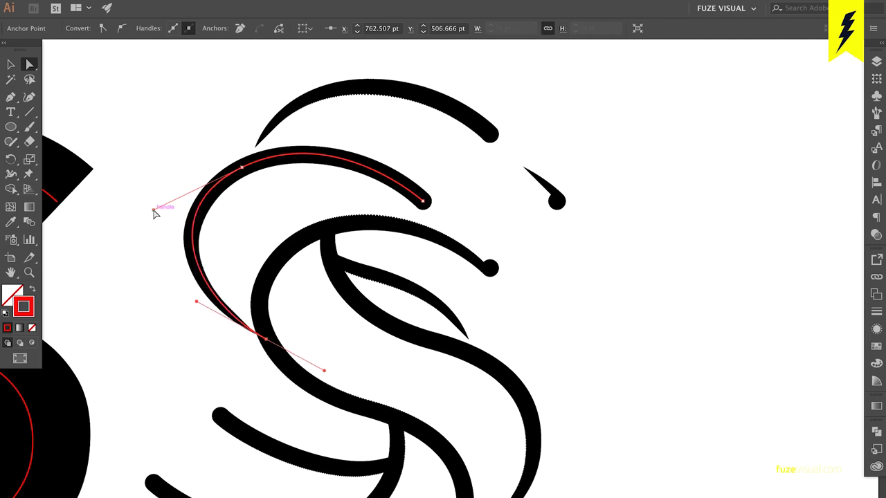
drag(153, 209, 162, 210)
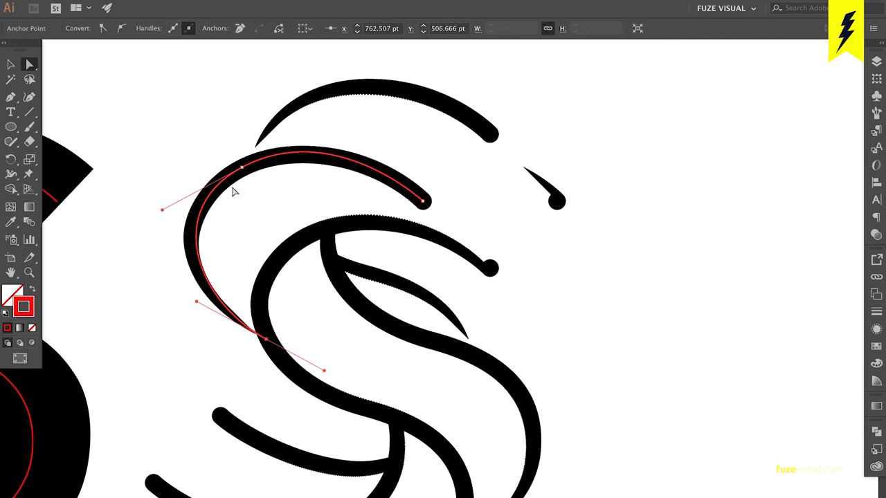
drag(195, 303, 187, 305)
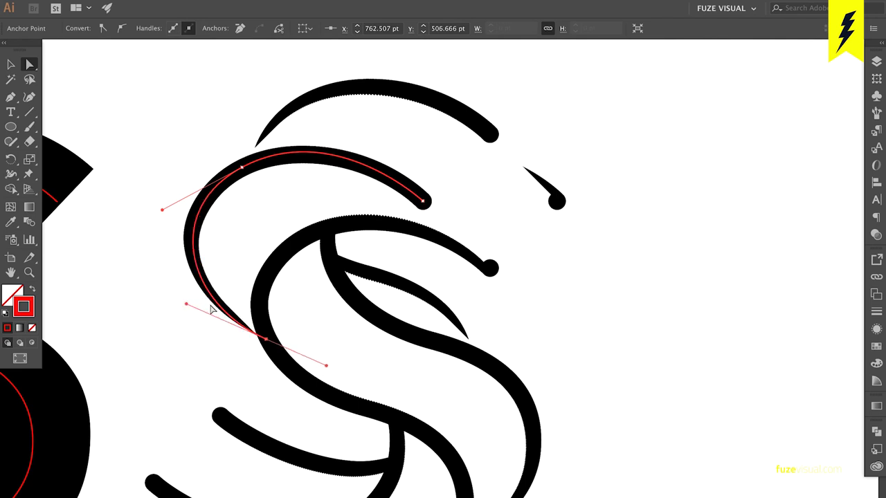
drag(265, 338, 267, 332)
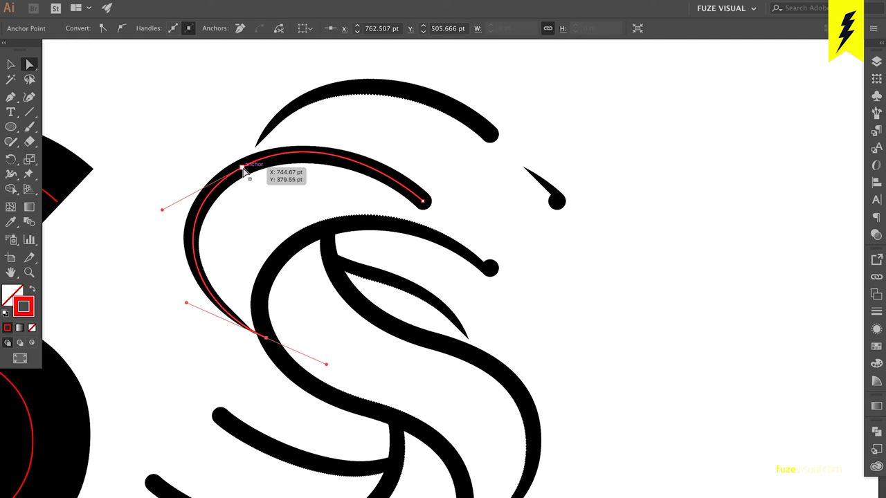
drag(241, 168, 329, 123)
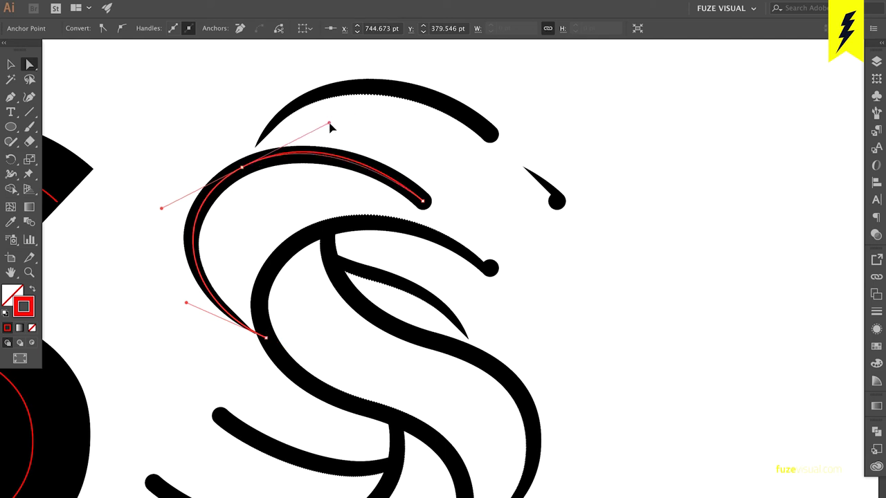
click(399, 137)
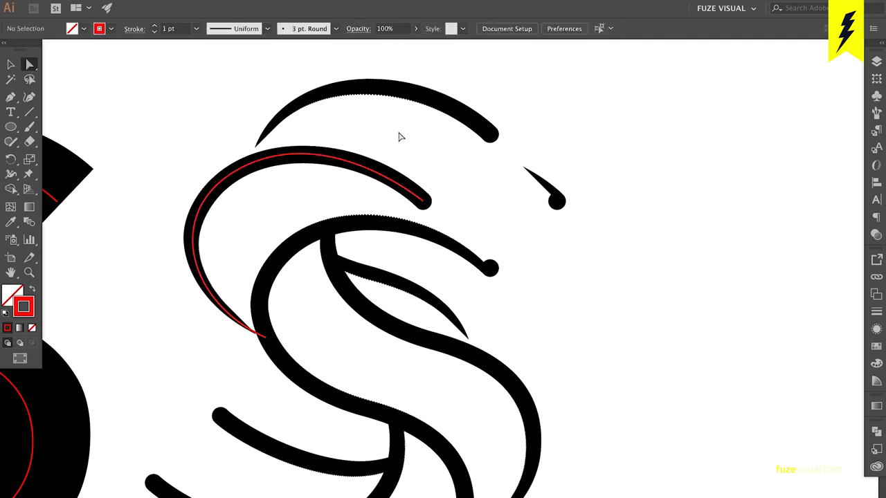
- Duplicate the red guide path and move the copy's end anchor onto the middle stroke's tip
key(v)
click(323, 160)
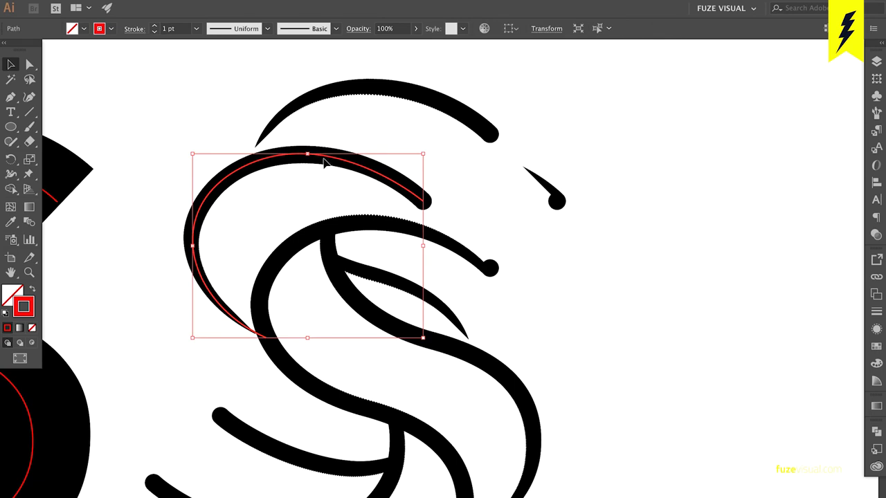
key(Right)
key(ctrl+z)
key(a)
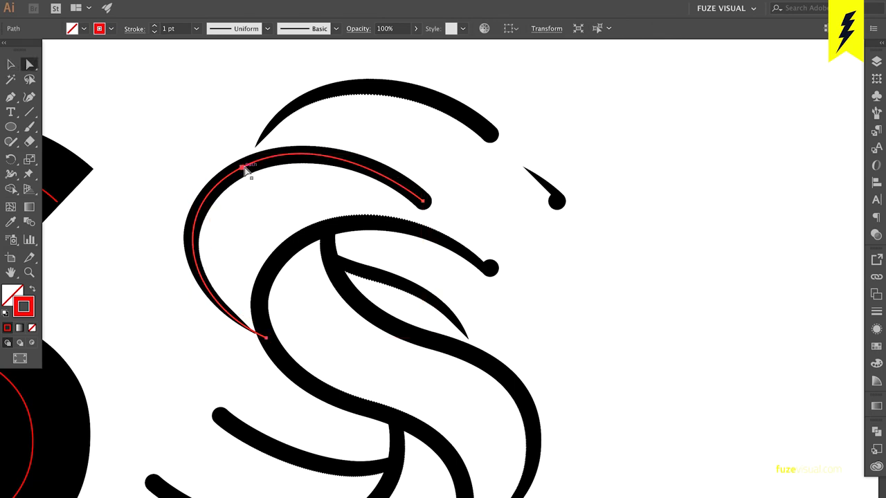
drag(246, 170, 331, 225)
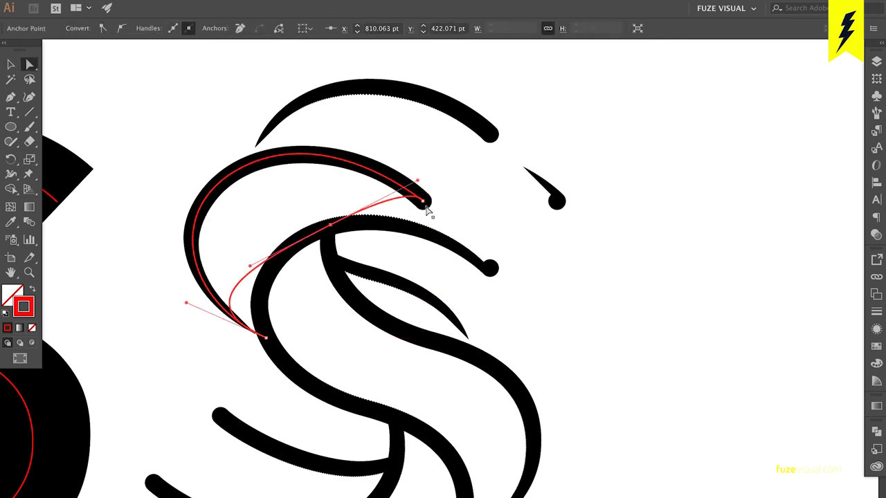
drag(424, 202, 491, 272)
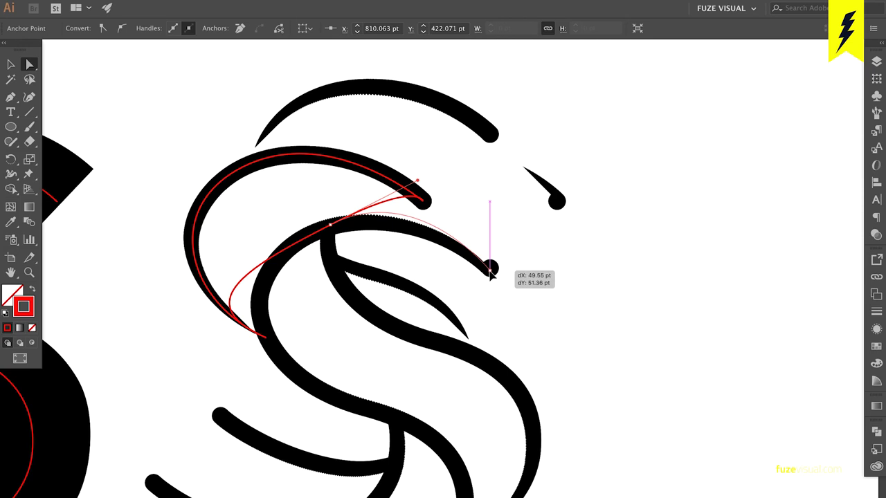
- Reshape the copied curve's anchors and handles so it follows the inner arc
click(265, 337)
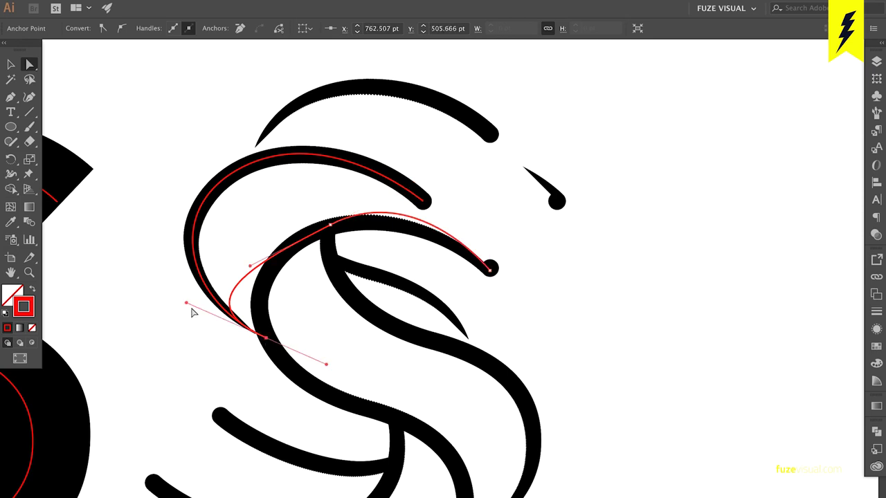
drag(187, 302, 250, 291)
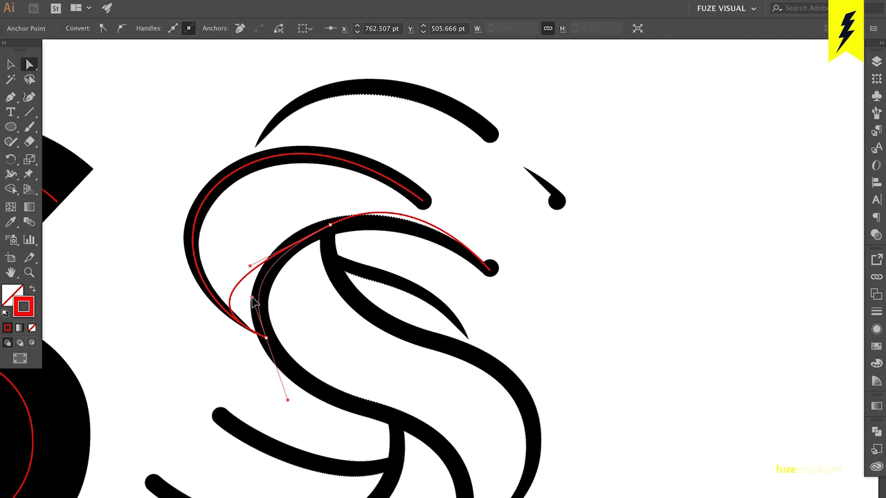
drag(253, 294, 252, 298)
mouse_move(335, 223)
mouse_down()
mouse_move(409, 194)
mouse_move(434, 213)
mouse_up()
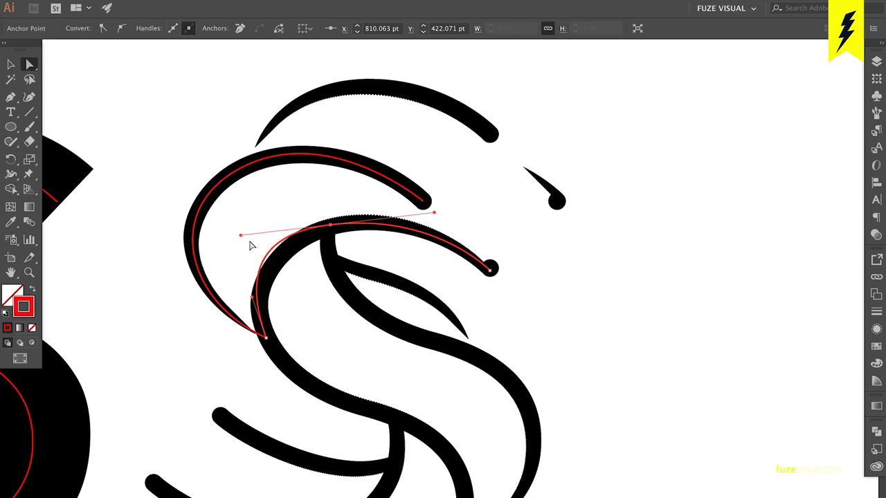
mouse_move(241, 235)
mouse_down()
mouse_move(273, 241)
mouse_move(262, 252)
mouse_up()
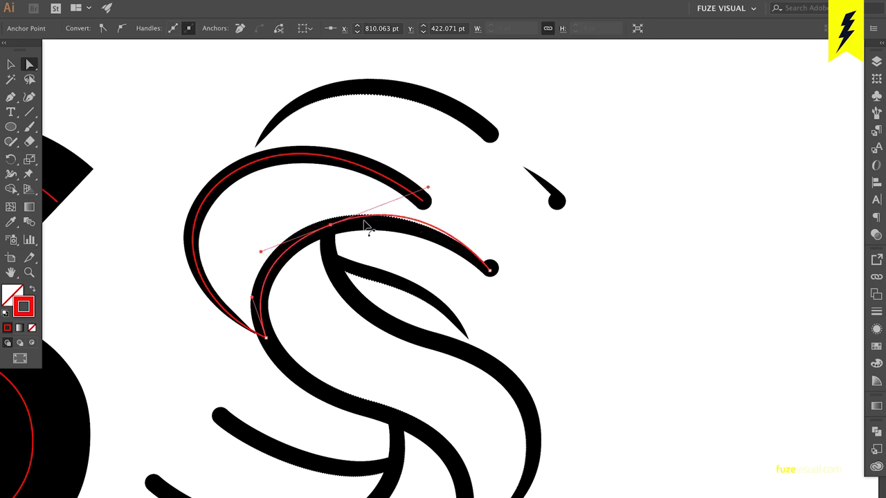
drag(428, 187, 409, 199)
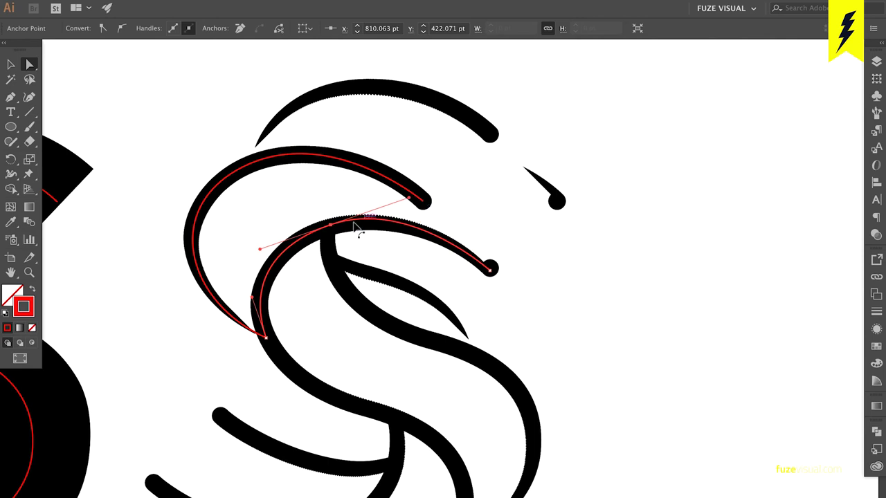
drag(412, 199, 405, 202)
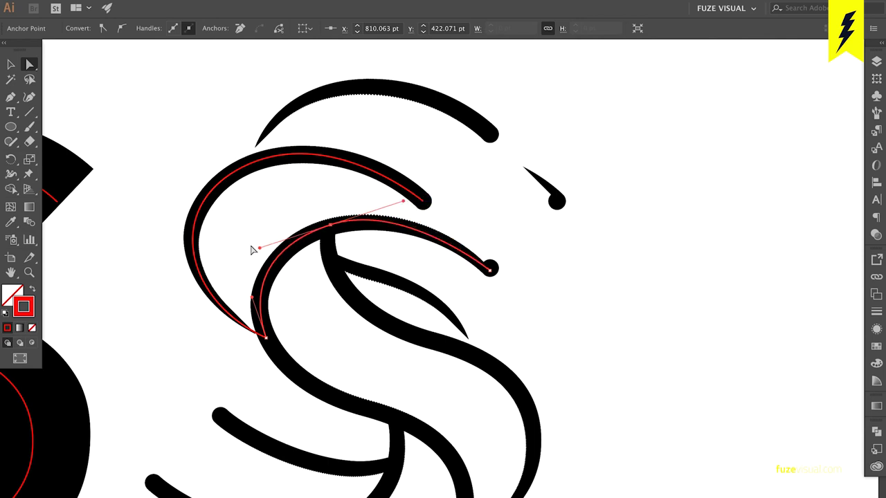
drag(259, 248, 265, 246)
click(491, 272)
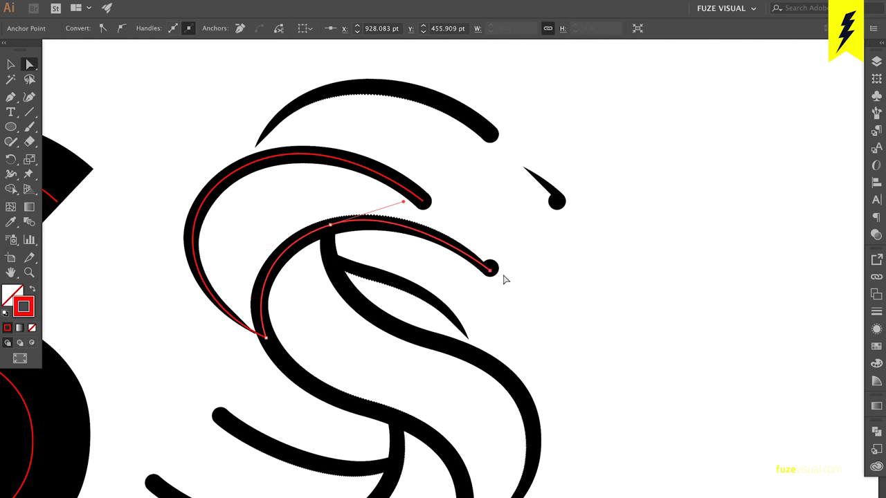
click(552, 267)
key(v)
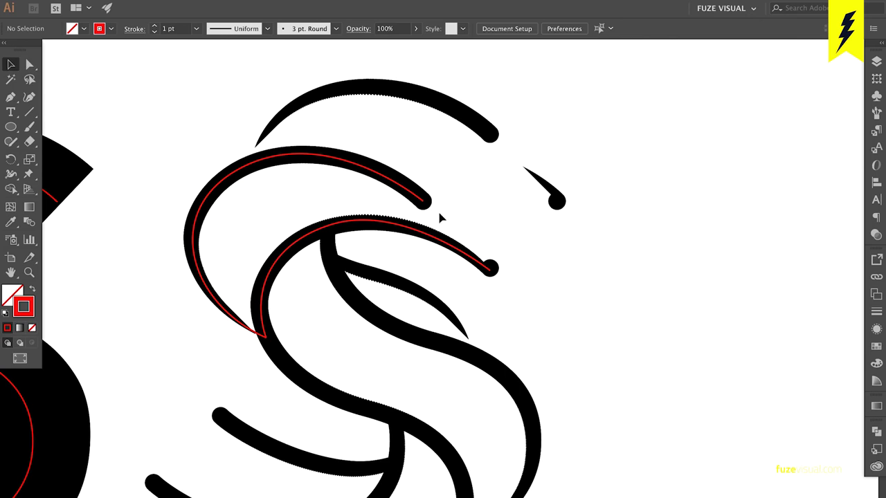
- Set the outer-arc guide curve's stroke to RGB Blue
click(373, 174)
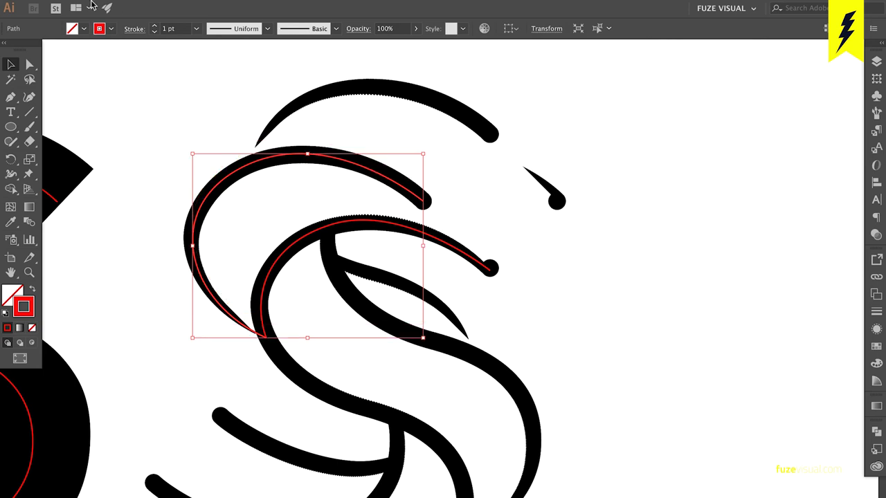
click(99, 29)
click(75, 50)
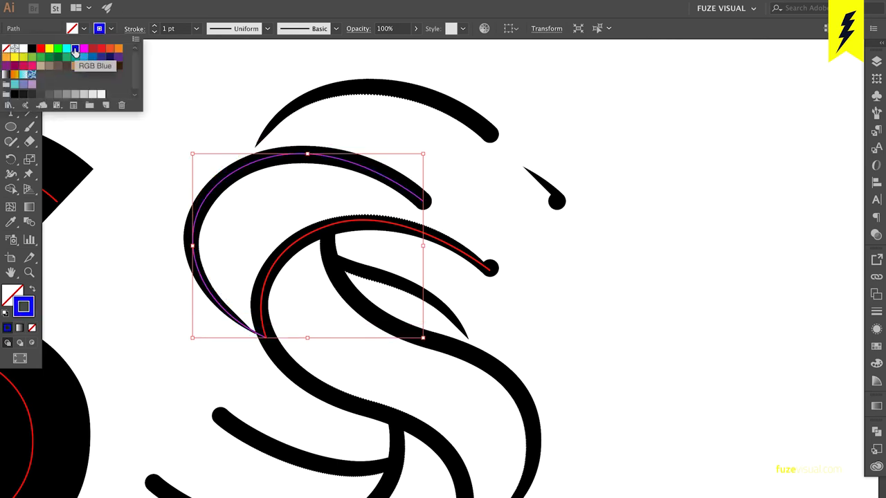
click(241, 218)
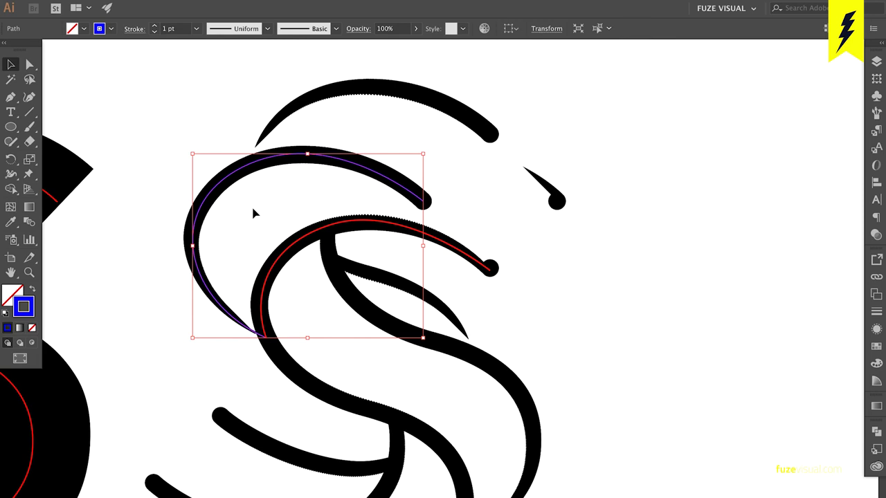
click(261, 213)
click(276, 161)
- Move the blue curve's end anchor to the middle stroke's tip and adjust its handles
key(a)
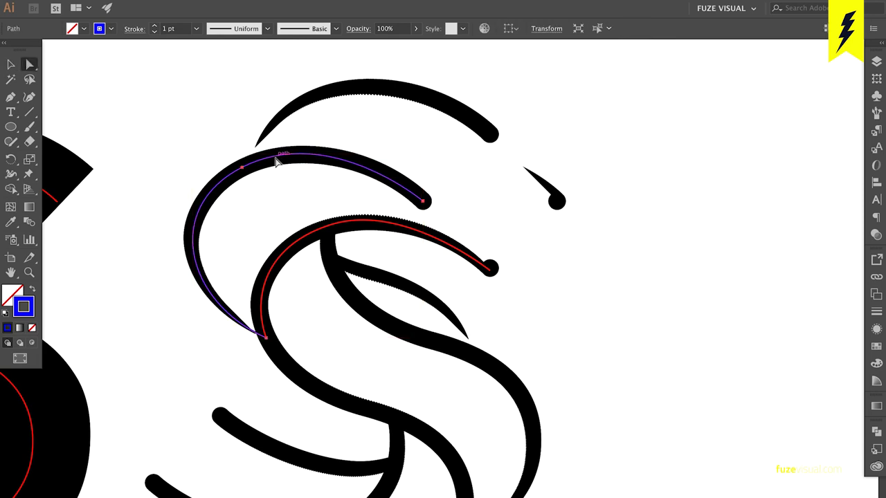
click(423, 202)
drag(423, 203, 489, 268)
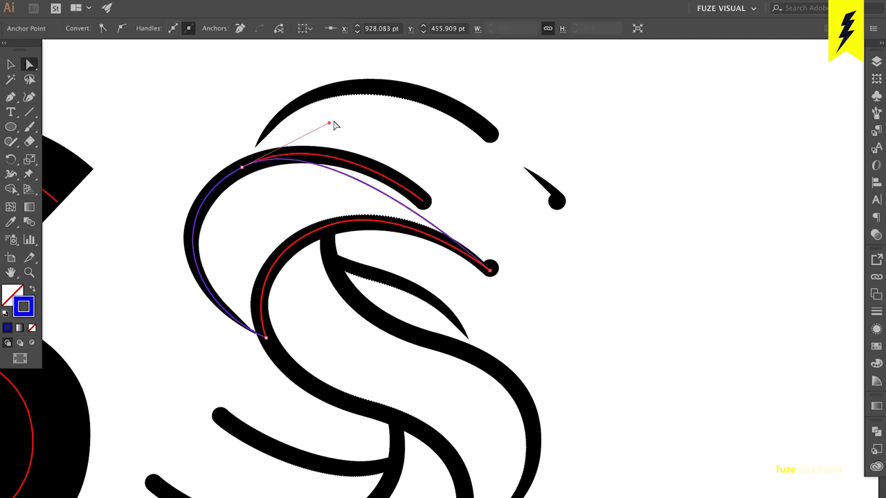
mouse_move(329, 124)
mouse_down()
mouse_move(382, 102)
mouse_move(376, 108)
mouse_up()
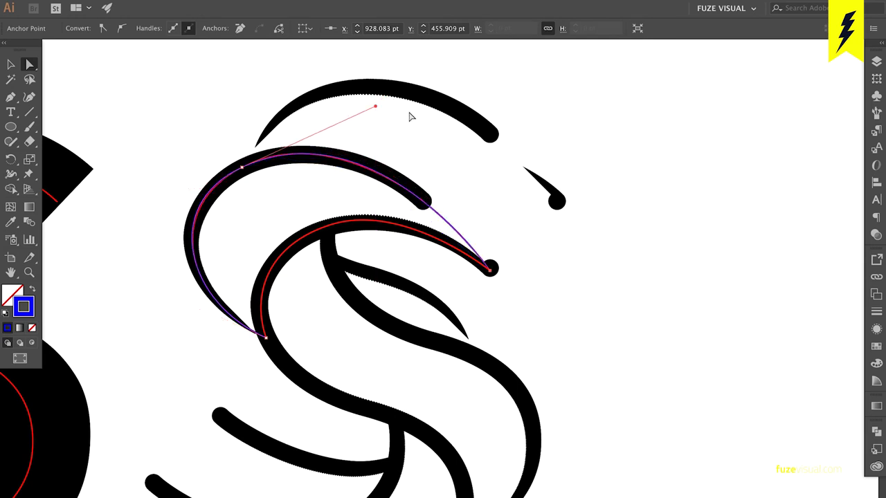
drag(376, 108, 379, 110)
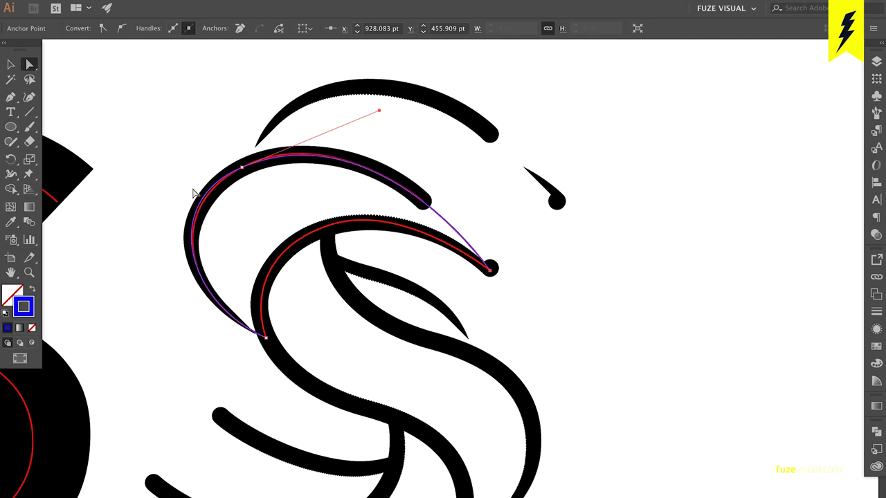
scroll(195, 193, up, 2)
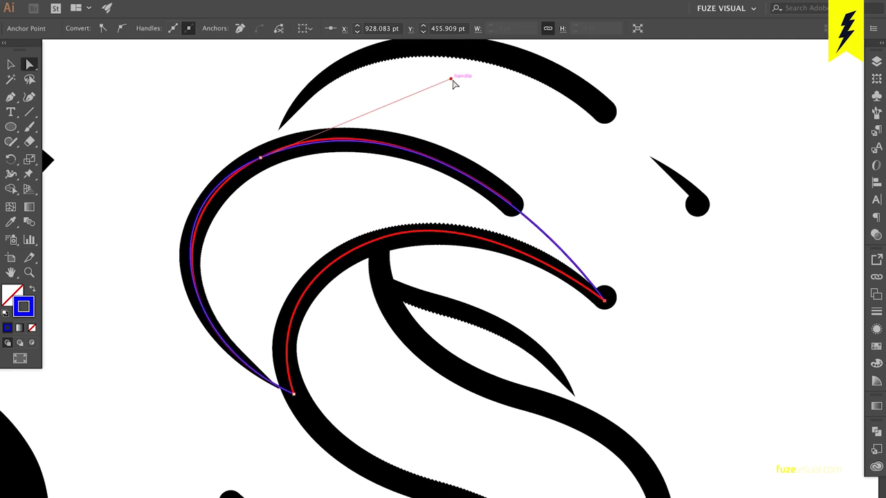
drag(450, 80, 445, 70)
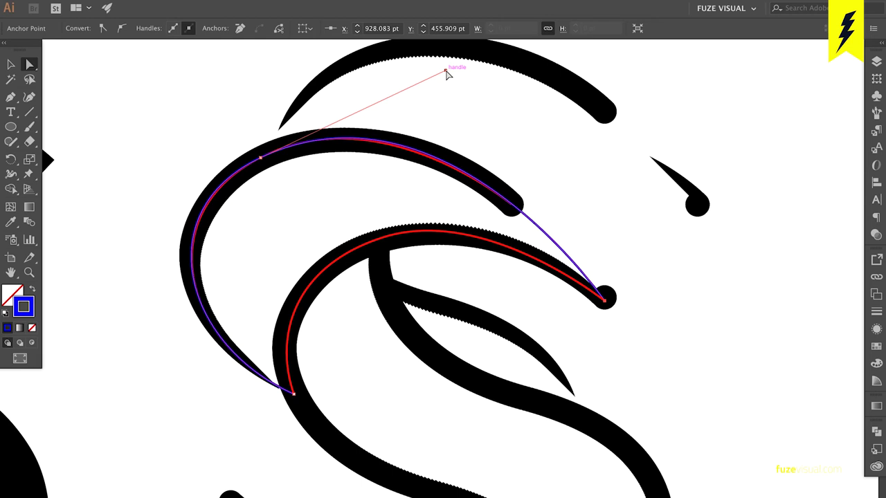
drag(446, 70, 443, 74)
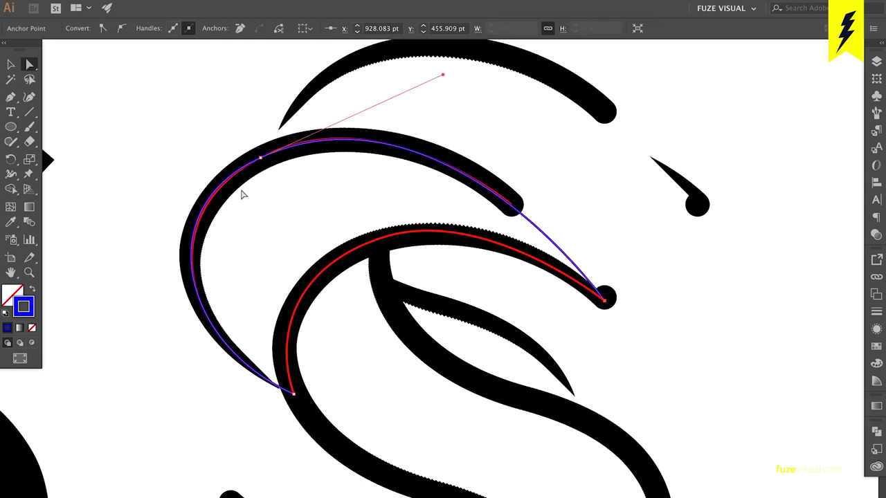
- Fine-tune the blue curve's upper and bottom handles to hug the outer arc
click(261, 158)
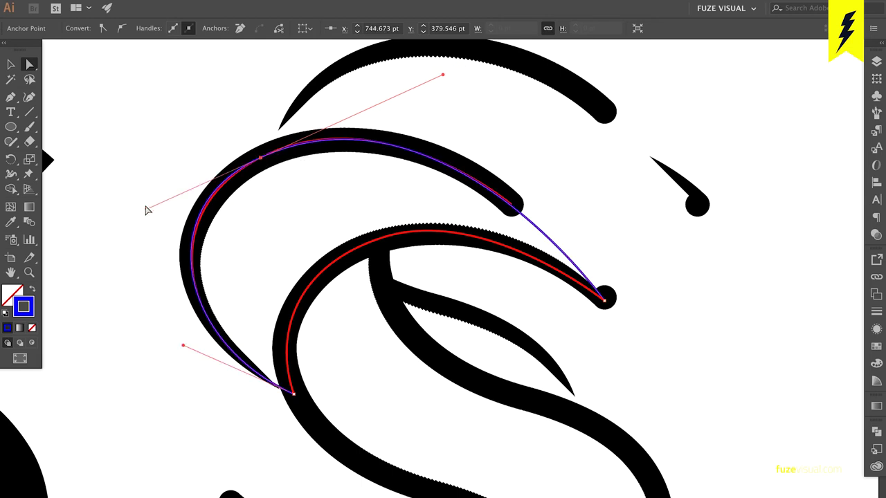
drag(146, 209, 153, 207)
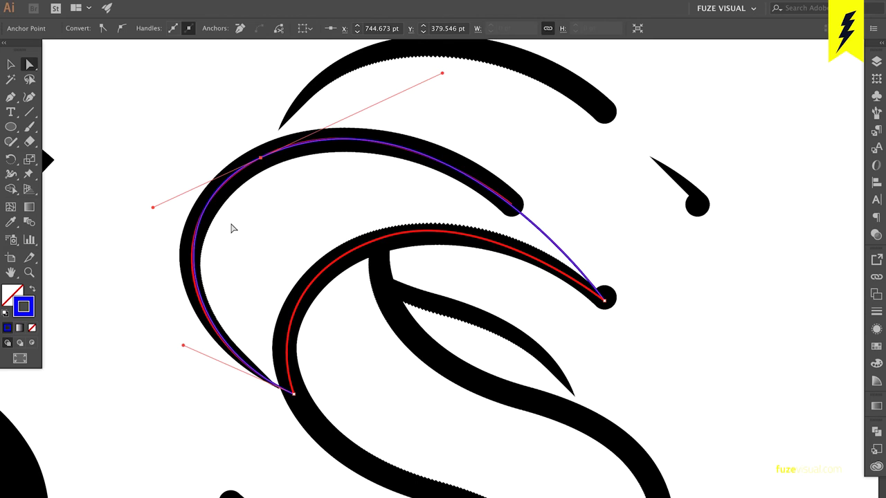
drag(153, 207, 144, 211)
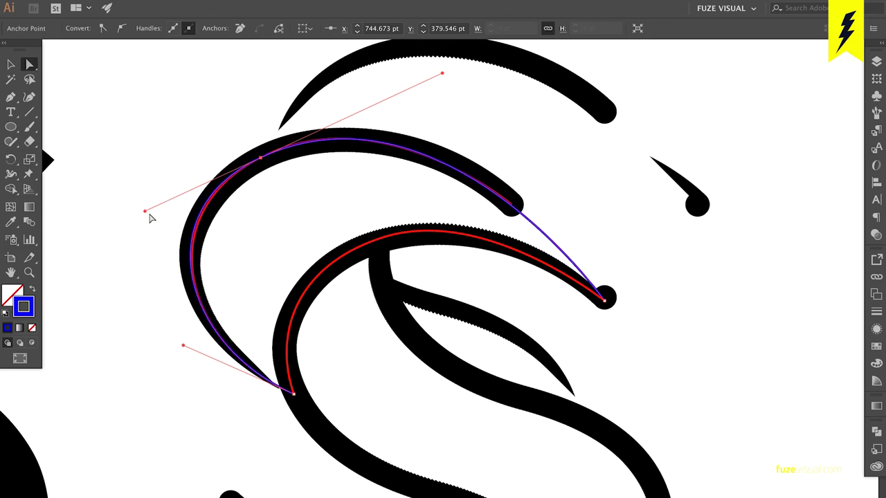
drag(145, 211, 152, 209)
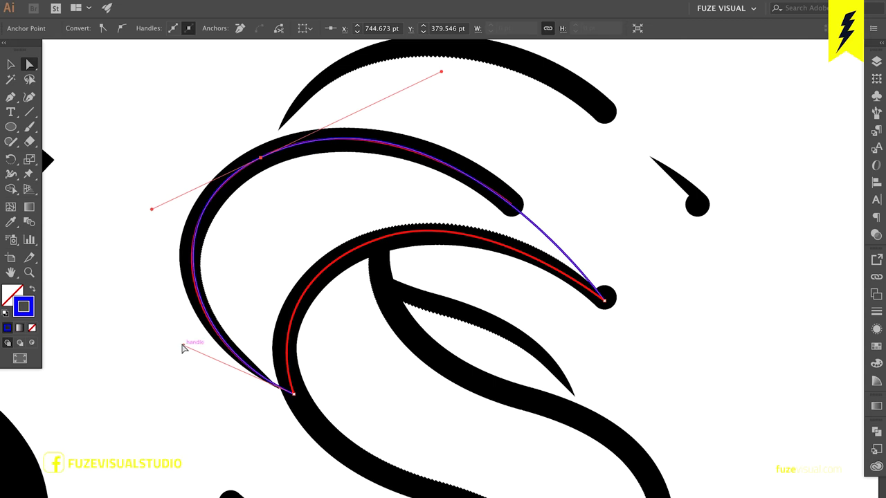
drag(182, 347, 183, 345)
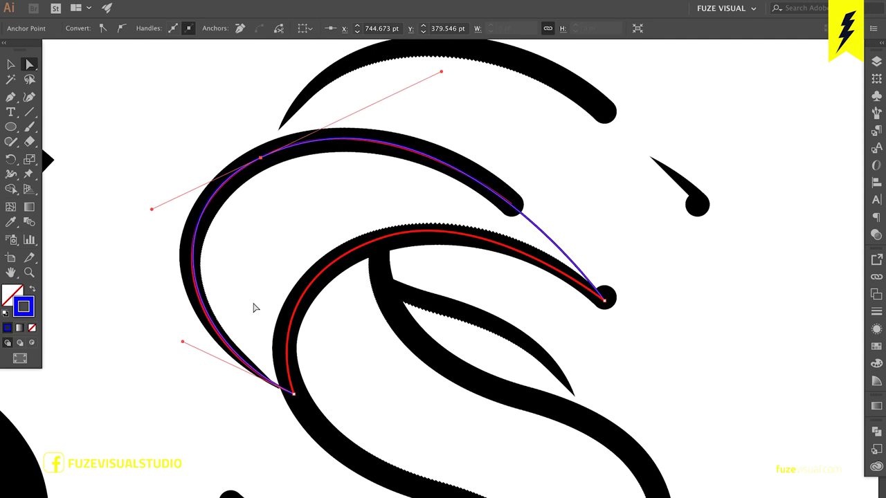
click(329, 243)
- Move the blue curve's end anchor up onto the small teardrop
key(v)
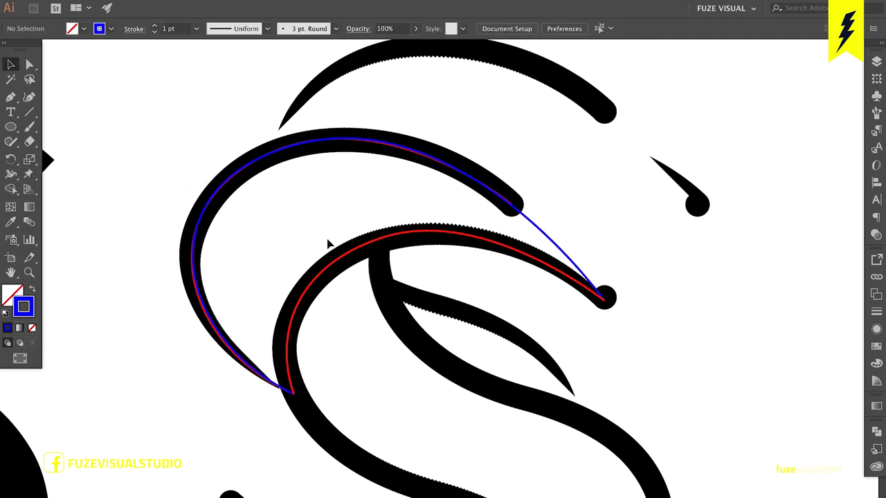
scroll(328, 243, up, 2)
scroll(328, 244, up, 3)
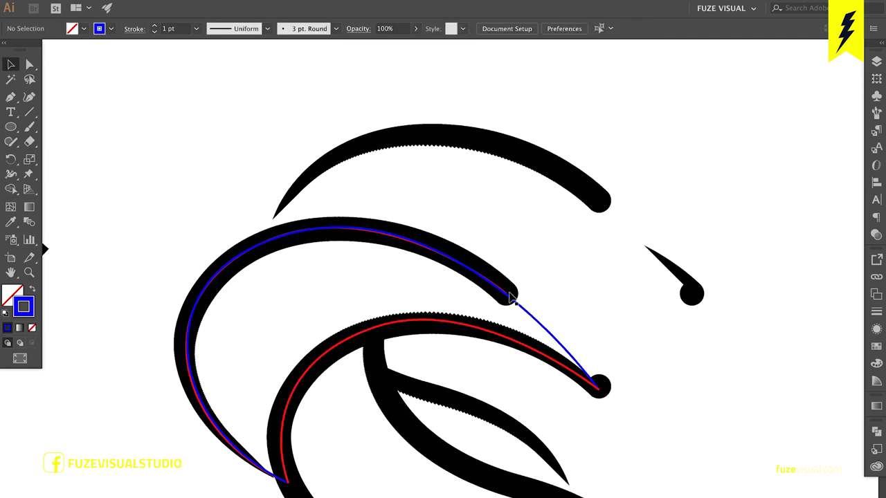
click(532, 324)
key(a)
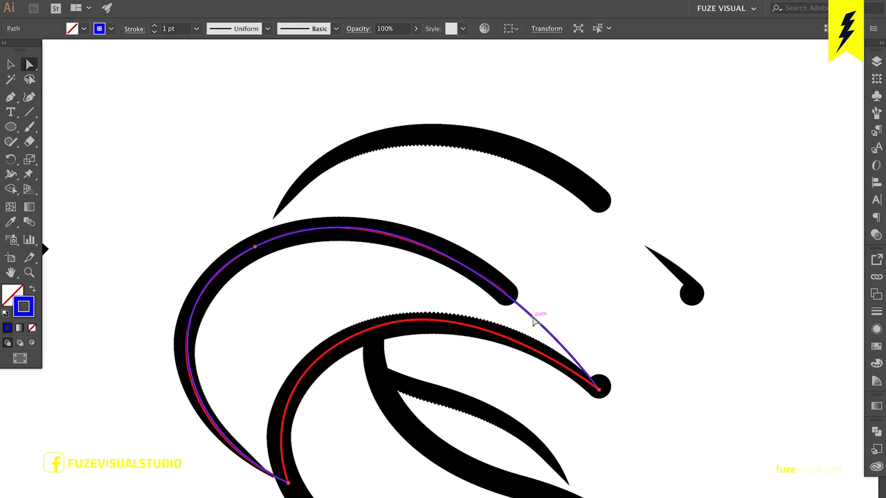
drag(600, 391, 694, 295)
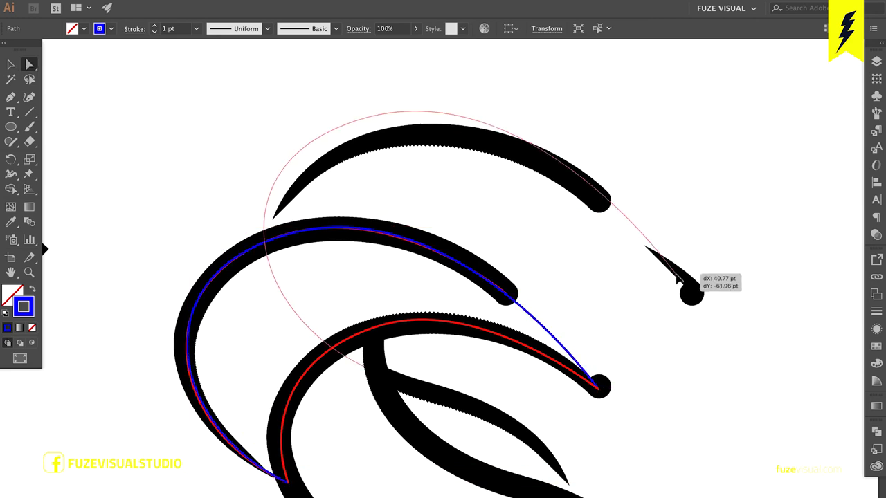
key(ctrl+z)
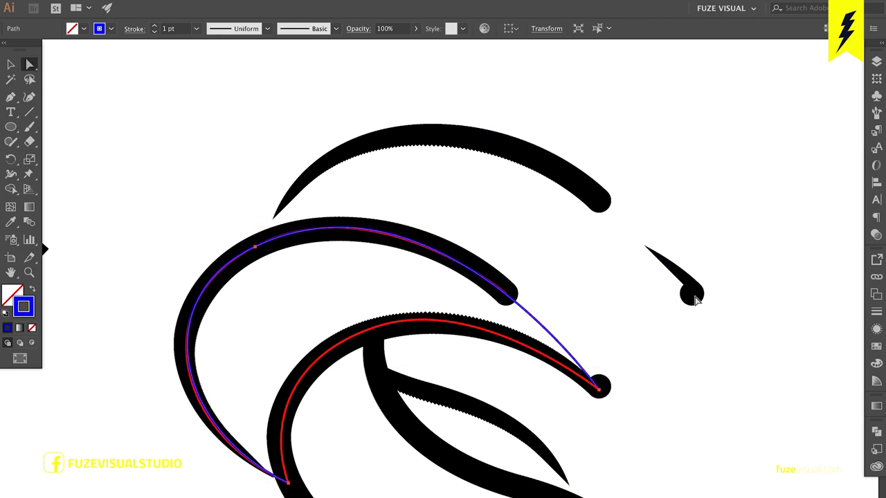
click(599, 392)
mouse_move(599, 392)
mouse_down()
mouse_move(701, 296)
mouse_move(691, 293)
mouse_up()
- Delete the stray bottom point and start the curve on the middle arc, bending along the top arc
drag(254, 246, 355, 146)
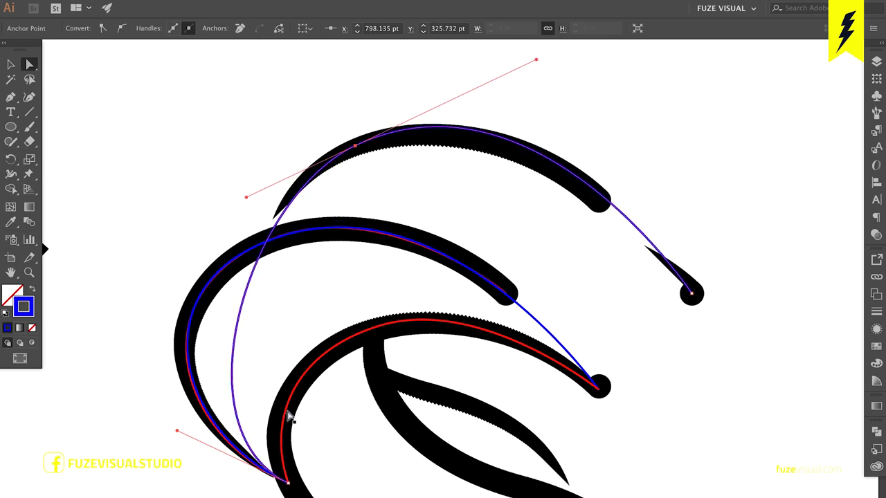
mouse_move(285, 478)
mouse_down()
mouse_move(196, 260)
mouse_move(214, 248)
mouse_up()
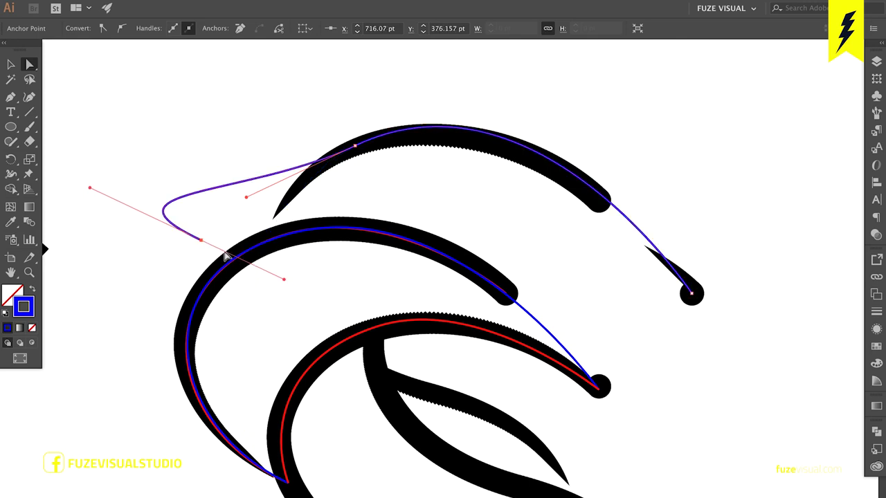
key(Delete)
drag(354, 146, 277, 223)
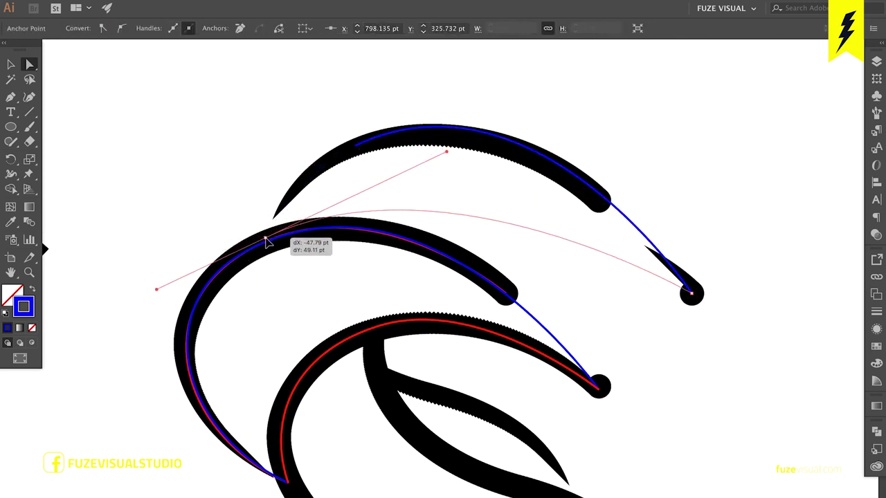
drag(277, 223, 267, 241)
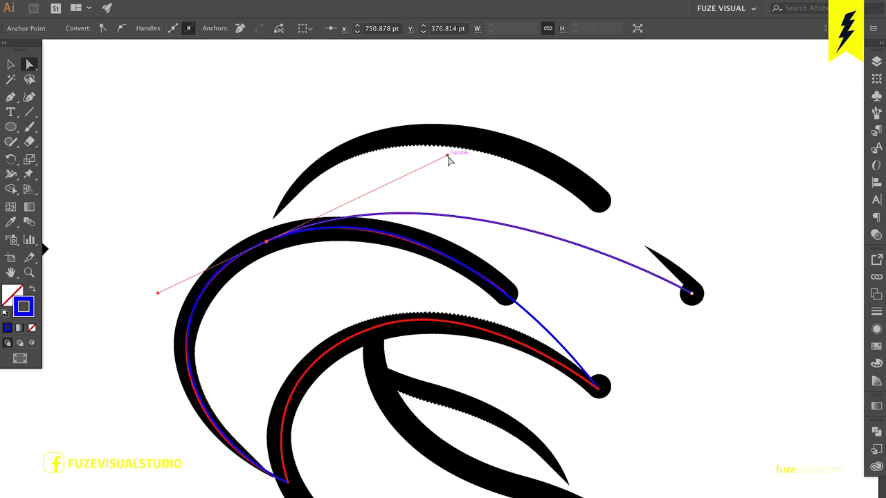
mouse_move(447, 155)
mouse_down()
mouse_move(339, 78)
mouse_move(420, 262)
mouse_move(353, 270)
mouse_move(384, 296)
mouse_move(340, 293)
mouse_up()
scroll(546, 355, down, 3)
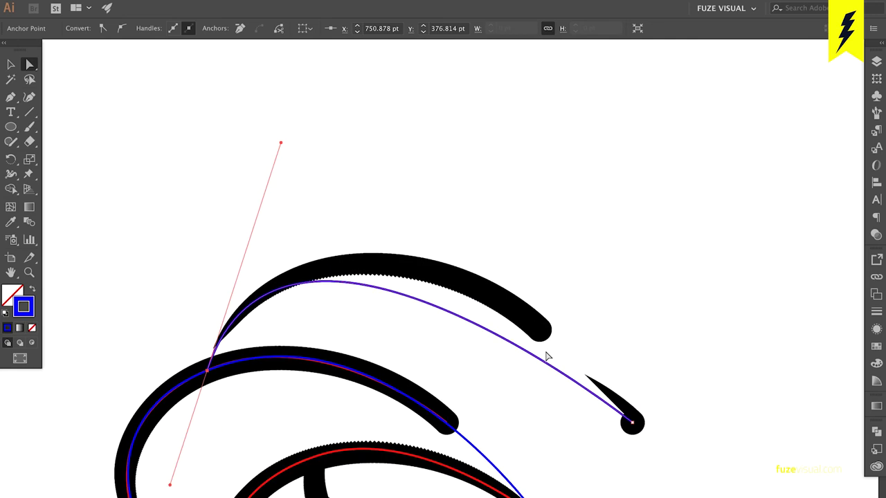
- Convert the teardrop anchor to smooth and fit both curve ends to the top arc
click(632, 422)
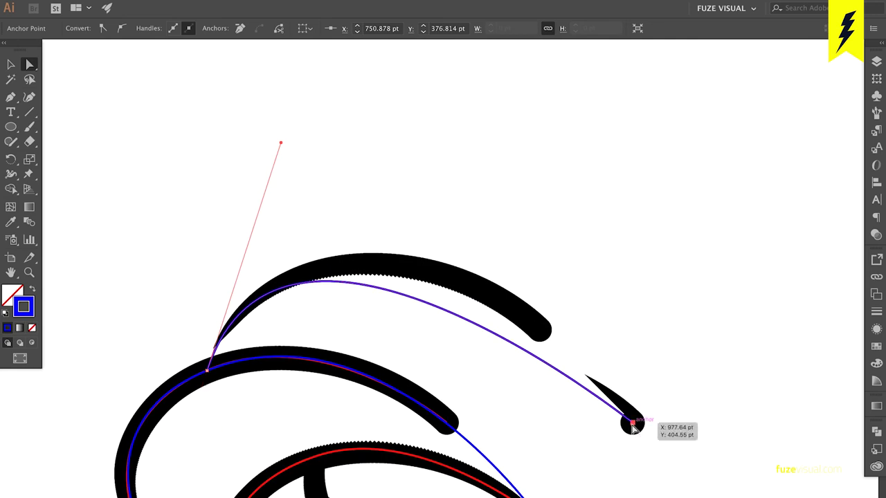
click(122, 28)
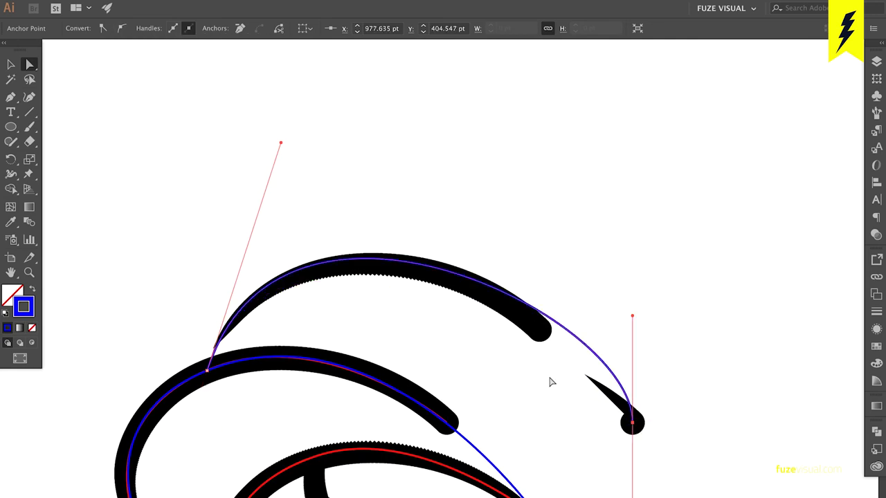
mouse_move(632, 316)
mouse_down()
mouse_move(563, 299)
mouse_move(567, 305)
mouse_up()
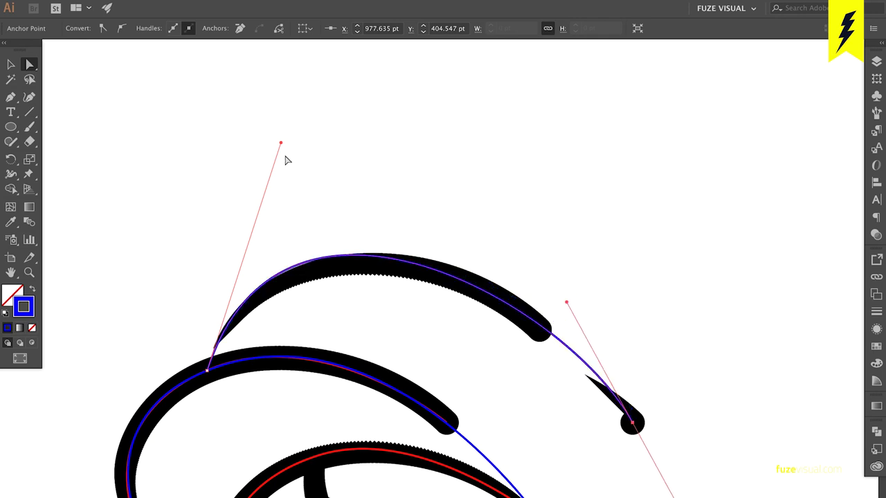
drag(280, 143, 299, 160)
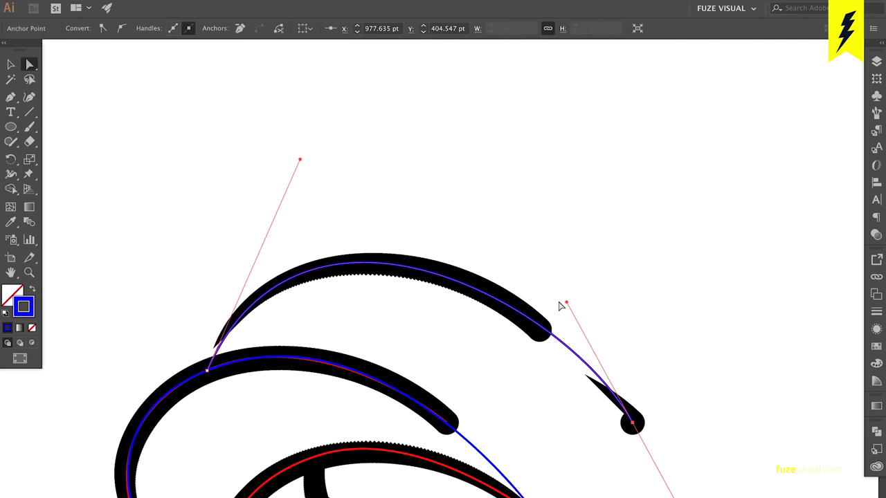
mouse_move(567, 305)
mouse_down()
mouse_move(566, 295)
mouse_move(576, 307)
mouse_up()
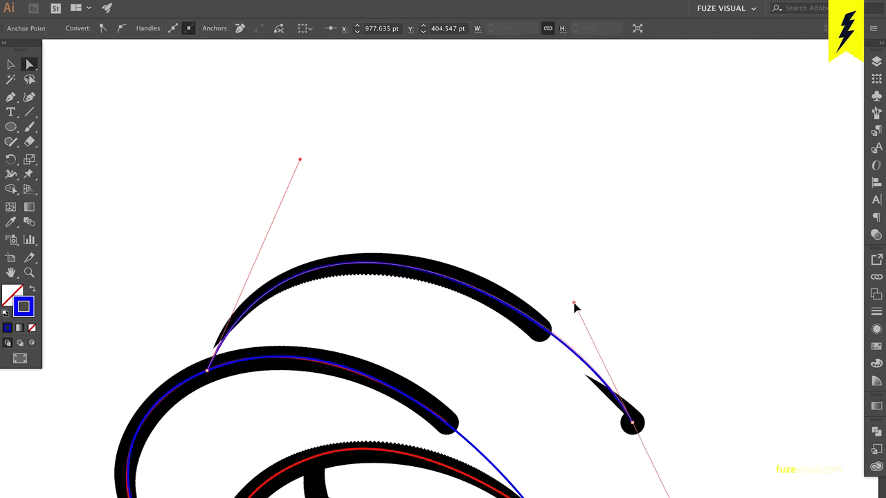
click(610, 285)
- Nudge a handle of the red guide on the lower arc with Direct Selection
scroll(610, 284, down, 2)
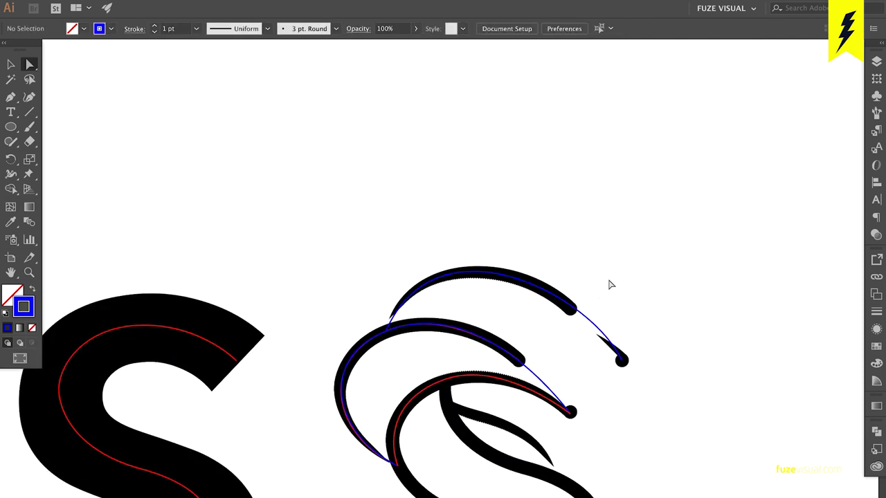
scroll(610, 284, down, 5)
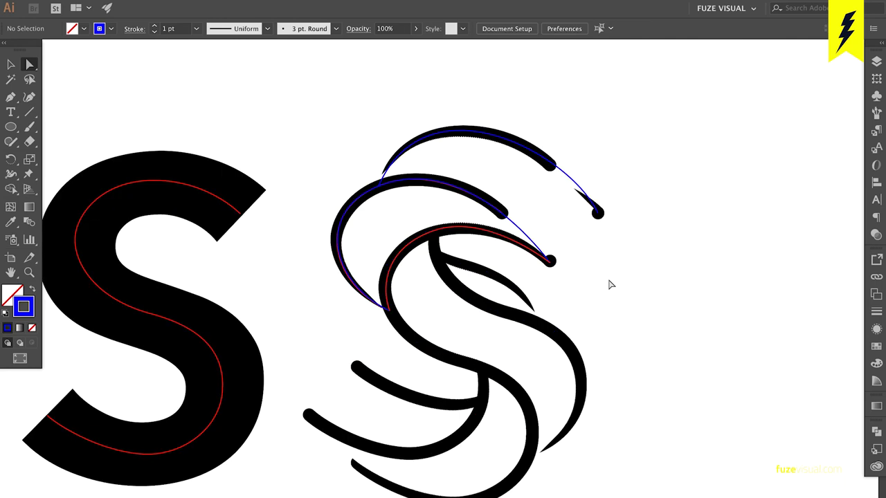
scroll(561, 281, up, 2)
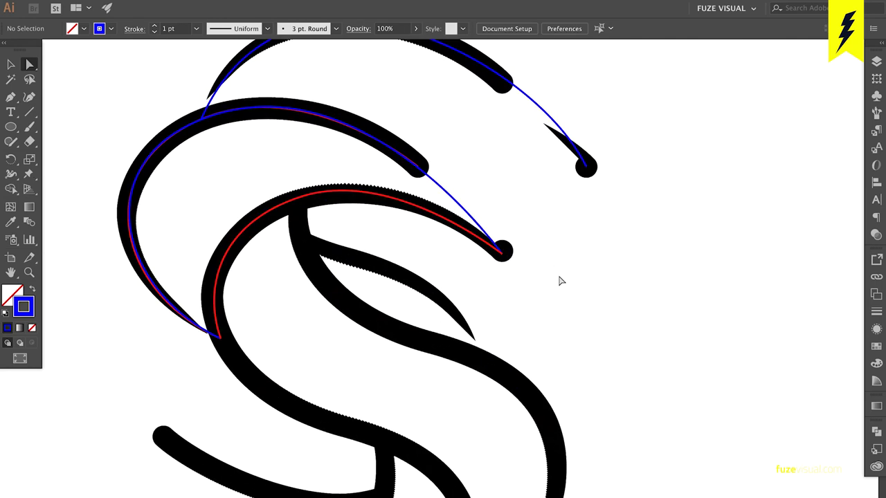
scroll(562, 281, up, 2)
key(v)
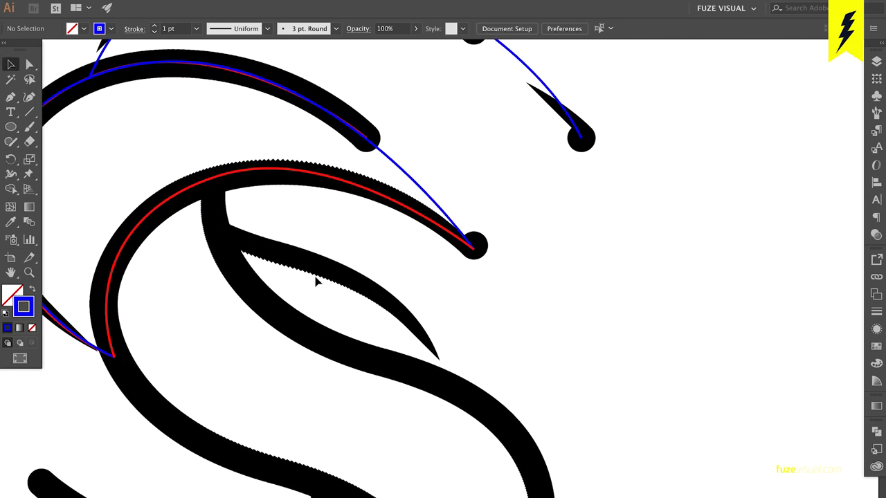
scroll(316, 281, down, 2)
key(a)
click(443, 165)
drag(369, 90, 356, 90)
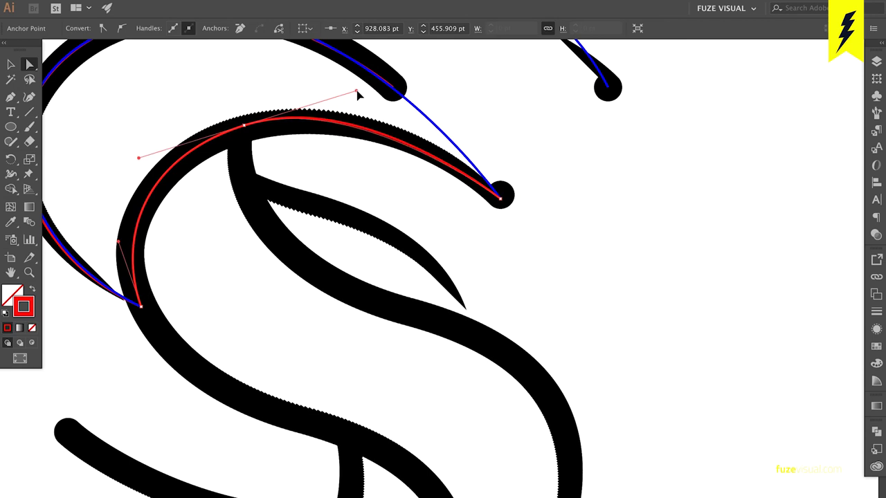
click(399, 183)
scroll(399, 183, down, 2)
key(v)
scroll(323, 176, up, 2)
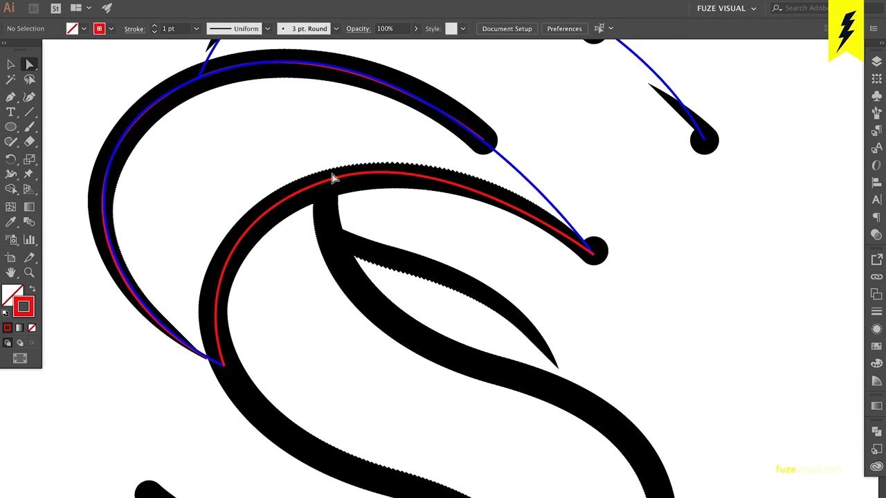
key(a)
click(335, 180)
click(398, 259)
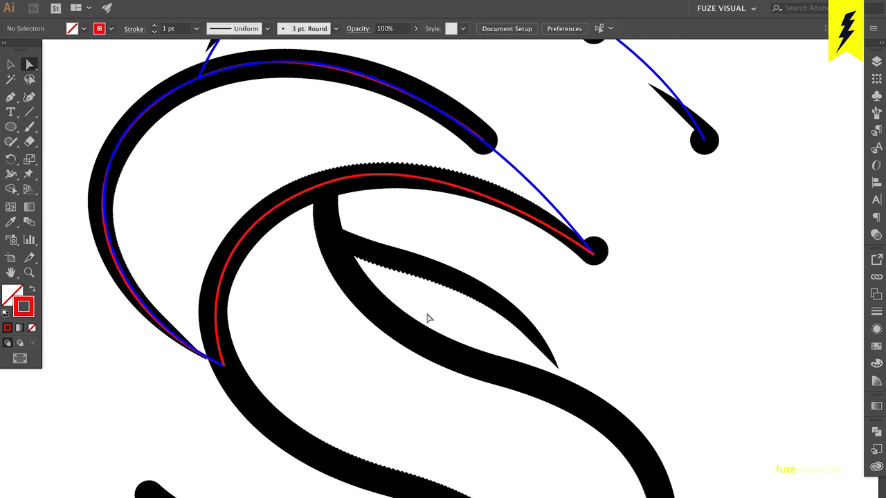
- Change the red guide's stroke colour to cyan
key(v)
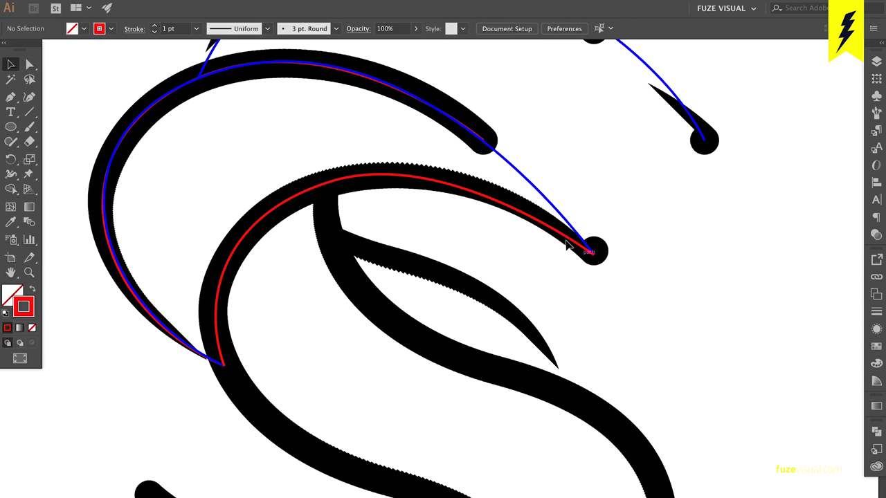
click(566, 243)
click(111, 28)
click(42, 53)
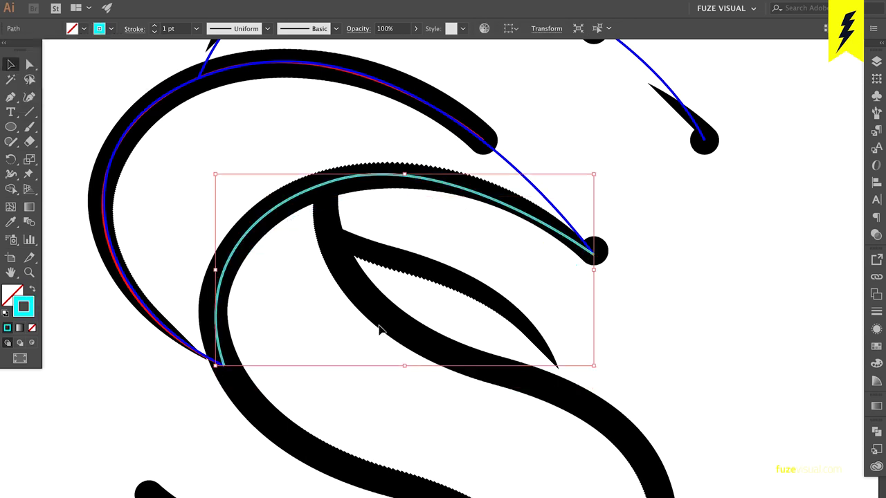
- Draw a cyan pen segment from the blue guide's end up along the inner arc
key(p)
mouse_move(217, 365)
mouse_down()
mouse_move(394, 495)
mouse_move(445, 445)
mouse_up()
click(569, 188)
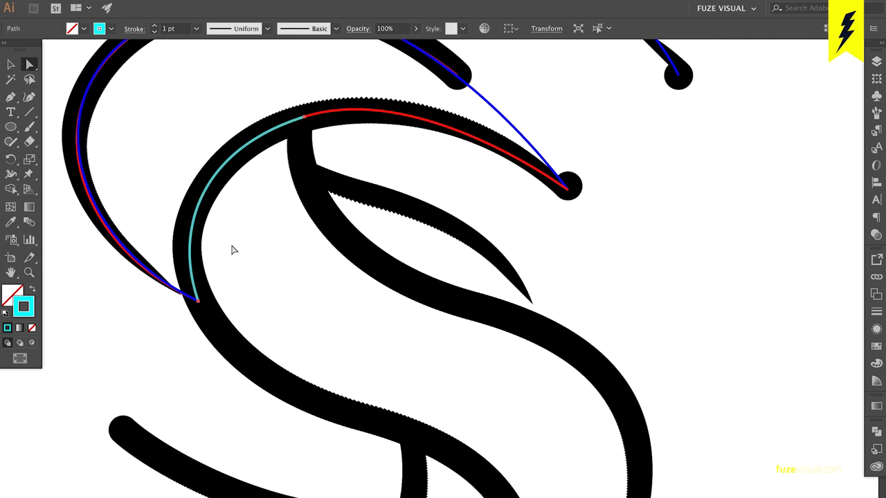
- Continue the cyan path down the S's middle diagonal into the lower-right curve
key(p)
click(197, 301)
scroll(336, 416, down, 2)
drag(336, 336, 458, 380)
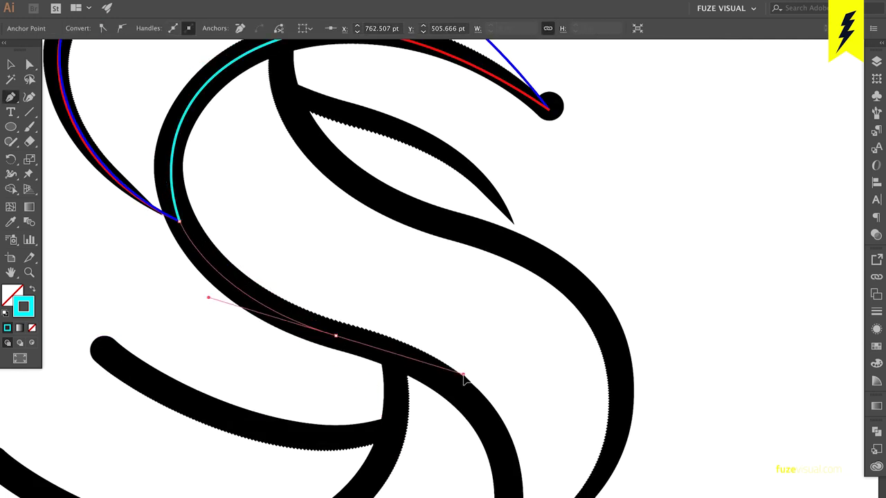
scroll(475, 409, down, 2)
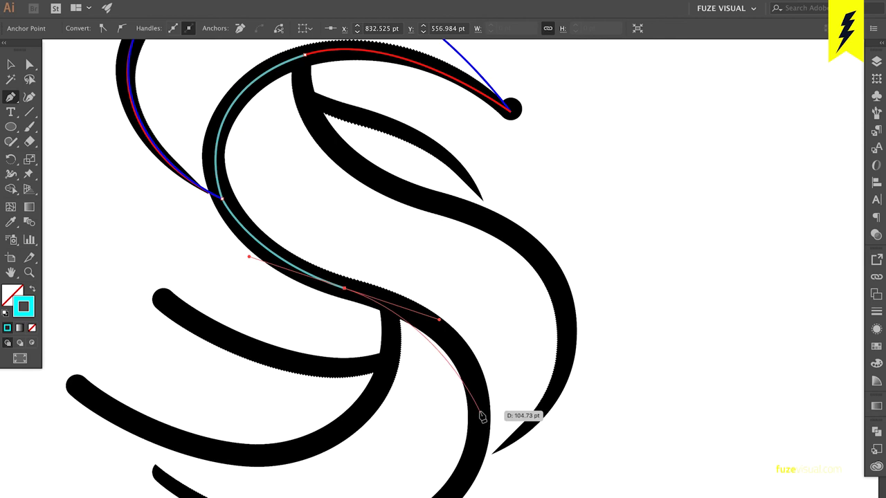
drag(482, 427, 464, 497)
- Lengthen a handle to refine the cyan curve, then reselect the path
key(a)
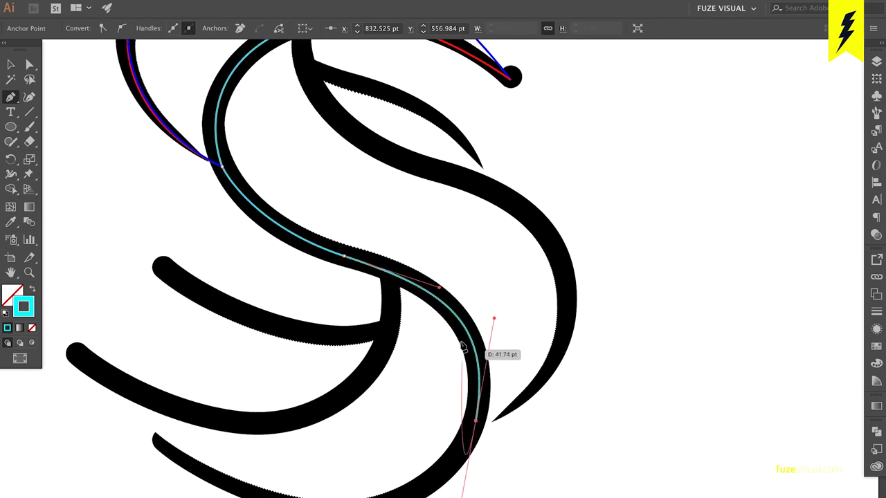
drag(438, 286, 447, 286)
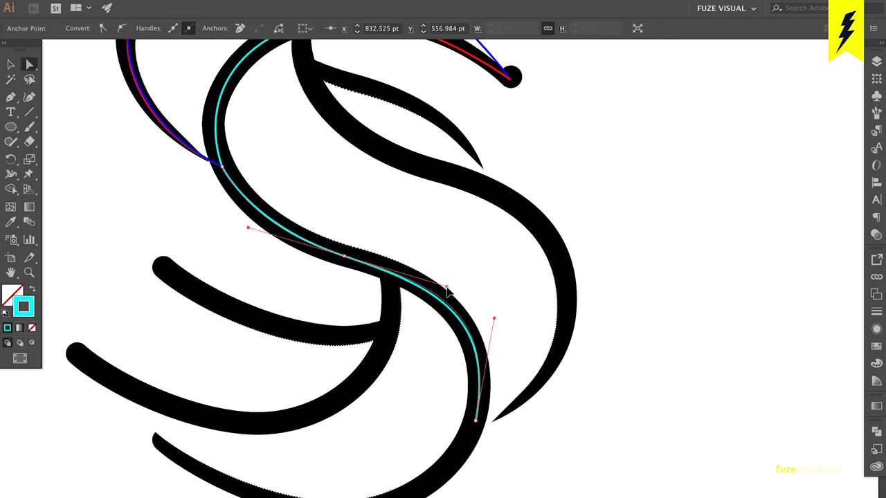
key(v)
click(521, 292)
scroll(521, 290, up, 3)
scroll(469, 355, down, 2)
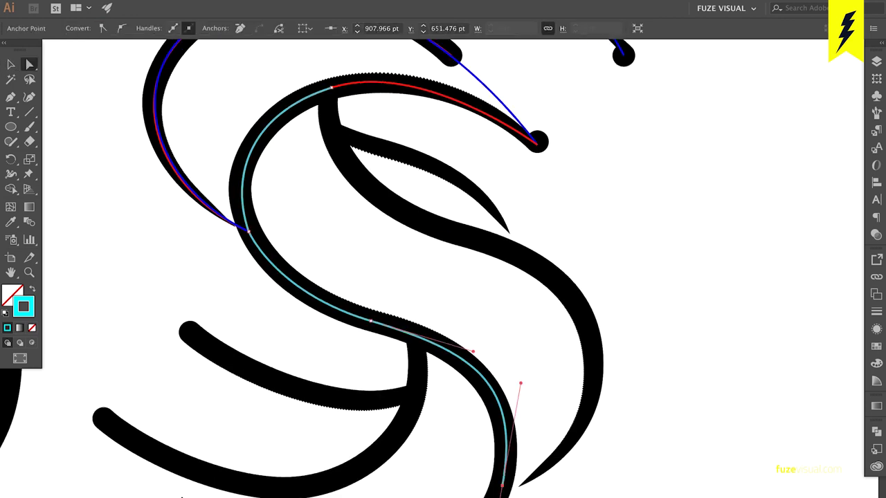
click(449, 323)
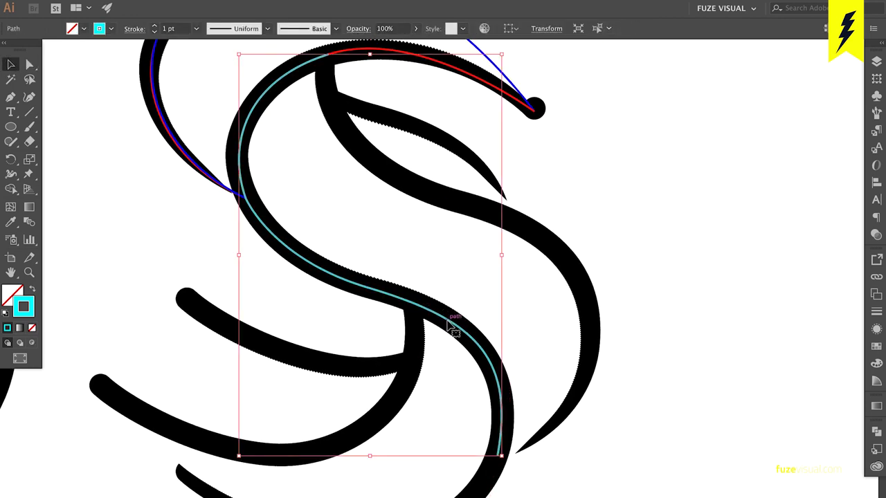
- Move the guide path's middle anchor and bend its top handles along the inner swash
key(r)
key(a)
mouse_move(474, 179)
mouse_down()
mouse_move(518, 457)
mouse_move(497, 455)
mouse_up()
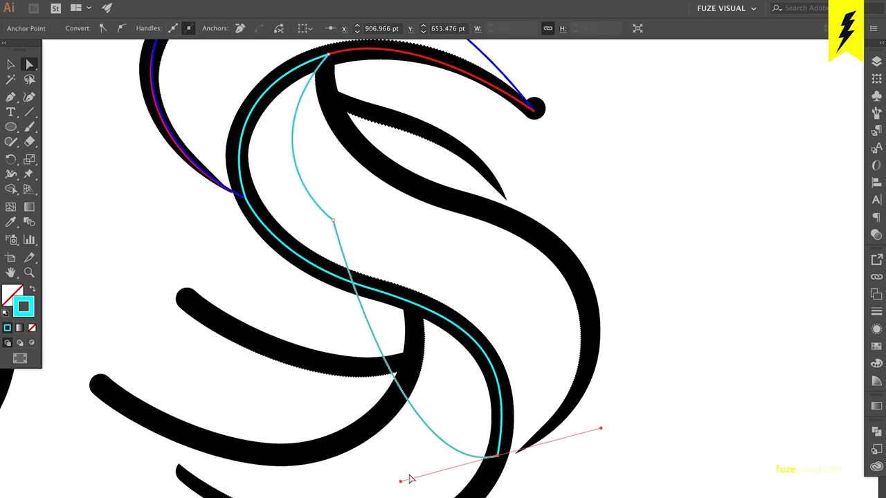
drag(620, 425, 628, 342)
drag(331, 221, 466, 203)
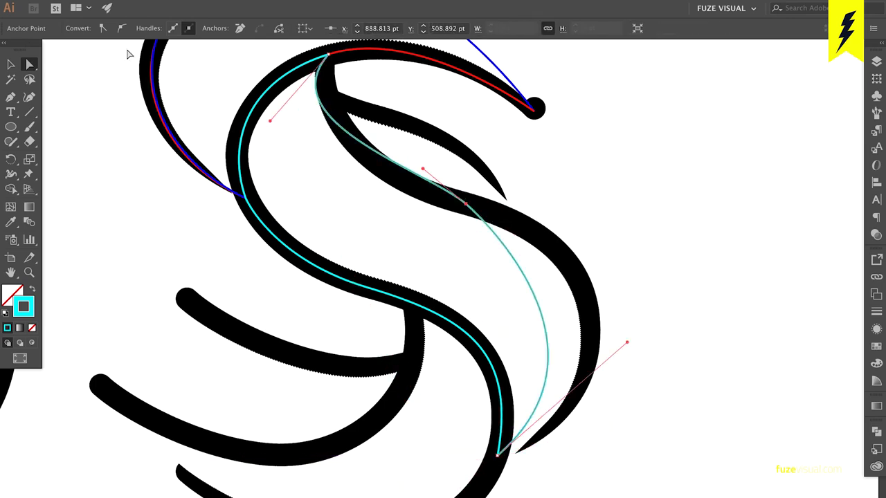
drag(285, 129, 315, 184)
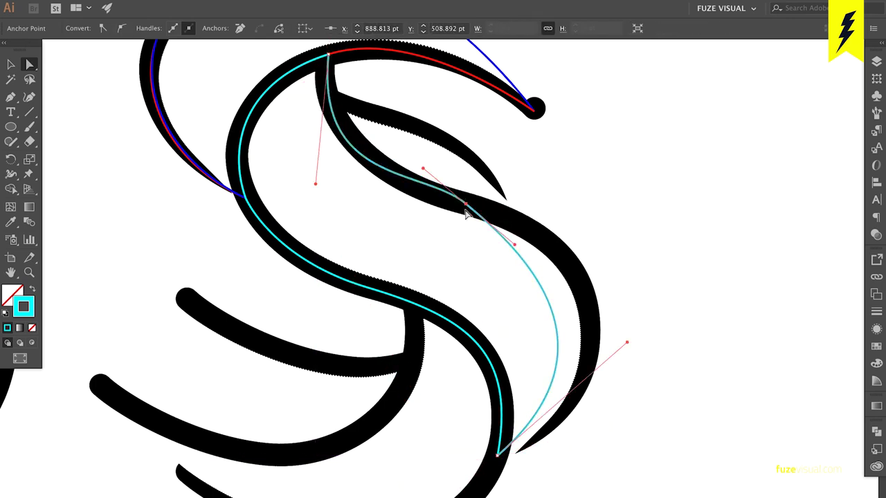
mouse_move(423, 168)
mouse_down()
mouse_move(409, 212)
mouse_move(419, 194)
mouse_up()
key(Right)
key(Right)
key(Right)
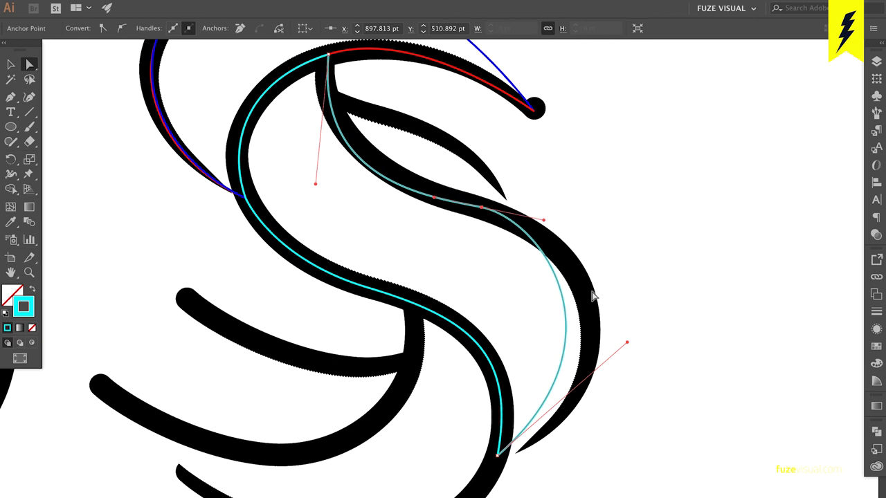
- Pull and shorten the curve handles so the guide follows the black stroke
drag(544, 221, 614, 265)
drag(626, 342, 617, 422)
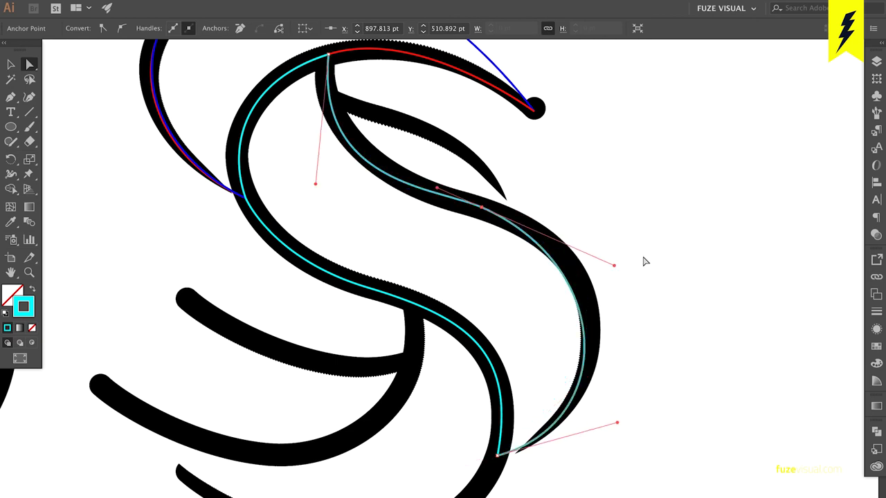
drag(614, 265, 634, 252)
drag(315, 184, 307, 148)
drag(481, 205, 427, 198)
drag(637, 239, 624, 239)
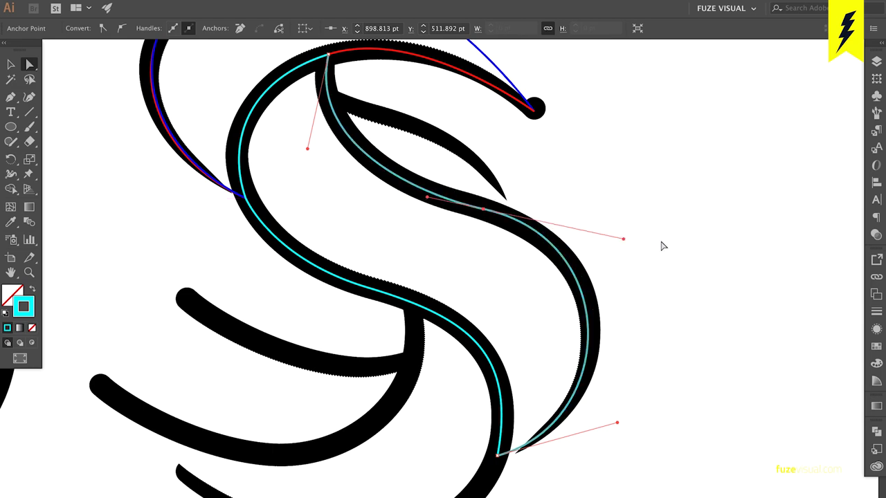
- Extend the middle anchor's right handle to smooth the curve
click(662, 326)
scroll(657, 325, up, 3)
click(499, 300)
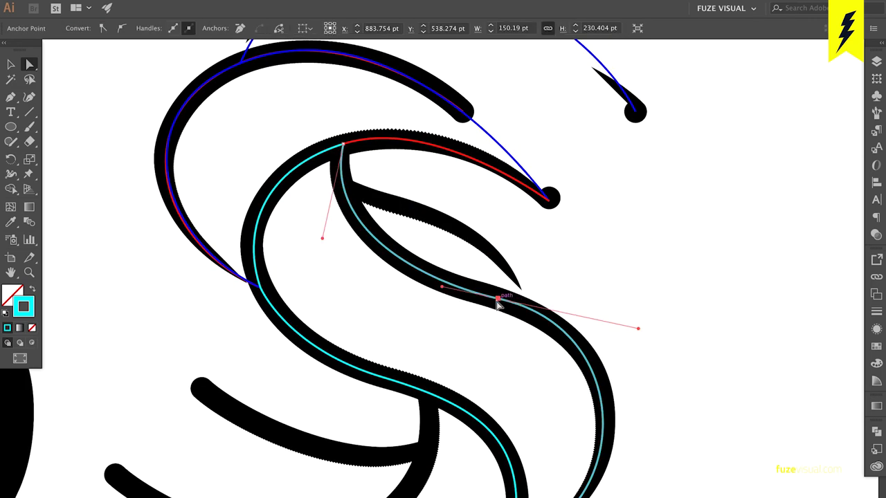
alt+scroll(408, 244, up, 2)
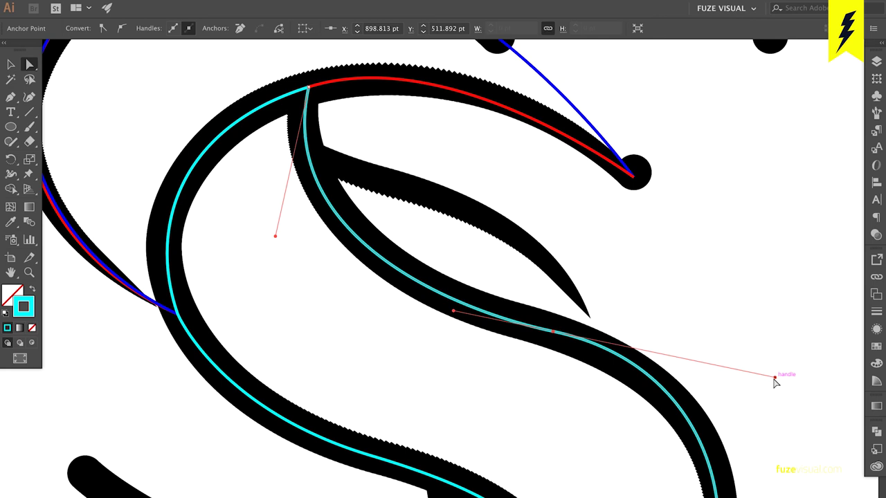
drag(775, 378, 771, 388)
alt+scroll(743, 318, down, 2)
alt+scroll(674, 241, down, 1)
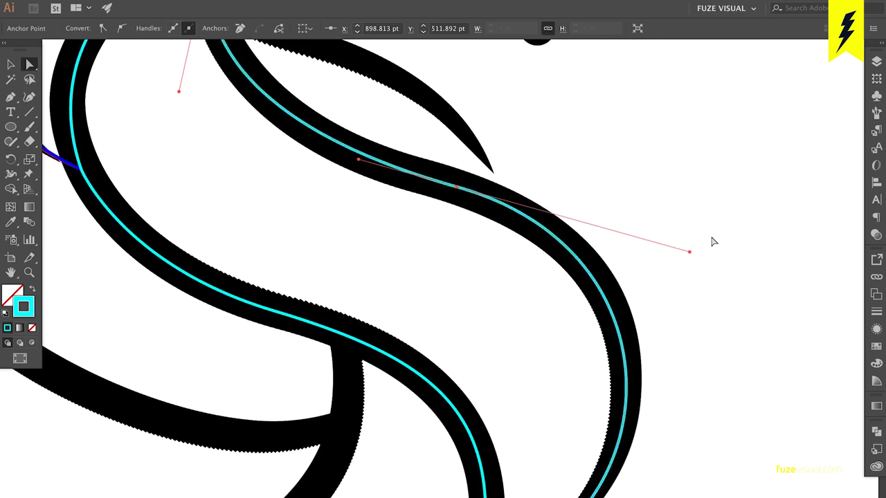
alt+scroll(698, 196, down, 1)
click(699, 196)
- Split the green S-curve guide path at a point partway along it
key(v)
click(425, 307)
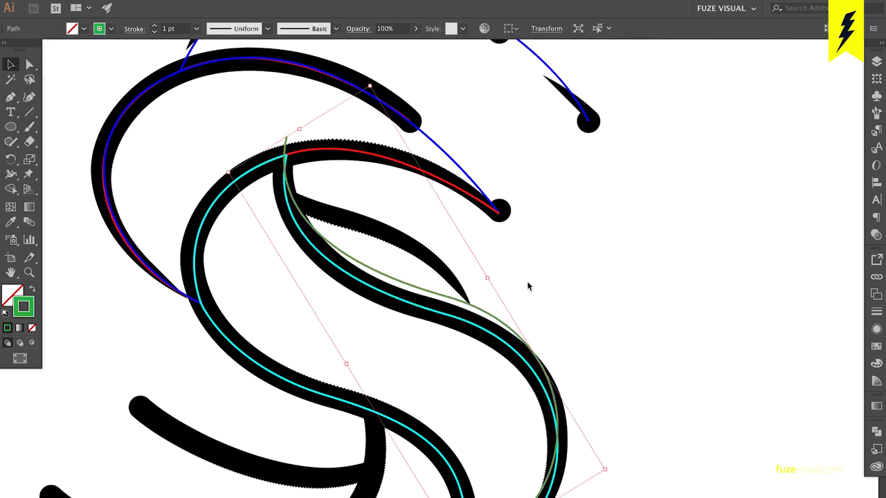
key(p)
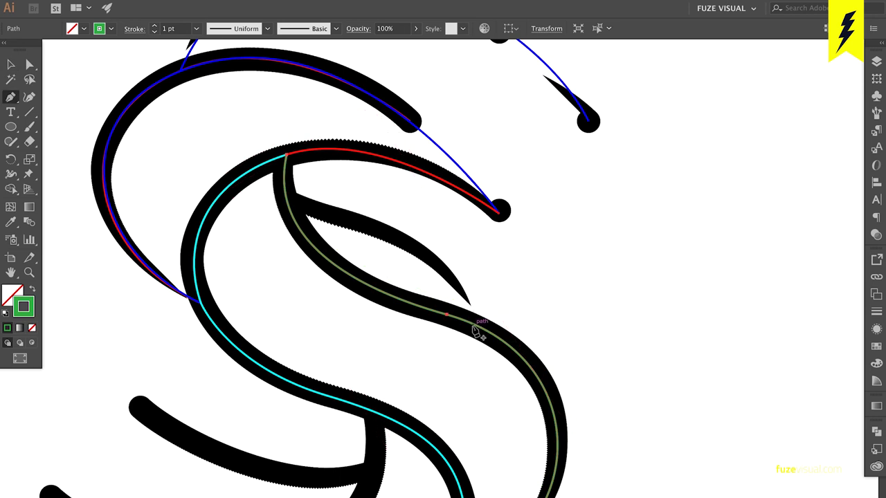
ctrl+click(473, 323)
click(285, 156)
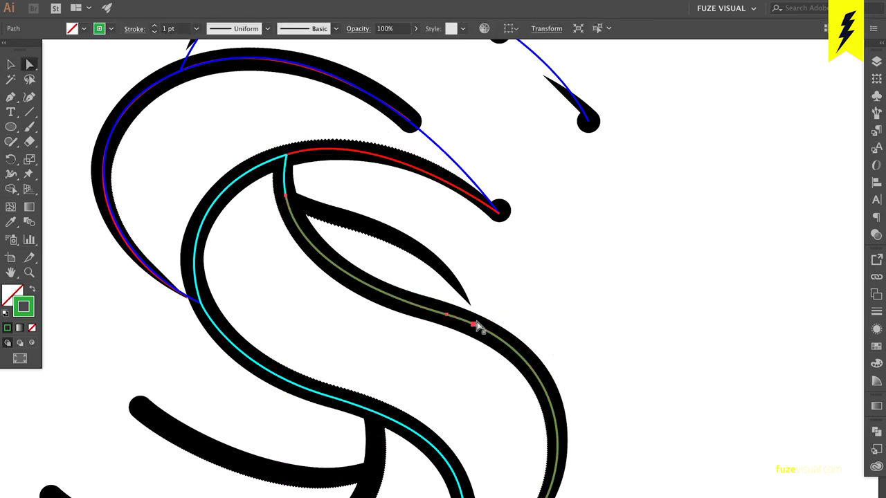
- Give the upper piece of the split guide an orange stroke
scroll(565, 425, down, 3)
click(485, 214)
key(v)
click(360, 207)
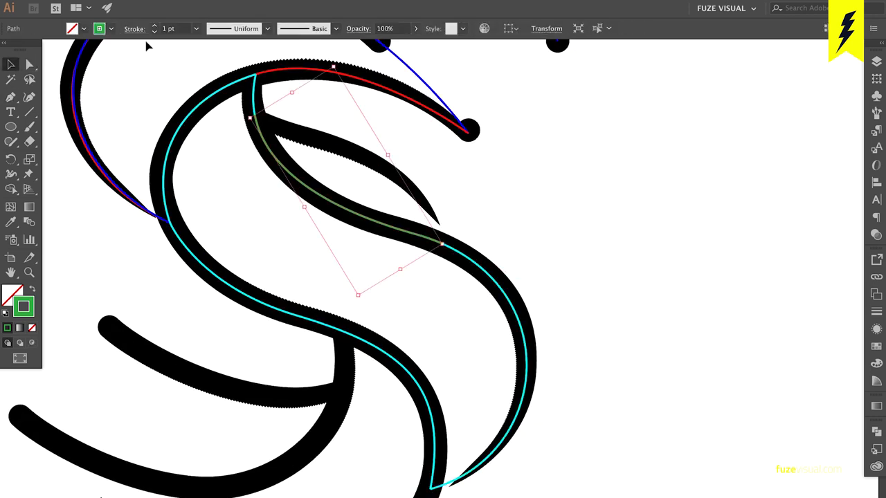
click(111, 28)
click(103, 51)
click(594, 231)
- Rotate the orange guide about its top anchor and bend it around the teardrop swash
key(ctrl+plus)
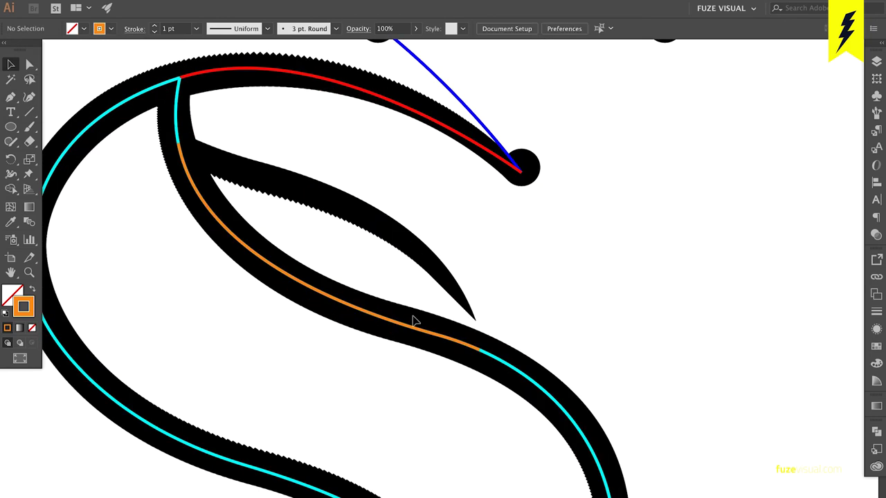
key(r)
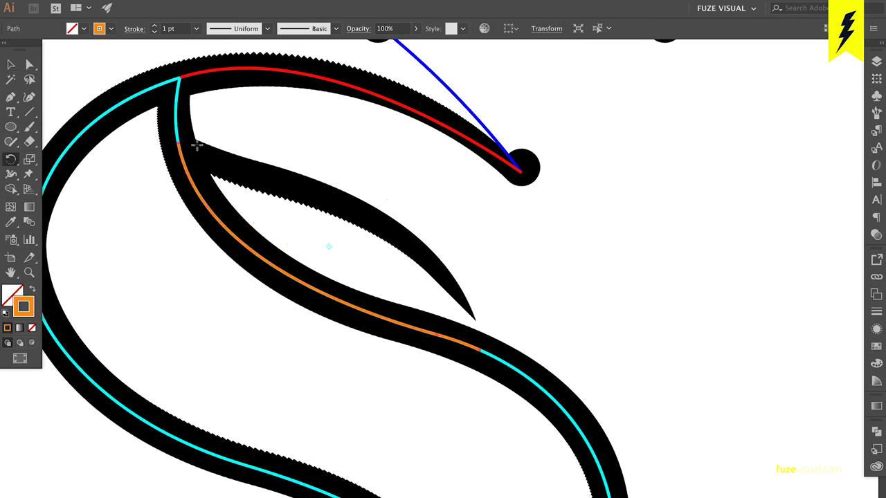
click(179, 143)
mouse_move(333, 214)
mouse_down()
mouse_move(361, 196)
mouse_move(297, 110)
mouse_up()
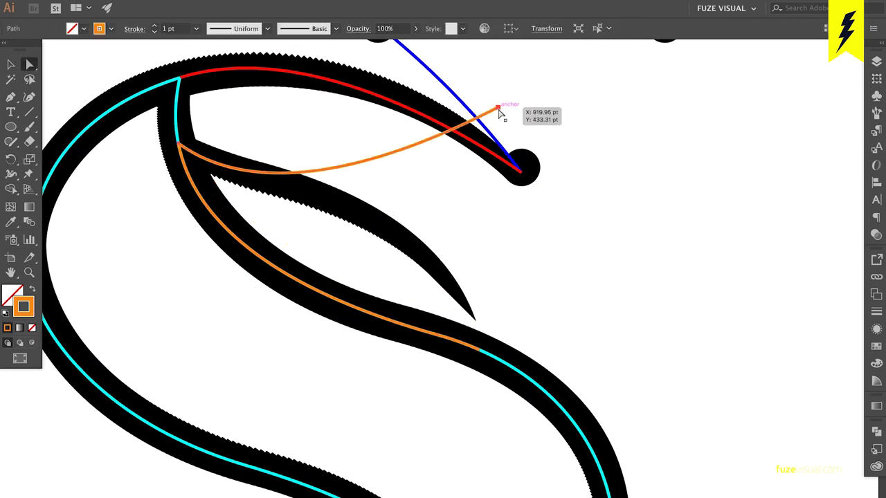
drag(544, 90, 480, 351)
mouse_move(396, 392)
mouse_down()
mouse_move(447, 196)
mouse_move(427, 174)
mouse_up()
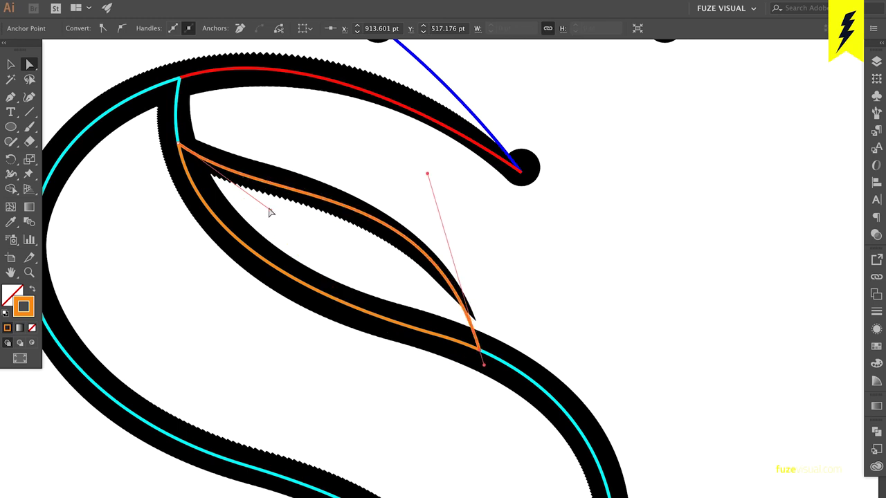
click(564, 340)
key(ctrl+minus)
key(ctrl+minus)
- Change the cyan guide path's stroke to blue
scroll(565, 342, down, 1)
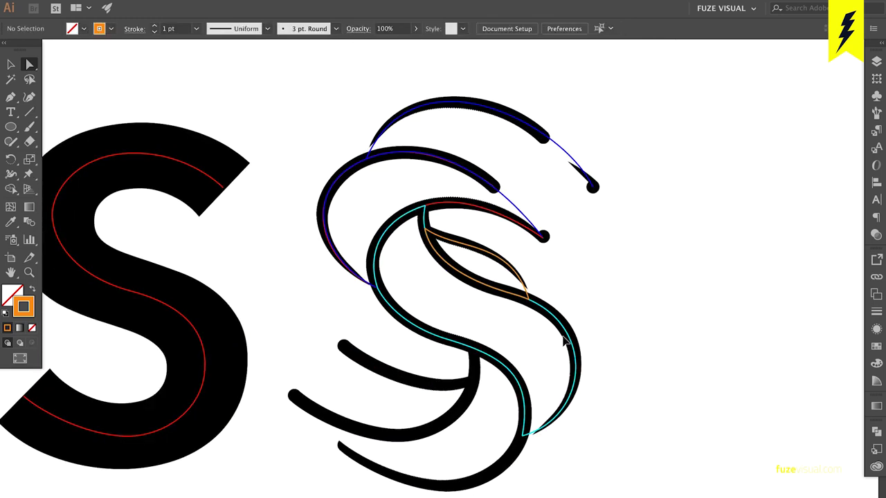
key(ctrl+plus)
key(v)
click(564, 387)
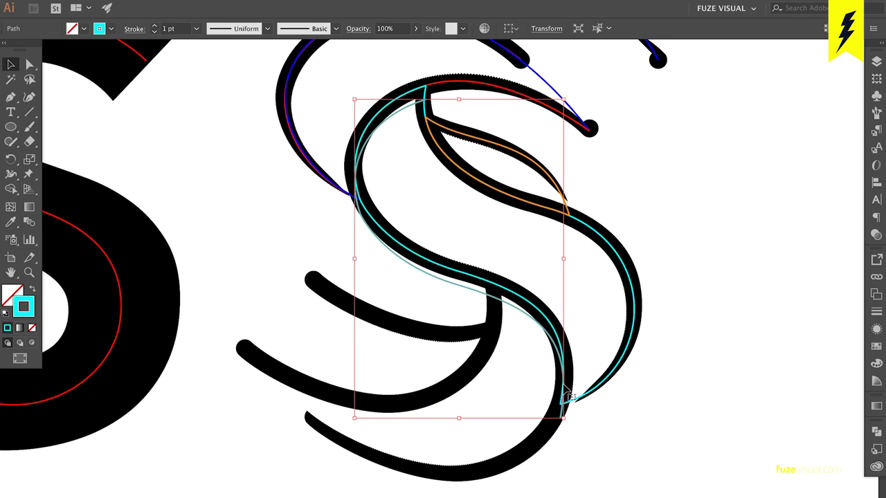
click(99, 29)
click(79, 52)
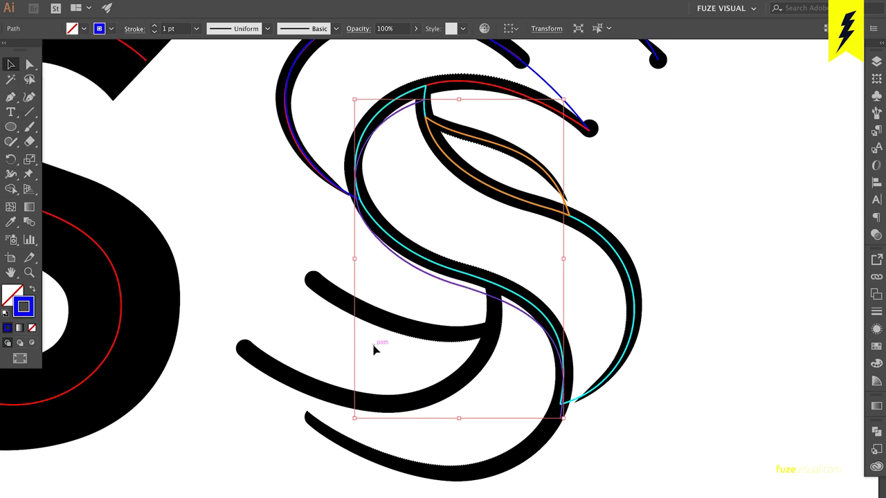
- Split the blue path and extend it along the lower swash to its left end
scroll(489, 317, up, 2)
key(p)
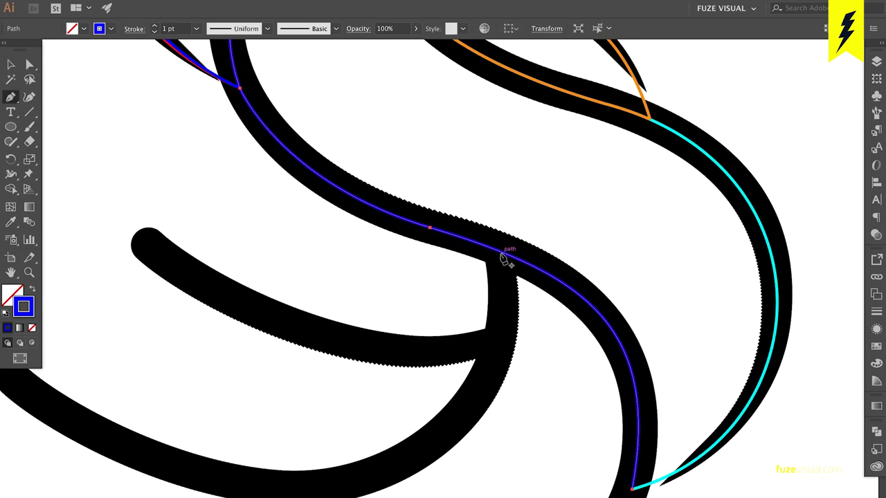
click(504, 257)
key(v)
scroll(431, 231, up, 5)
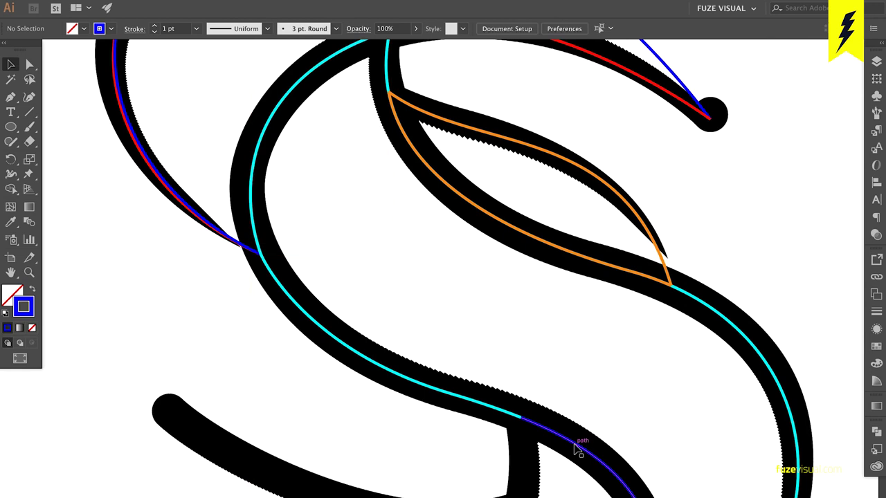
scroll(579, 450, down, 5)
key(p)
mouse_move(634, 344)
mouse_down()
mouse_move(416, 486)
mouse_move(245, 457)
mouse_up()
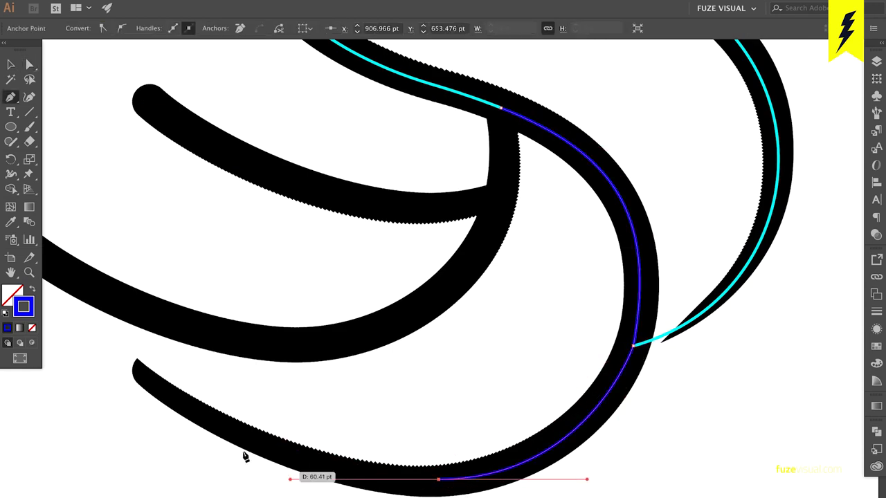
drag(134, 364, 89, 326)
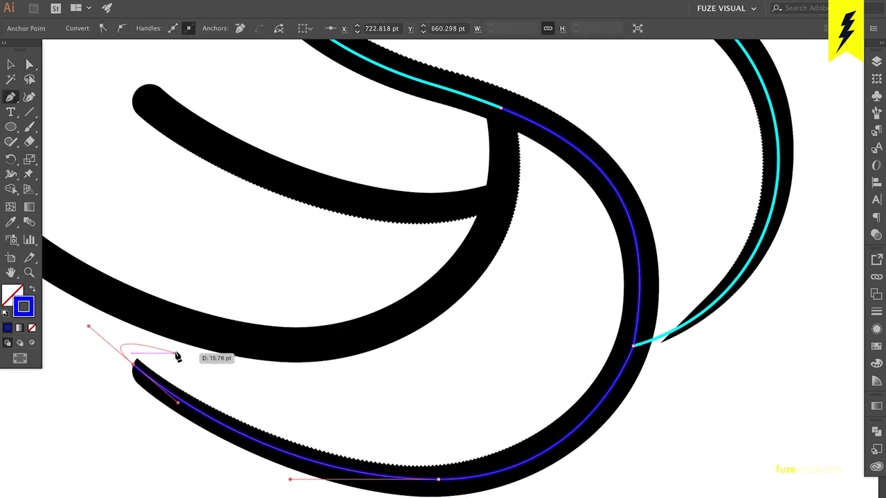
- Rotate a copy of the blue curve and reshape its bottom anchor to fit the lower swash
key(r)
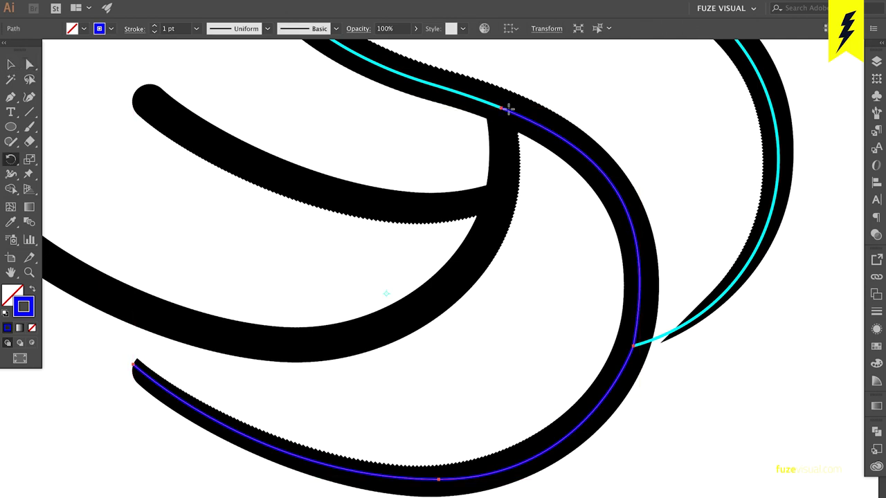
click(508, 110)
drag(688, 122, 587, 263)
key(a)
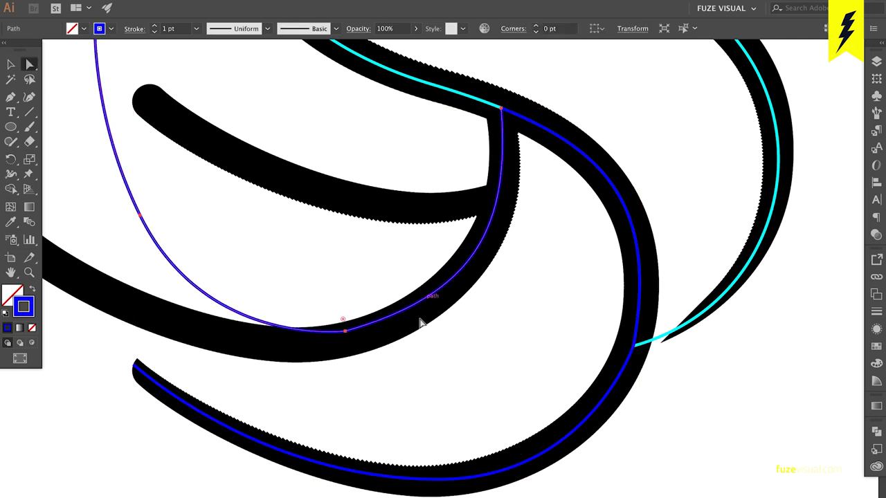
click(439, 479)
click(102, 29)
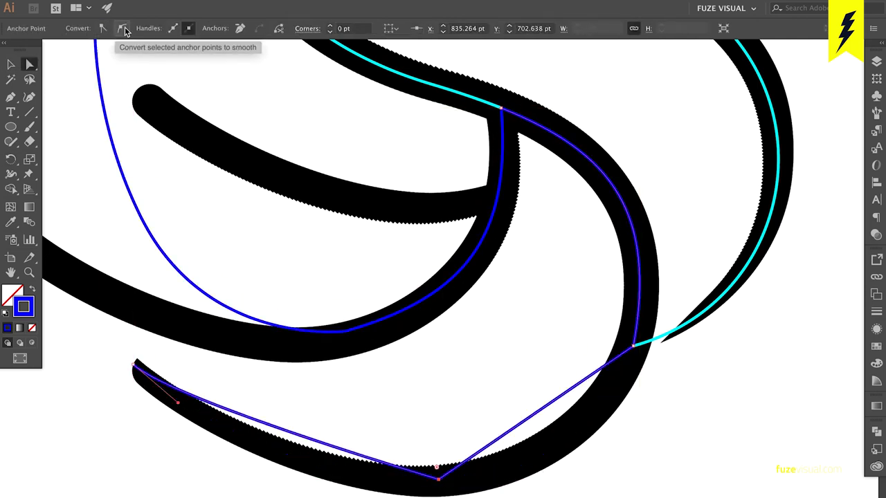
drag(510, 475, 602, 471)
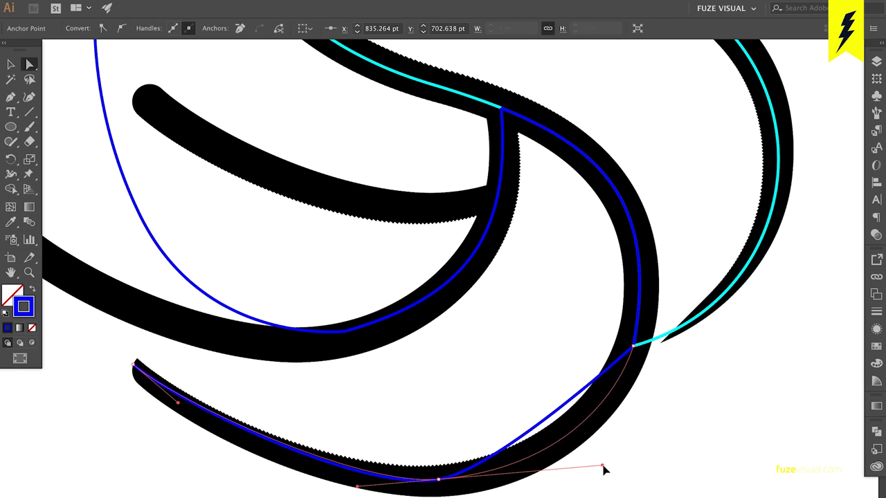
drag(357, 486, 292, 485)
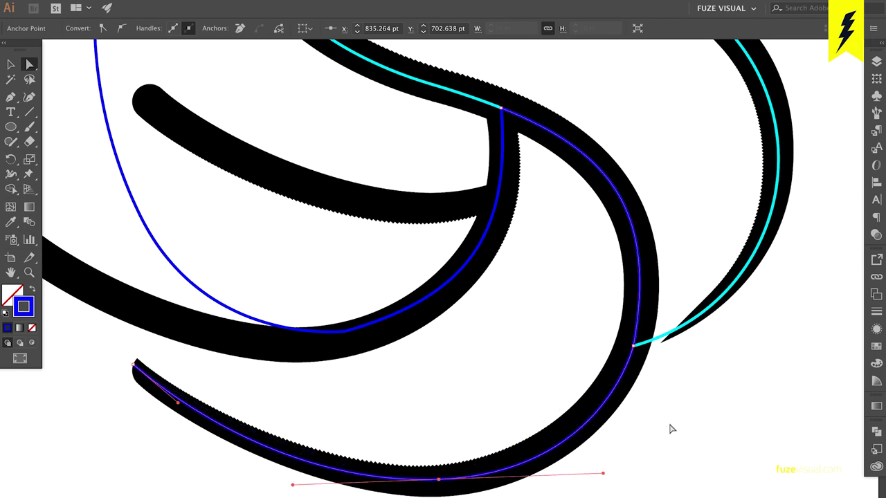
- Shorten the rotated curve, move its end to the inner swash's left tip, and smooth its anchors
scroll(671, 429, down, 2)
scroll(452, 375, up, 2)
mouse_move(316, 59)
mouse_down()
mouse_move(343, 324)
mouse_move(235, 338)
mouse_up()
drag(291, 445, 333, 435)
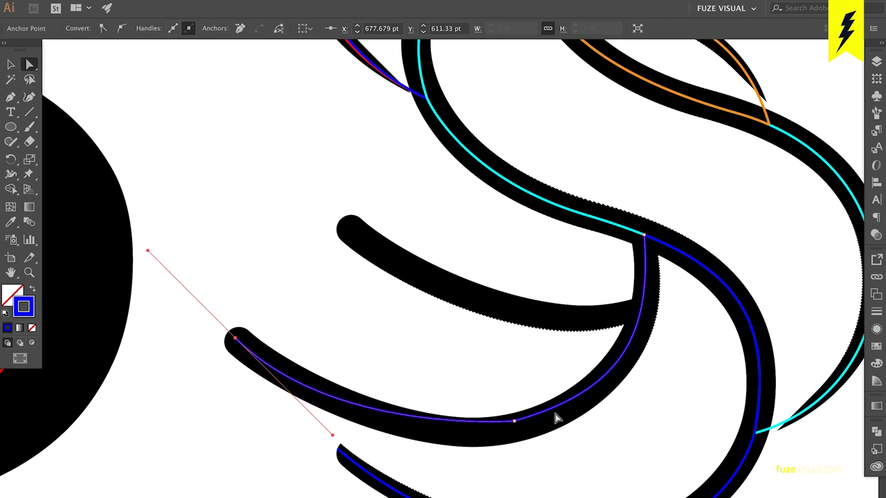
drag(514, 421, 603, 411)
drag(391, 424, 374, 426)
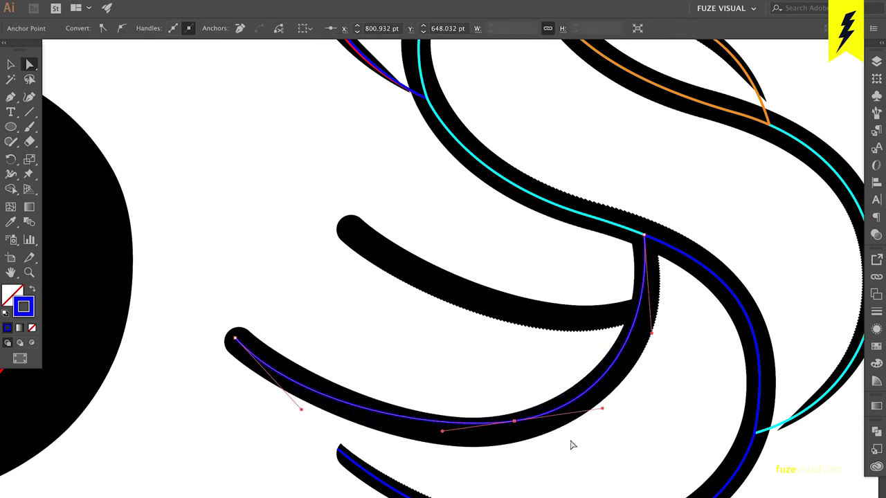
drag(514, 421, 491, 430)
drag(578, 418, 627, 406)
drag(301, 409, 294, 397)
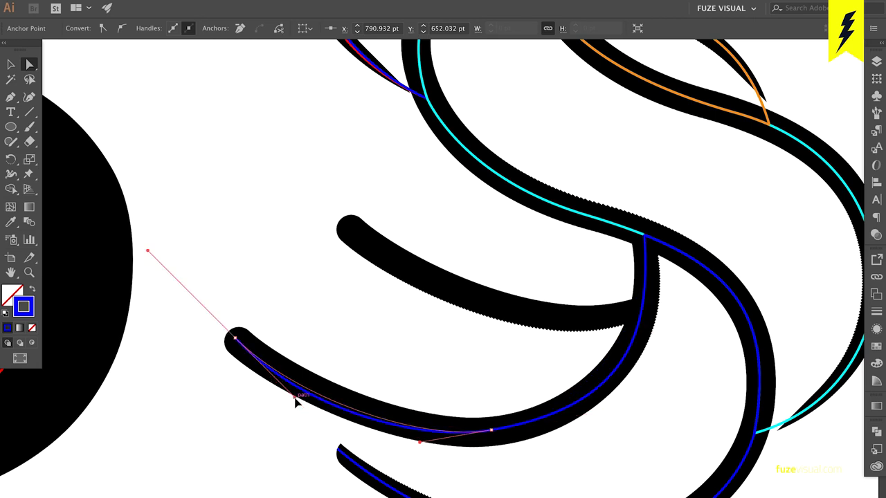
- Fine-tune the guide curve's anchor handles, then nudge the whole curve slightly upward
click(405, 362)
click(491, 430)
drag(627, 407, 619, 411)
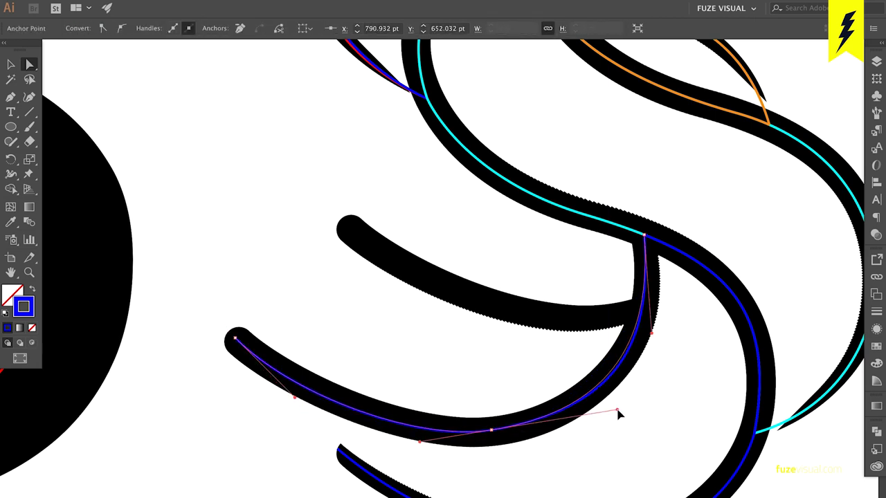
click(627, 422)
click(517, 430)
drag(420, 441, 413, 440)
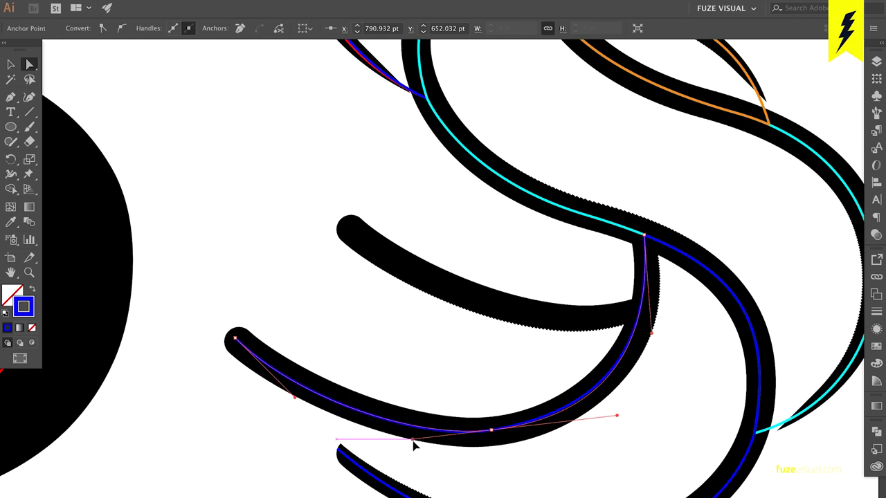
click(450, 454)
key(v)
click(510, 432)
key(shift+Up)
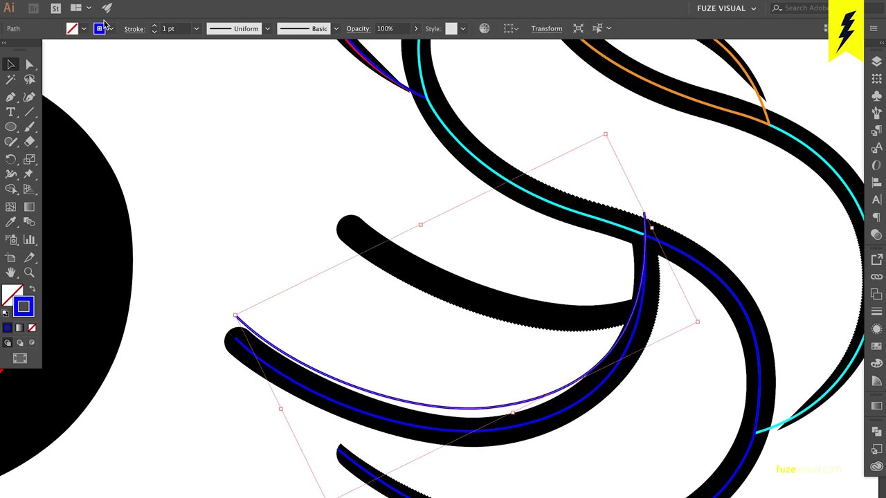
- Give the lower guide curve a yellow-orange stroke
click(107, 28)
click(12, 66)
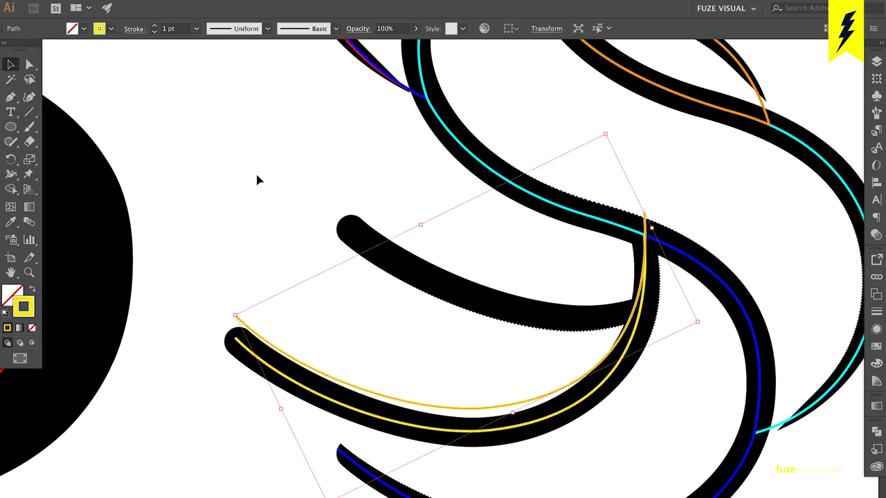
click(257, 180)
click(640, 317)
- Extend the curve with a segment up the adjoining inner arc and refine its shape
key(p)
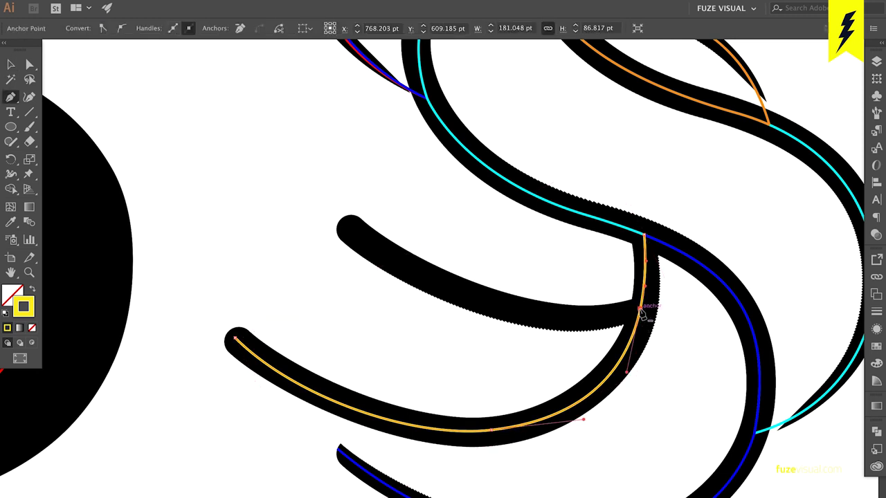
key(v)
click(640, 337)
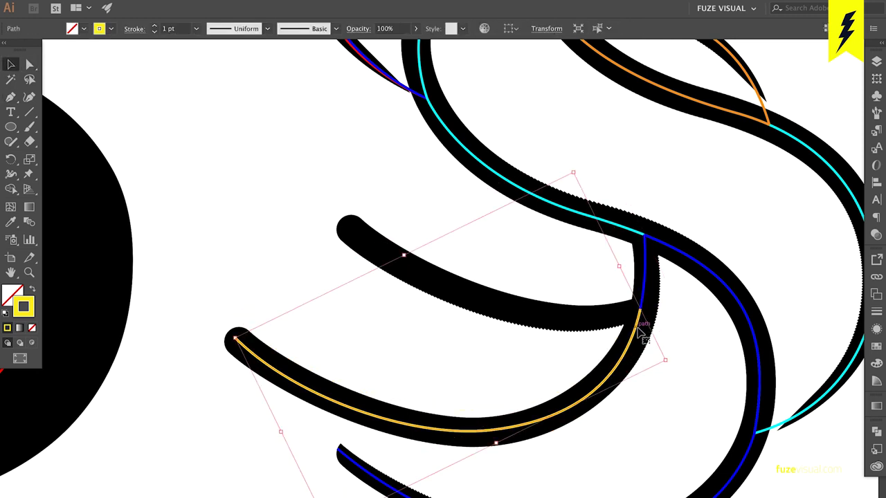
key(a)
mouse_move(640, 317)
mouse_down()
mouse_move(405, 102)
mouse_move(491, 361)
mouse_move(386, 322)
mouse_up()
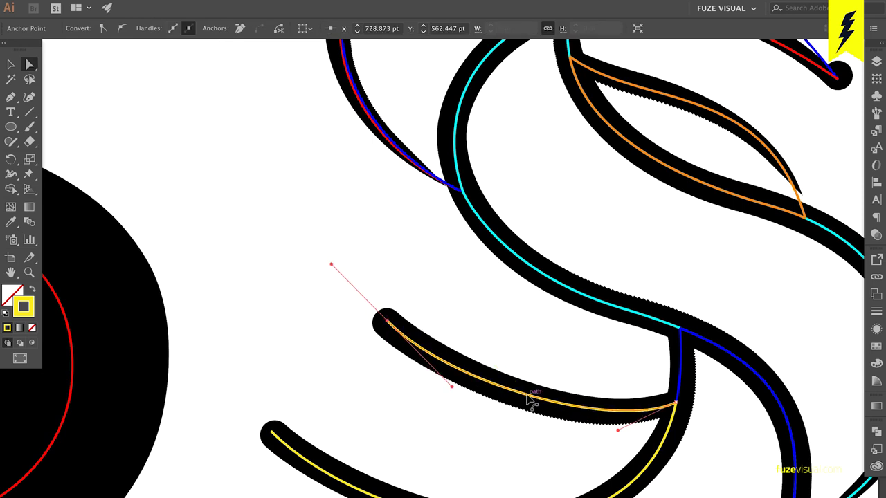
drag(618, 430, 606, 434)
drag(452, 386, 449, 381)
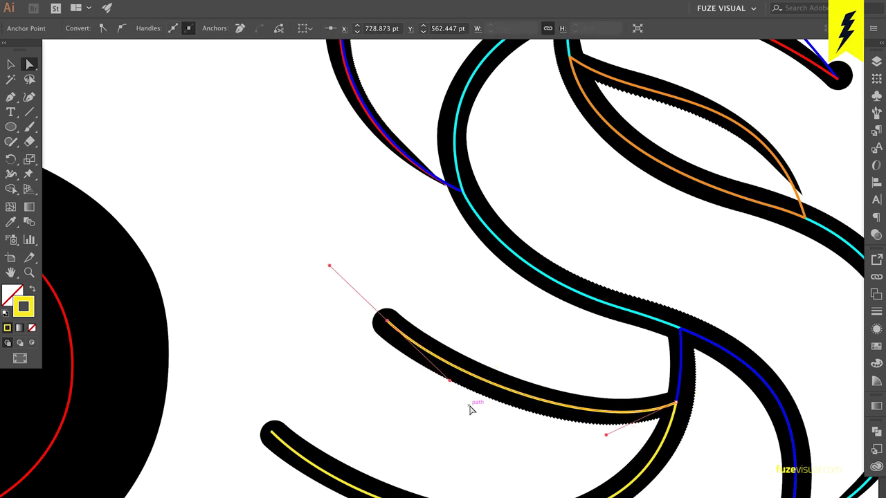
key(ctrl+shift+a)
key(ctrl+minus)
key(ctrl+minus)
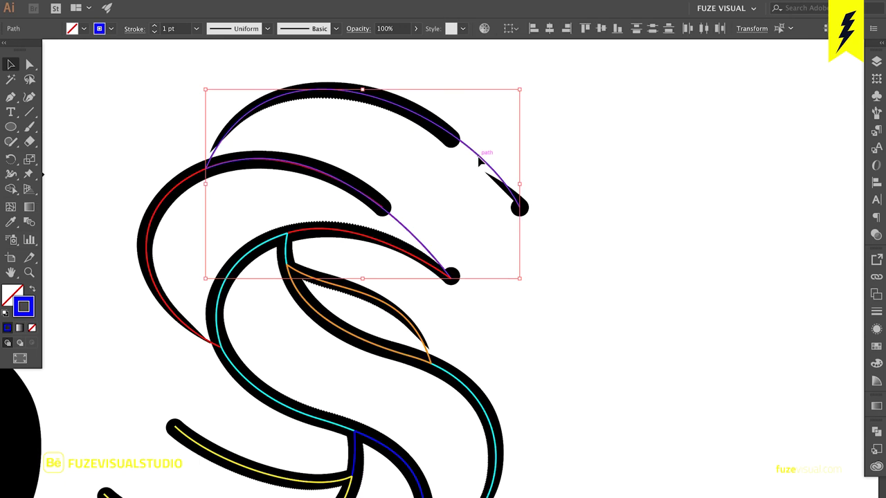
- Blend the two top-arc guide curves with Spacing set to Specified Steps, 7
click(29, 222)
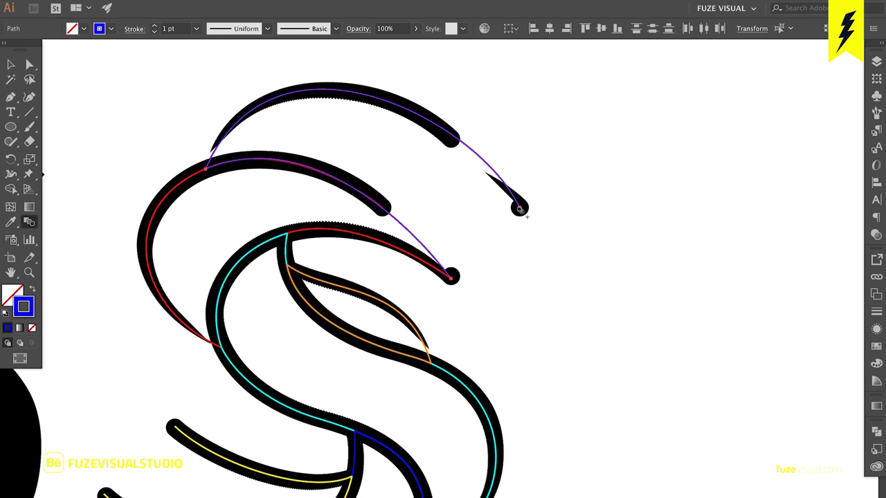
click(520, 206)
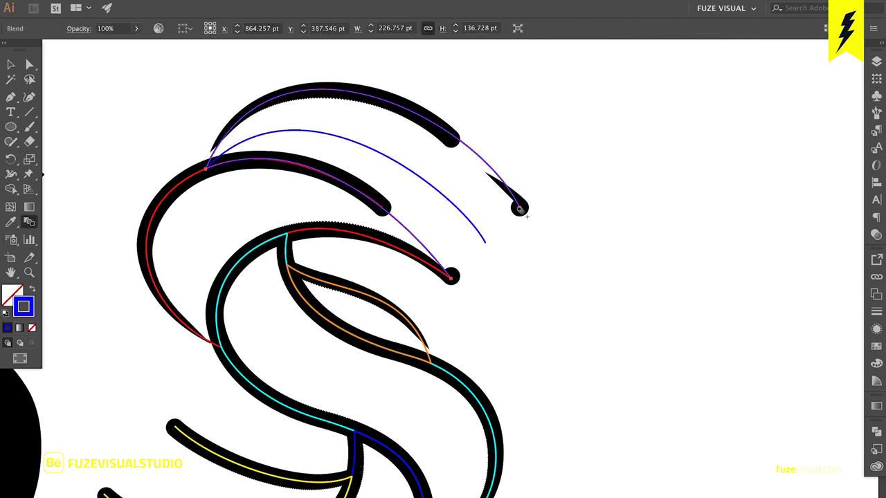
double_click(28, 223)
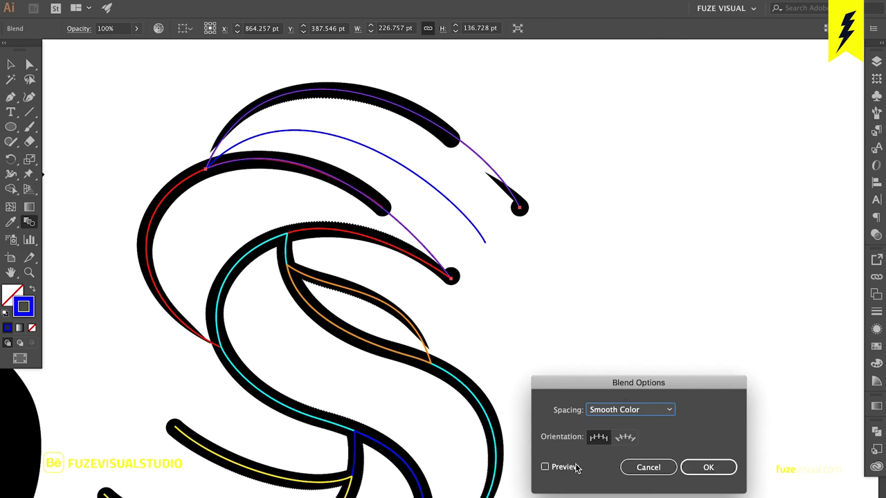
click(577, 468)
click(647, 410)
click(650, 436)
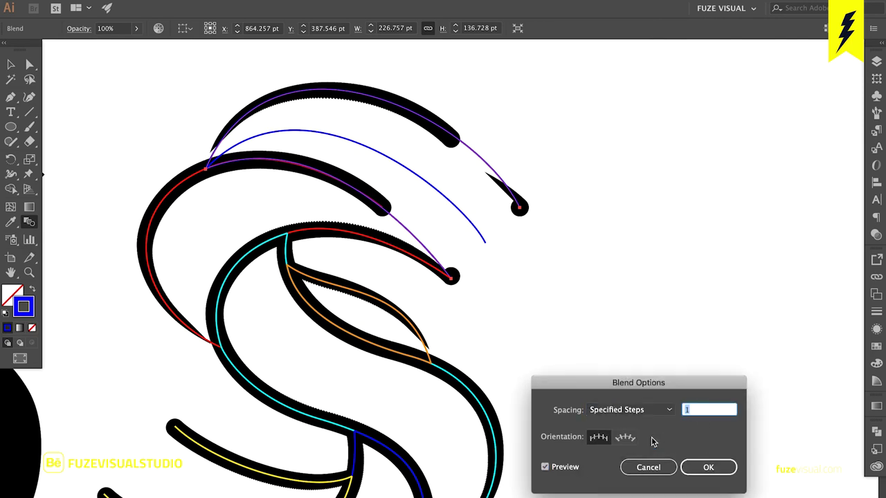
key(Up)
key(Up)
key(Up)
key(Up)
key(Up)
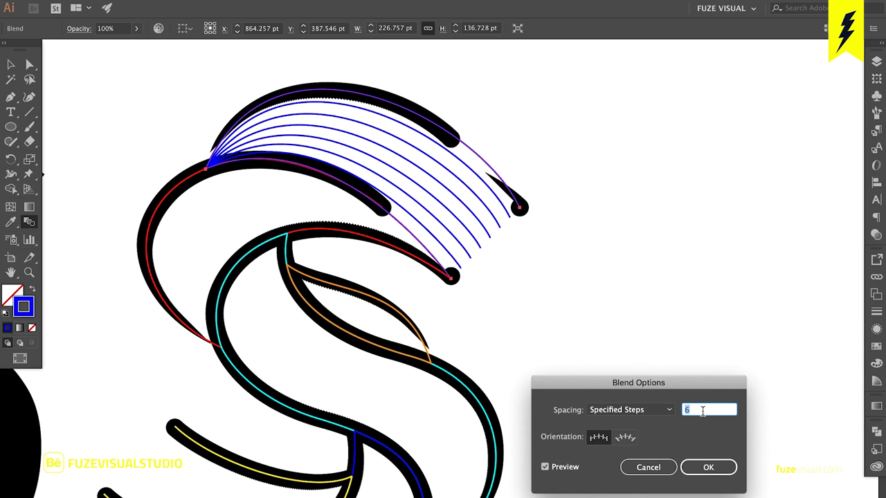
key(Up)
key(Up)
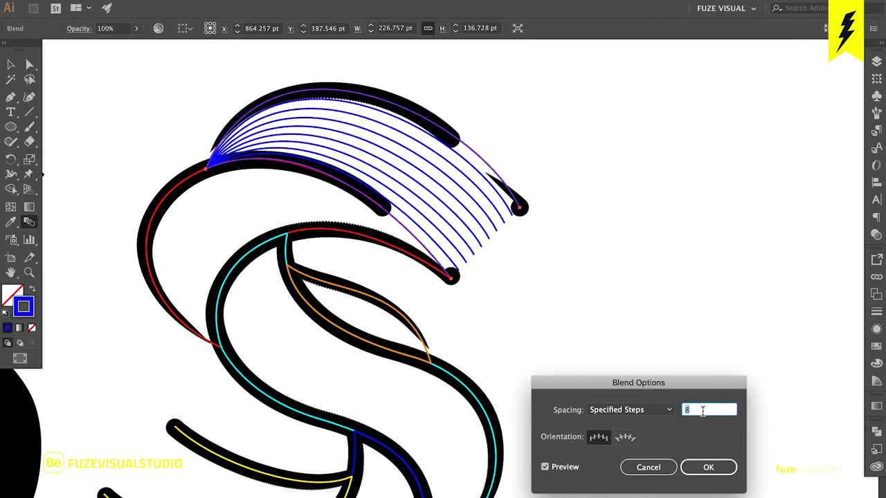
key(Down)
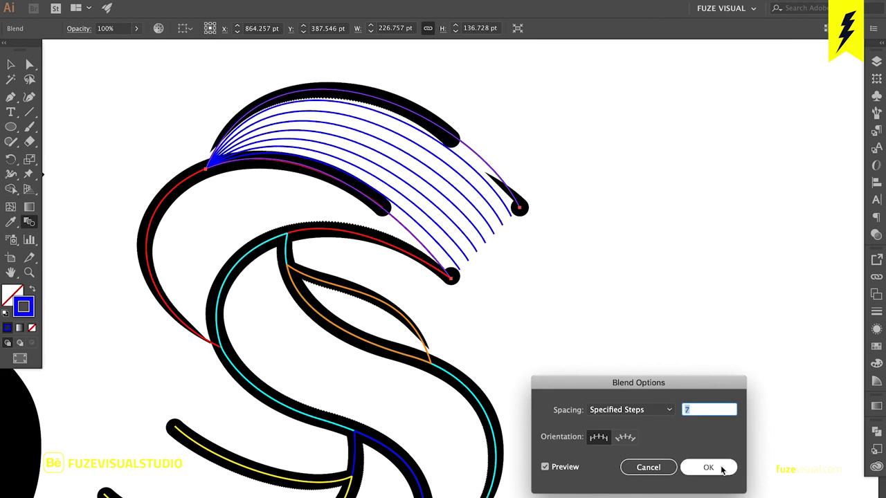
click(708, 467)
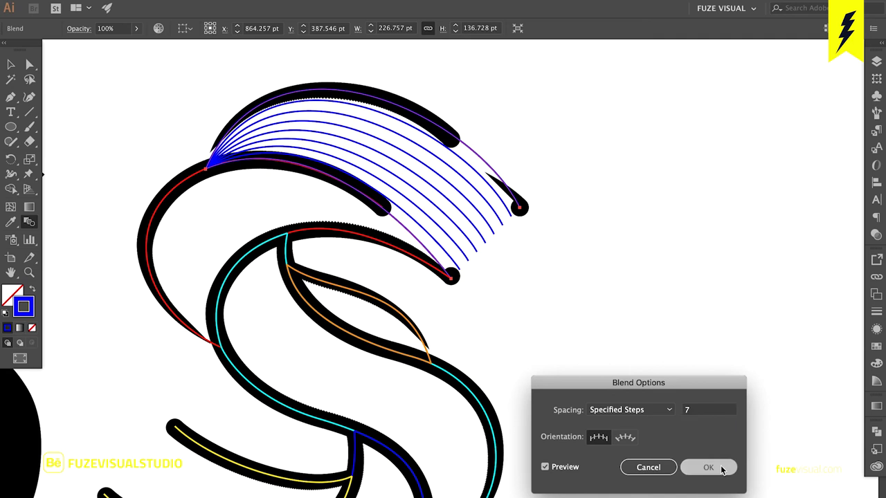
- Deselect the new blend and zoom in on the top of the S
key(b)
key(v)
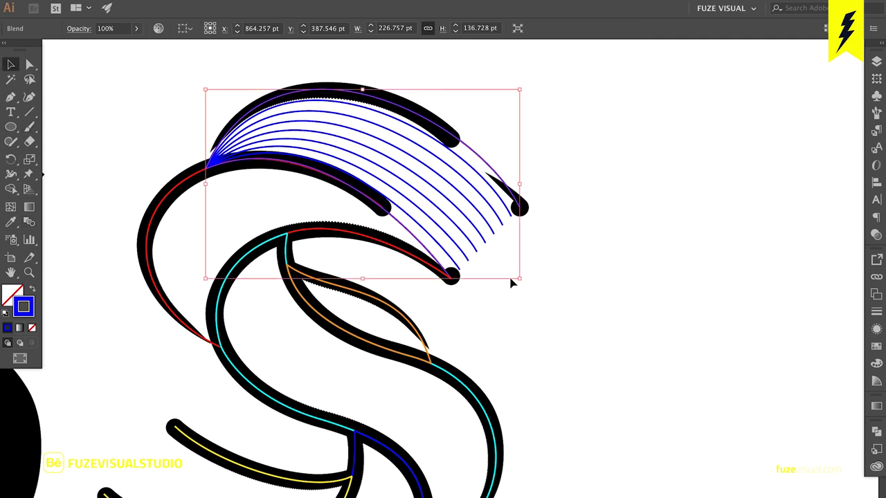
click(510, 282)
key(ctrl+plus)
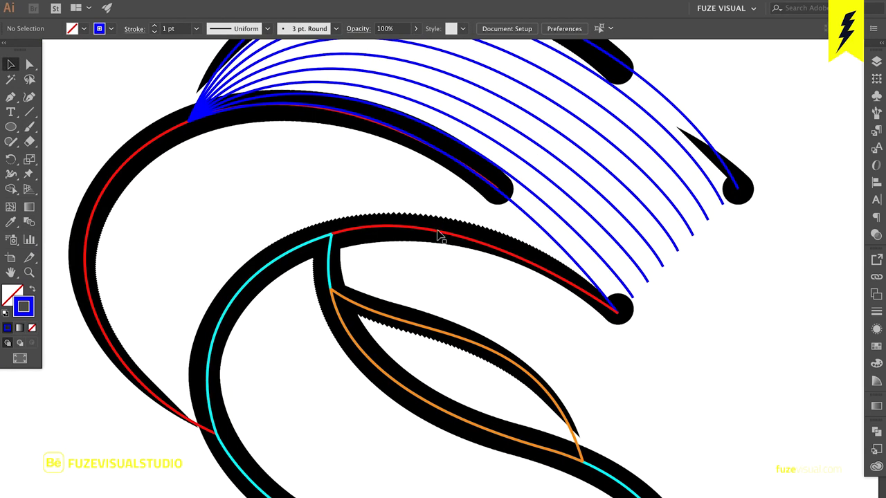
click(435, 230)
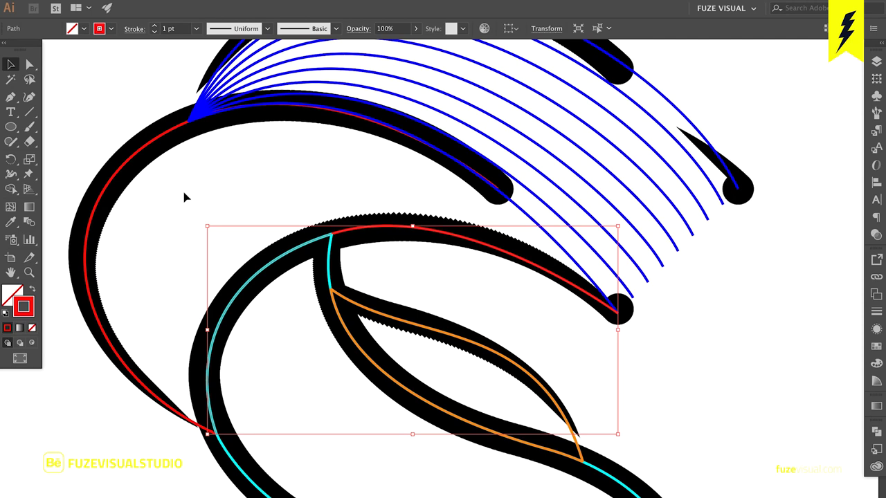
shift+click(116, 186)
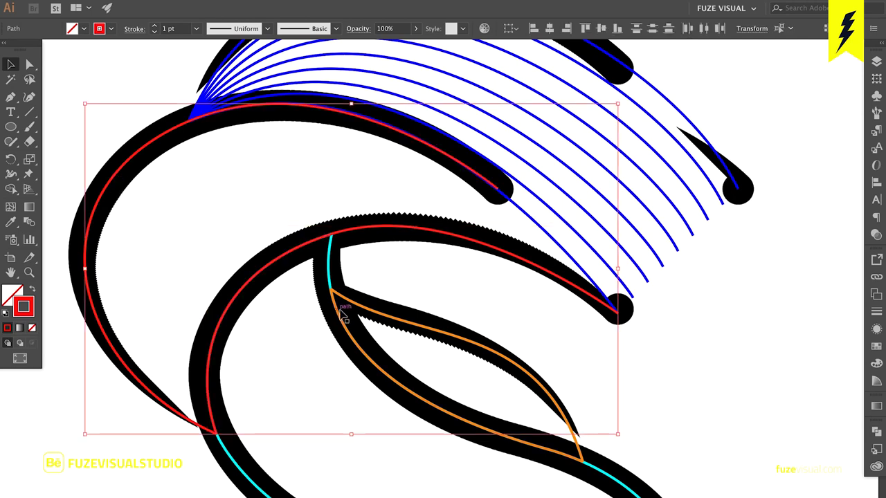
click(669, 354)
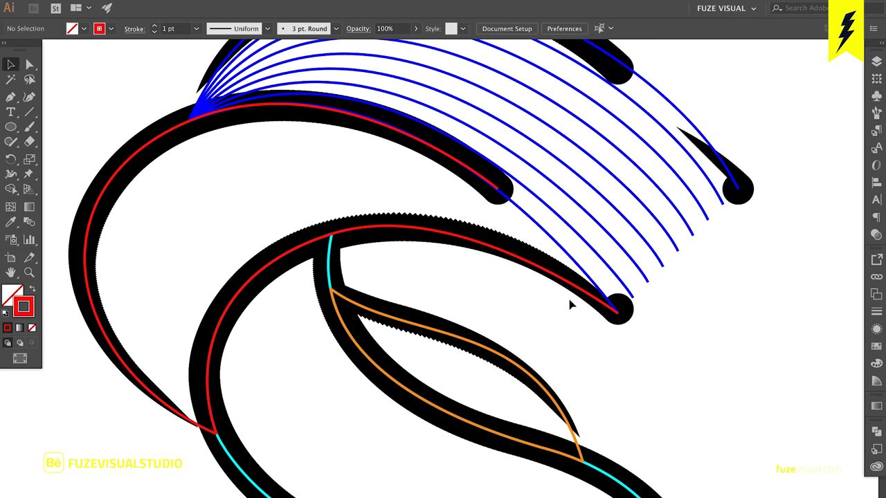
click(484, 179)
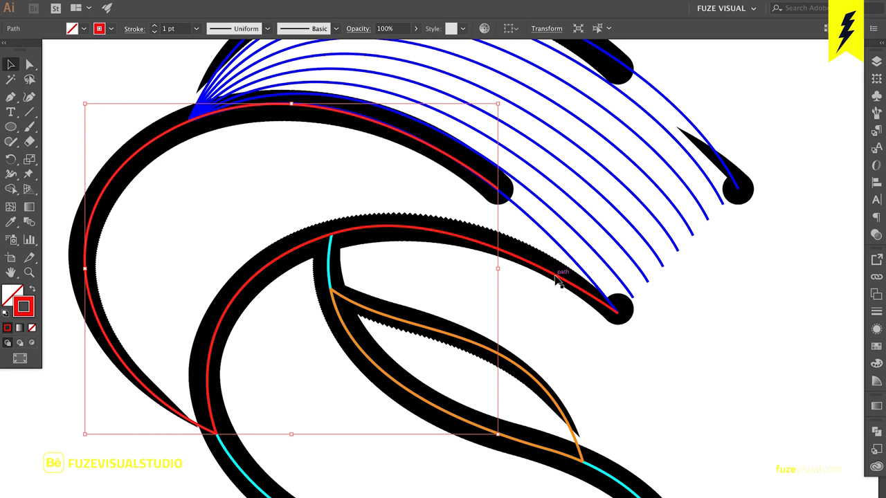
- Extend the upper red path's end anchor with a curved segment ending at the lower red path's tip
key(a)
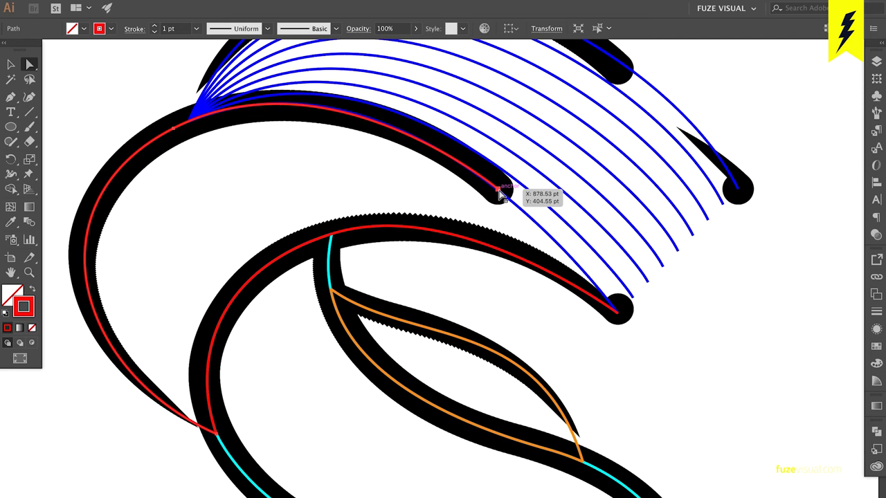
click(500, 195)
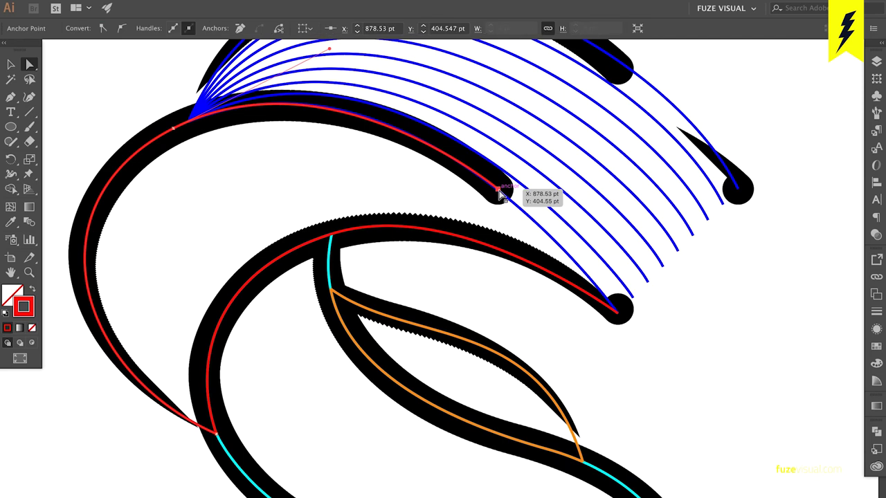
key(v)
double_click(500, 195)
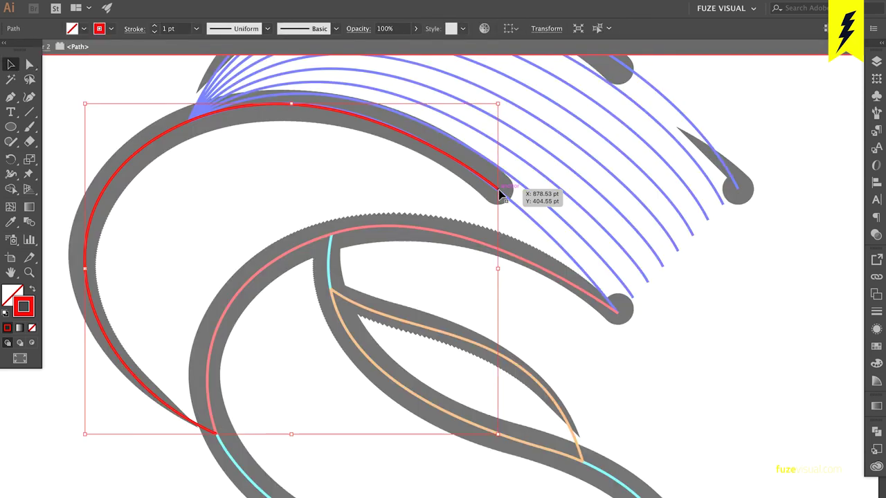
key(p)
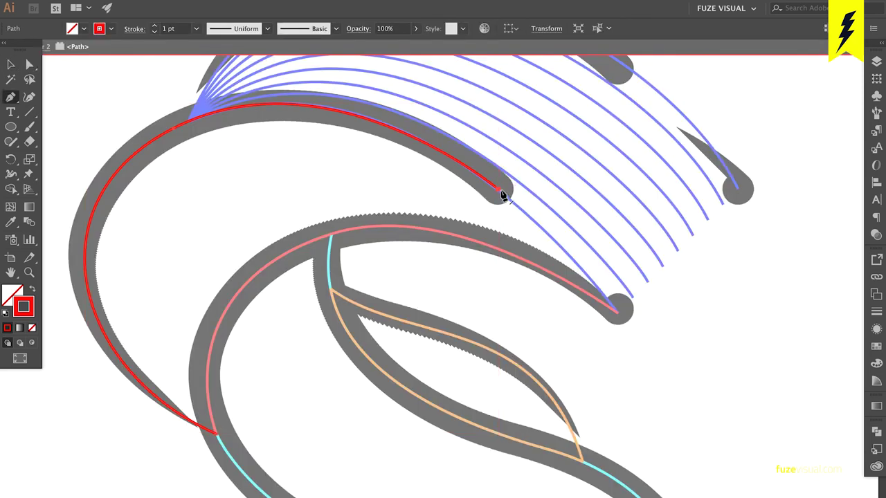
click(500, 193)
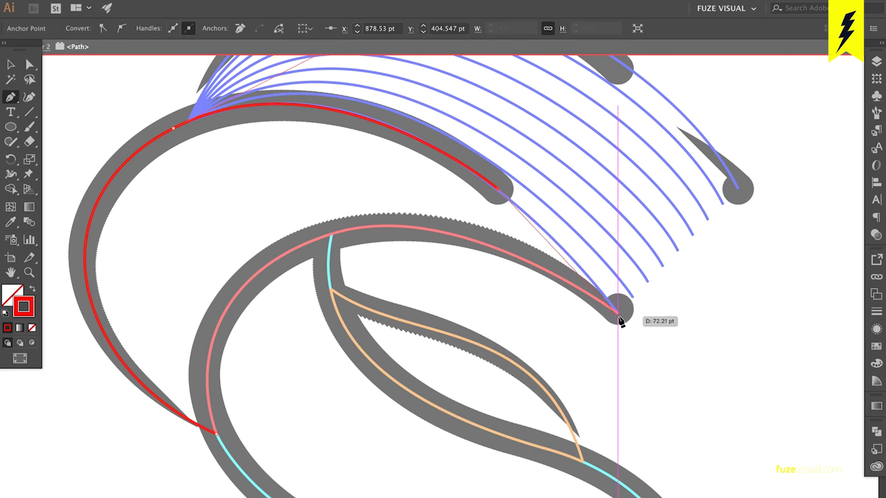
mouse_move(618, 314)
mouse_down()
mouse_move(629, 354)
mouse_move(639, 354)
mouse_up()
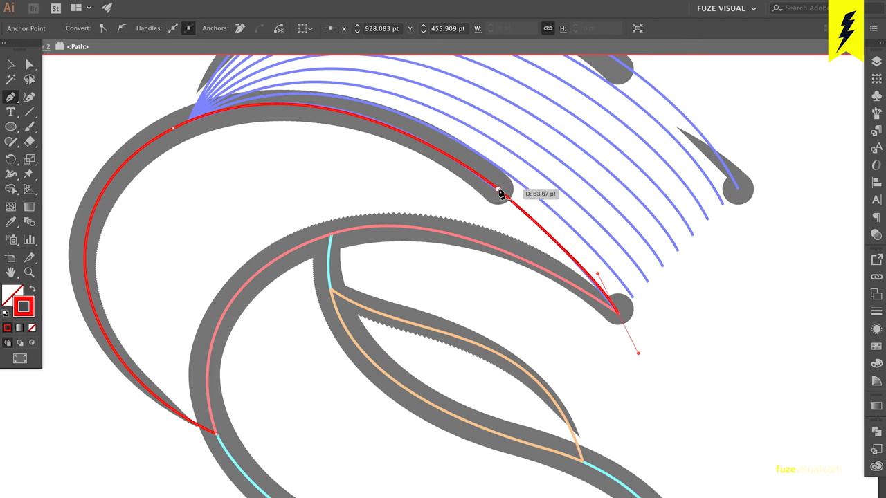
key(a)
click(449, 215)
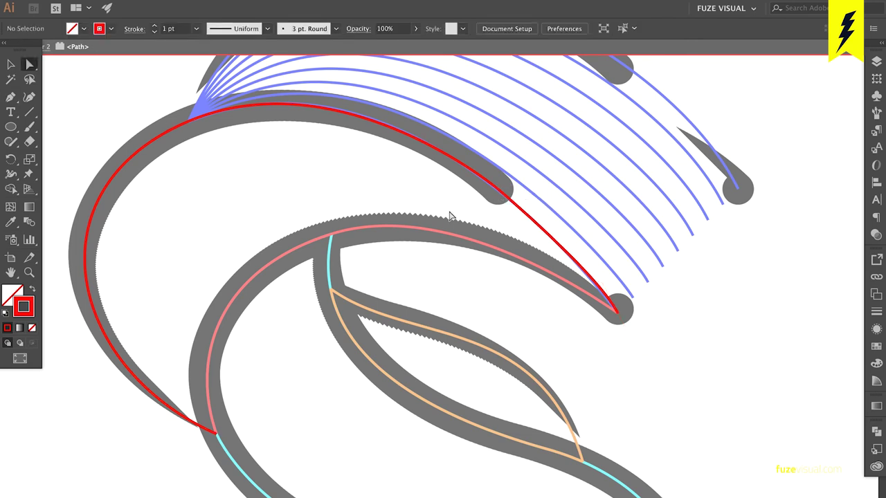
key(Escape)
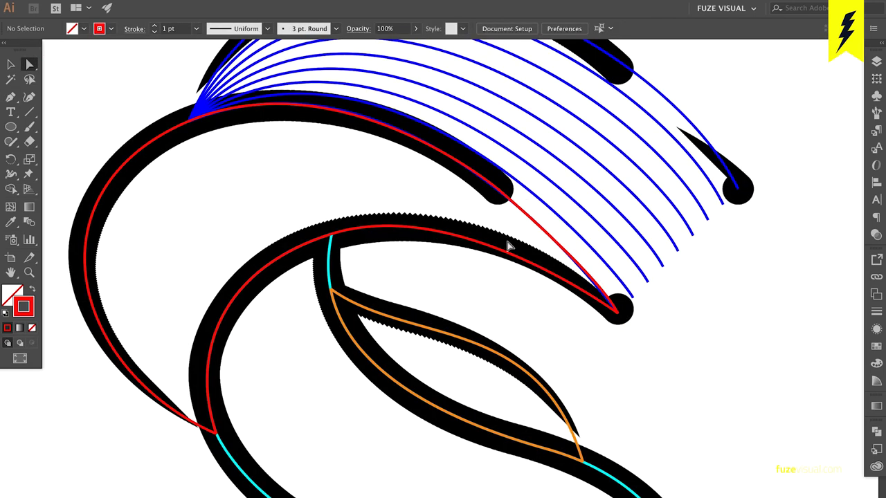
key(v)
click(496, 251)
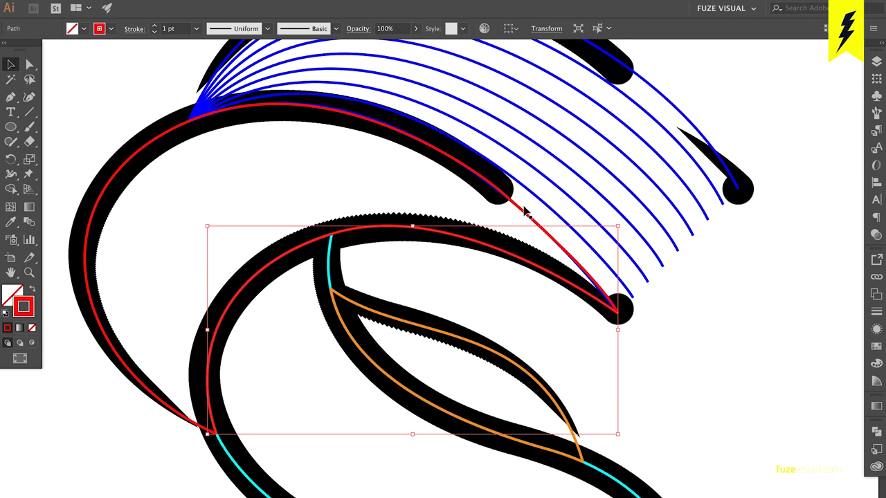
- Blend the two red paths and set Blend Options spacing to Specified Steps with preview on
shift+click(521, 215)
click(29, 221)
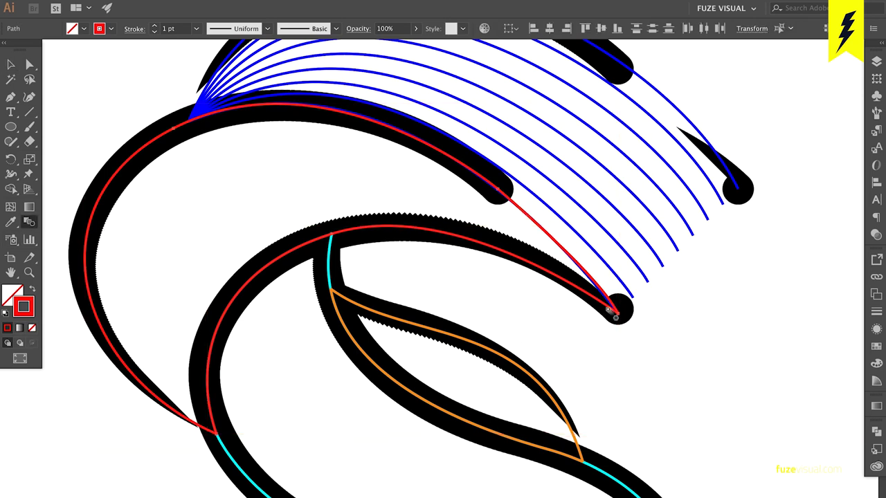
click(578, 264)
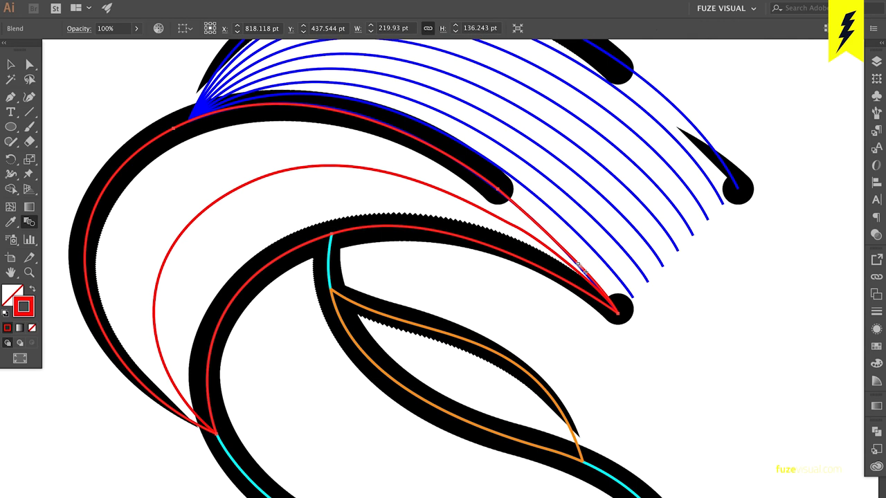
double_click(29, 222)
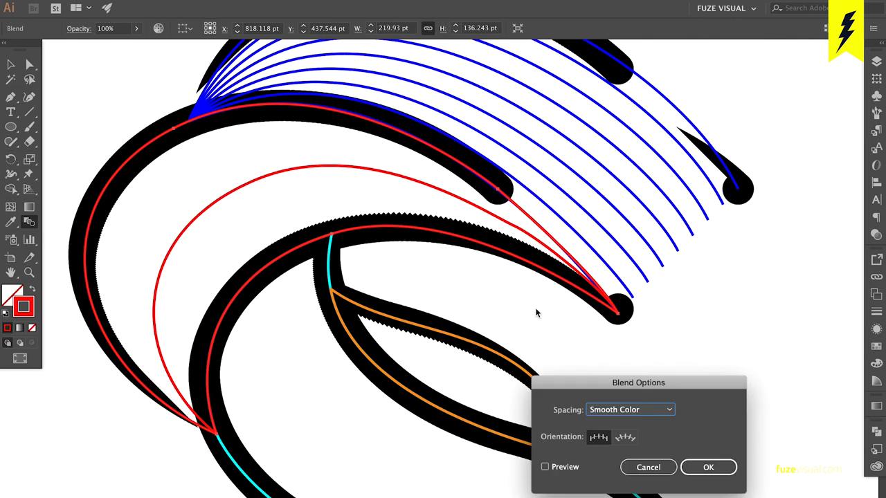
click(554, 468)
click(629, 414)
click(626, 437)
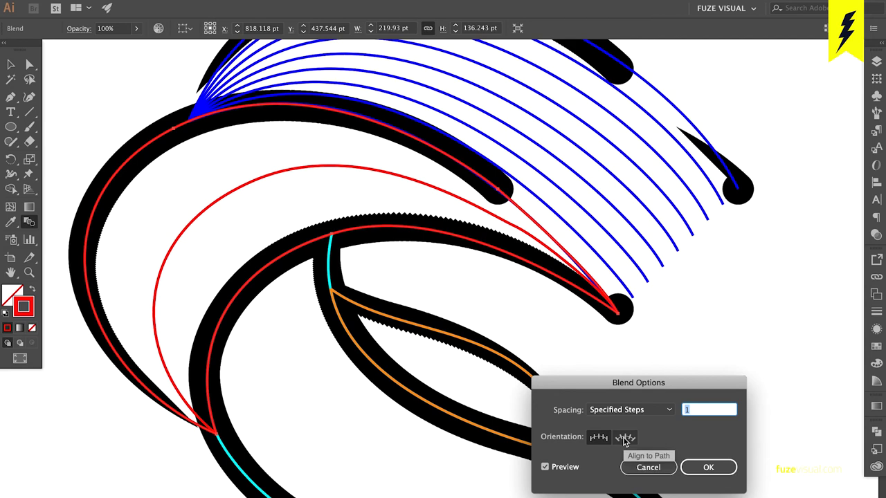
key(Return)
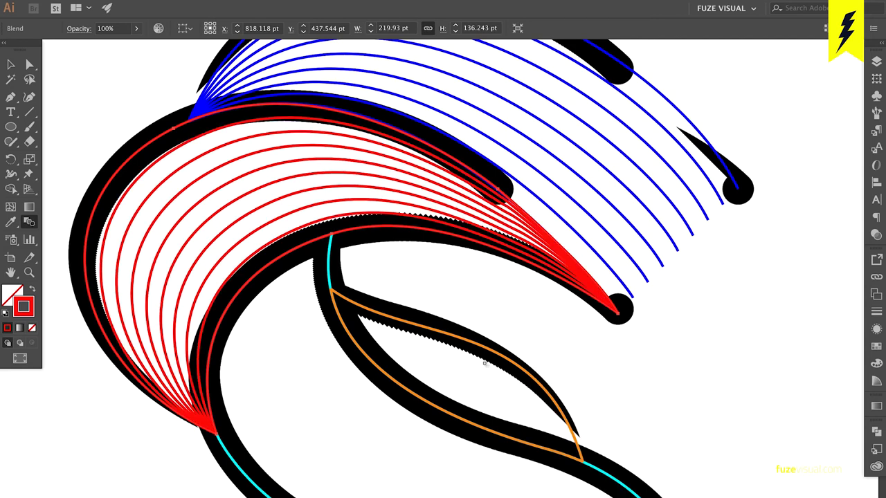
- Zoom out and reselect the red blend to inspect it, toggling the bounding box
key(v)
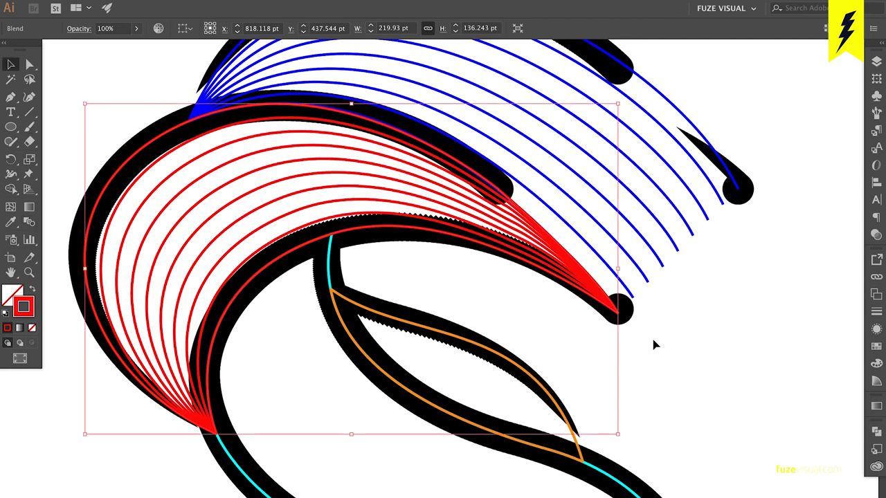
click(653, 346)
scroll(658, 343, down, 2)
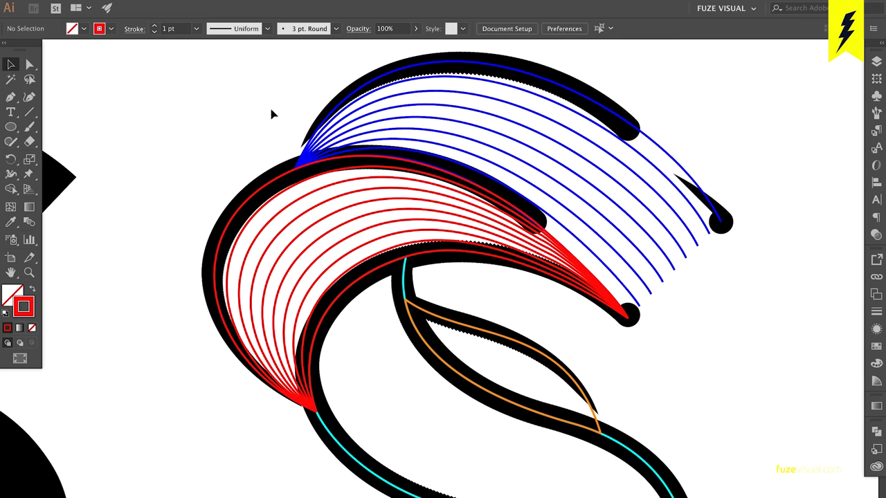
click(410, 200)
key(ctrl+shift+b)
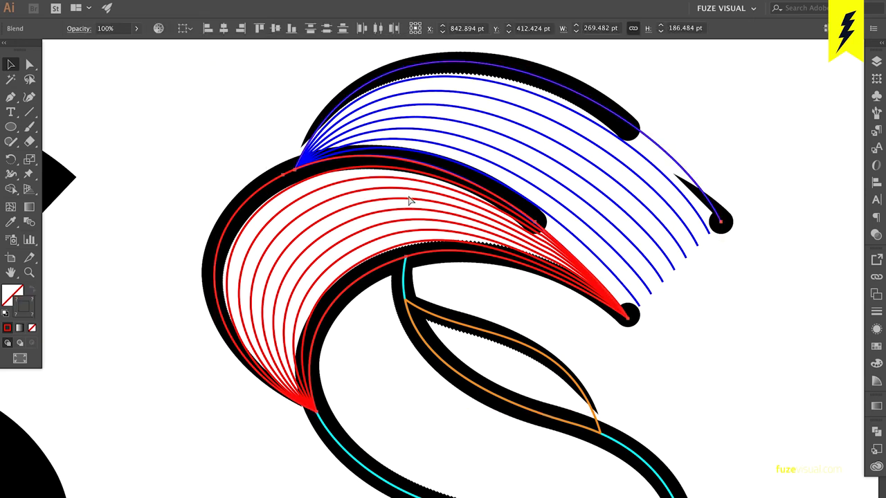
key(ctrl+shift+b)
click(501, 293)
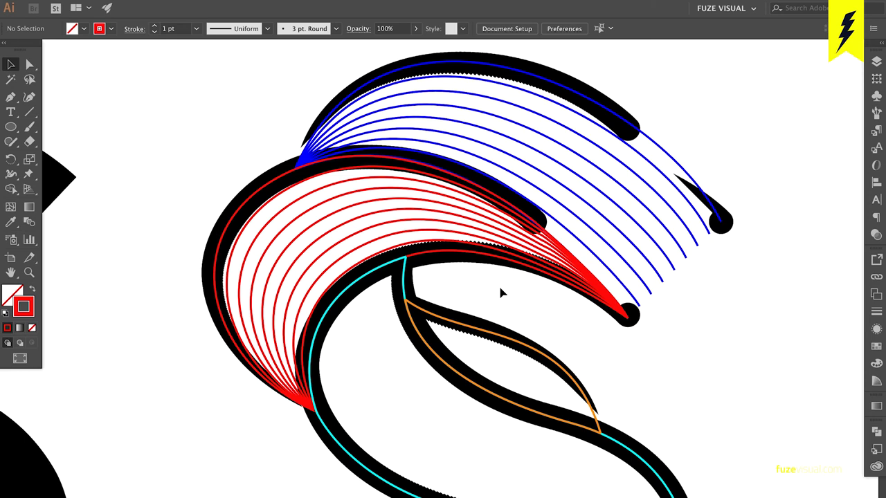
- Select both orange paths in the leaf shape and blend them together
click(489, 335)
scroll(489, 335, up, 2)
scroll(494, 336, down, 2)
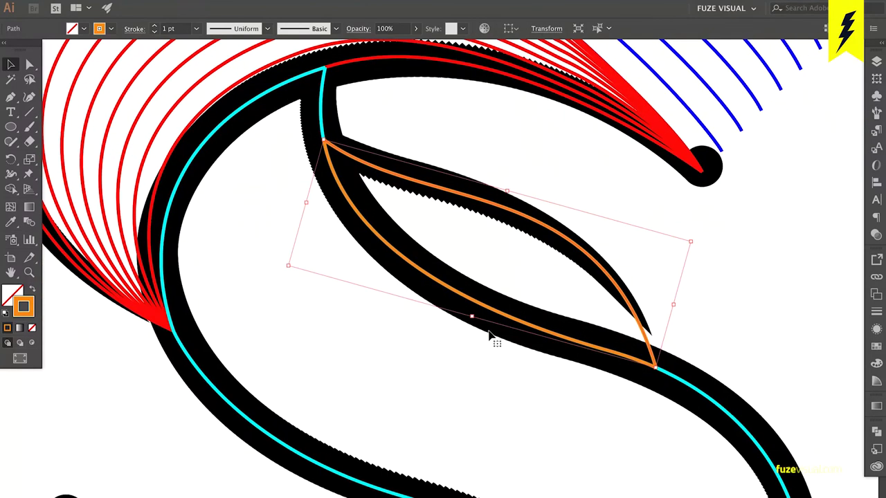
click(508, 317)
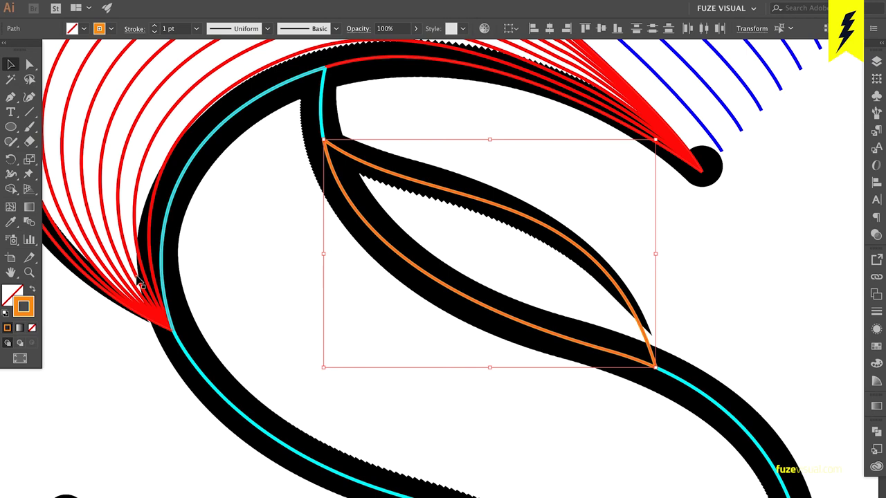
click(28, 221)
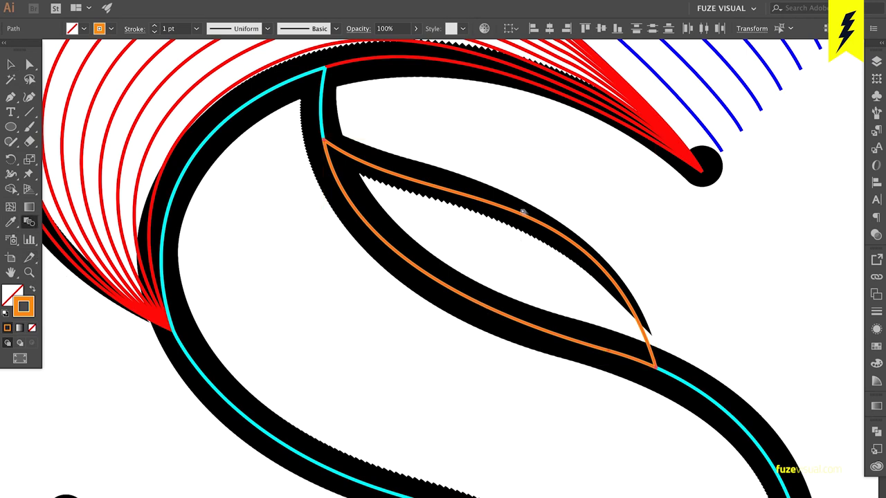
click(521, 216)
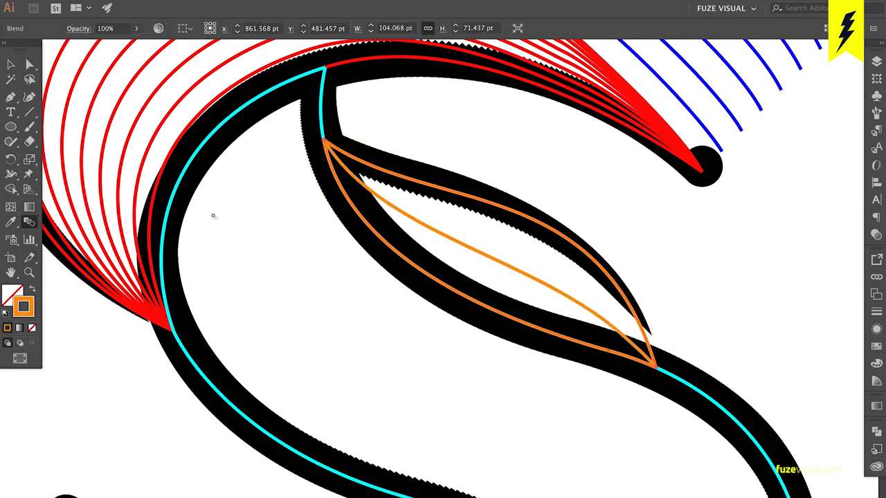
- Set the orange blend's spacing to 8 Specified Steps with preview on
double_click(31, 221)
click(569, 467)
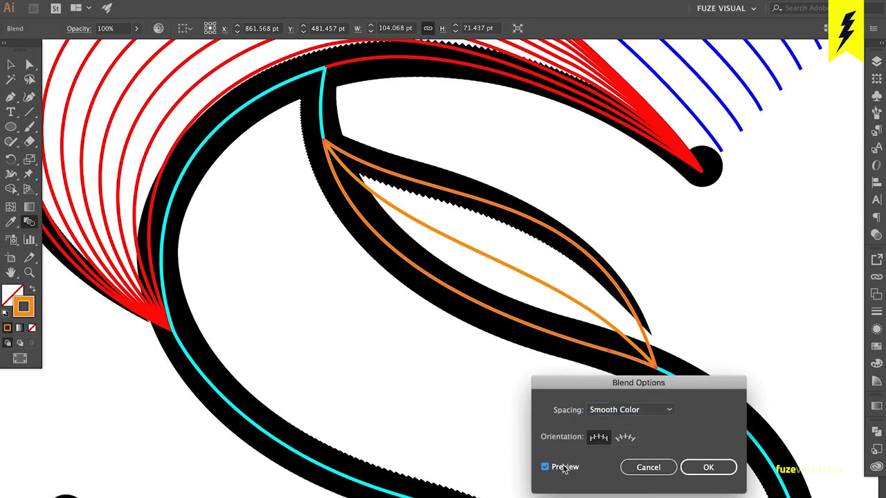
click(626, 410)
click(638, 439)
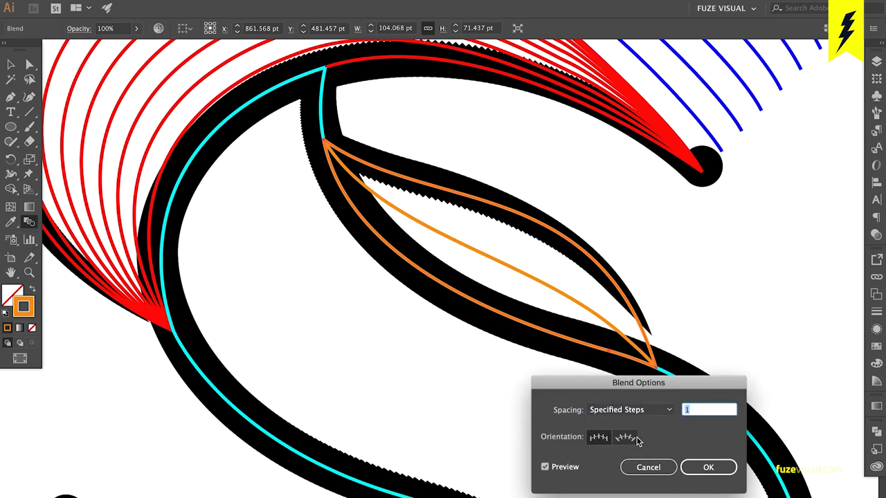
text(8)
key(Return)
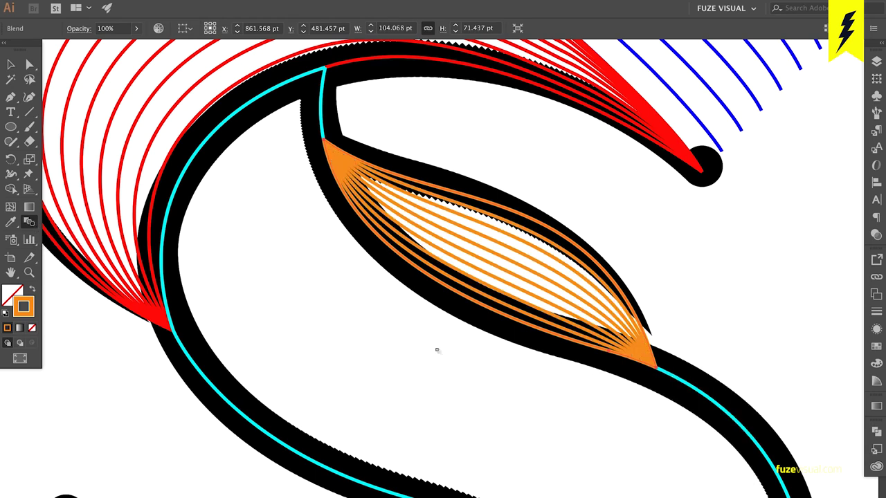
key(v)
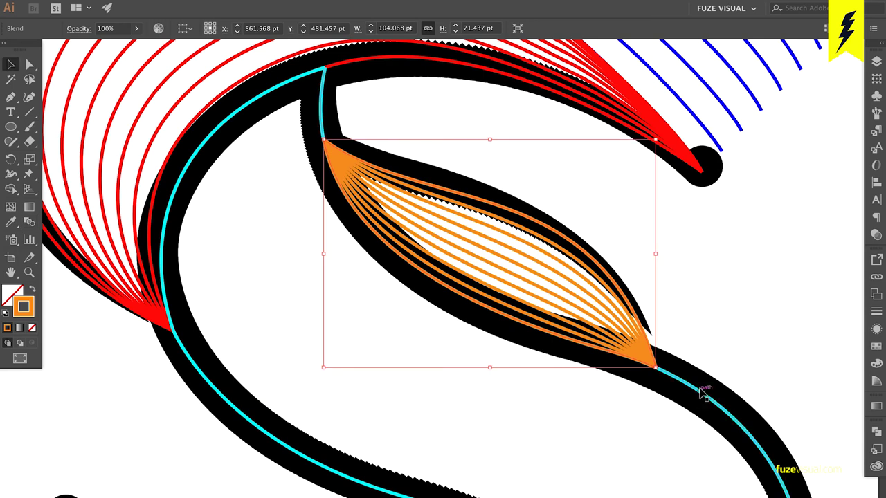
click(701, 392)
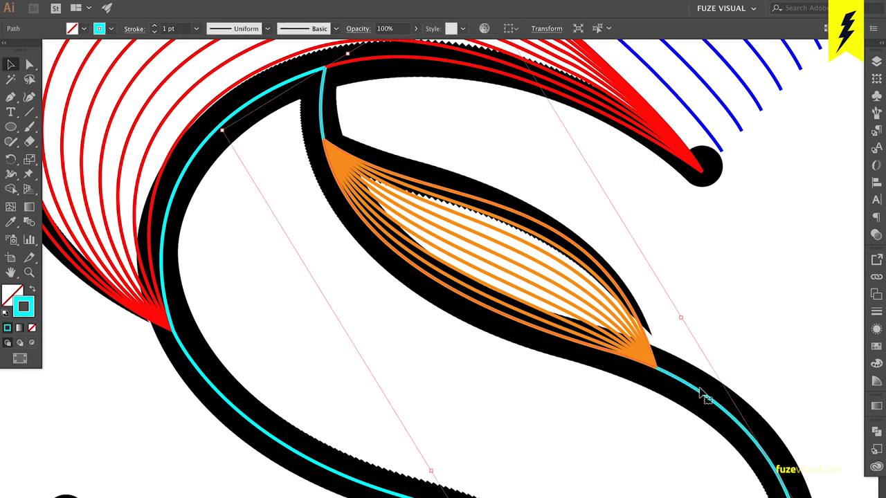
- Blend the two cyan strokes and set the blend to 9 Specified Steps
shift+click(327, 473)
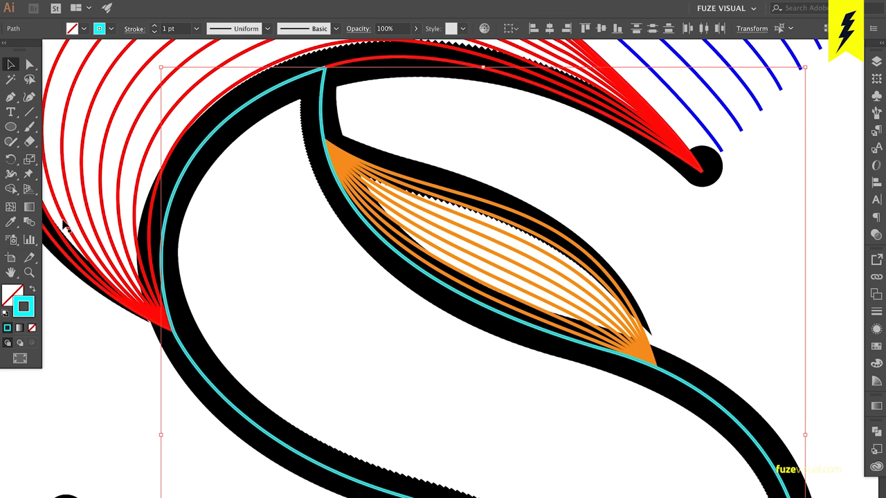
click(29, 221)
click(30, 222)
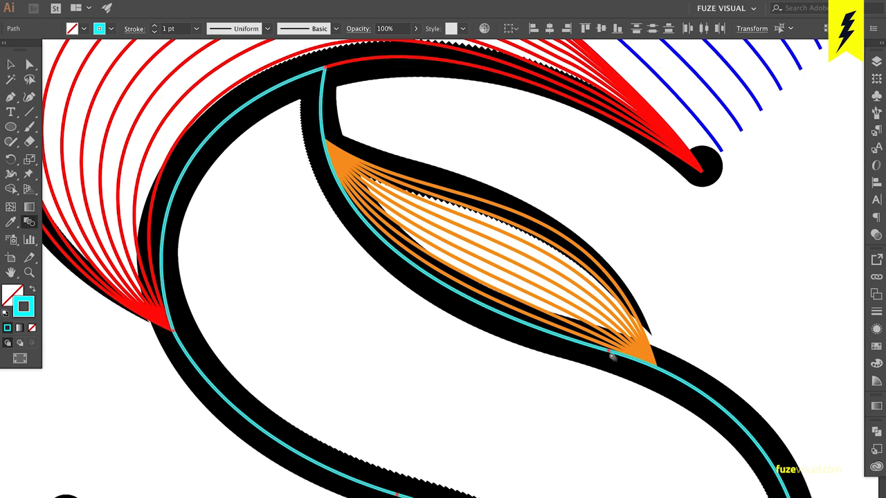
click(613, 357)
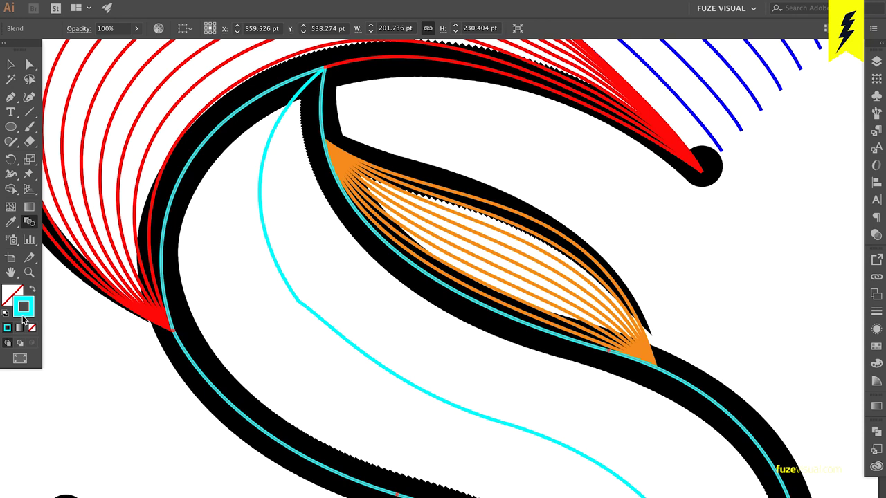
double_click(33, 227)
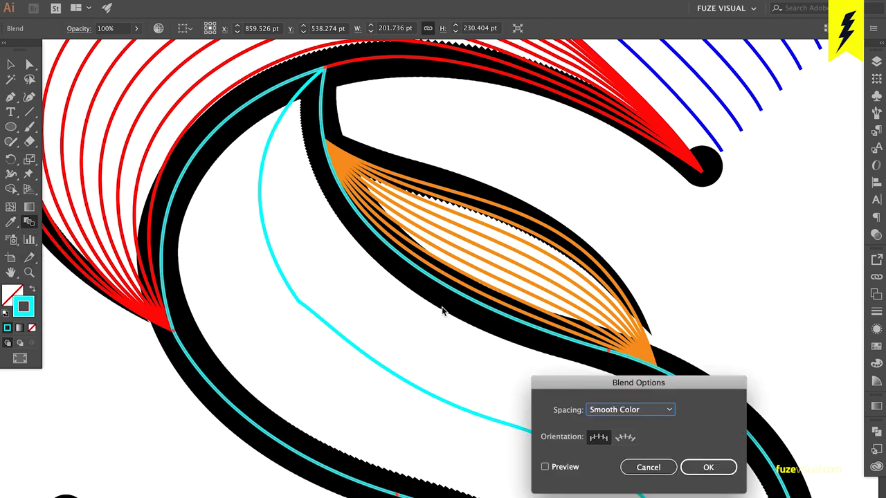
key(Down)
text(9)
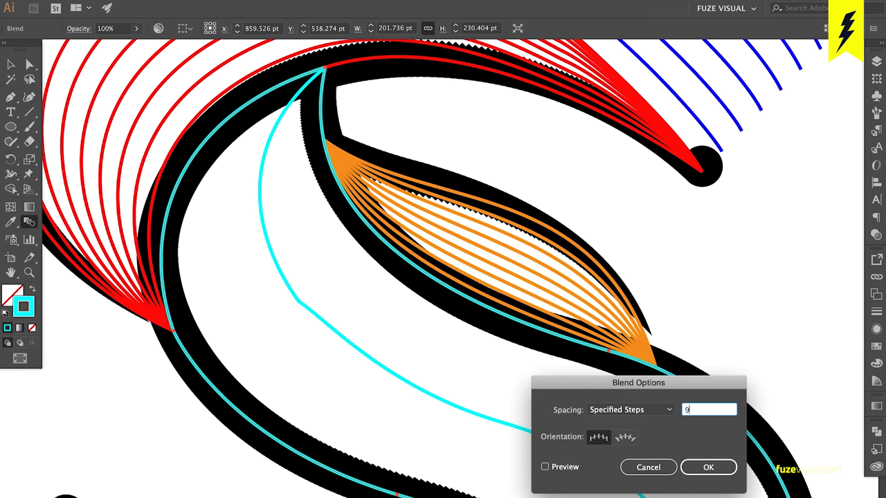
key(Return)
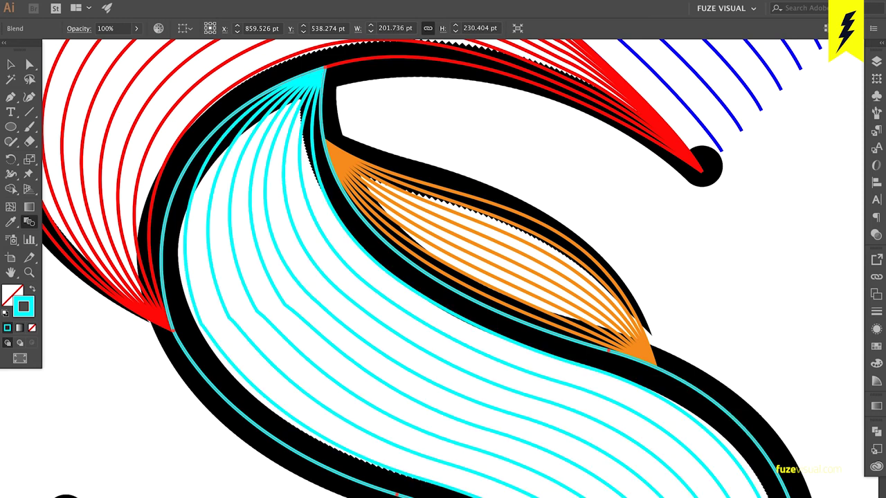
- Convert the anchor where the red and cyan stripes meet into a smooth point
key(a)
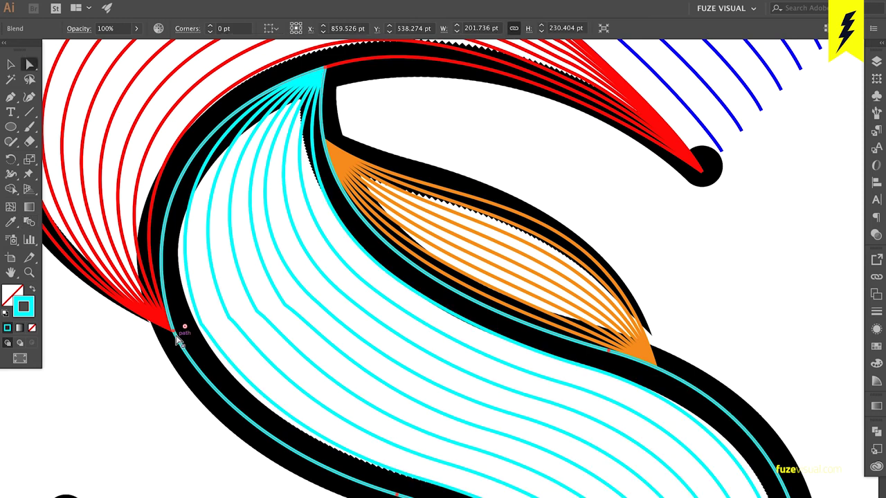
click(178, 333)
scroll(178, 333, up, 2)
scroll(177, 338, up, 1)
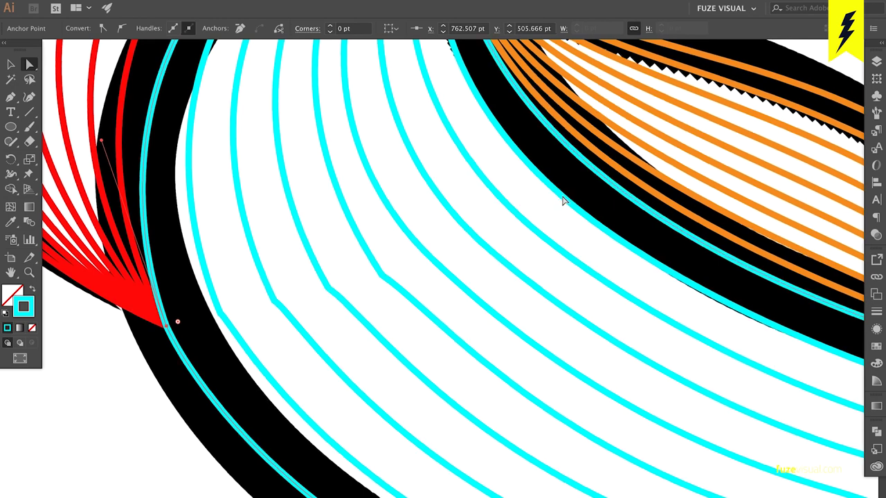
key(ctrl+minus)
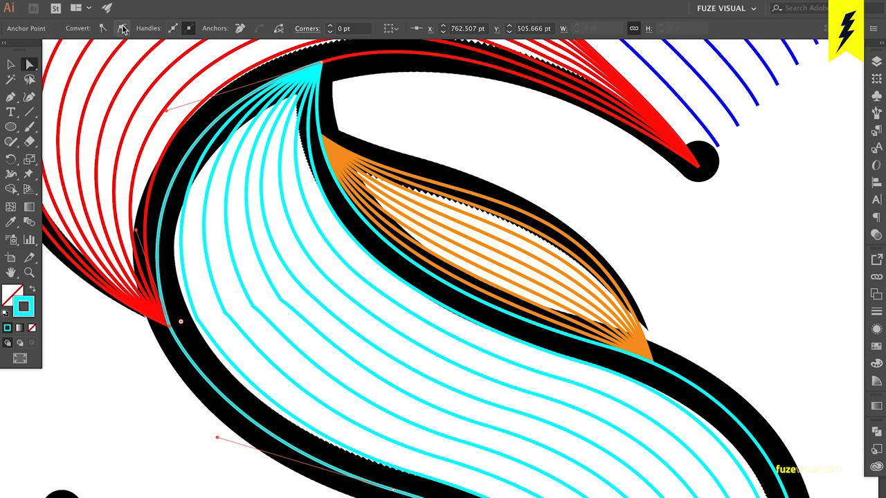
click(123, 28)
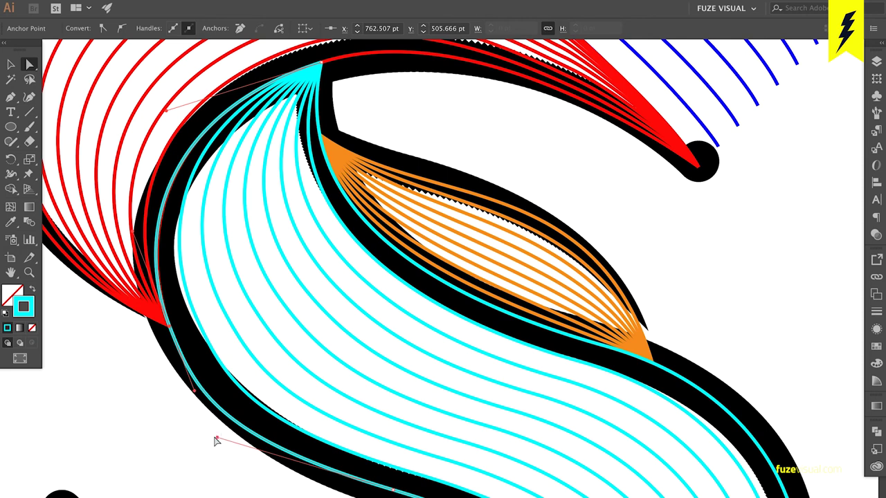
- Drag the junction's direction handles so the cyan blend lines curve evenly
drag(217, 438, 240, 441)
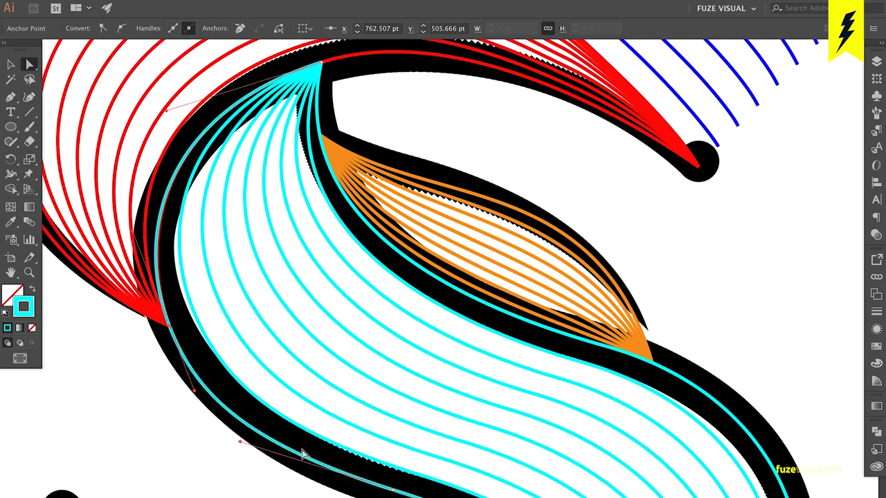
alt+scroll(302, 453, down, 1)
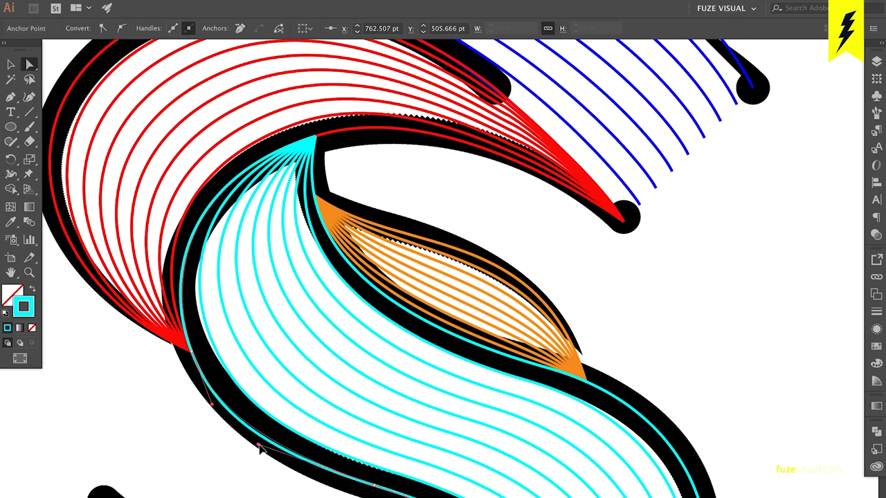
drag(281, 454, 286, 465)
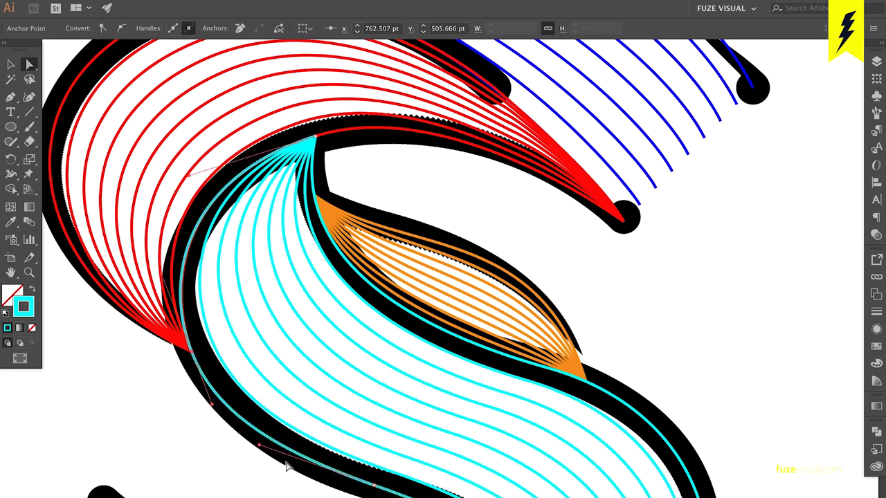
scroll(286, 465, down, 3)
scroll(286, 465, right, 3)
scroll(288, 467, up, 1)
scroll(288, 467, left, 2)
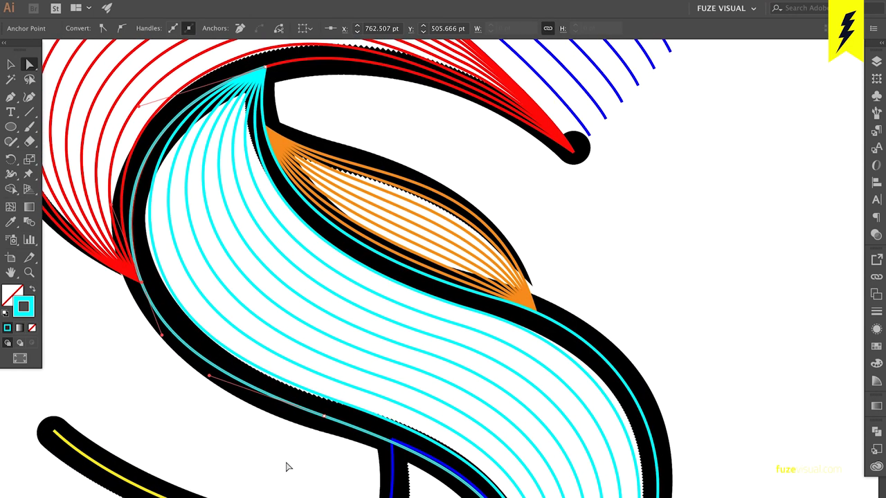
scroll(242, 446, down, 2)
- Select the blue paths and inspect the overlapping anchor where they meet
click(243, 446)
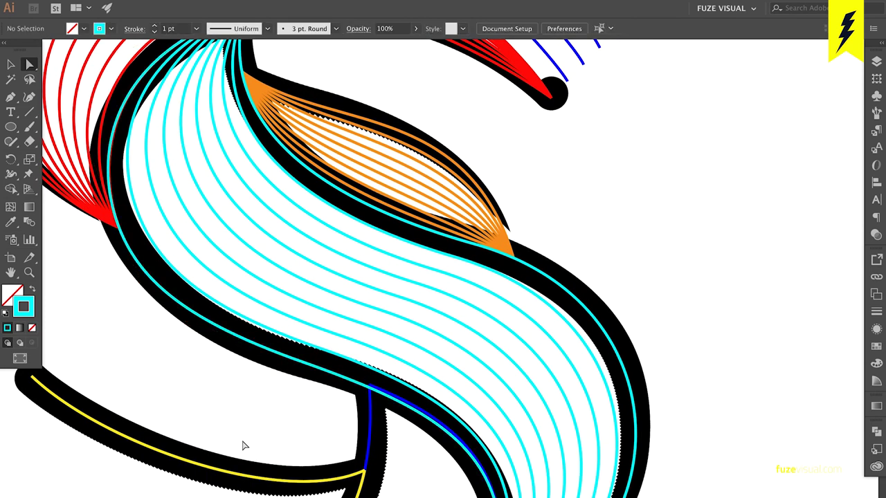
scroll(243, 445, down, 2)
scroll(242, 446, down, 2)
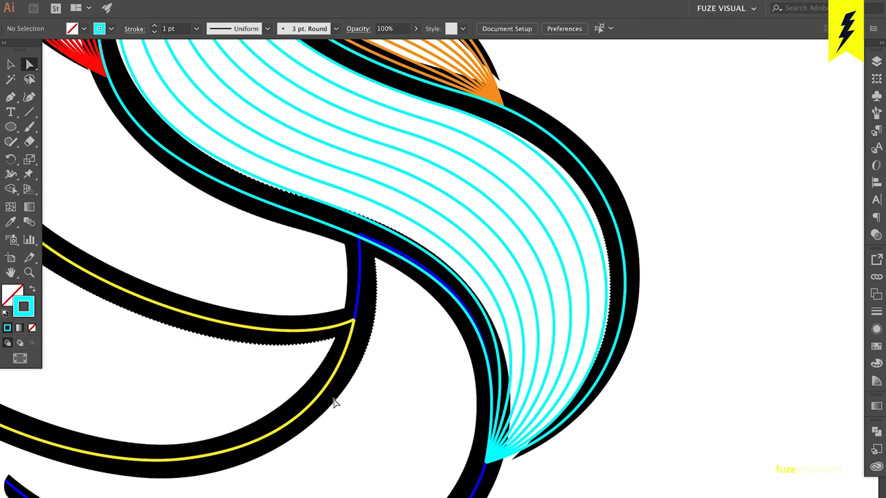
key(v)
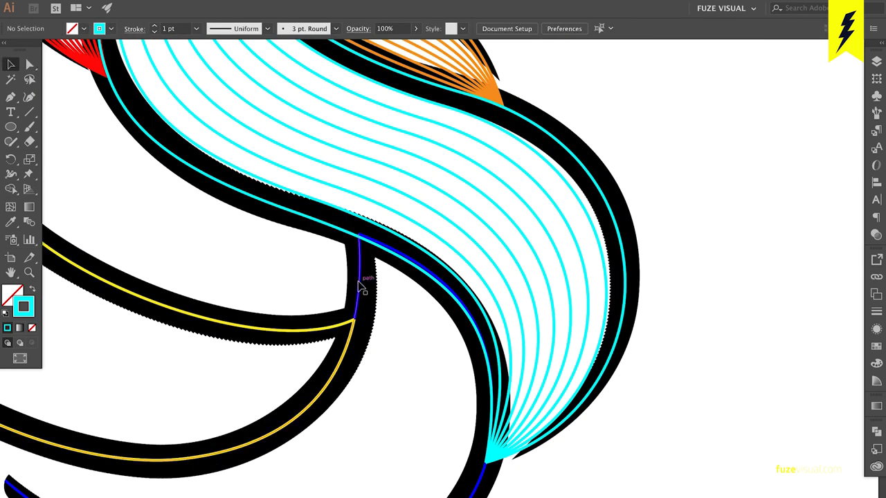
click(359, 290)
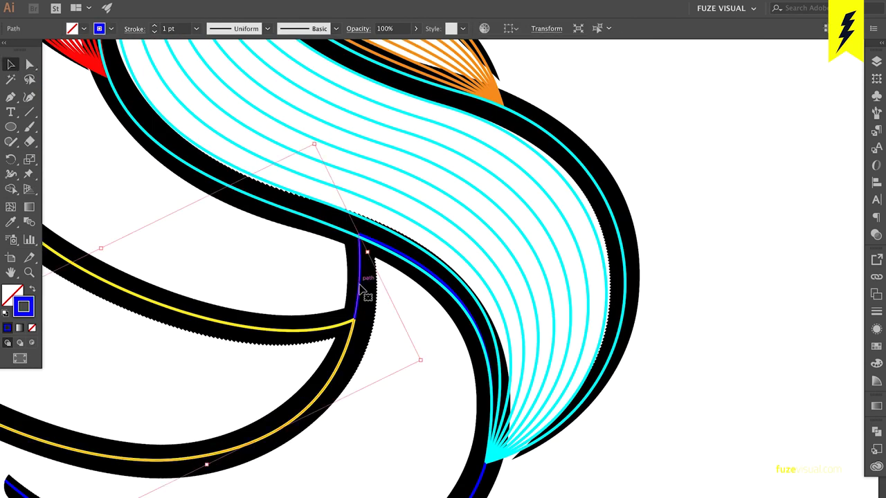
click(487, 480)
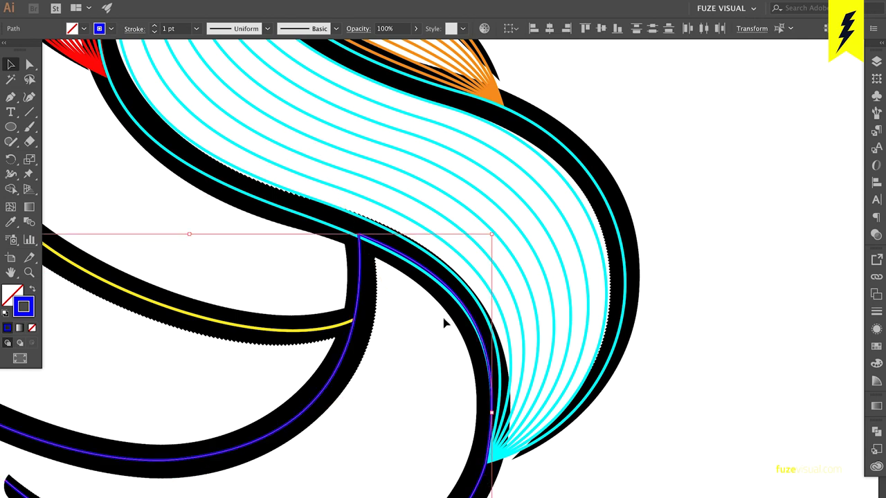
key(a)
click(359, 236)
scroll(362, 238, up, 2)
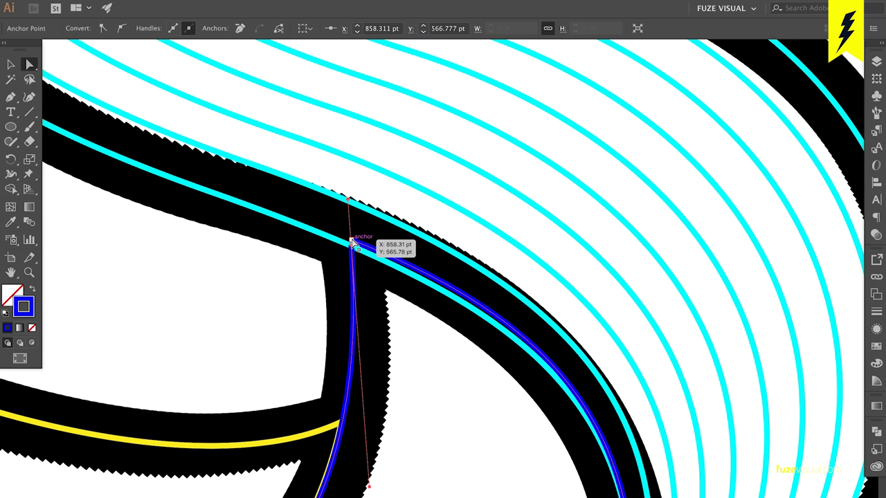
click(353, 242)
scroll(353, 243, down, 2)
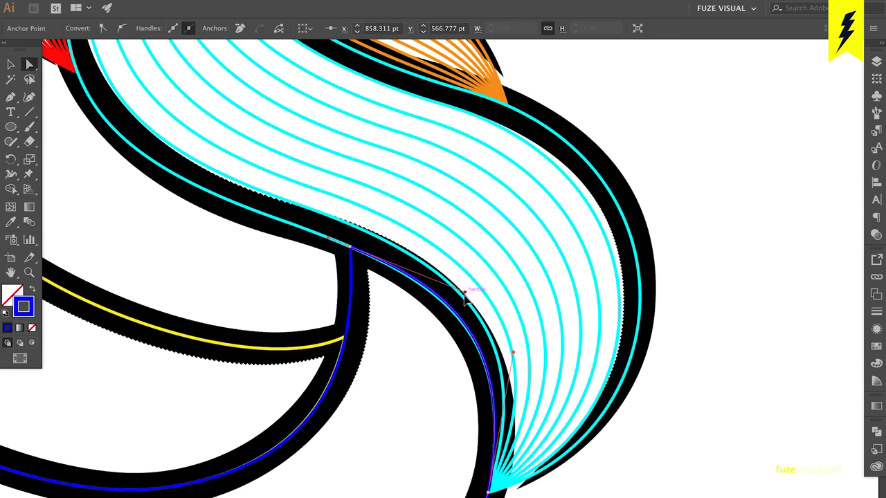
click(430, 348)
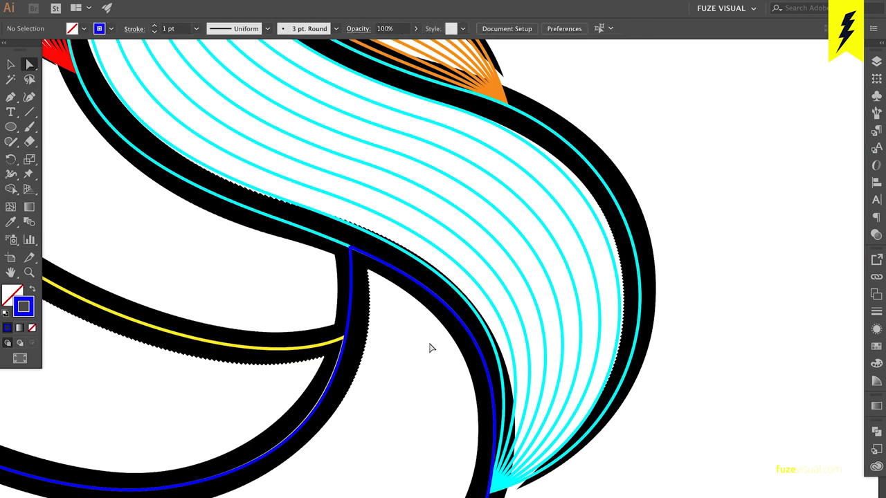
- Select the middle and outer blue paths and blend them with the Blend tool
scroll(429, 349, down, 5)
key(v)
drag(502, 407, 224, 270)
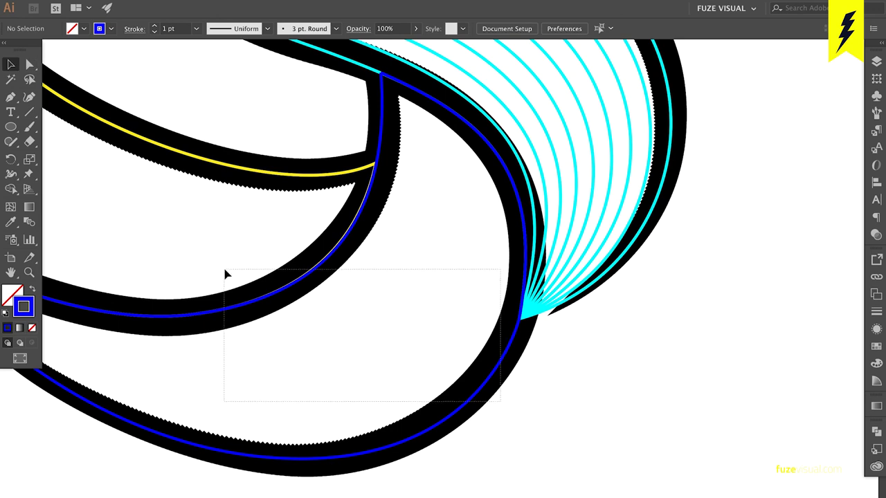
click(400, 376)
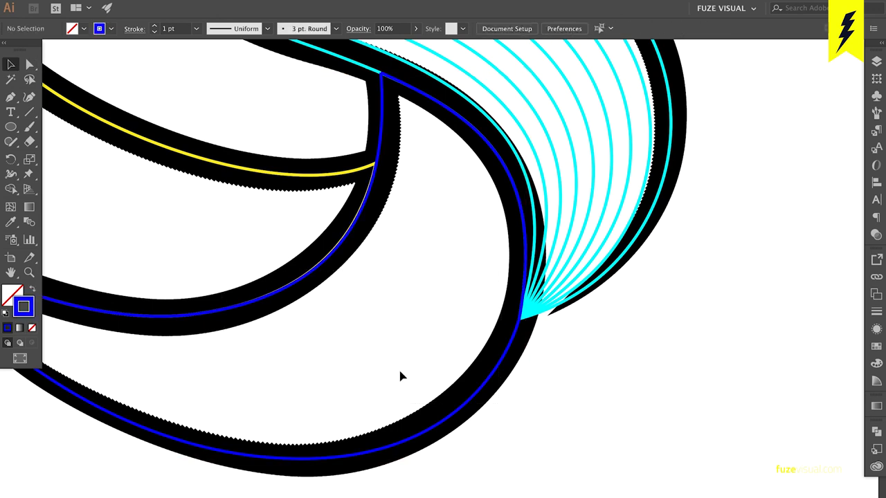
click(254, 308)
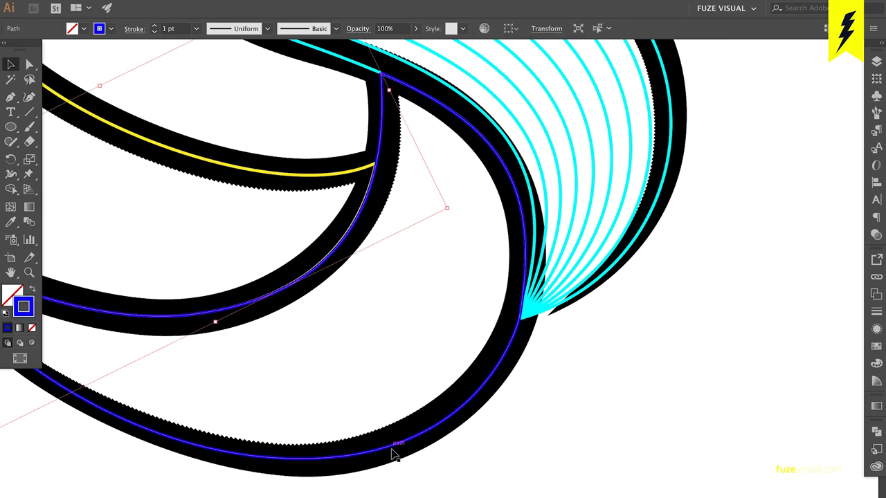
shift+click(393, 461)
click(32, 221)
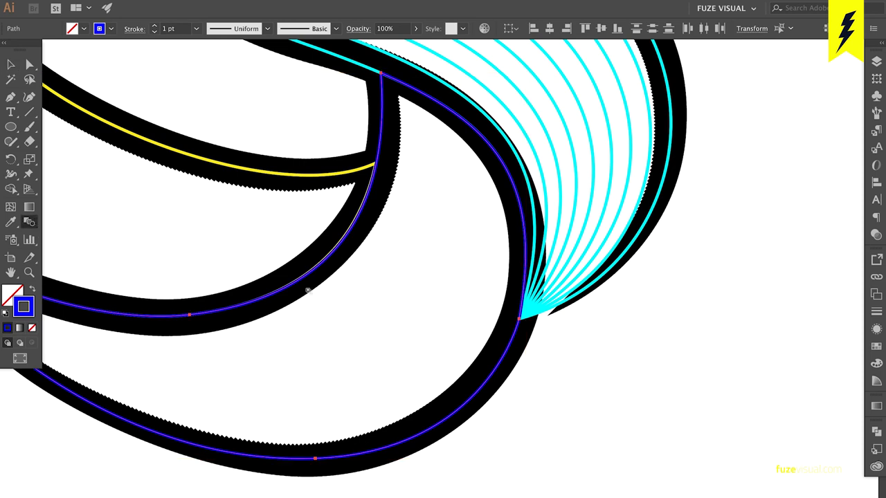
click(315, 458)
scroll(305, 331, down, 3)
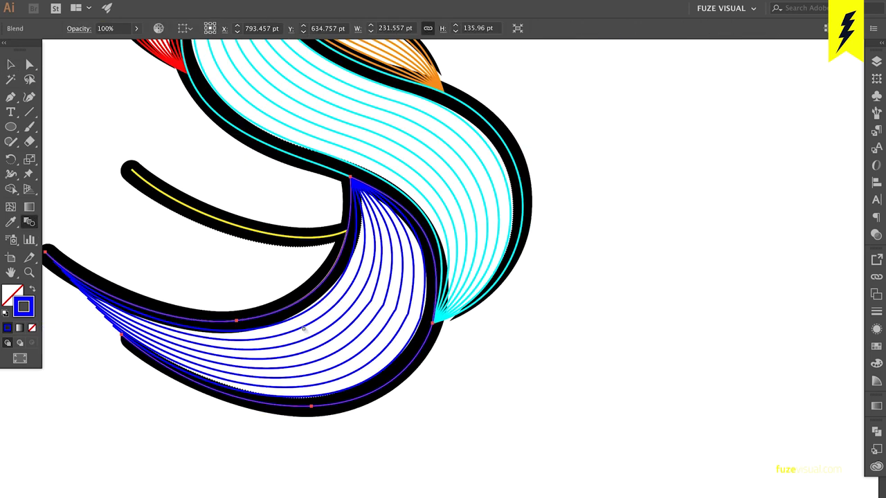
- Pull a direction handle from the blue-cyan junction anchor to smooth the blue curves
key(a)
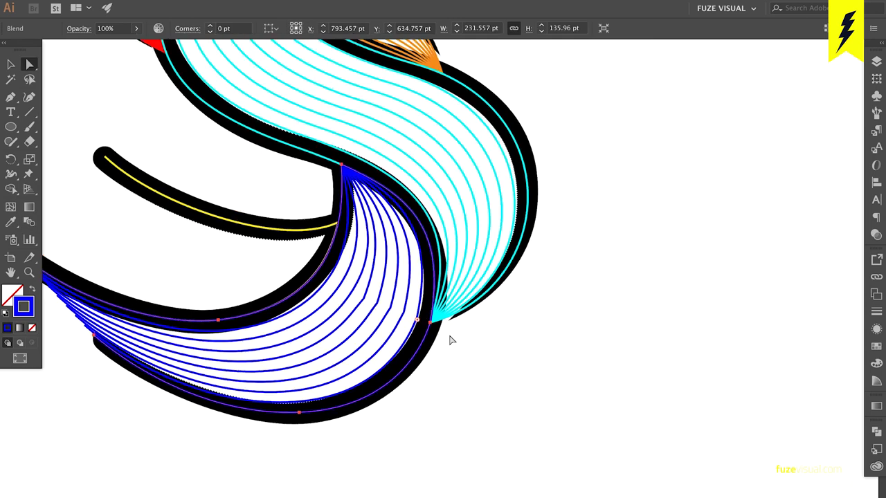
scroll(447, 338, up, 3)
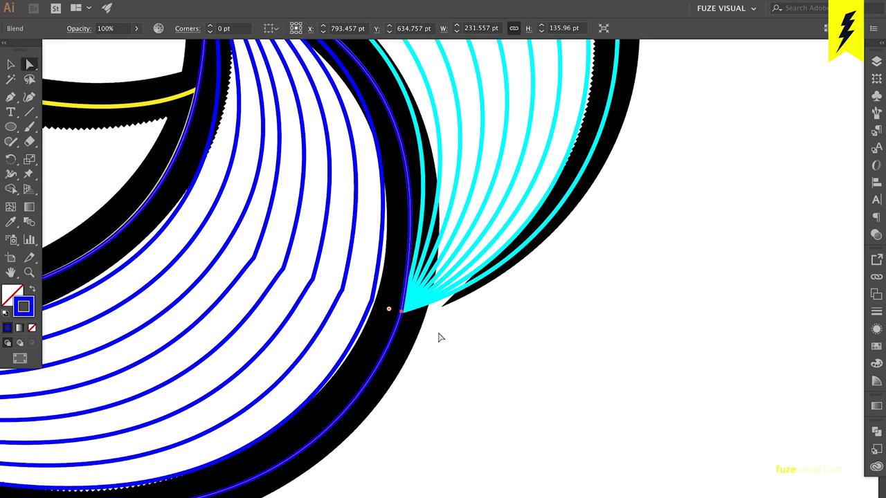
click(397, 312)
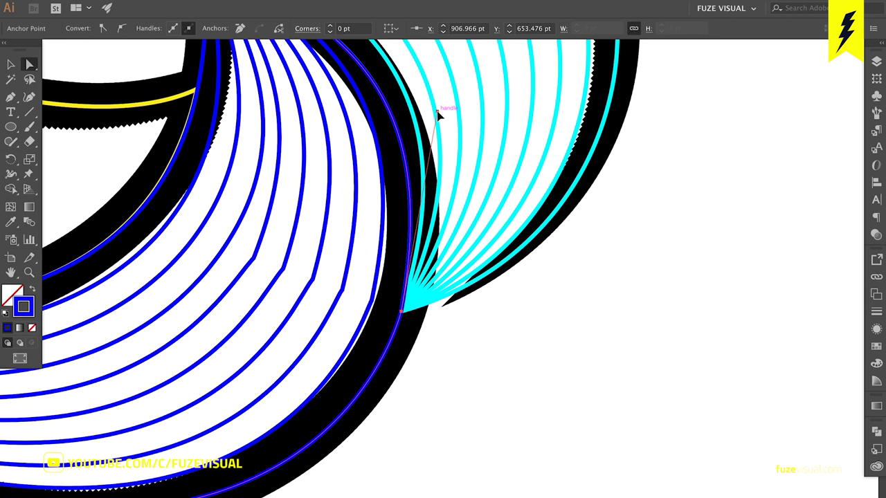
click(402, 313)
drag(402, 313, 383, 396)
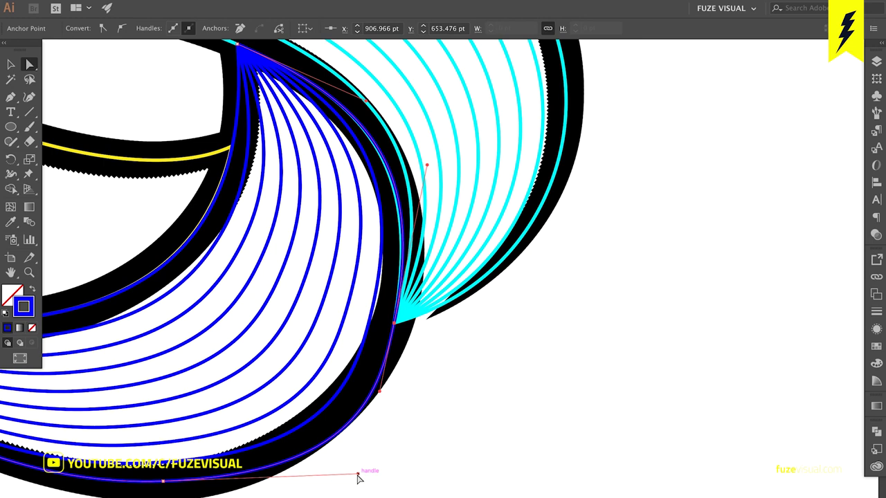
- Adjust the blue blend's lower and upper curve handles to refine the stripe shape
drag(358, 477, 311, 470)
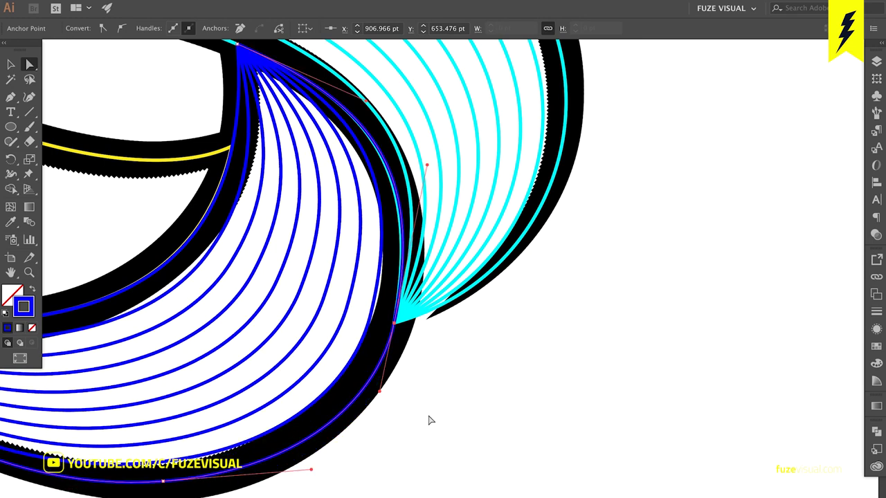
drag(427, 166, 423, 180)
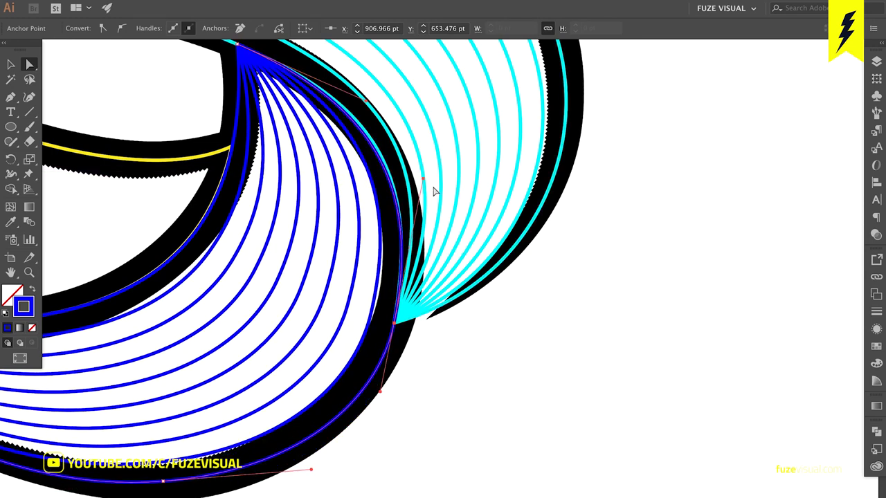
drag(423, 180, 423, 167)
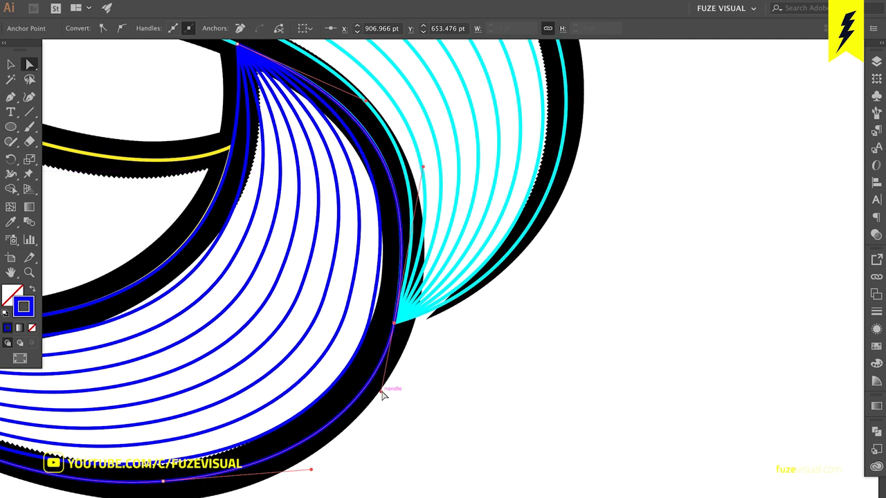
drag(310, 470, 293, 473)
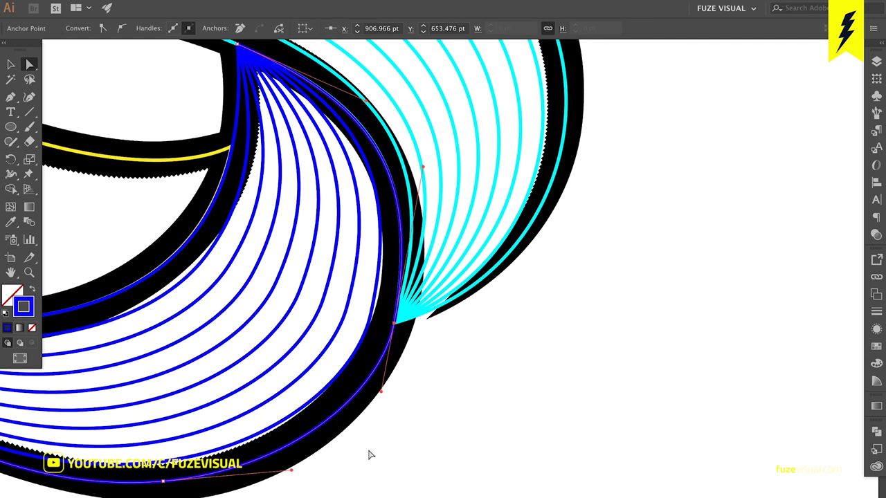
scroll(369, 455, left, 10)
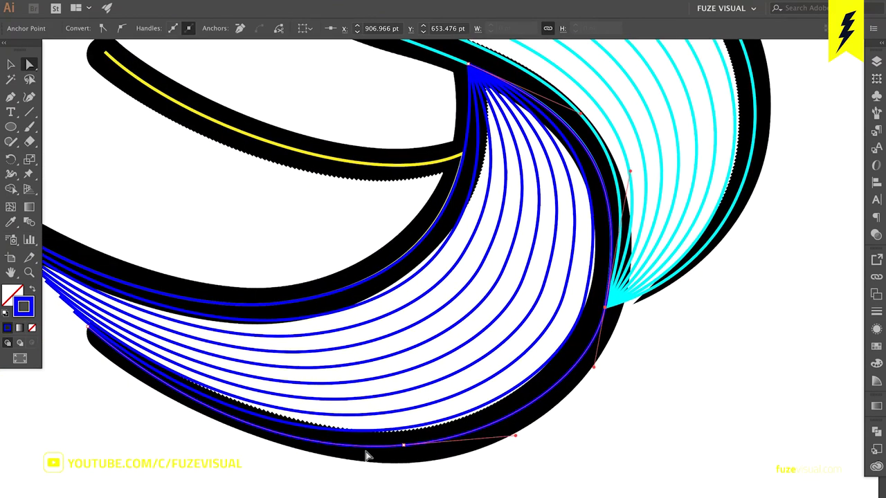
scroll(367, 455, left, 5)
scroll(360, 455, left, 2)
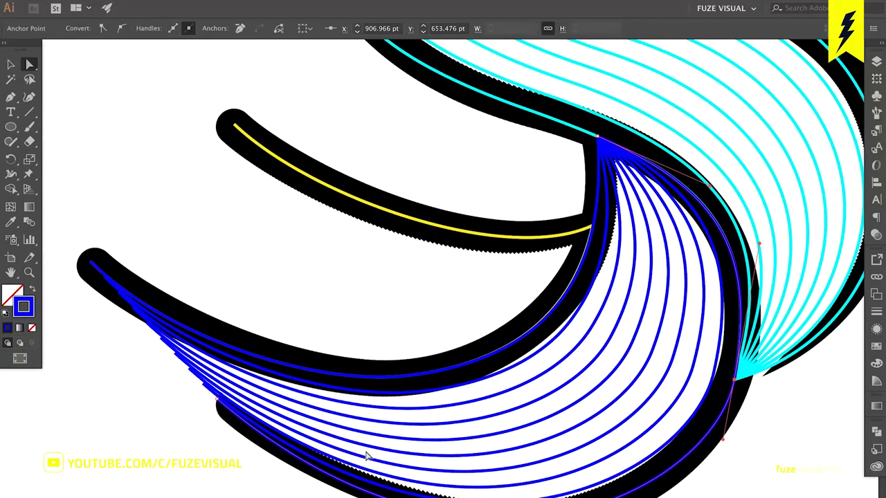
scroll(351, 457, up, 2)
- Try selecting the upper yellow path and the blue blend, then clear the selection
click(428, 290)
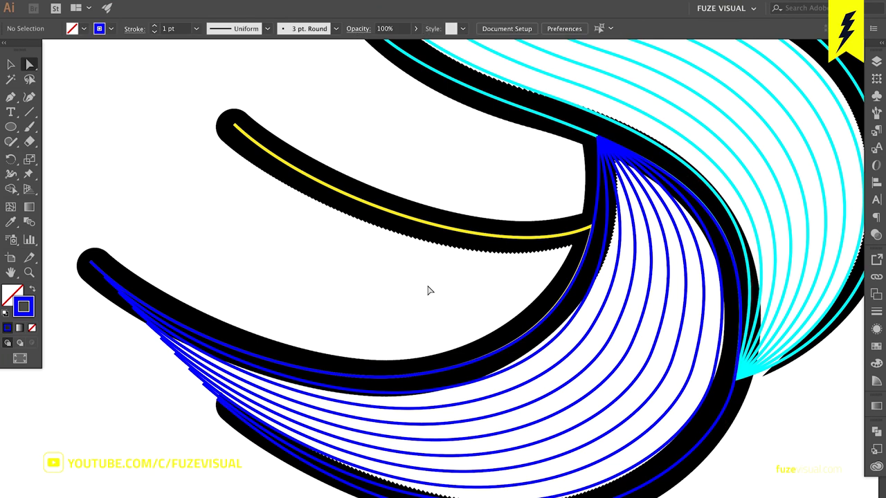
key(v)
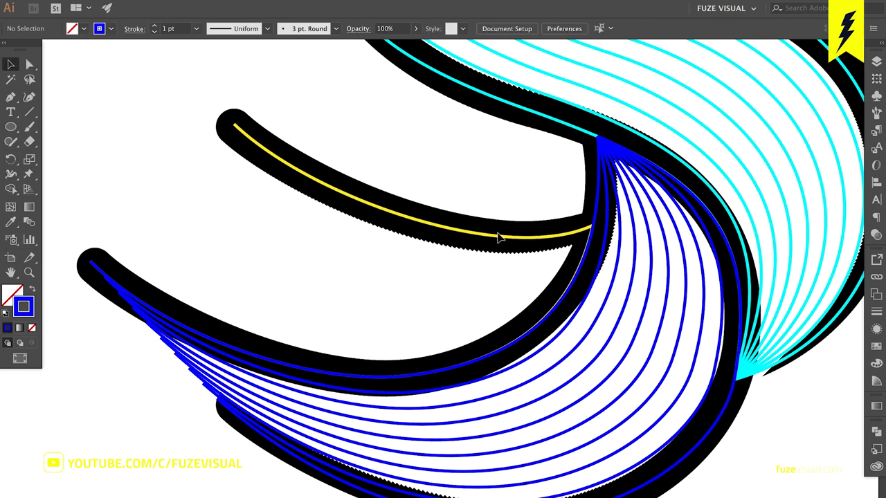
click(499, 236)
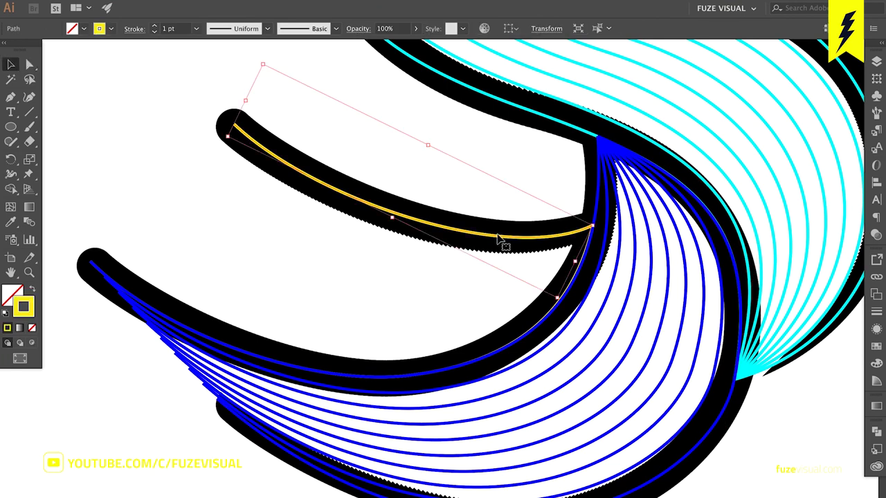
click(619, 340)
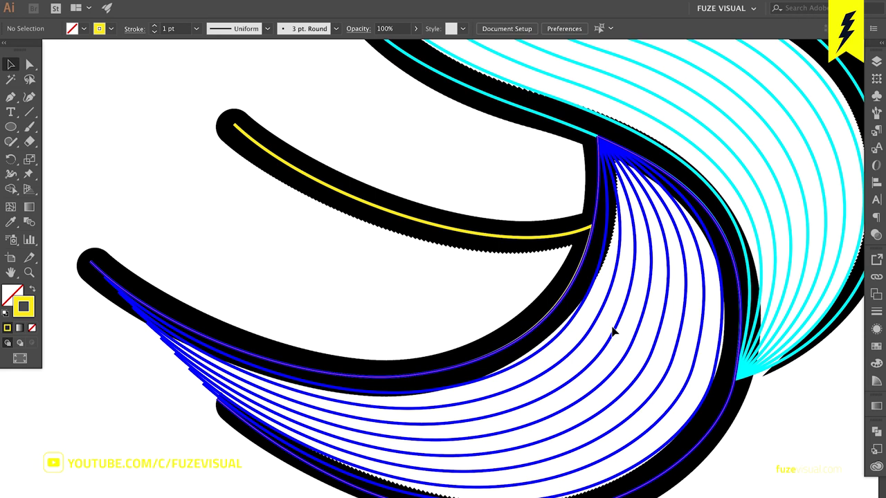
click(607, 164)
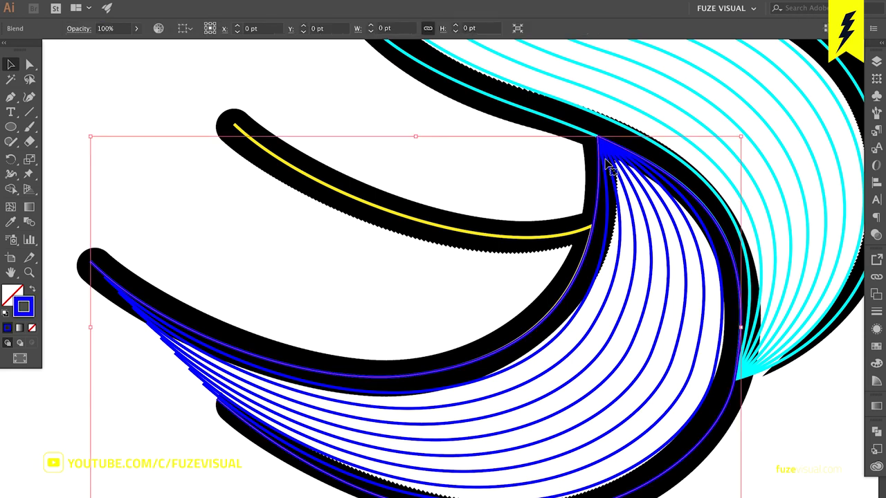
key(ctrl+shift+a)
- Blend the upper and lower yellow paths and accept the default Blend Options
click(516, 238)
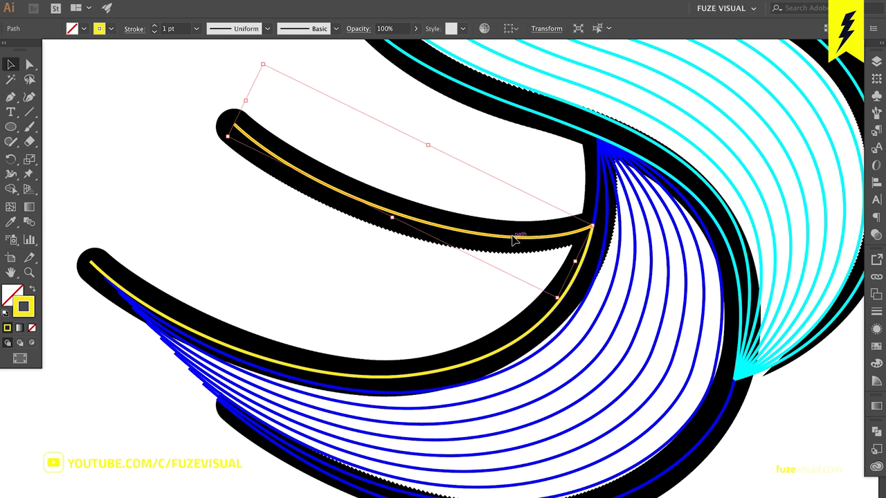
shift+click(482, 364)
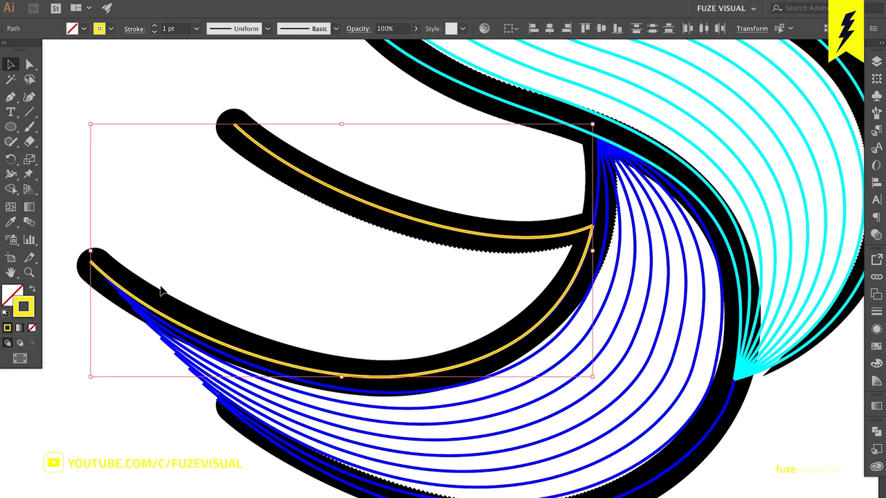
click(29, 221)
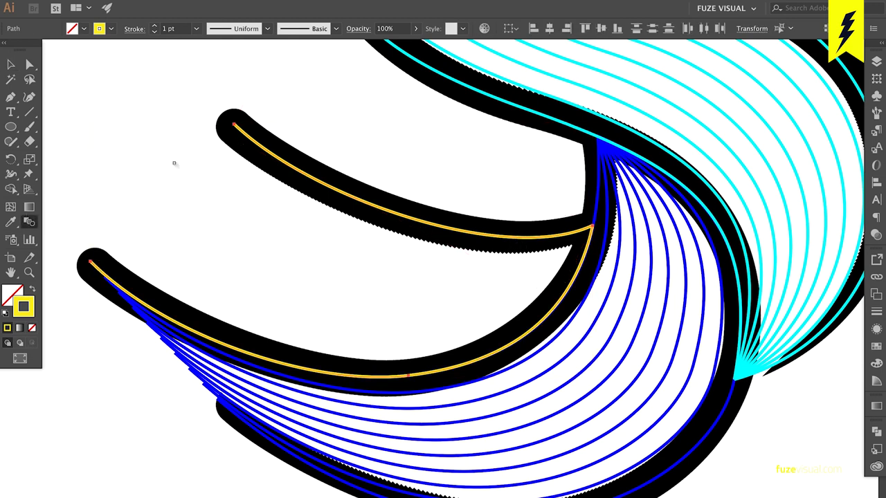
click(235, 128)
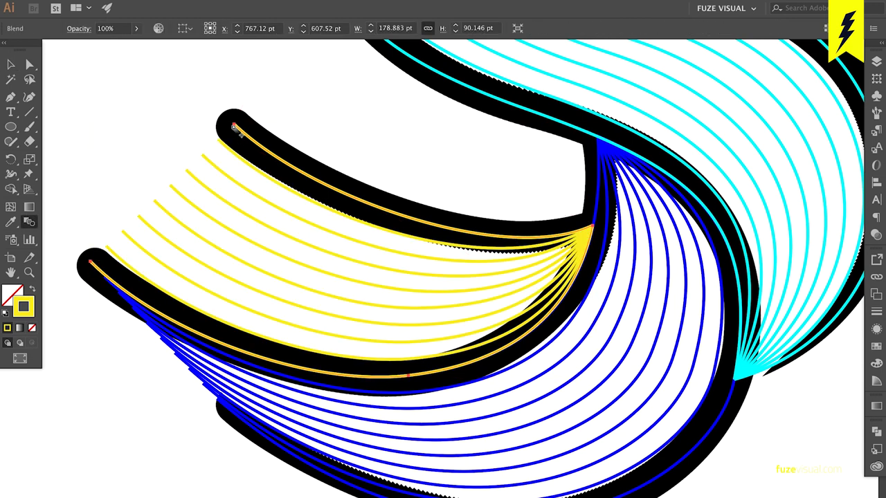
key(v)
double_click(29, 222)
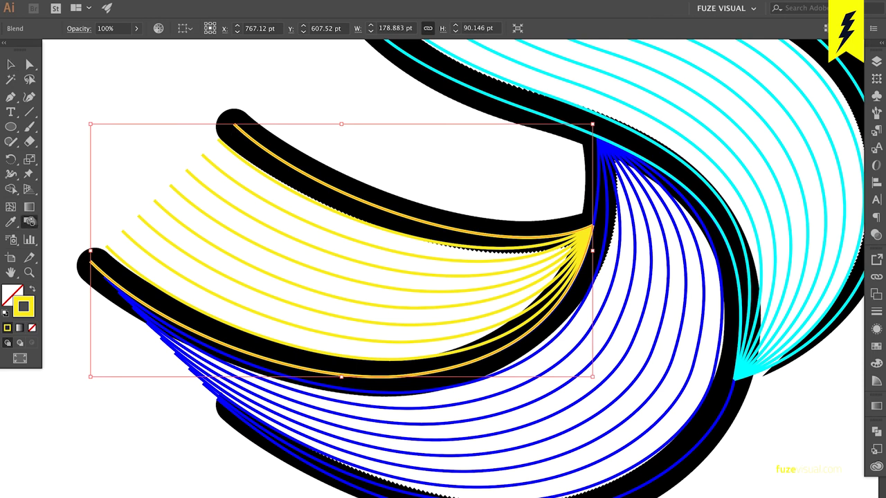
click(709, 469)
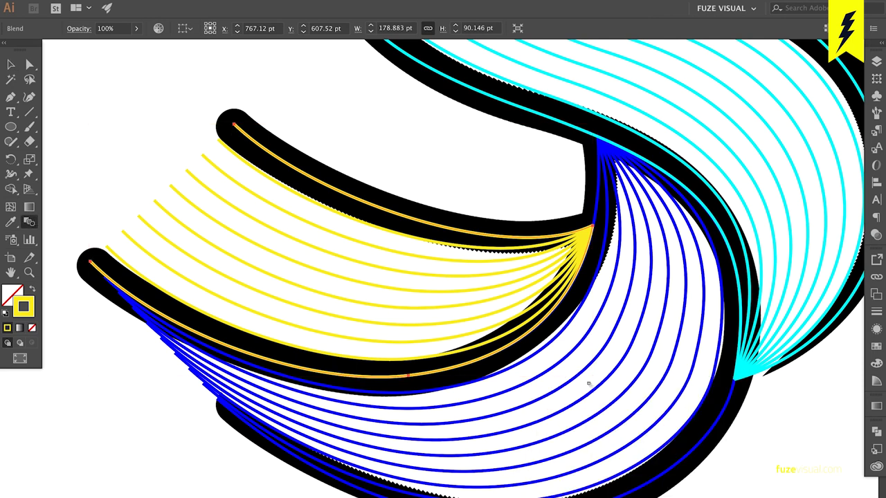
key(v)
click(446, 167)
- Zoom to fit and drag a copy of the striped S to the right of the original
key(ctrl+0)
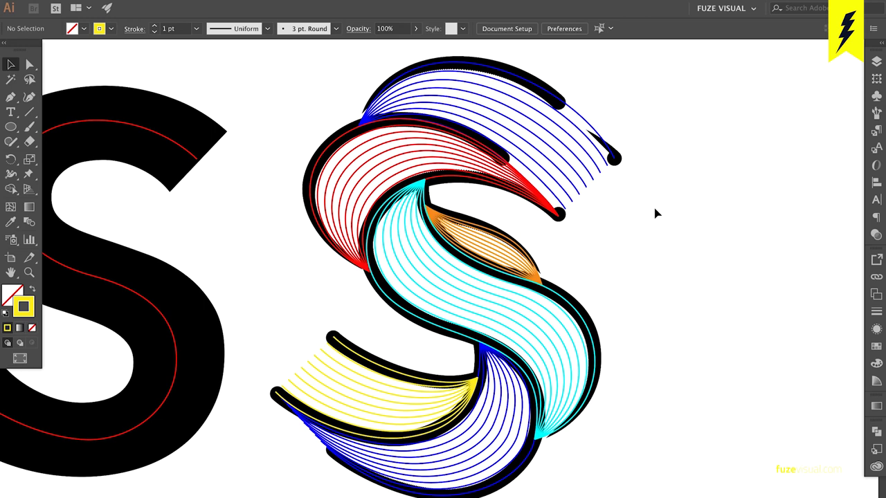
alt+scroll(656, 213, down, 2)
scroll(656, 213, right, 5)
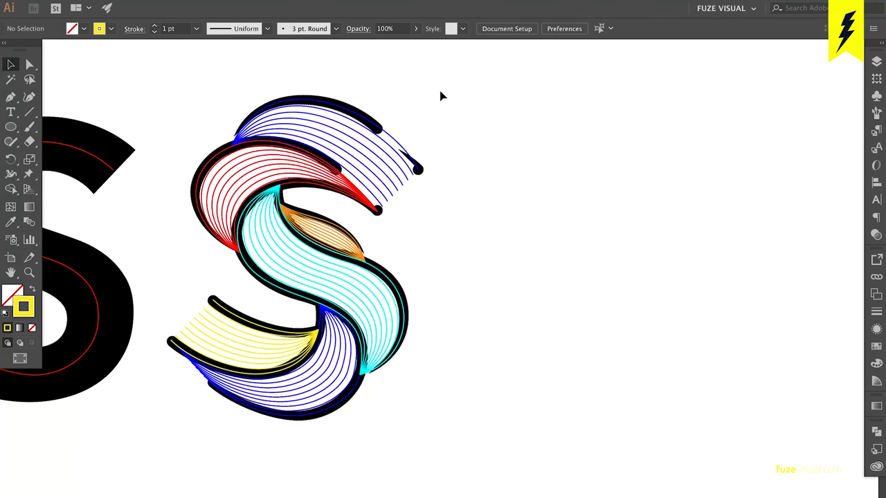
drag(298, 294, 564, 297)
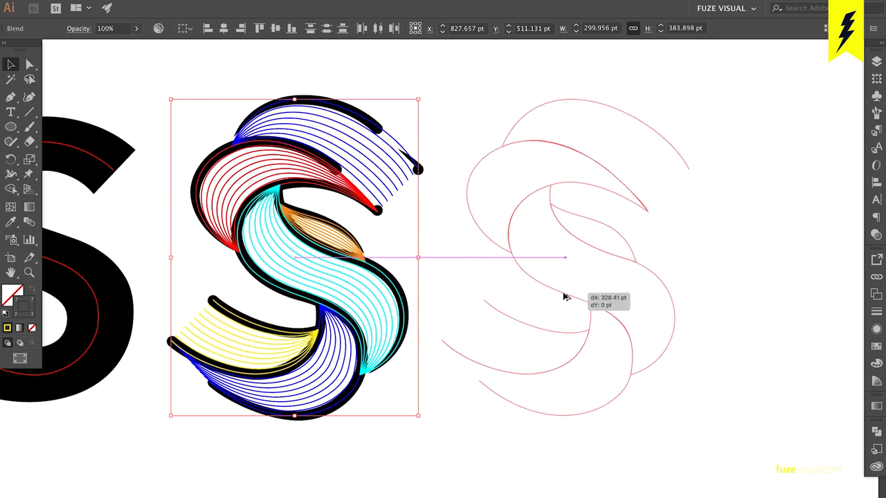
drag(564, 297, 565, 297)
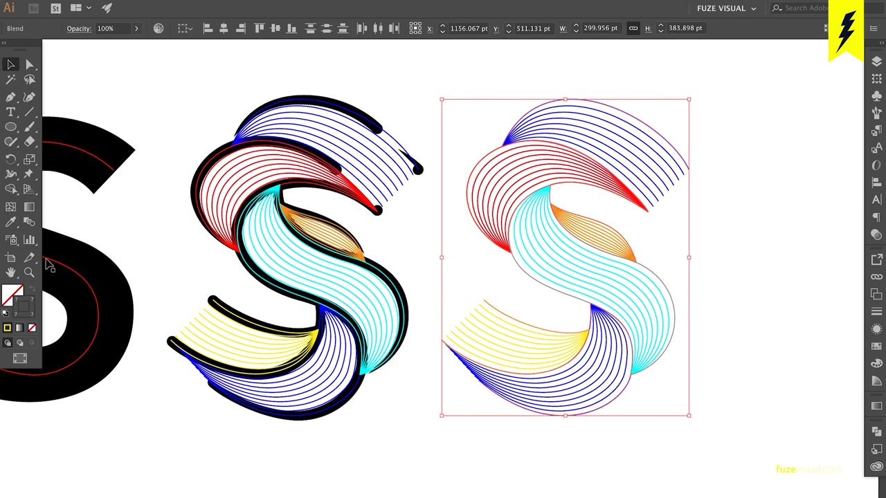
- Set the duplicate S's fill and stroke colours to pure black, then deselect
double_click(26, 304)
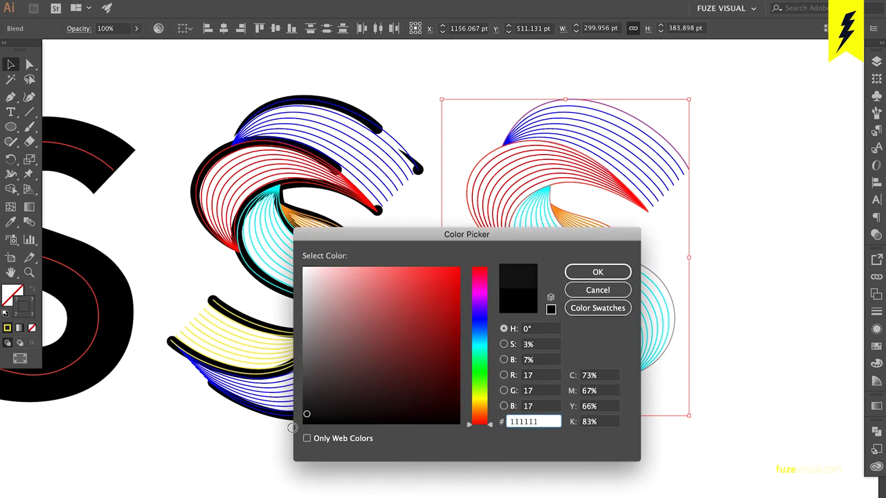
drag(309, 413, 294, 429)
click(619, 272)
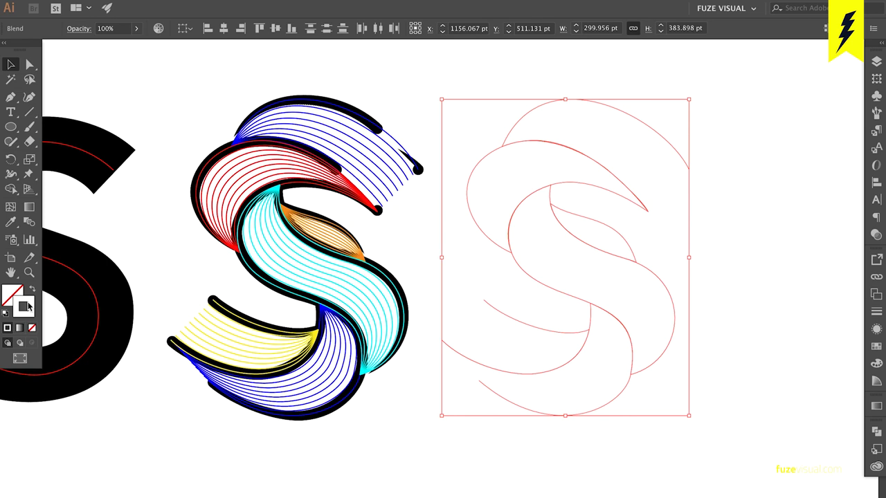
double_click(26, 306)
mouse_move(413, 389)
mouse_down()
mouse_move(404, 402)
mouse_move(301, 425)
mouse_up()
click(598, 272)
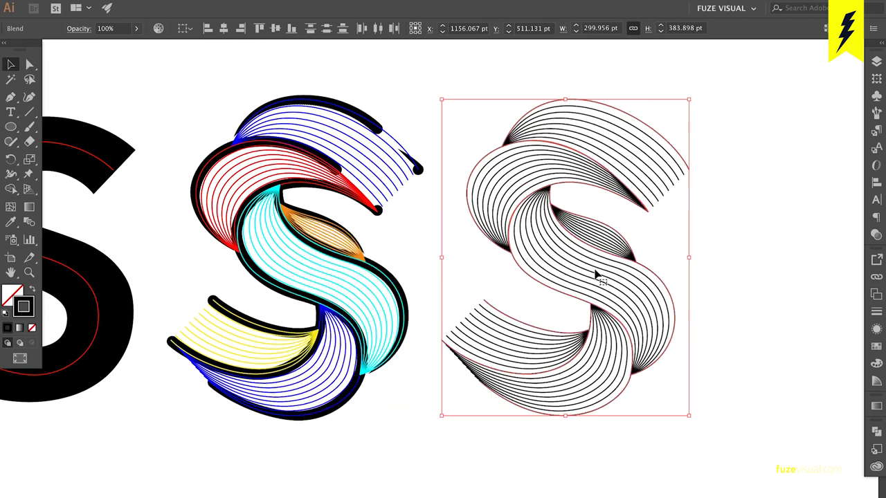
click(744, 241)
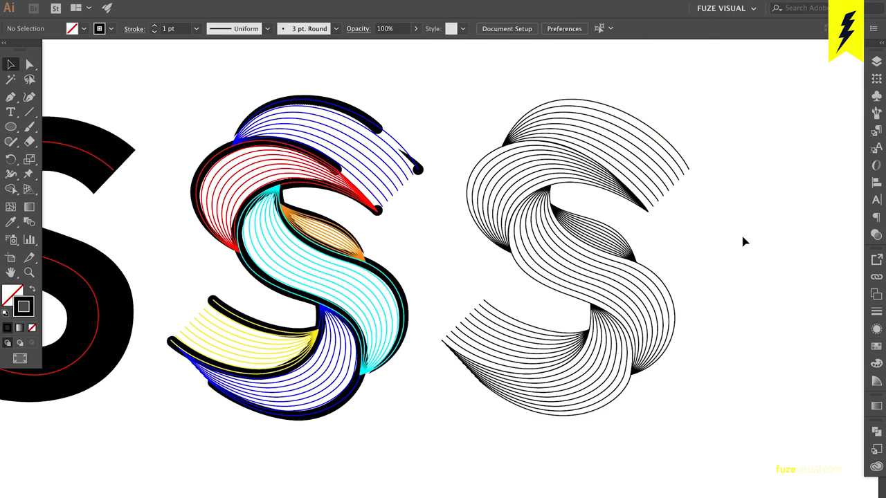
- Nudge the lower stripe's bottom-left anchor up two arrow steps, then zoom out to the whole S
scroll(744, 241, up, 3)
scroll(745, 241, down, 1)
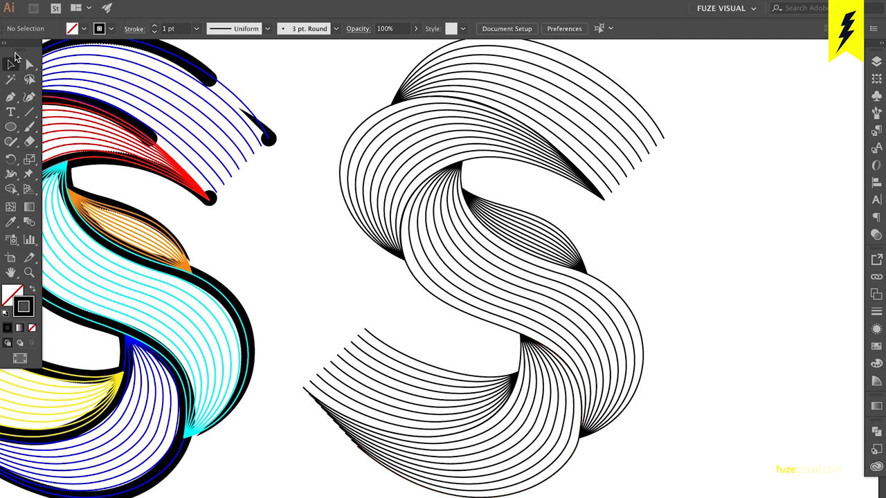
click(29, 64)
click(357, 447)
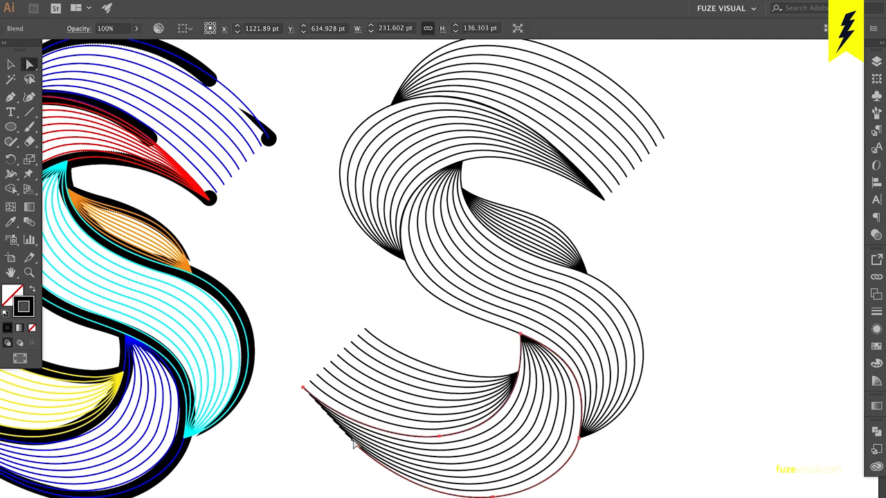
click(359, 449)
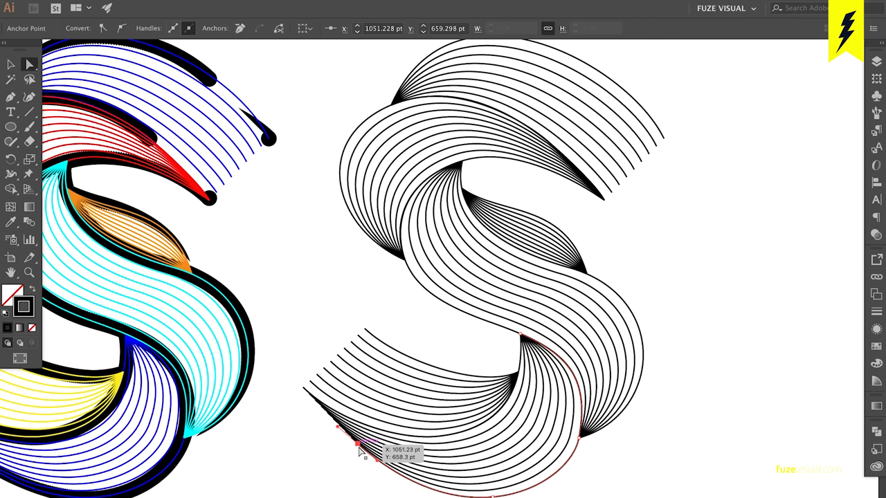
key(Up)
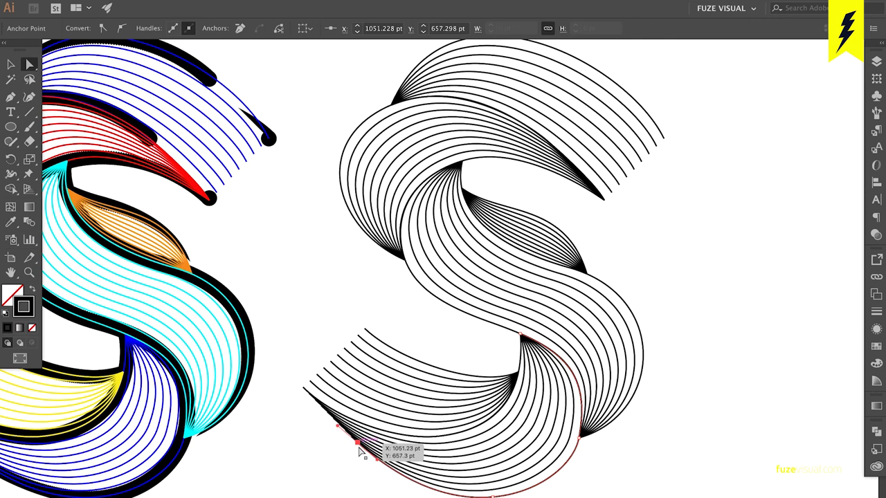
key(Up)
key(Up)
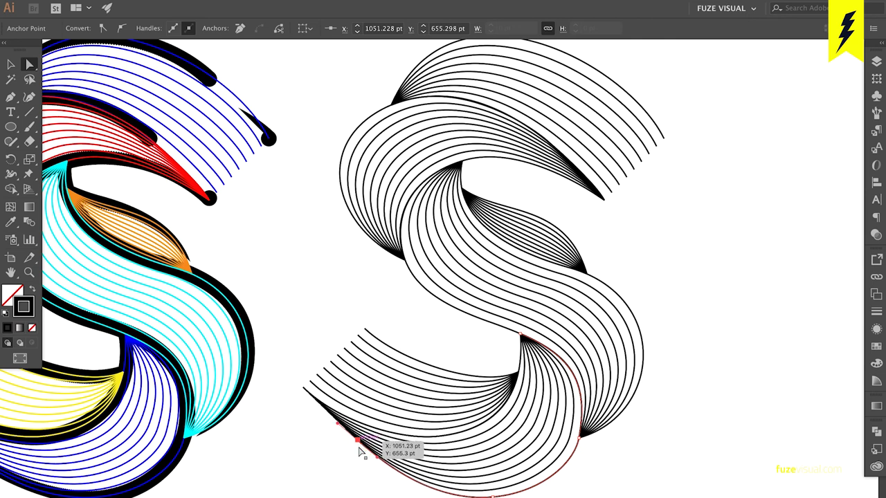
click(309, 468)
scroll(309, 469, down, 1)
scroll(309, 470, down, 1)
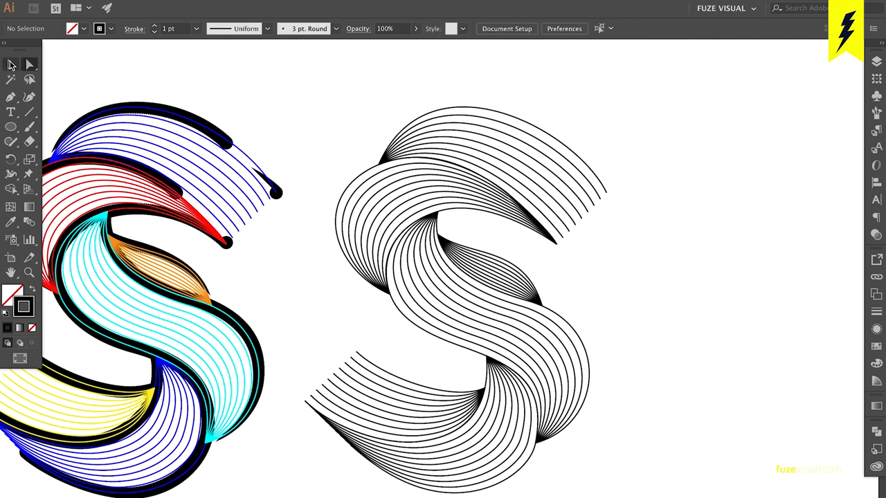
- Alt-drag a duplicate of the S blend to the right
click(11, 65)
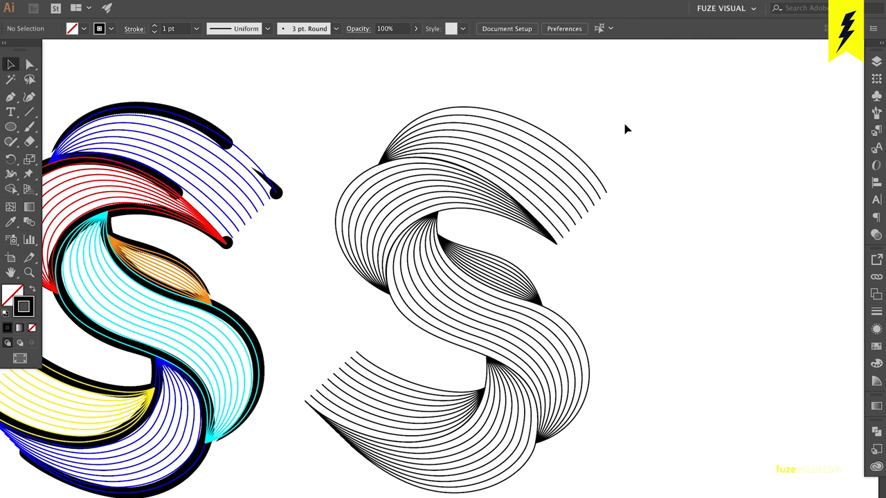
click(388, 418)
drag(422, 421, 718, 410)
scroll(609, 415, right, 5)
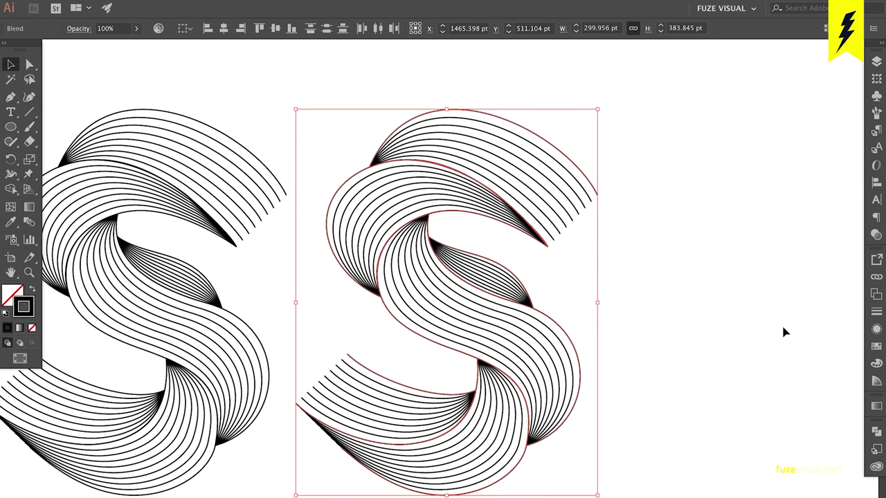
- Give the copied blend's stripes a 2 pt stroke with the elliptical tapered width profile
click(877, 312)
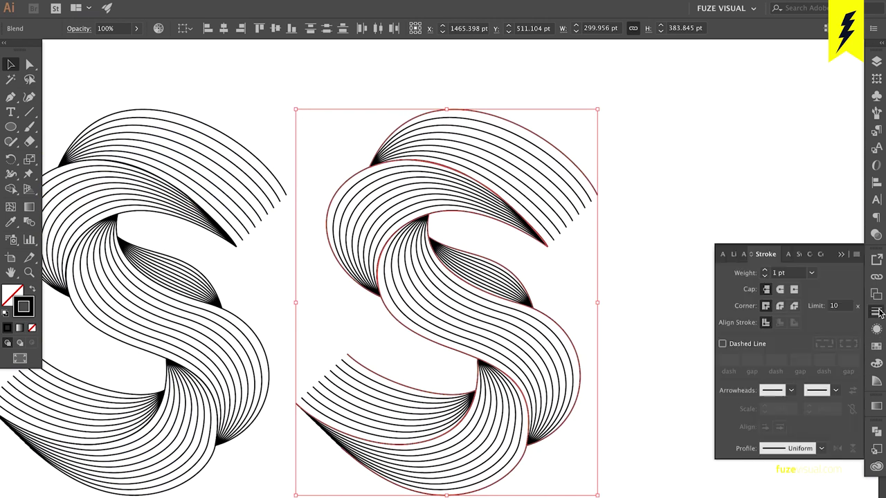
click(765, 270)
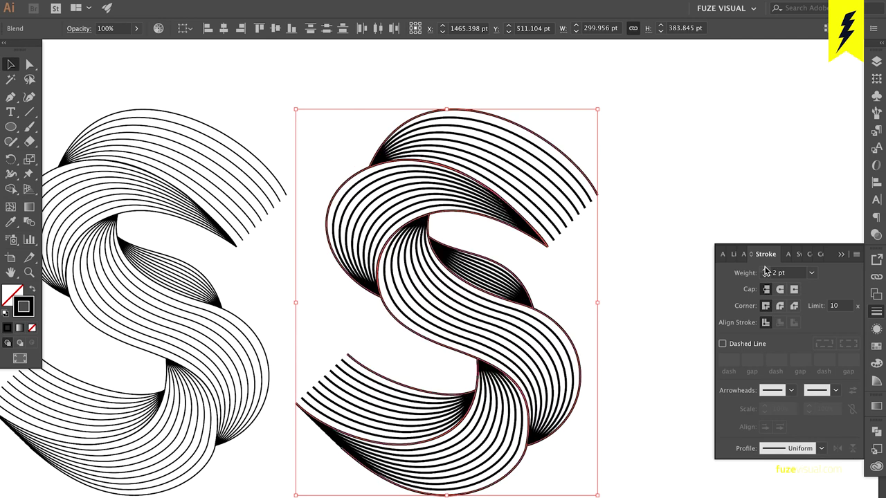
click(803, 450)
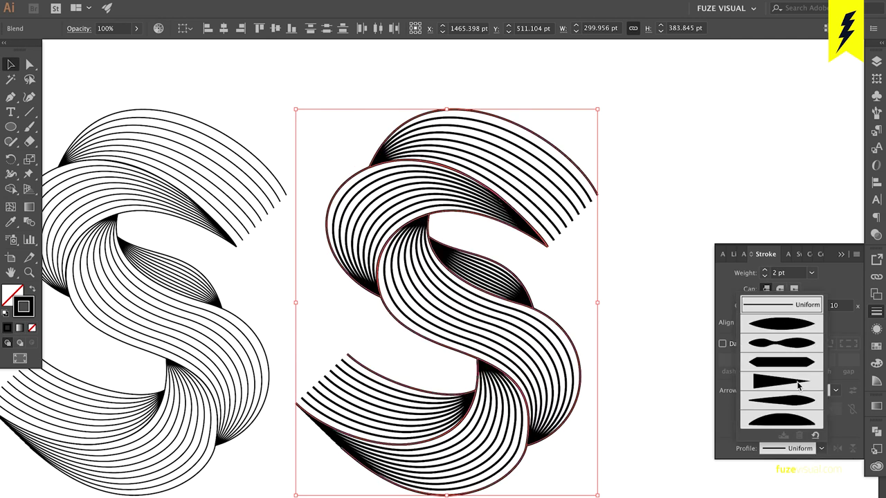
click(784, 326)
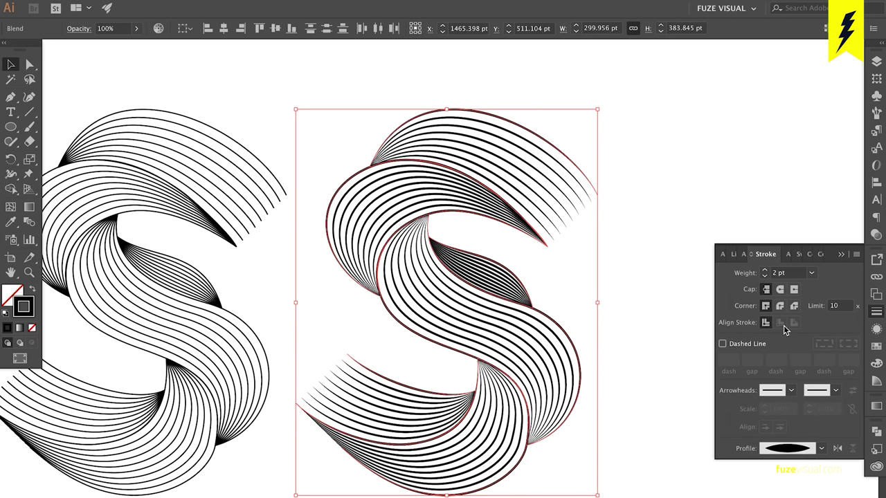
click(765, 271)
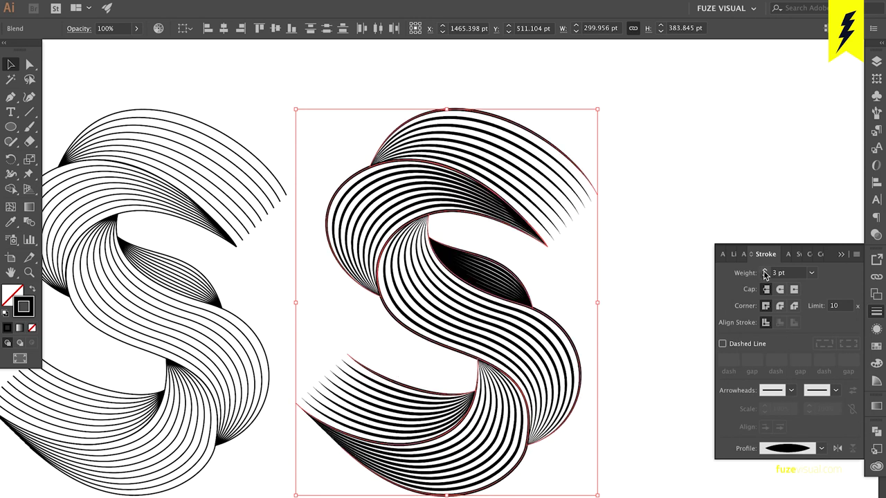
click(765, 277)
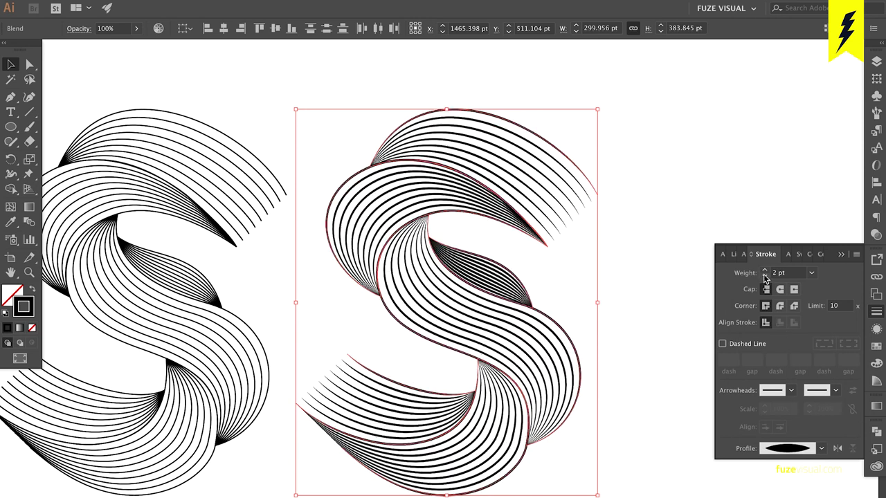
click(670, 275)
click(530, 221)
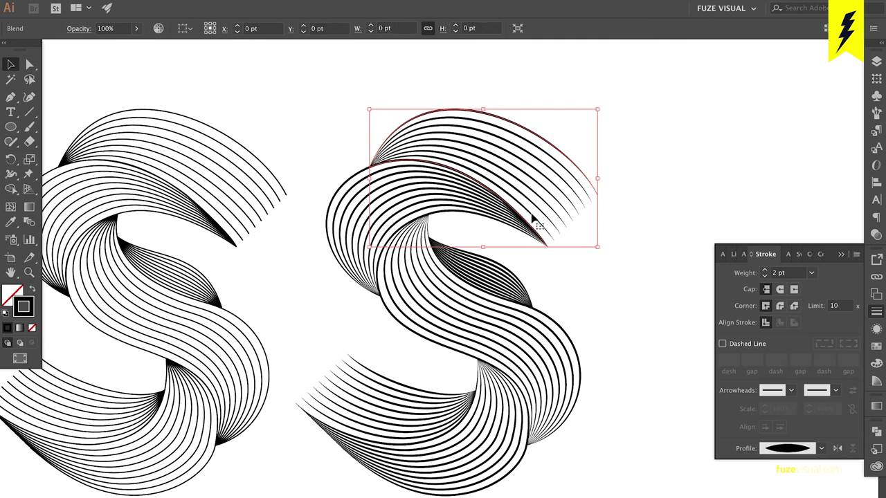
click(408, 470)
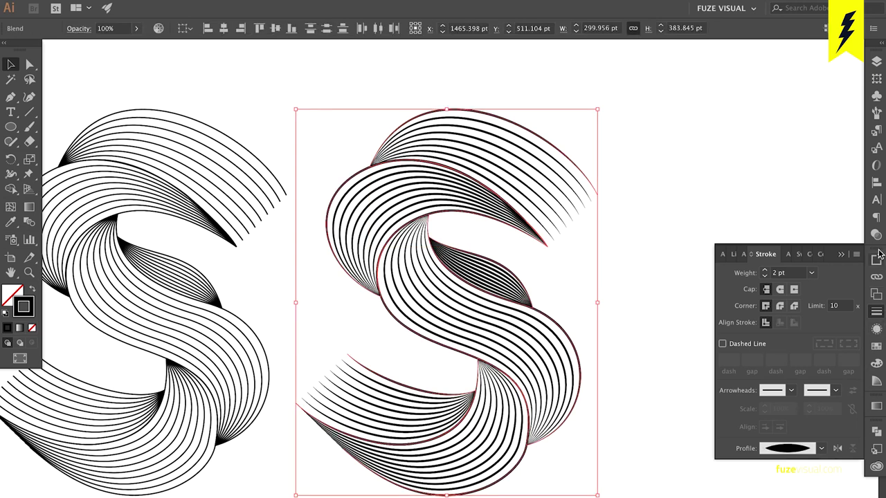
- Apply a linear white-to-black gradient to the copied S blend's stripes
click(876, 406)
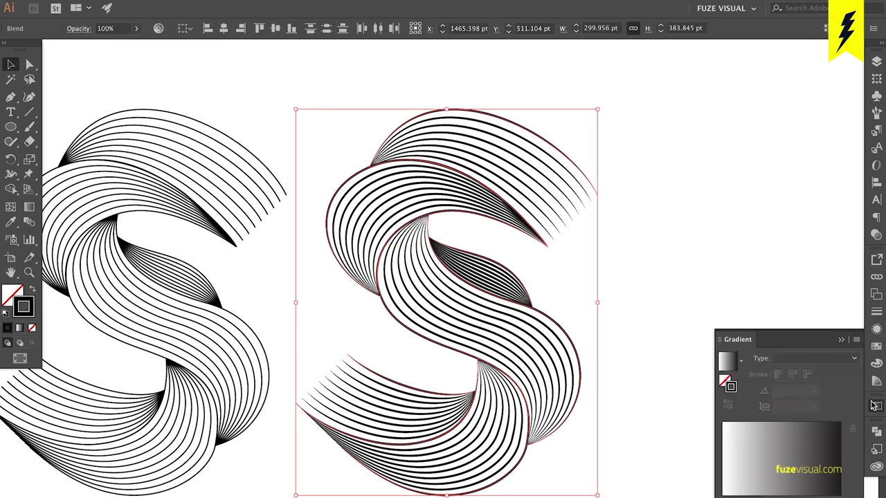
click(756, 452)
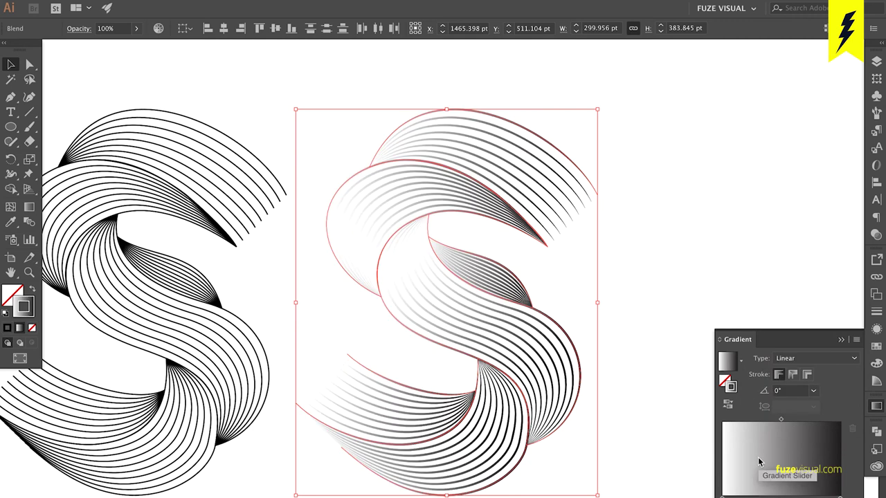
click(661, 235)
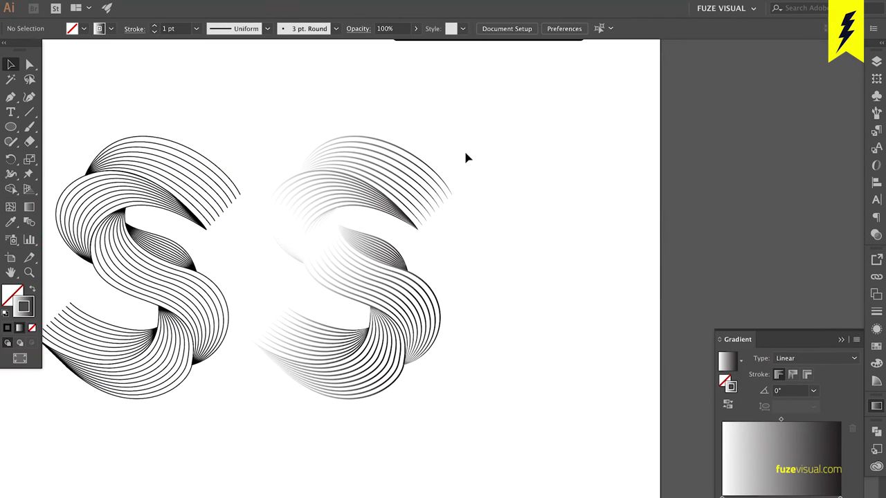
- Draw a square covering the copied S and swap its colours to a black fill
drag(11, 127, 50, 133)
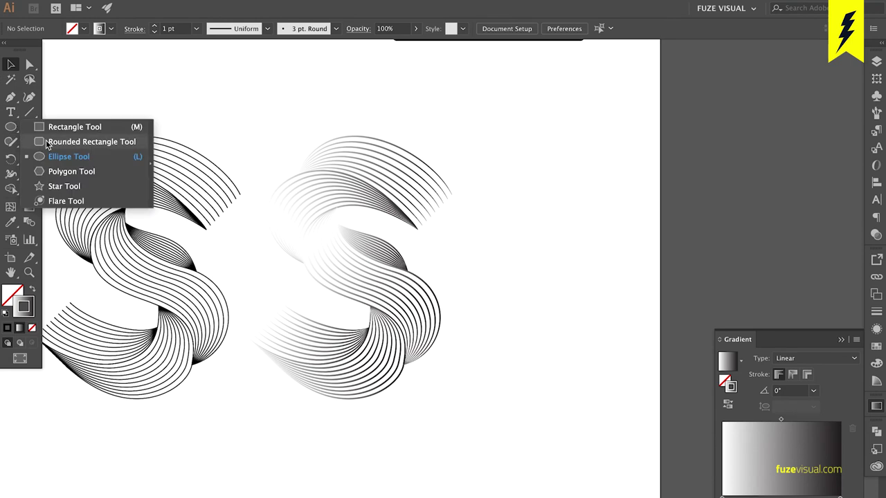
drag(247, 130, 533, 416)
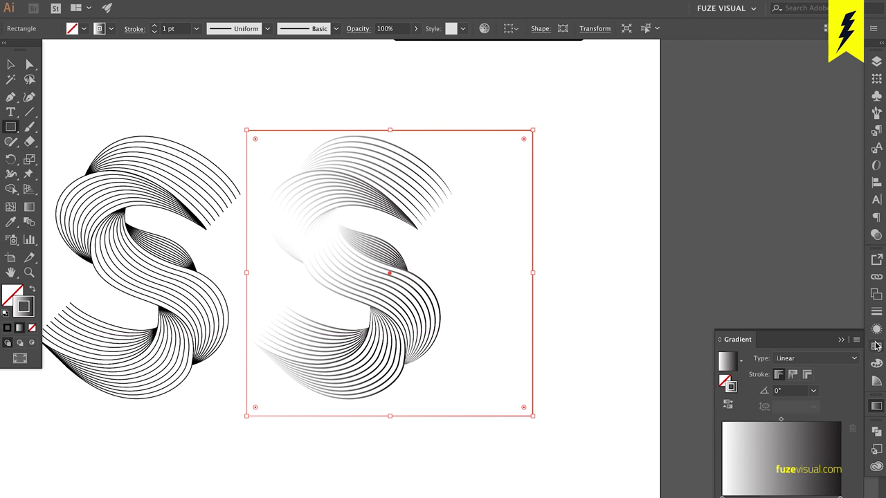
click(876, 346)
click(744, 298)
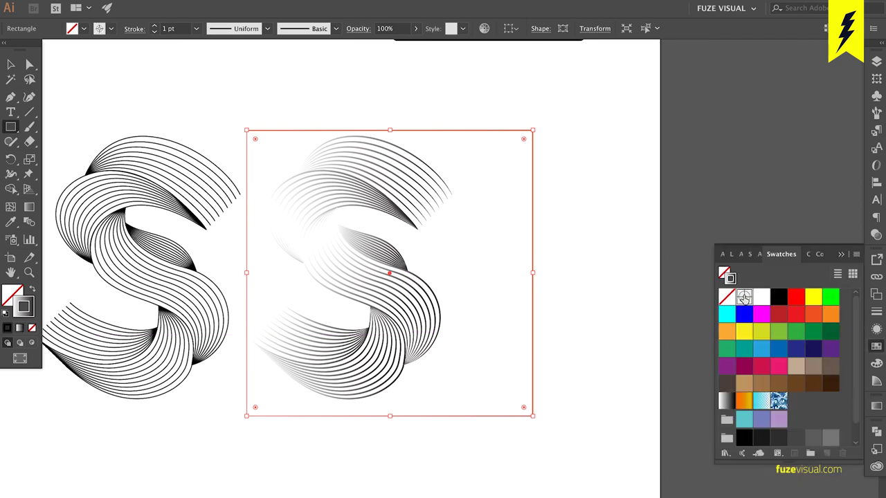
click(779, 299)
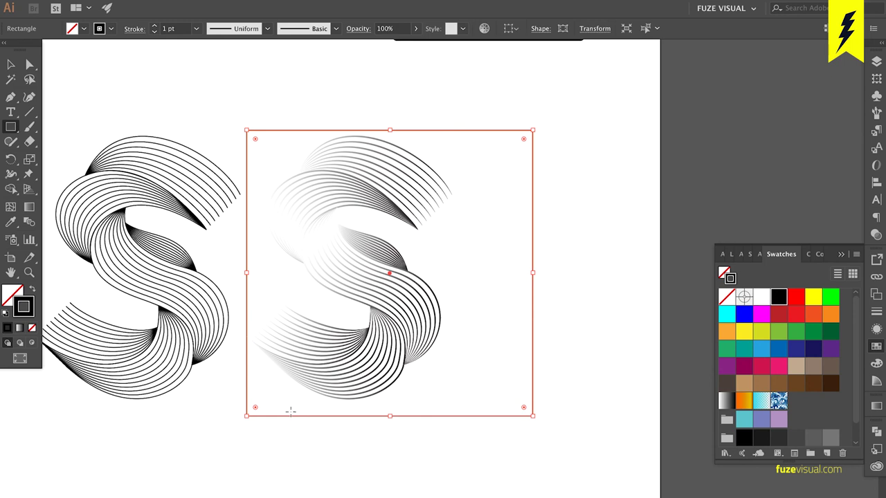
click(32, 290)
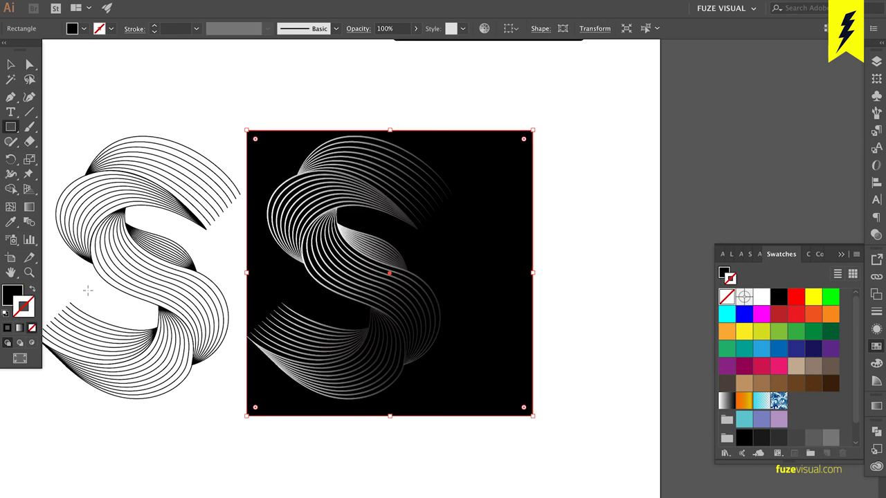
- Set the square's outline to None and its fill to Registration black
key(v)
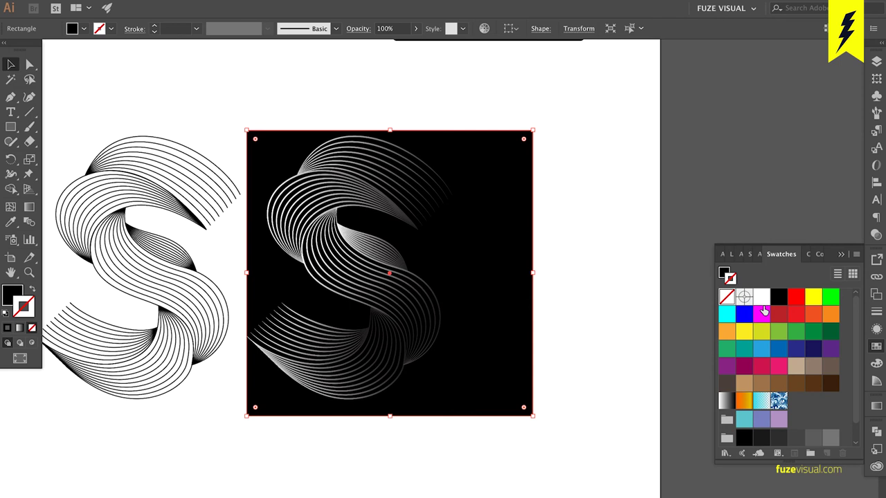
click(778, 298)
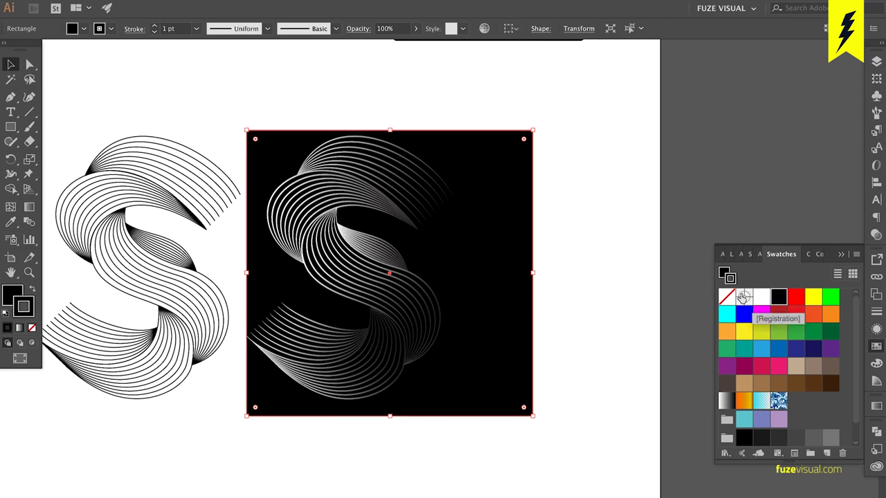
click(743, 297)
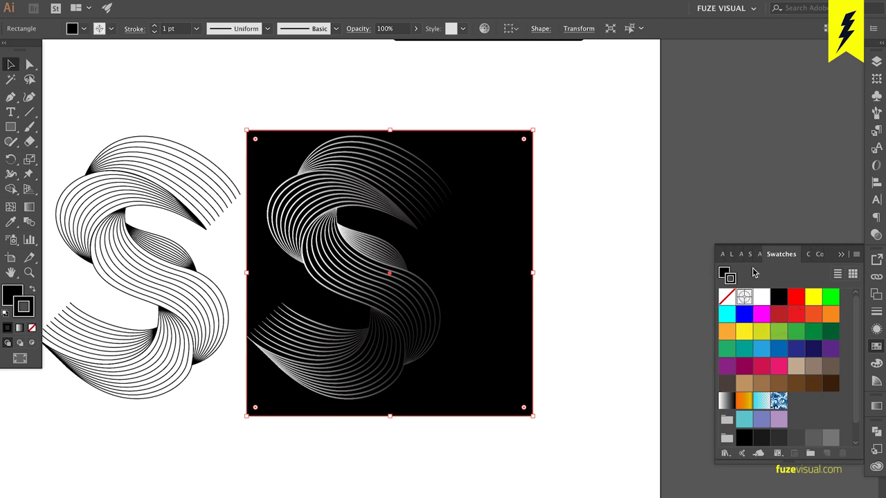
click(32, 327)
click(12, 294)
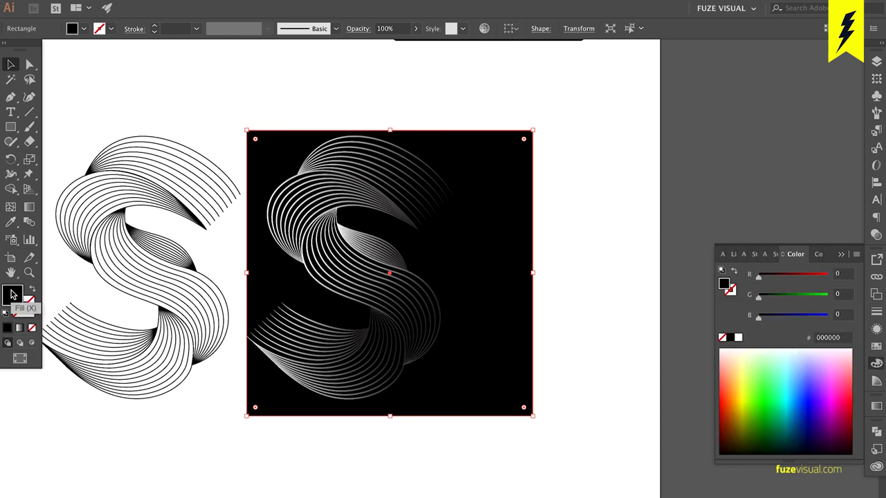
click(876, 346)
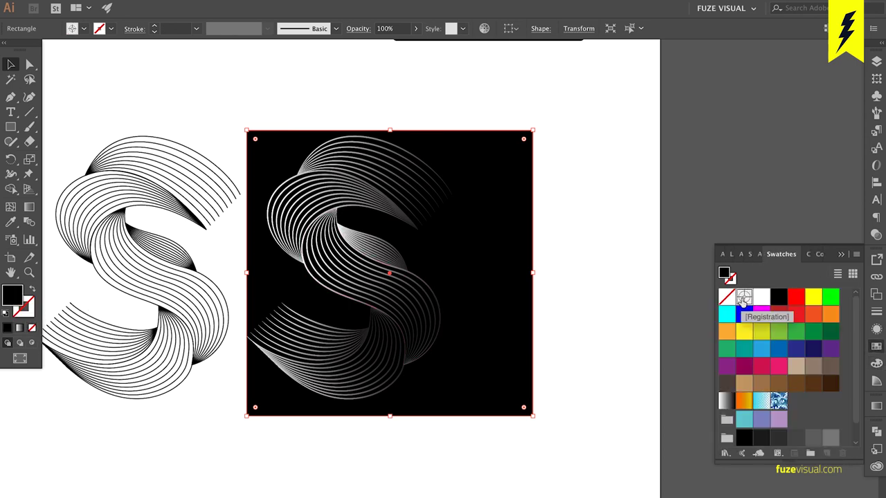
click(744, 297)
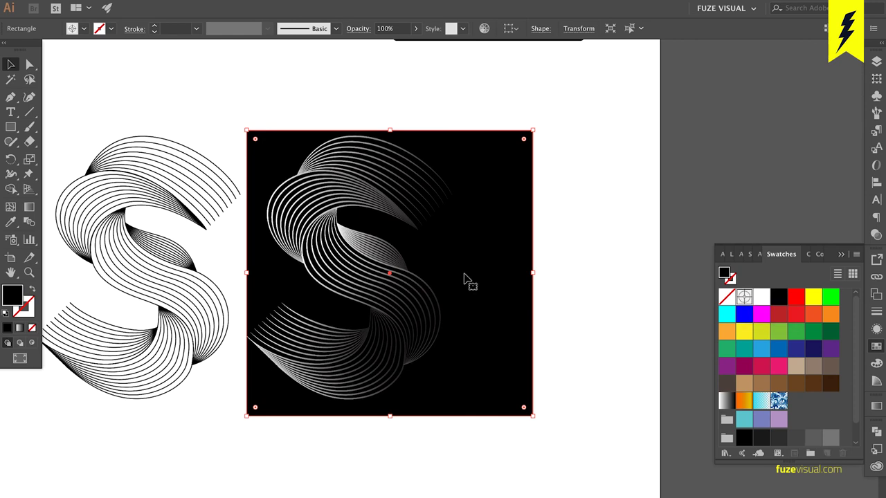
click(414, 292)
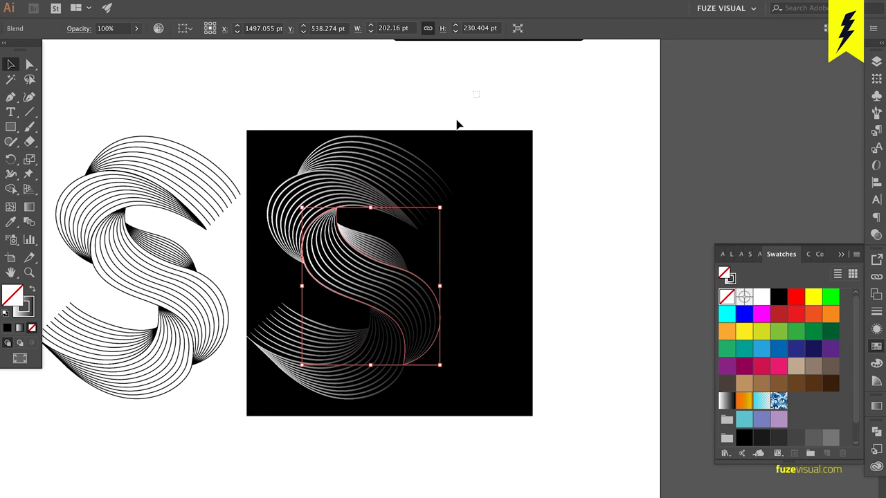
- Shift the S blend right inside the black square
drag(479, 90, 279, 427)
shift+click(497, 306)
key(shift+Right)
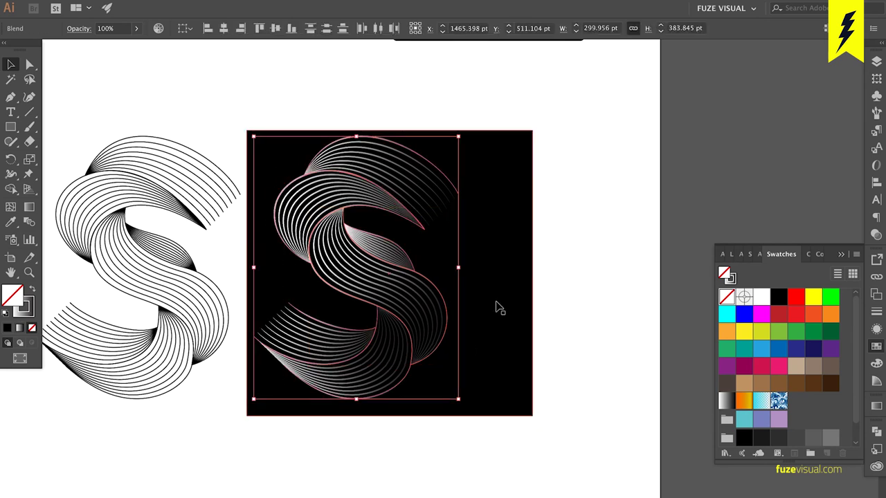
key(shift+Right)
key(shift+Right)
key(shift+Right)
key(shift+Right)
key(Right)
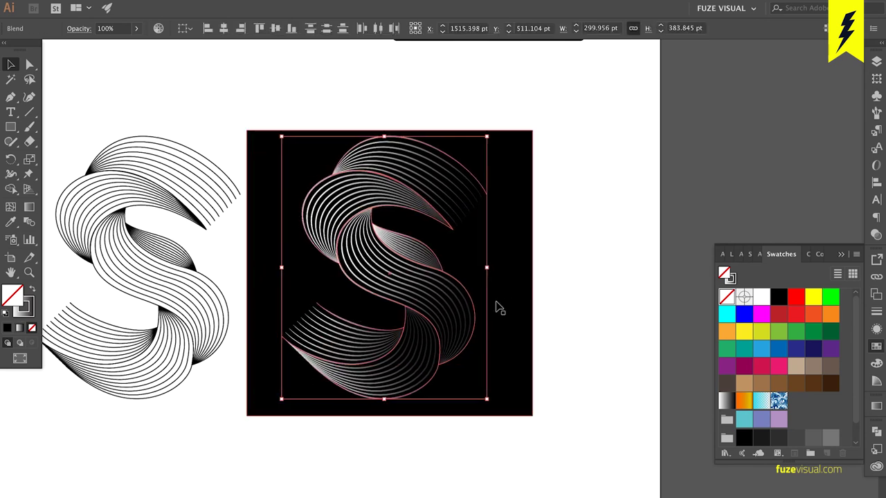
key(Right)
- Nudge the black square up two steps, then reselect the S blend
click(496, 307)
key(Up)
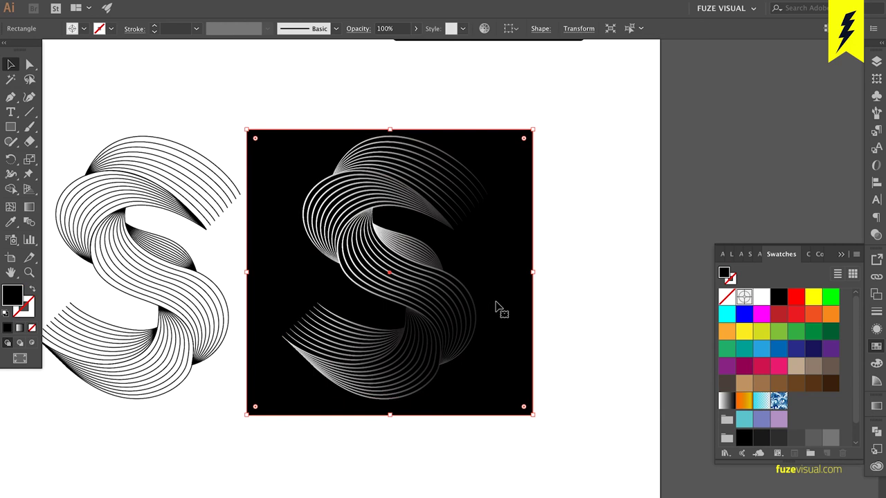
key(Up)
key(Up)
key(Up)
key(Up)
key(Up)
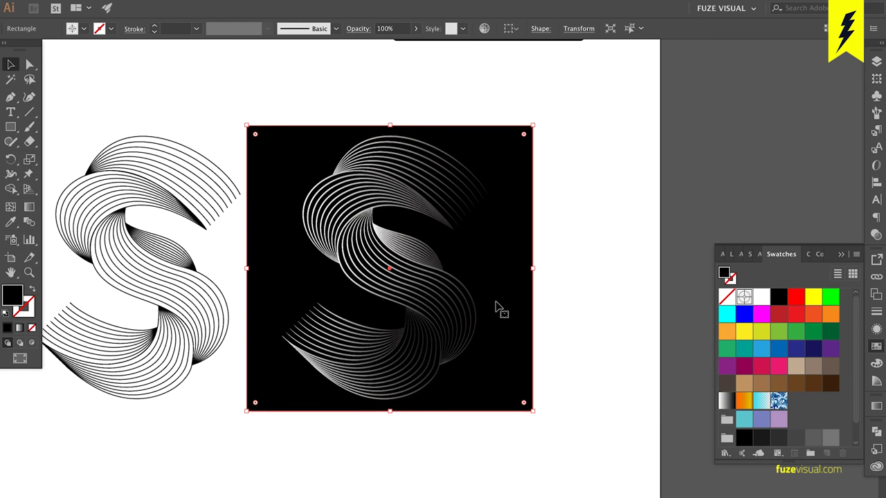
click(620, 152)
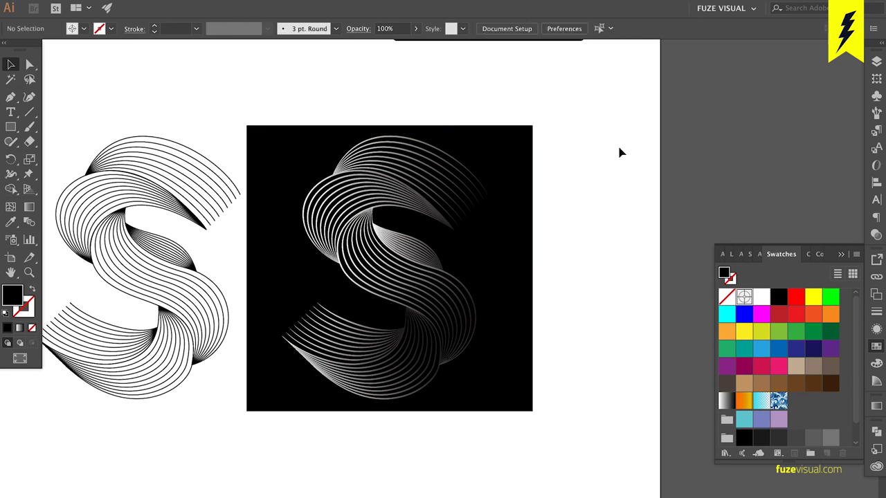
click(350, 403)
key(ctrl+alt+bracketright)
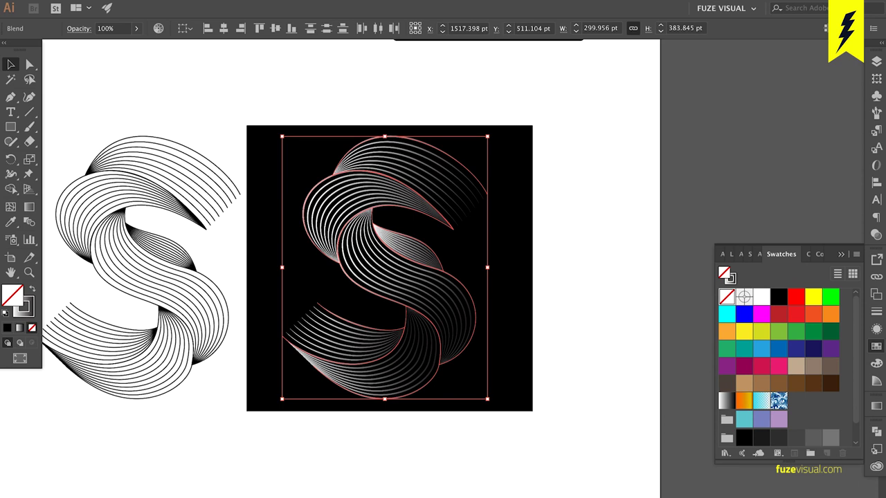
- Set the stroke gradient's dark end stop to the Black swatch
click(877, 406)
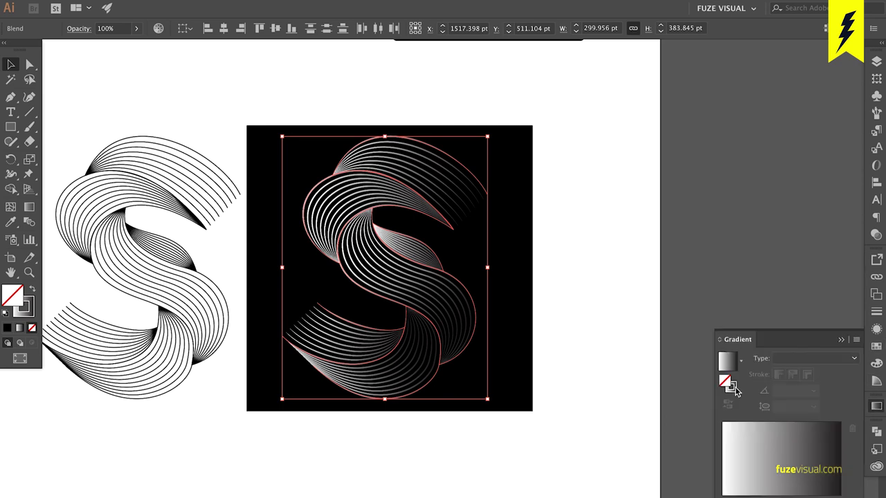
click(733, 387)
double_click(840, 496)
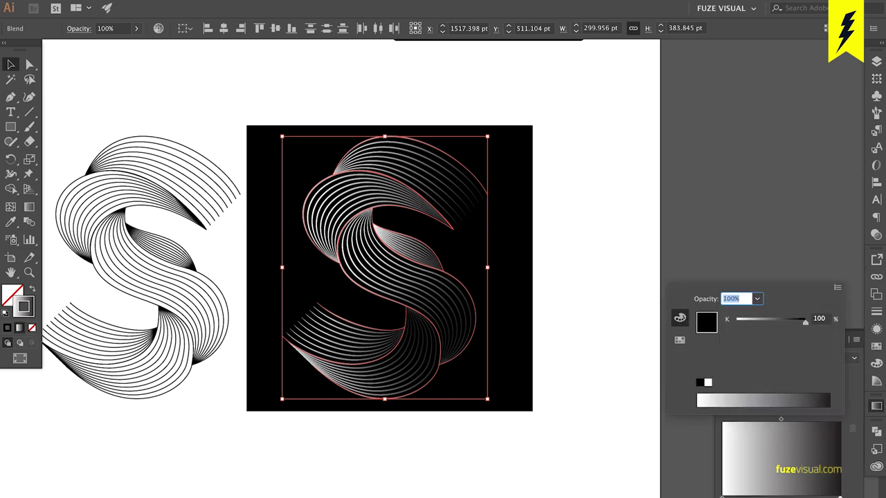
click(837, 288)
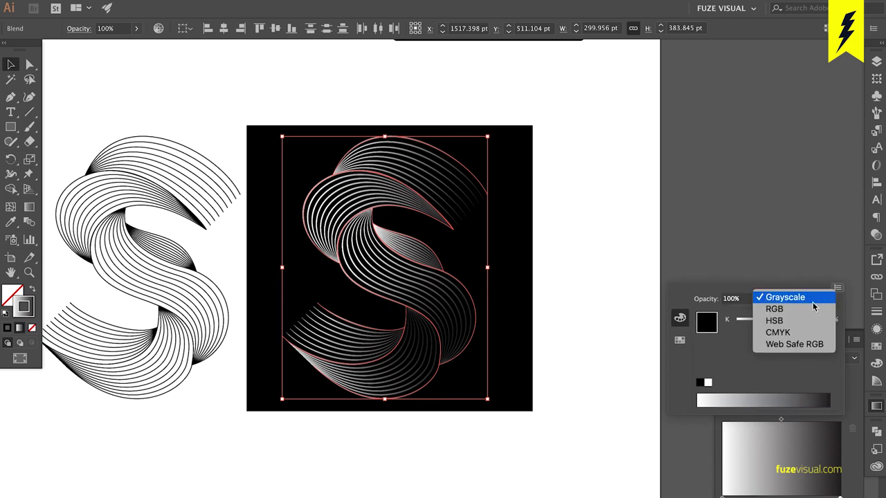
click(680, 340)
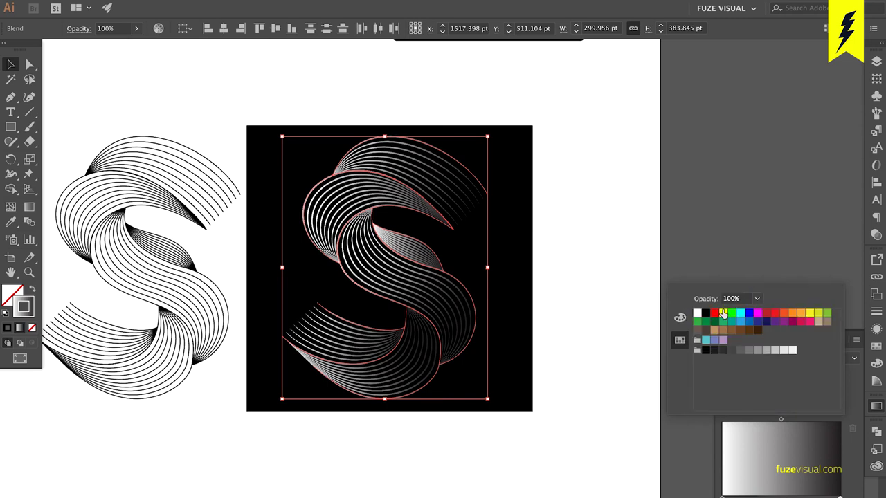
click(706, 315)
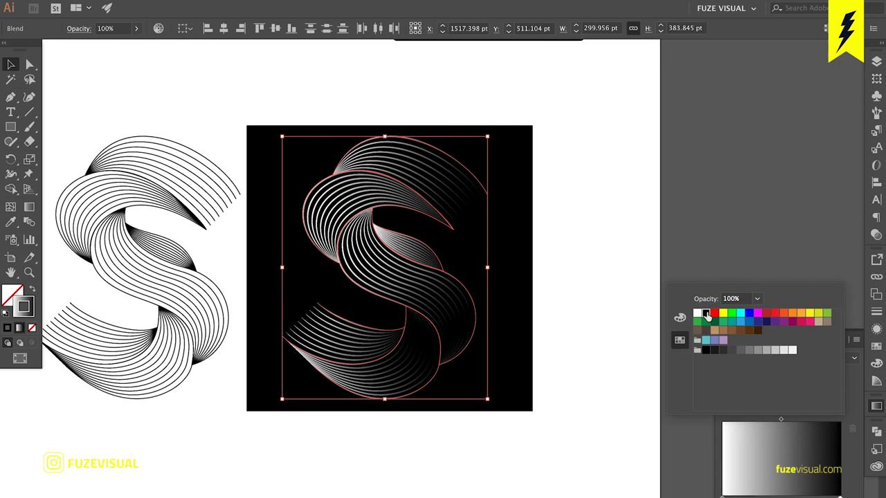
- Give the background square a black fill instead of a black outline, then reselect the S
click(535, 372)
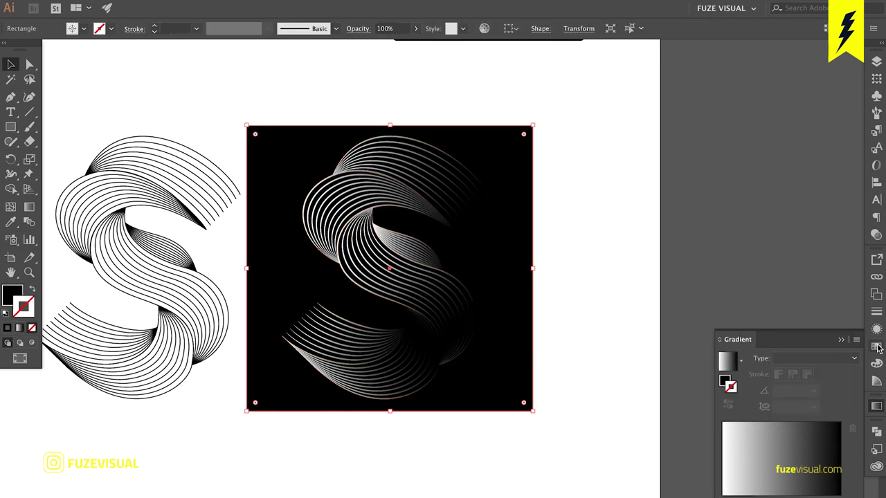
click(876, 346)
click(780, 297)
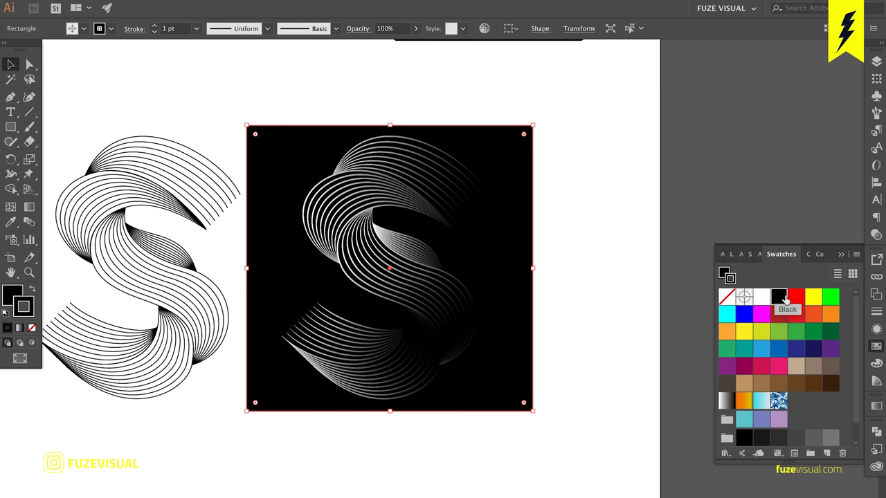
key(ctrl+z)
click(724, 272)
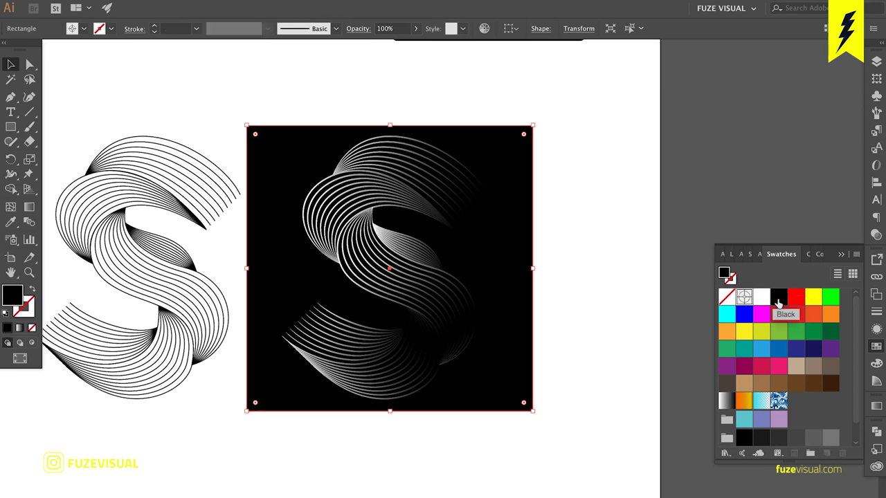
click(780, 298)
click(573, 251)
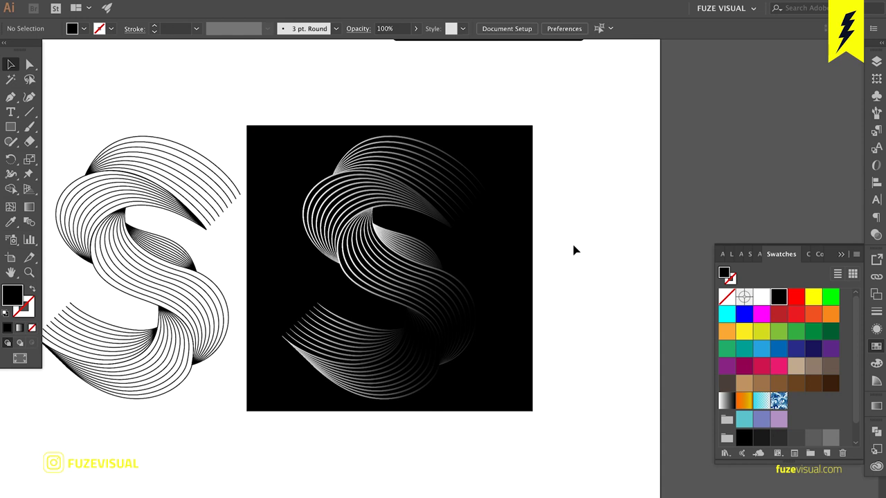
click(396, 271)
click(440, 100)
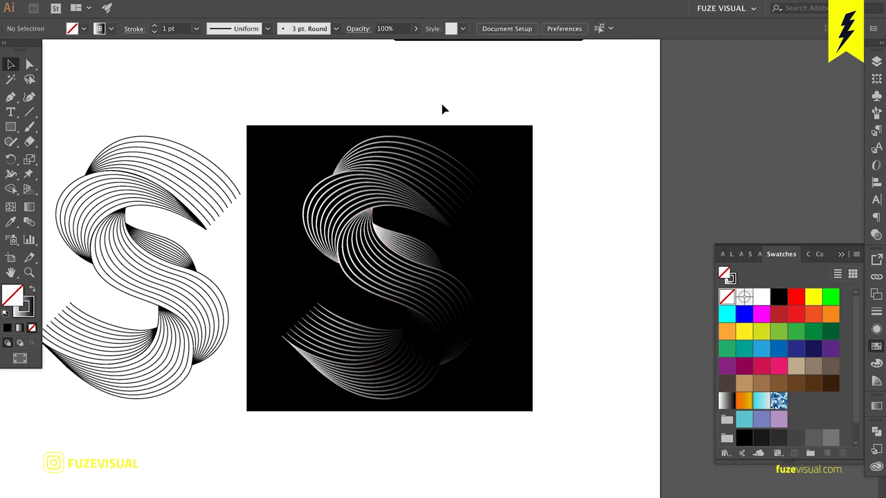
drag(440, 101, 360, 389)
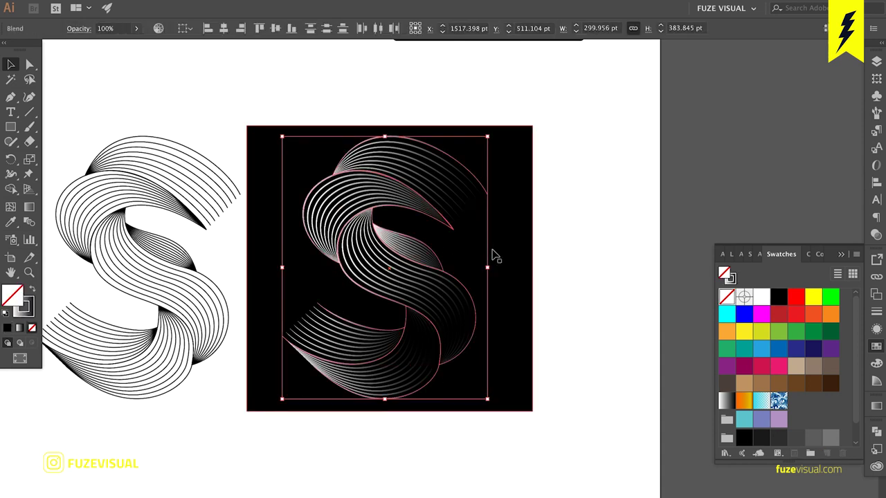
- Check the S blend's context menu options, then deselect and zoom in on the S
right_click(405, 266)
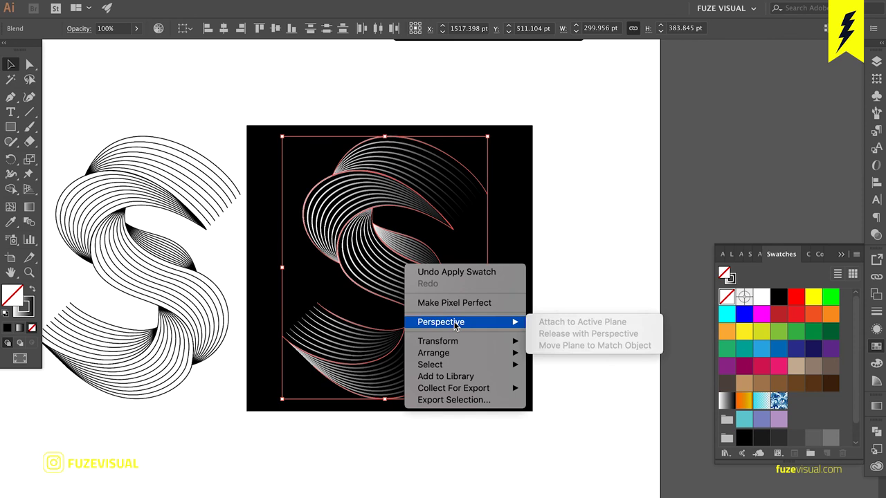
mouse_move(433, 353)
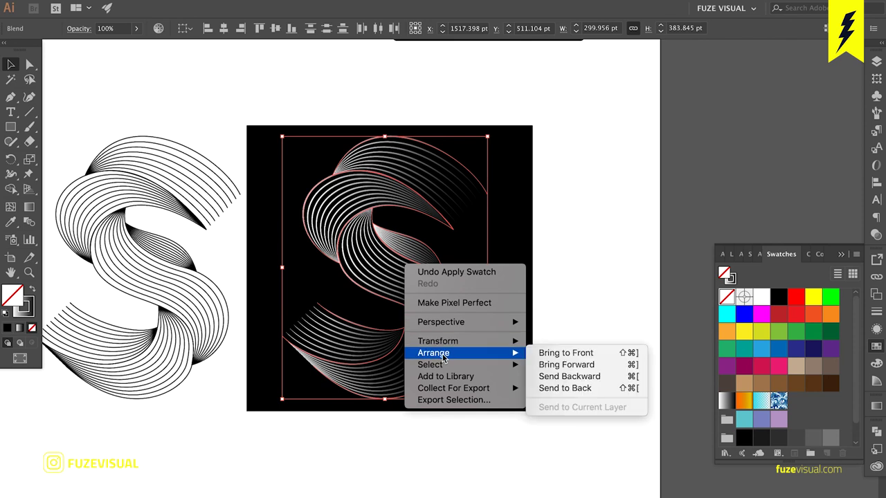
click(374, 217)
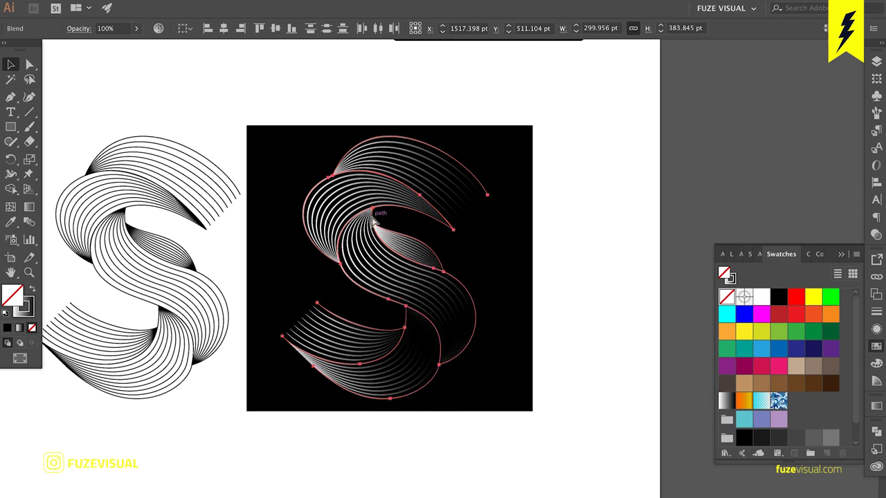
click(651, 243)
click(369, 282)
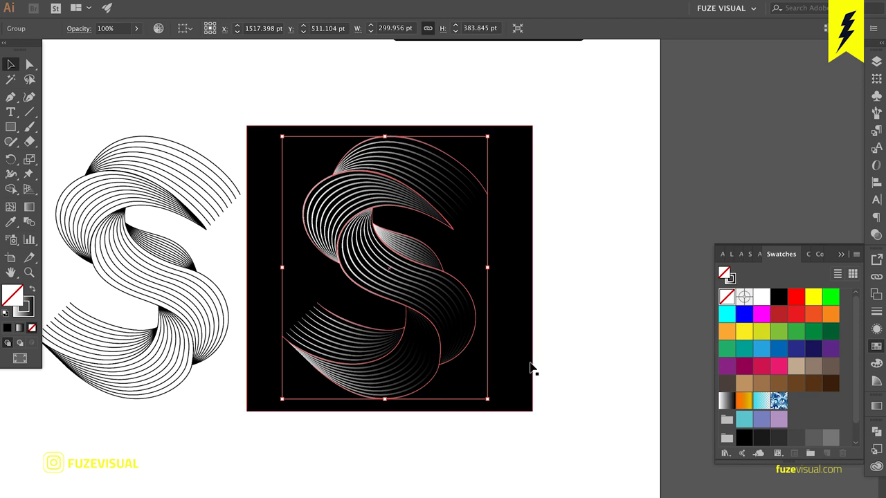
click(579, 398)
scroll(580, 398, up, 2)
- Widen the white part of the S group's stroke gradient and preview the result
scroll(581, 398, up, 4)
scroll(580, 398, left, 3)
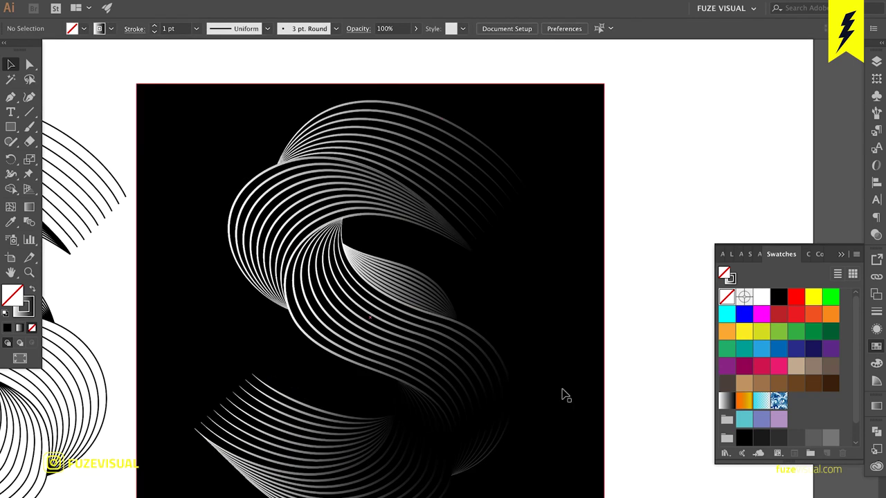
click(409, 355)
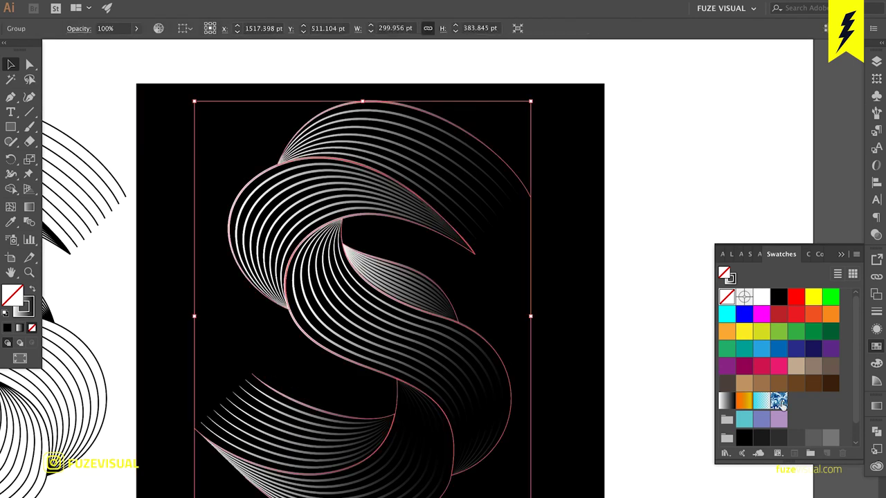
click(877, 407)
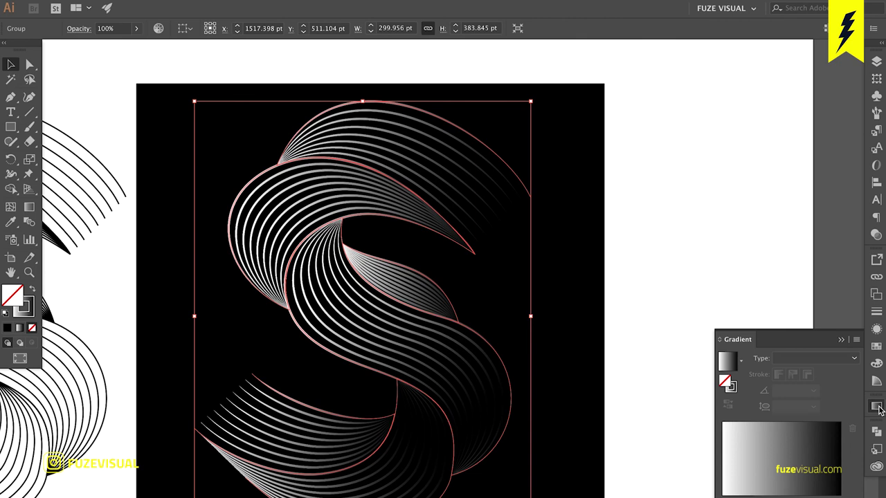
click(732, 388)
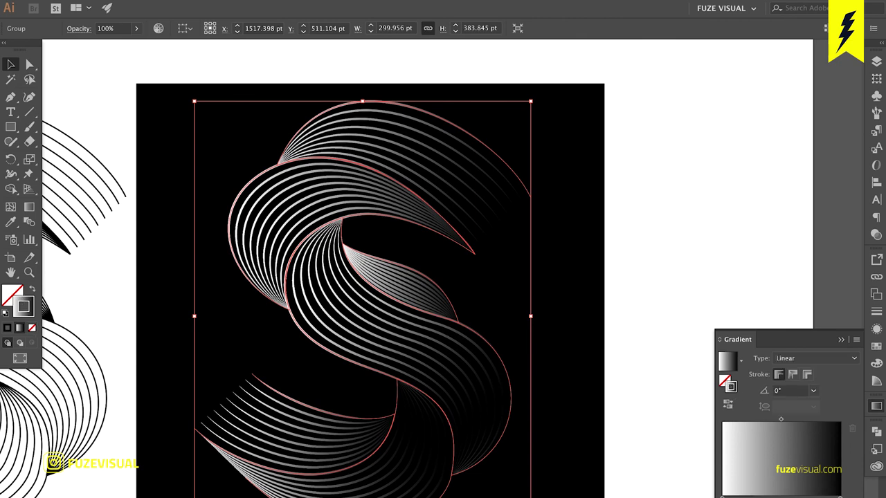
drag(724, 496, 773, 497)
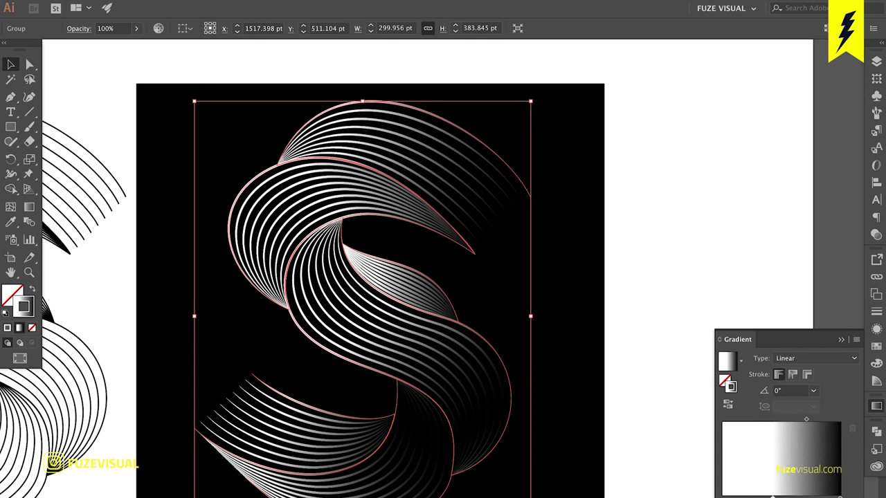
click(653, 397)
click(432, 372)
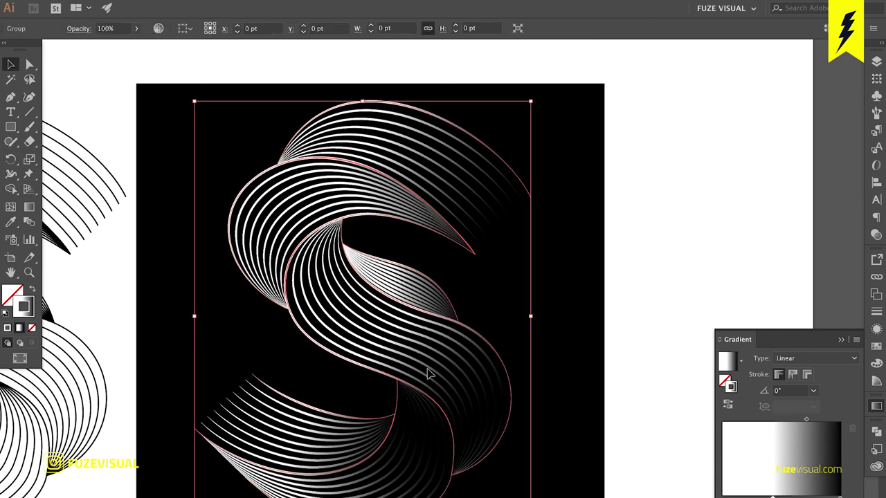
click(689, 261)
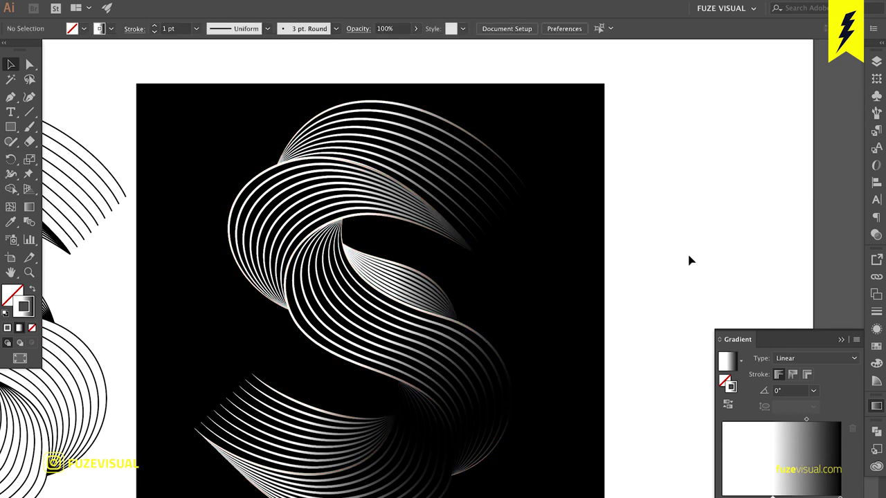
click(474, 367)
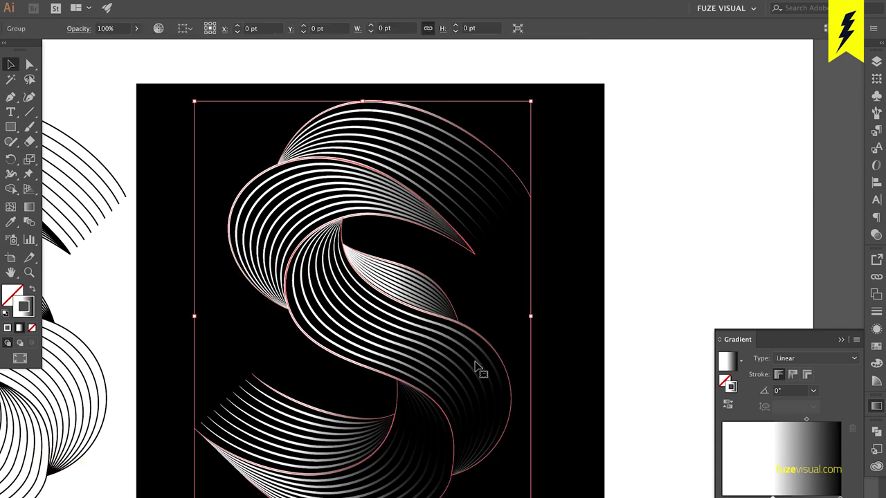
- Set the S's stroke gradient angle, trying -45° before settling on 90°
click(783, 393)
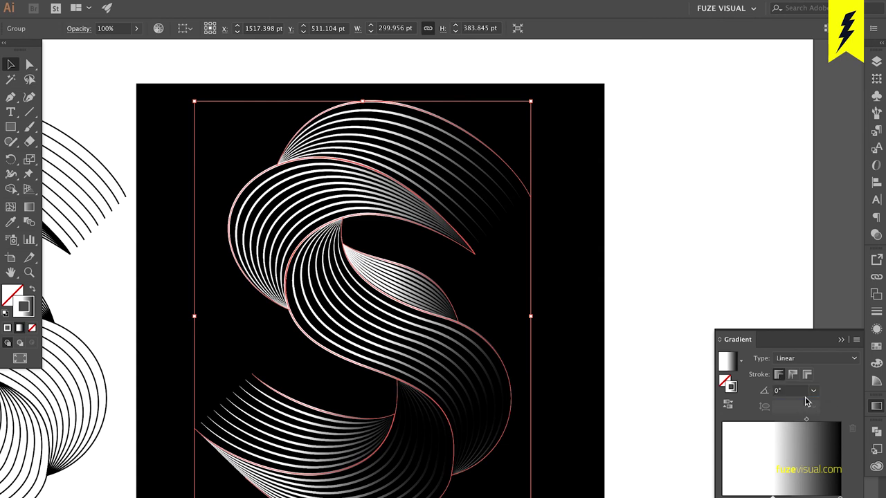
click(815, 393)
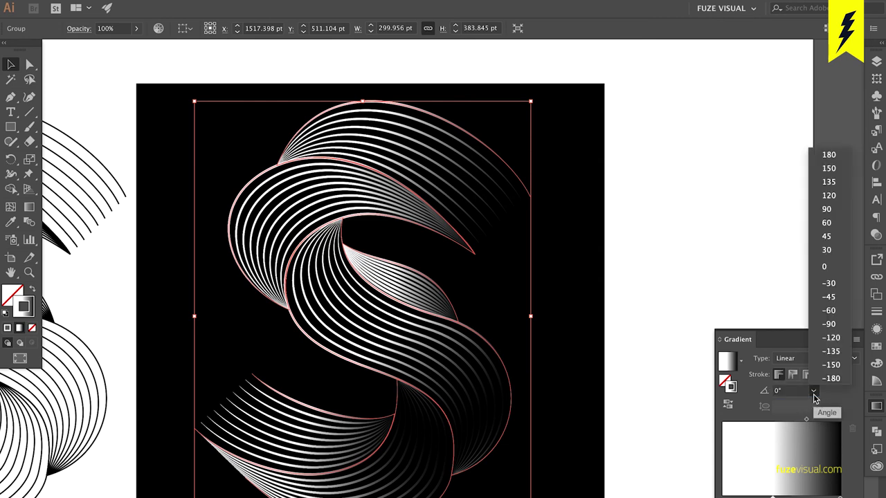
click(833, 297)
click(651, 325)
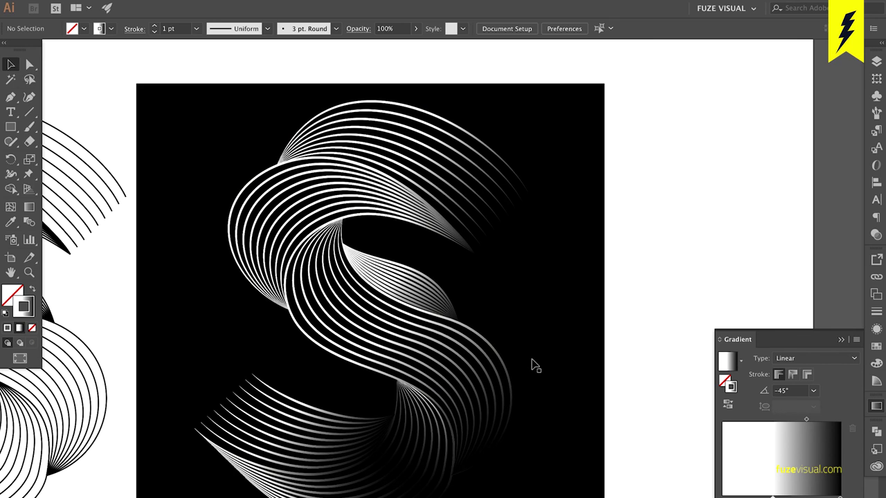
click(485, 369)
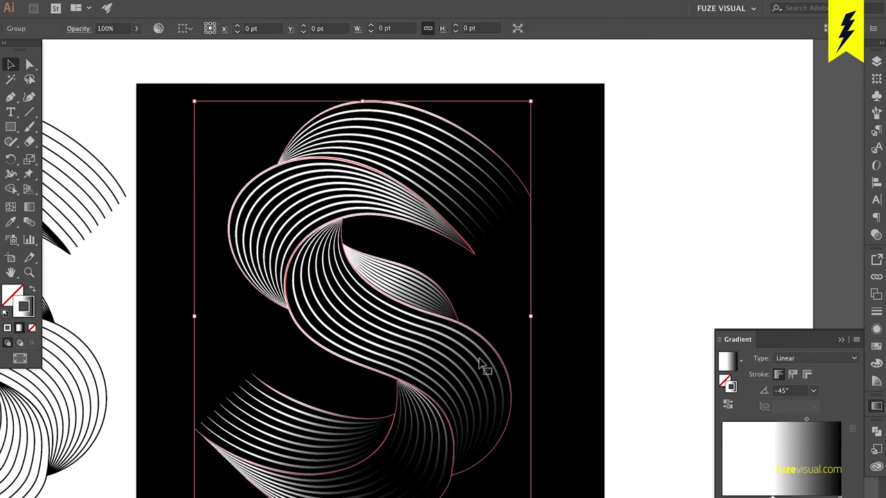
click(813, 390)
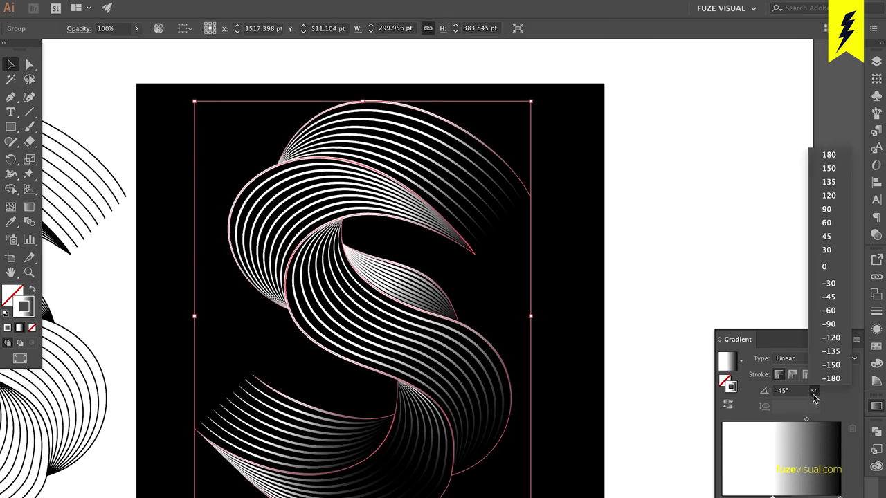
click(832, 210)
click(652, 244)
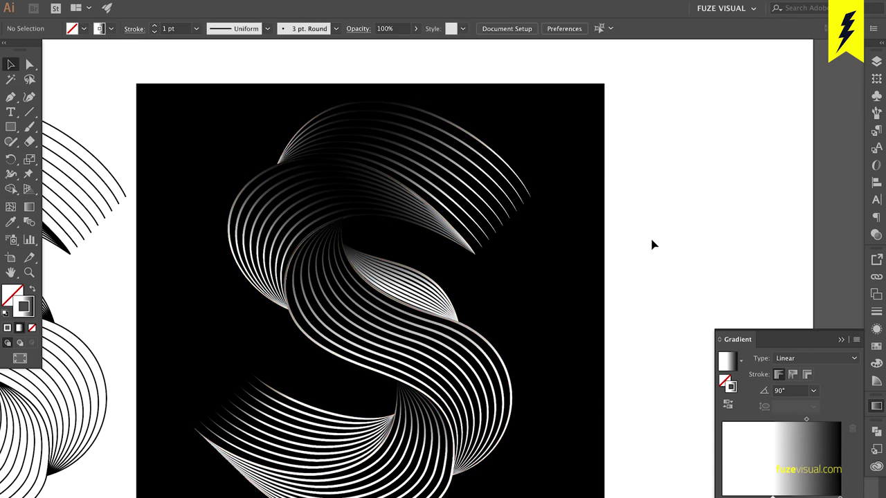
click(485, 221)
click(715, 218)
click(451, 186)
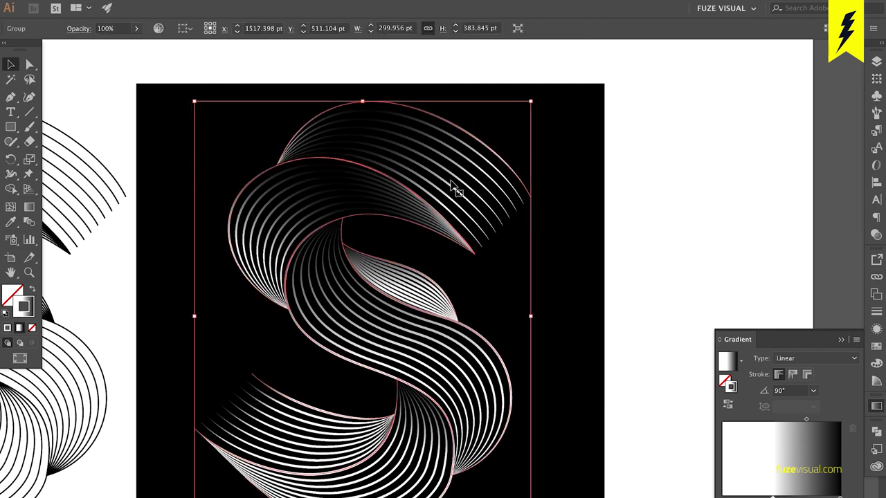
- Isolate the S group and shift the top band's white-to-black transition slightly left
double_click(451, 186)
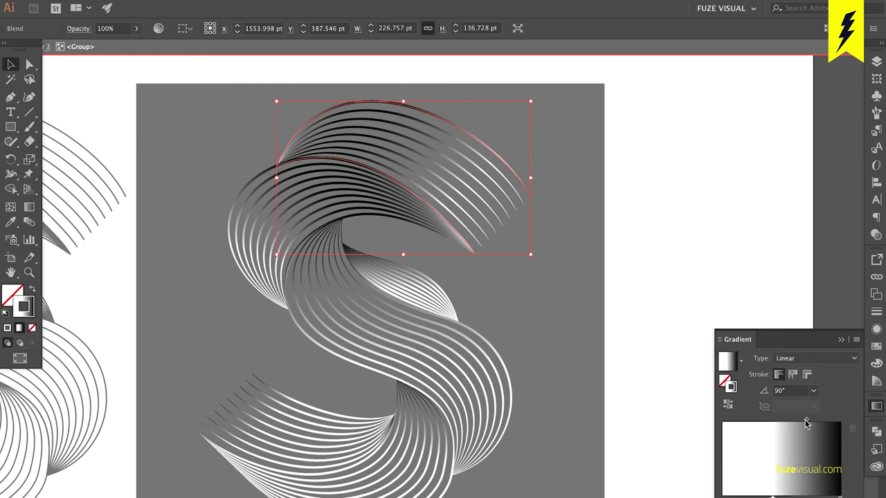
drag(773, 497, 770, 497)
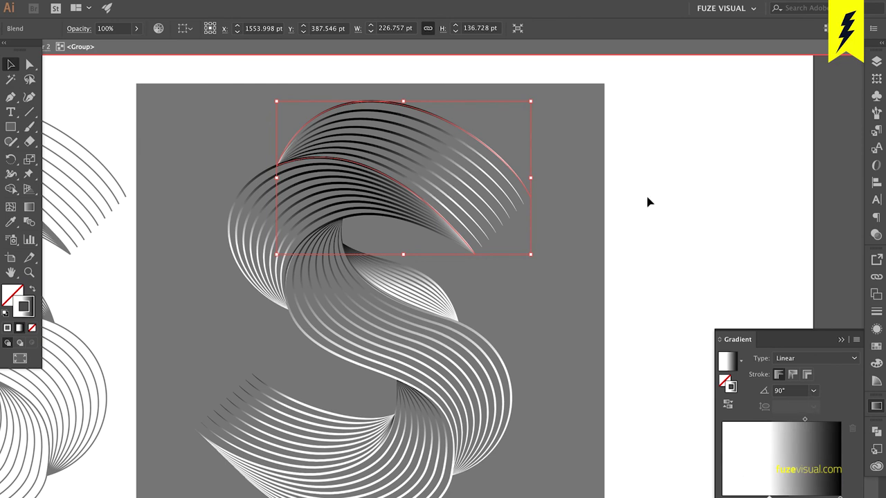
key(g)
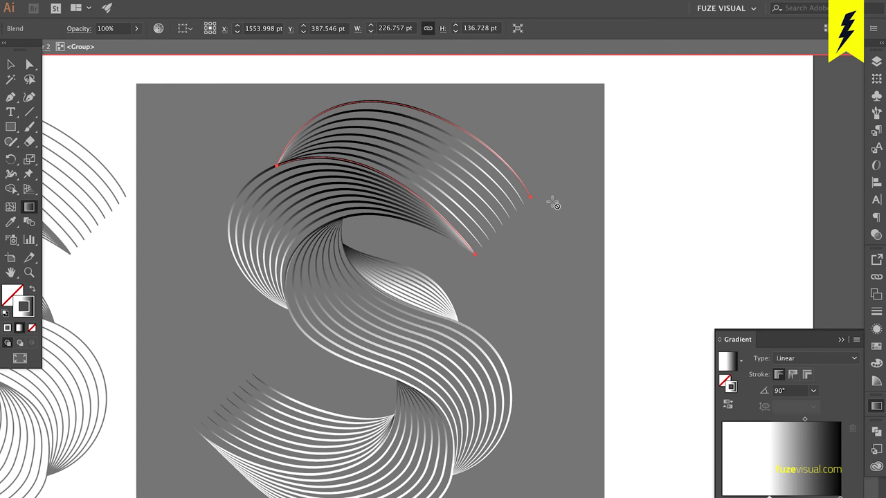
key(v)
- Set the top band's gradient angle to 130°, then return to the whole S group
click(782, 391)
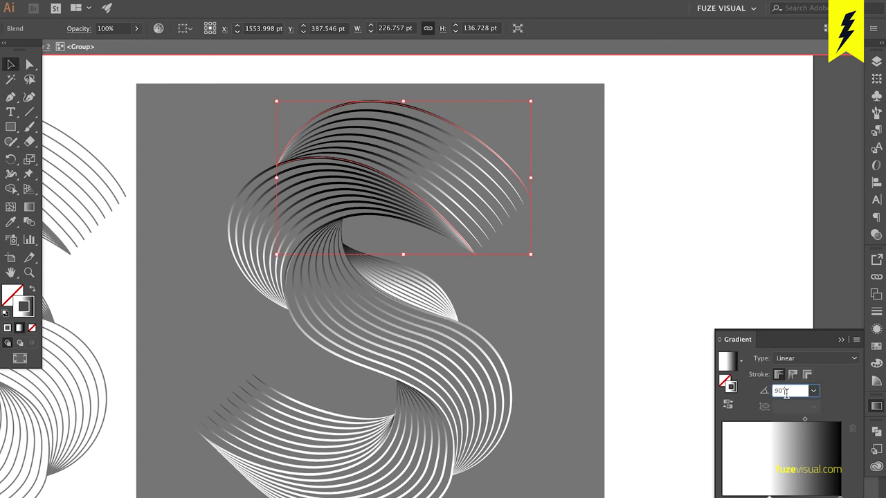
text(110)
key(Return)
key(shift+Up)
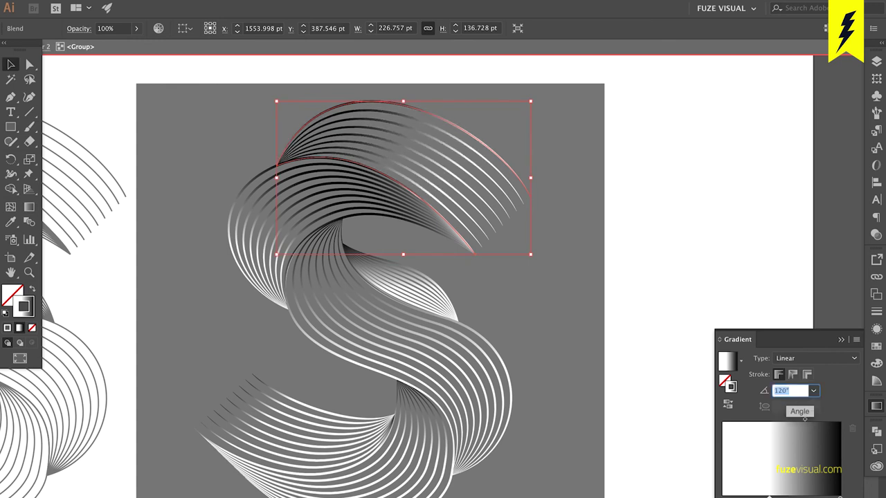
key(shift+Up)
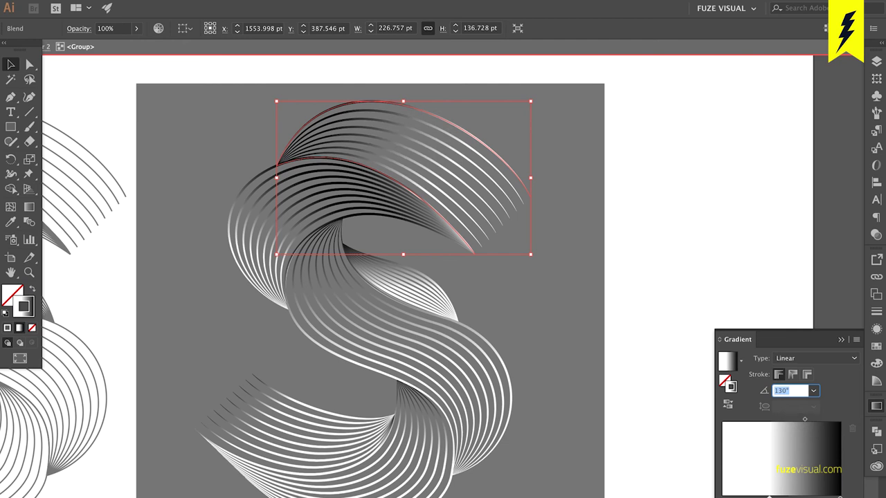
click(730, 366)
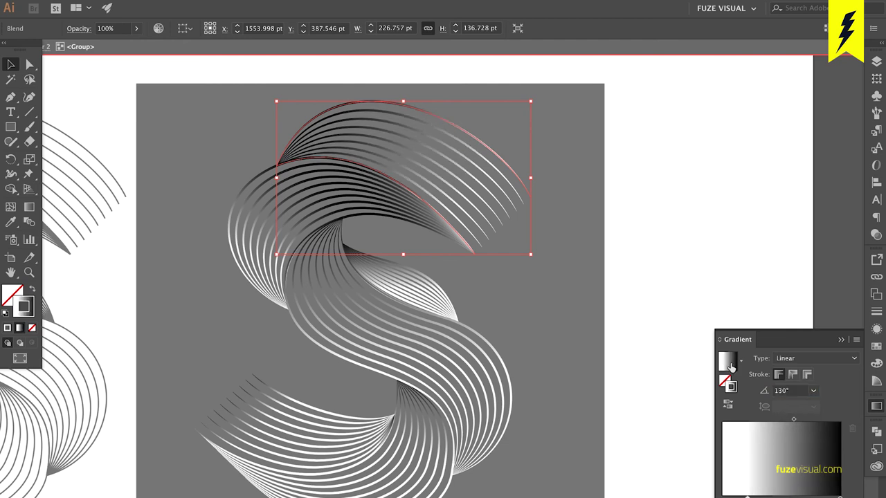
click(725, 263)
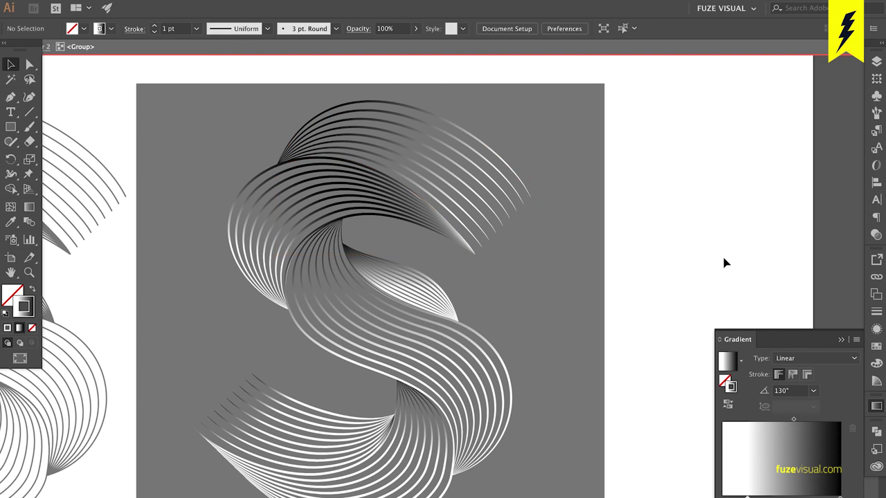
click(485, 191)
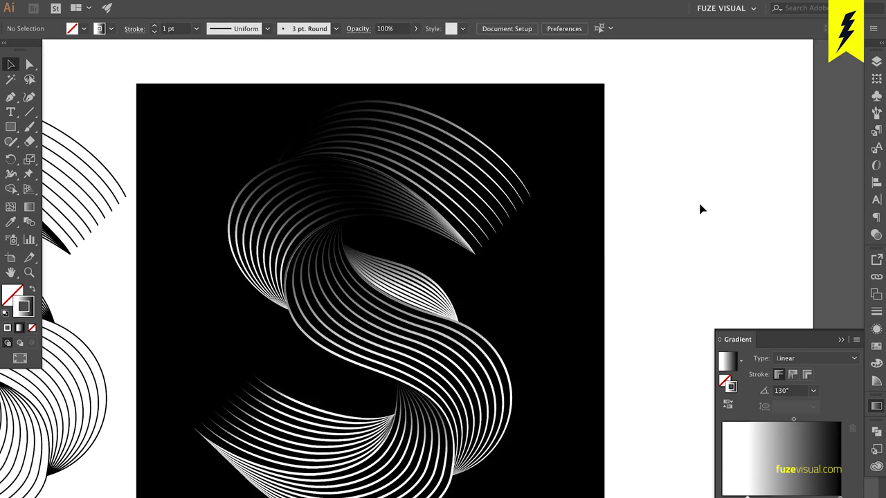
click(428, 184)
- Ungroup the S into separate stripe blends and select the top band
right_click(426, 179)
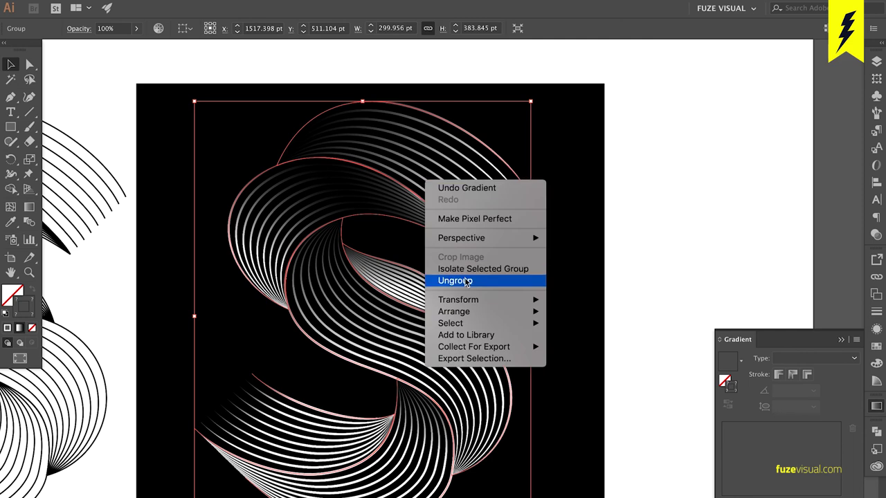
click(466, 286)
click(664, 200)
click(437, 152)
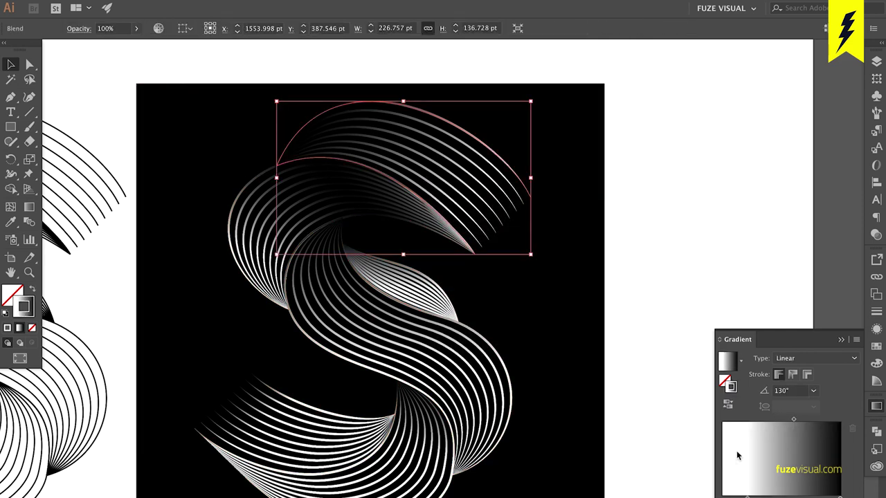
- Drag the top band's gradient stop right so its white section runs longer
click(746, 496)
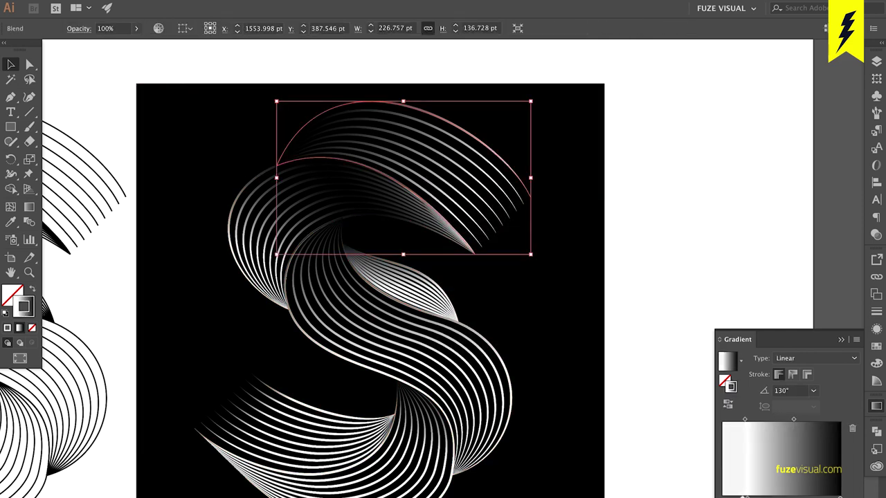
drag(746, 495, 747, 497)
click(746, 496)
drag(746, 496, 736, 496)
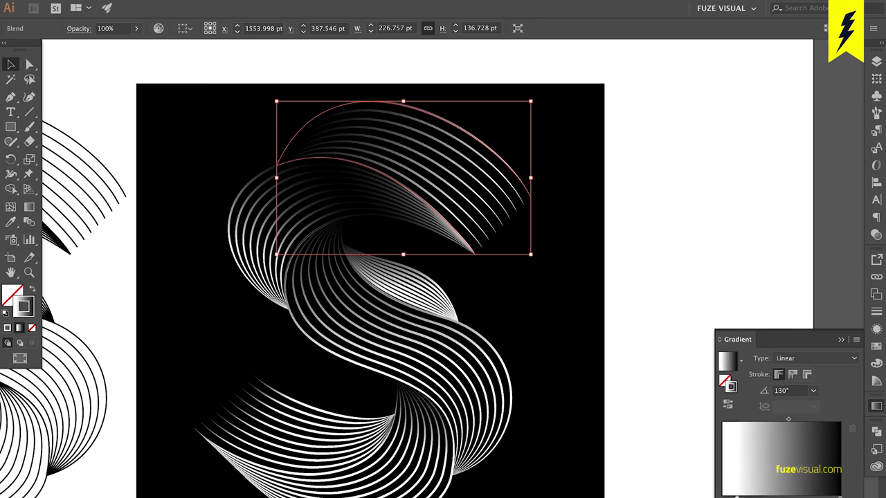
drag(737, 496, 756, 496)
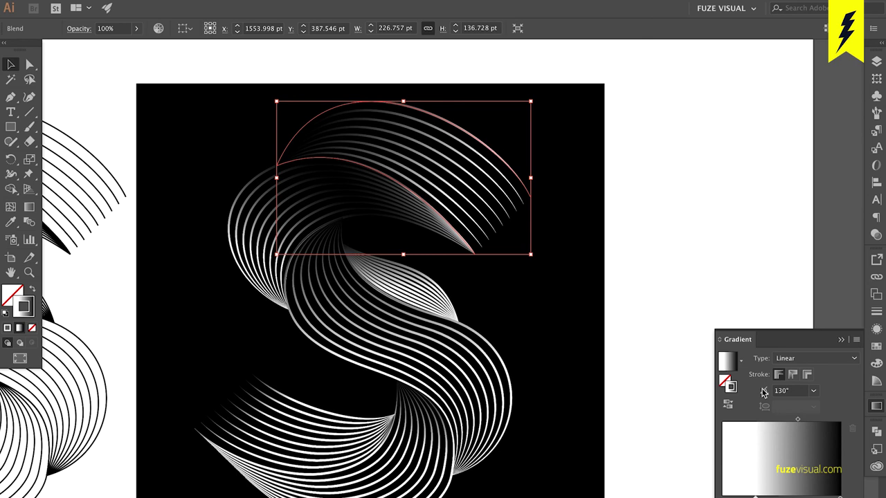
click(736, 280)
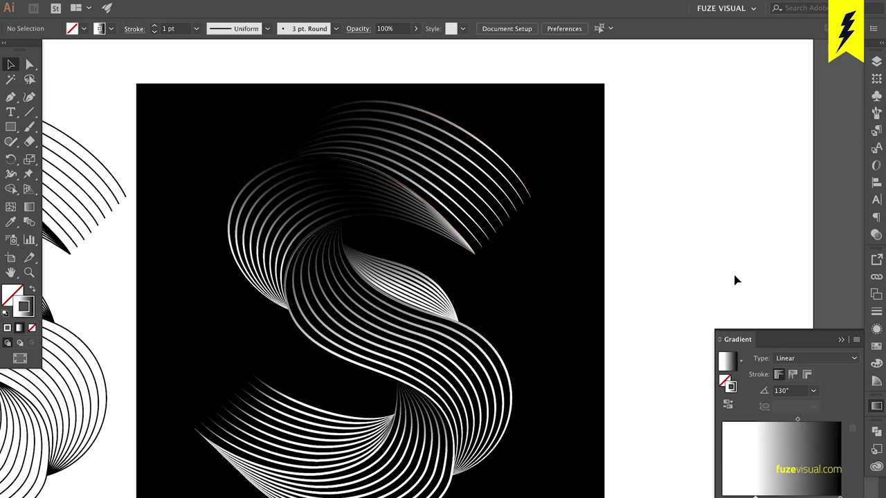
click(427, 230)
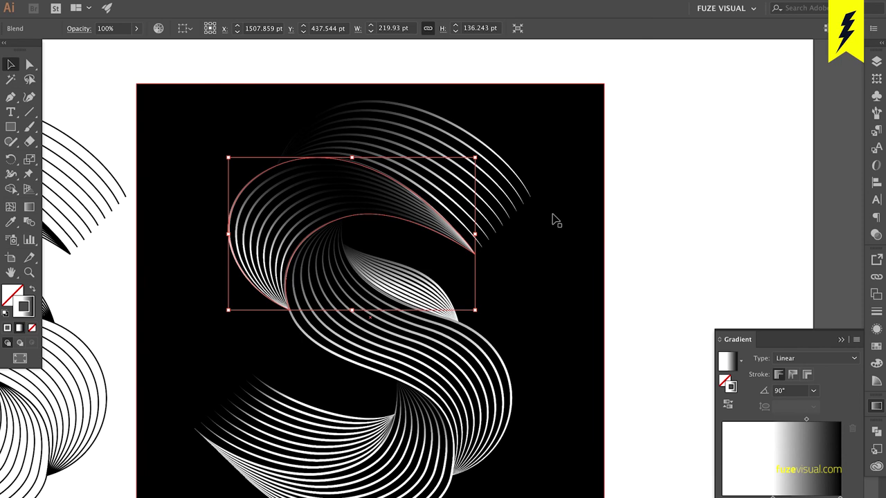
click(502, 196)
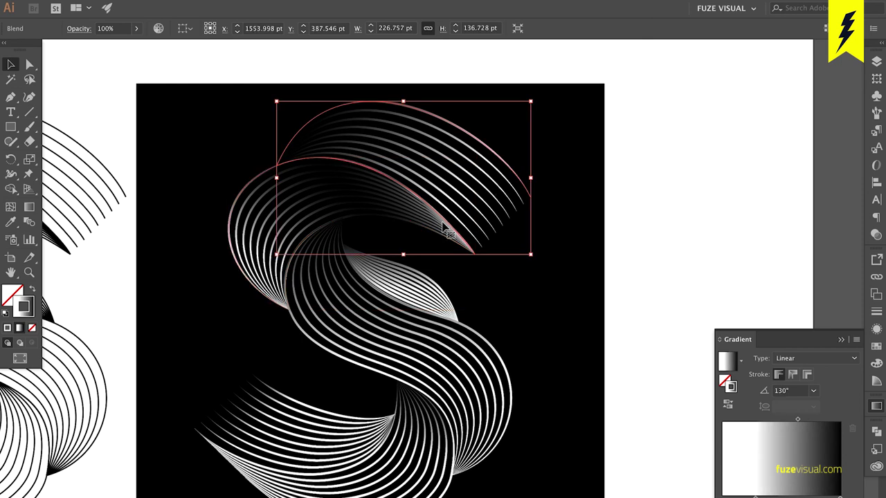
click(418, 220)
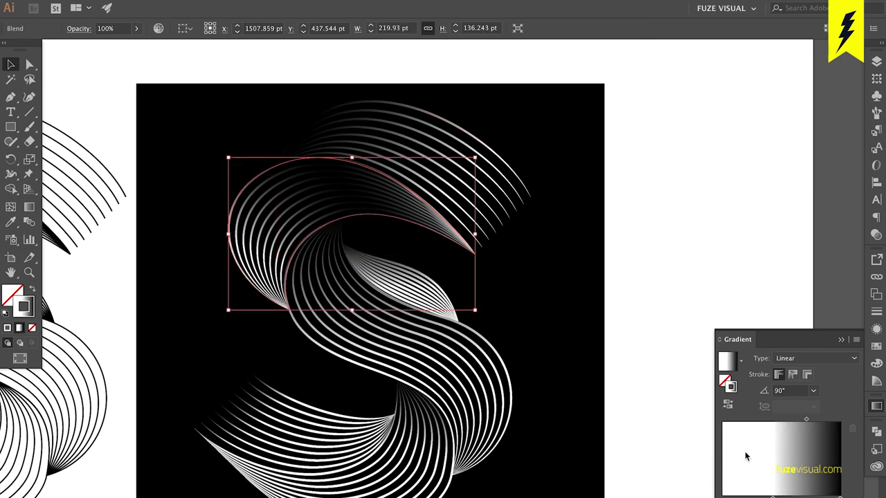
click(789, 392)
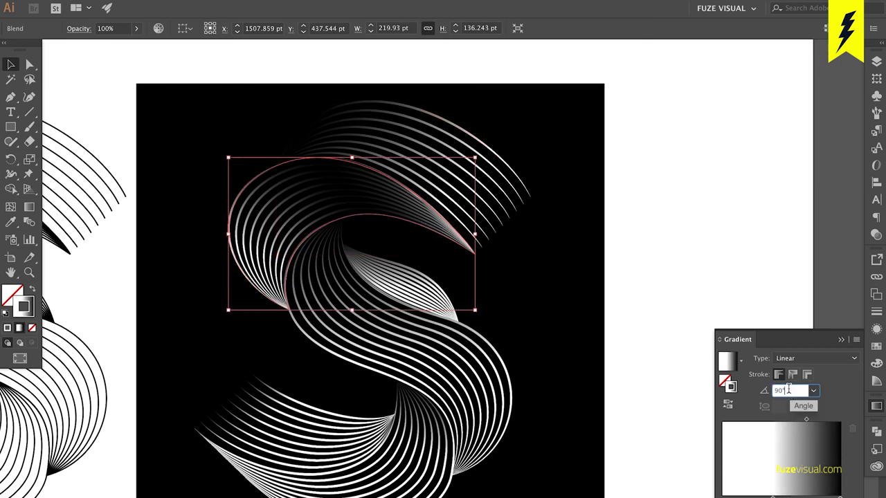
key(Up)
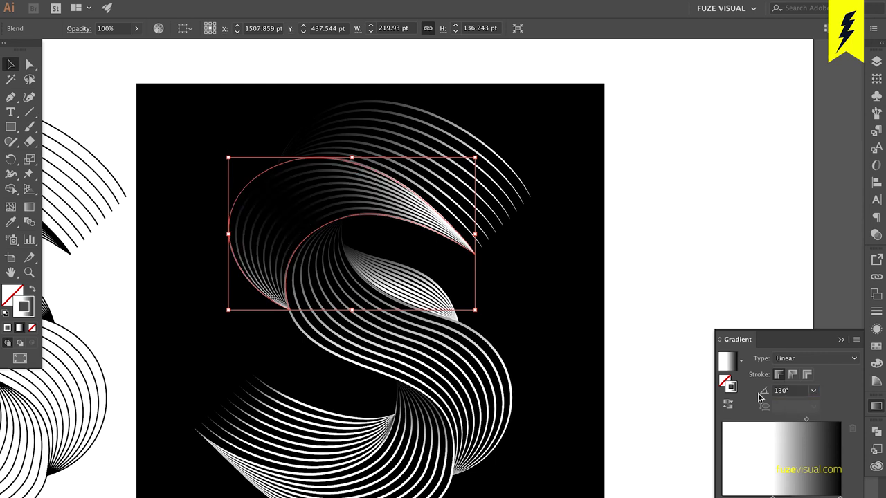
click(649, 257)
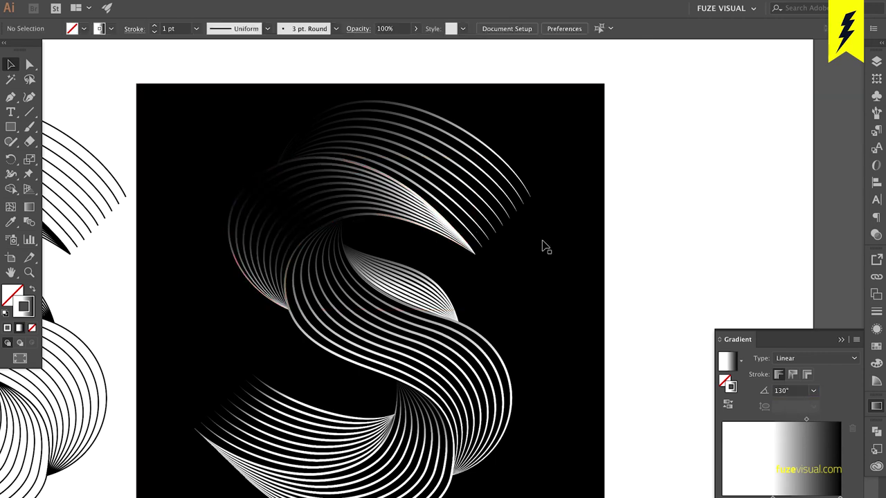
click(377, 211)
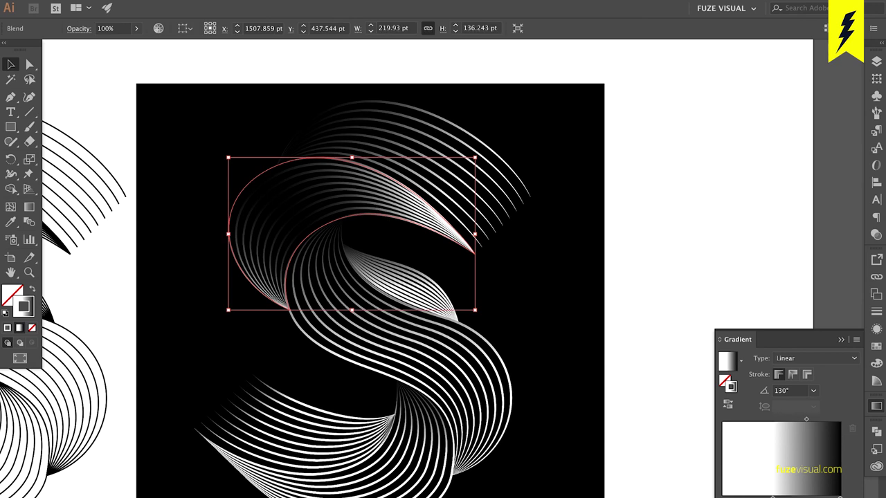
mouse_move(773, 496)
mouse_down()
mouse_move(742, 497)
mouse_move(782, 496)
mouse_up()
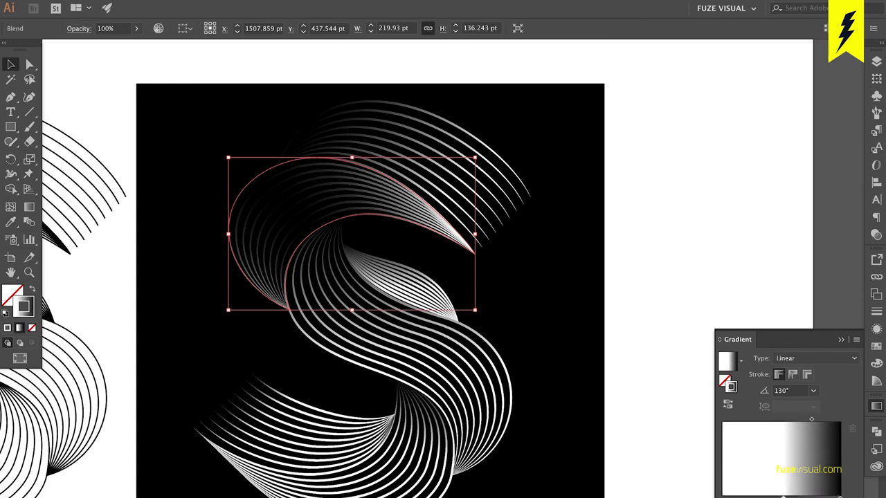
click(792, 392)
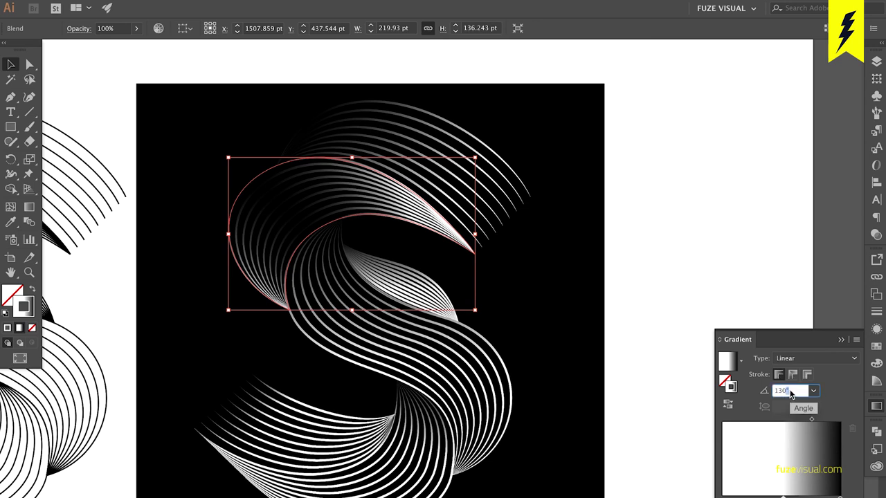
text(120)
key(Return)
text(90)
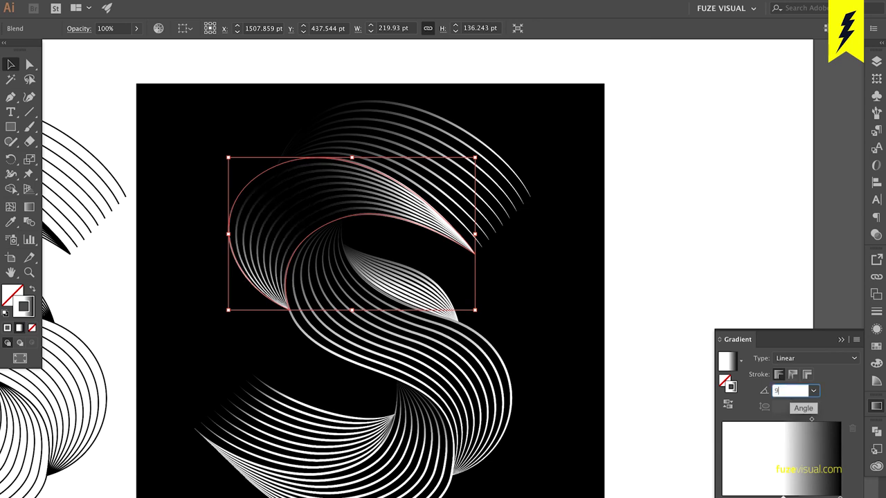
key(Return)
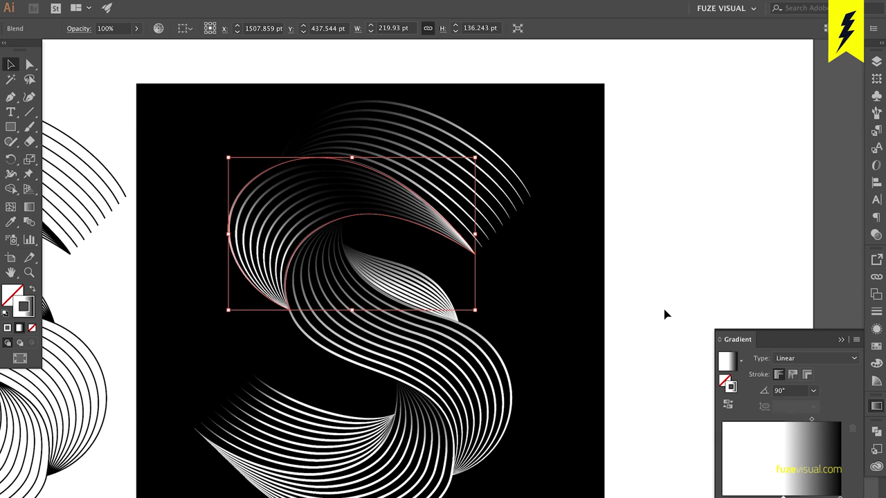
click(665, 315)
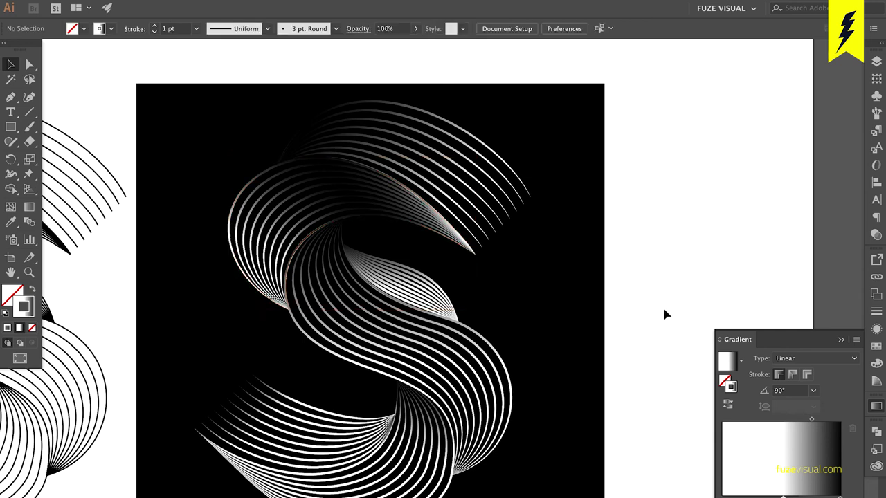
click(365, 209)
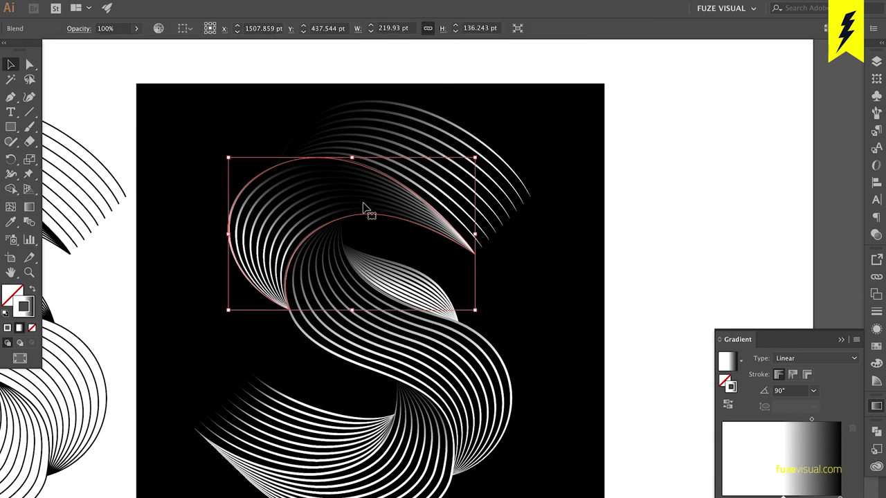
click(408, 350)
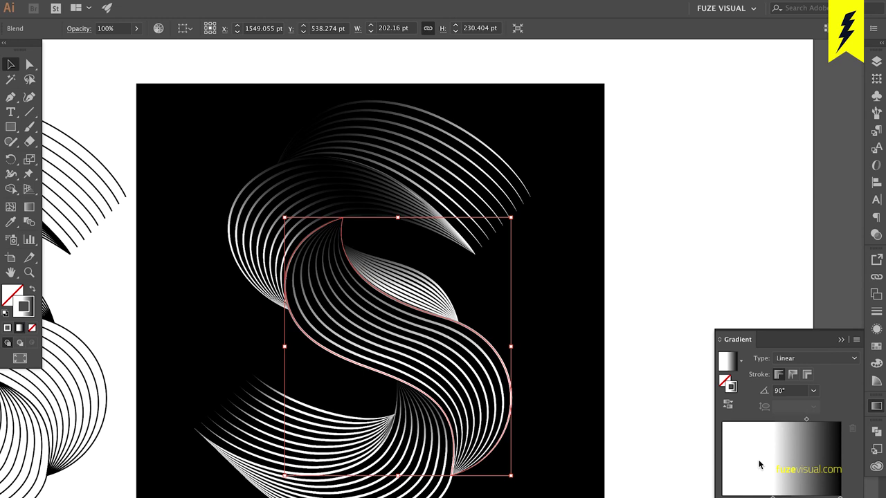
- Set the S strands' gradient angle to 130°
click(780, 391)
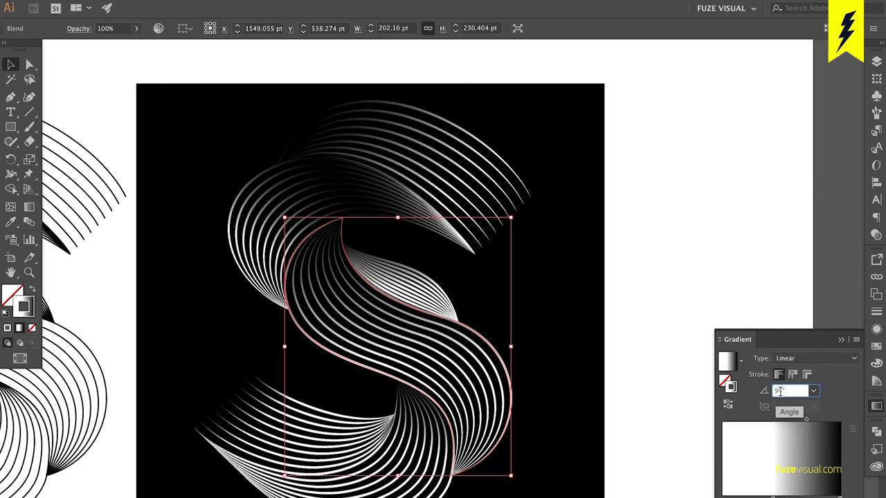
text(1)
key(Return)
text(13)
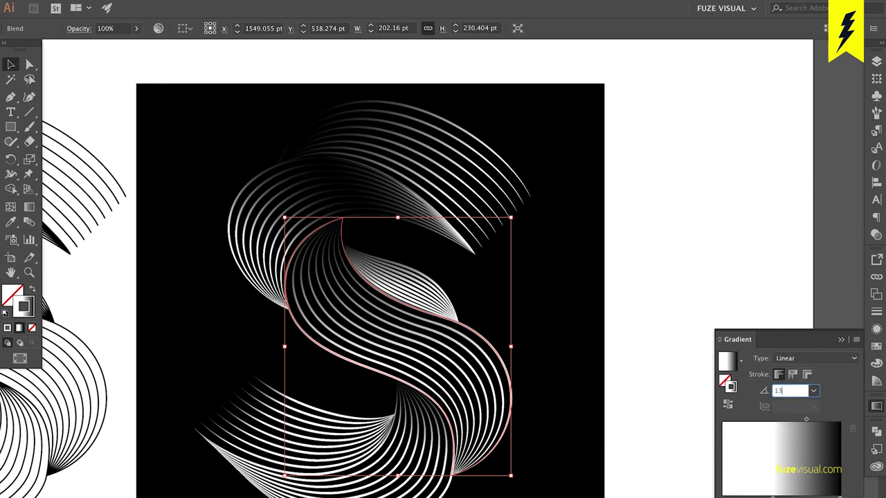
text(0)
key(Return)
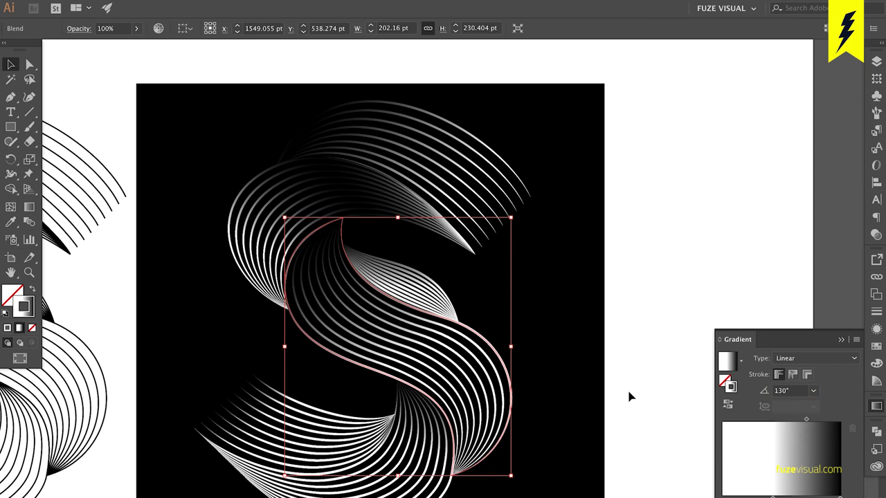
- Give the inner strand blend a 130° gradient angle as well
click(445, 298)
click(794, 390)
key(Up)
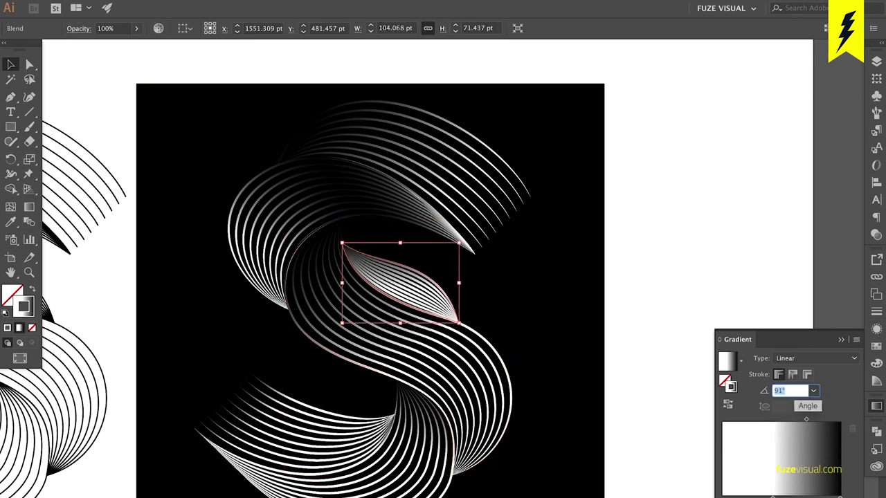
text(130)
key(Return)
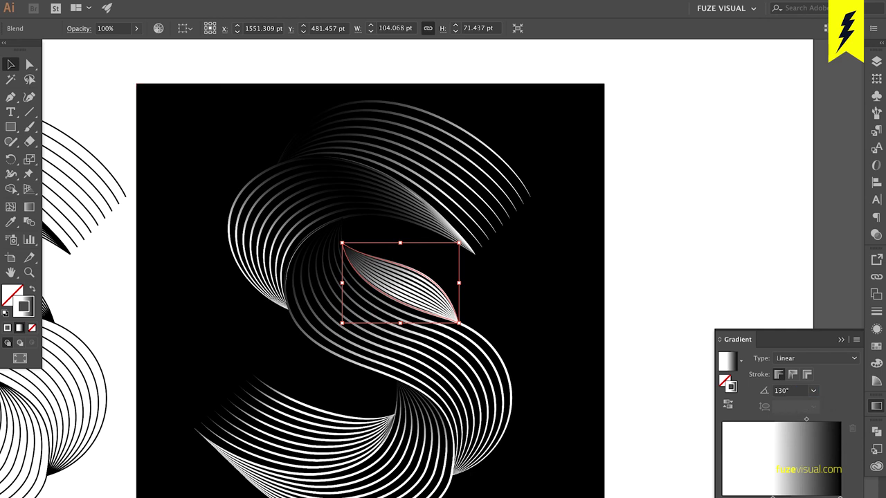
- Soften the inner strand's white stop and try pulling its dark stop inward, undoing the last change
drag(773, 496, 734, 496)
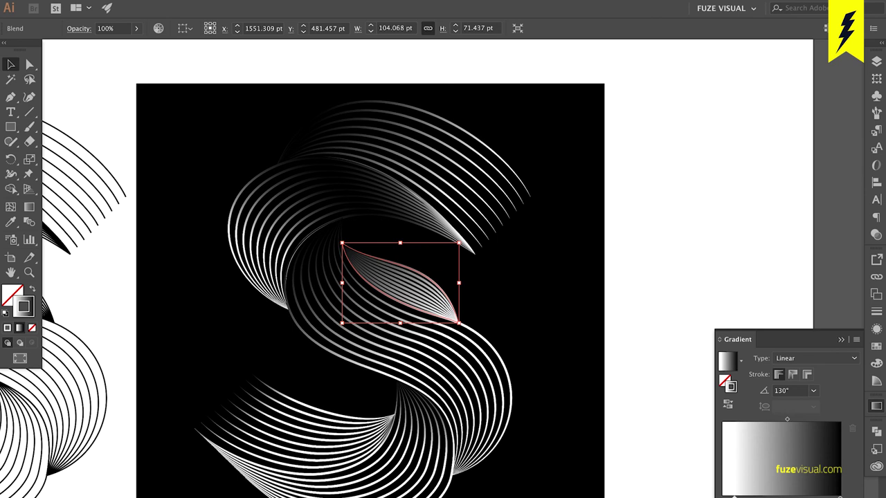
click(659, 377)
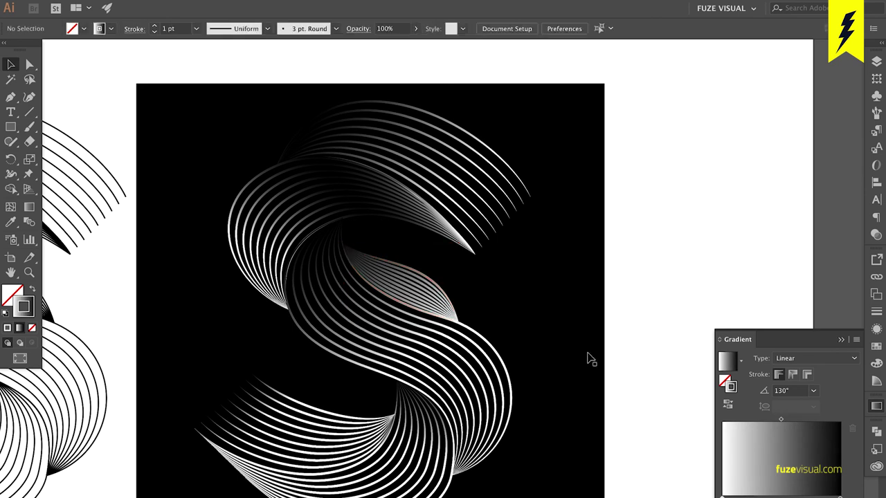
click(437, 303)
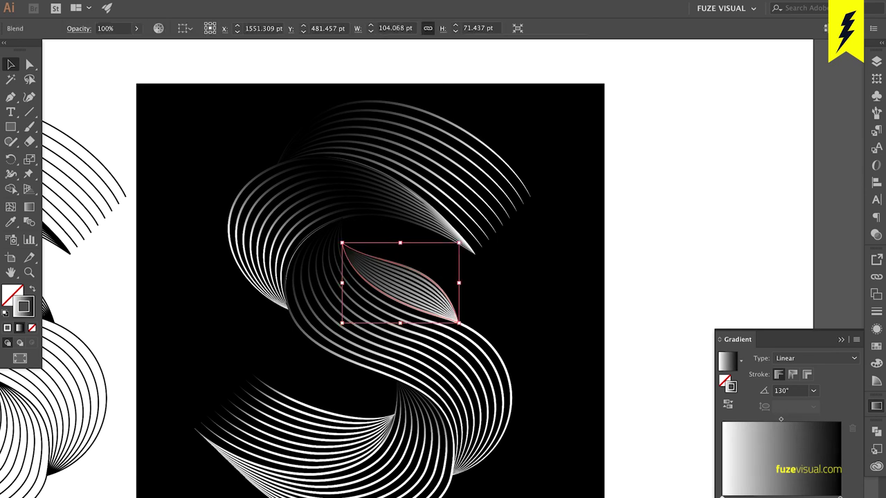
drag(840, 497, 821, 496)
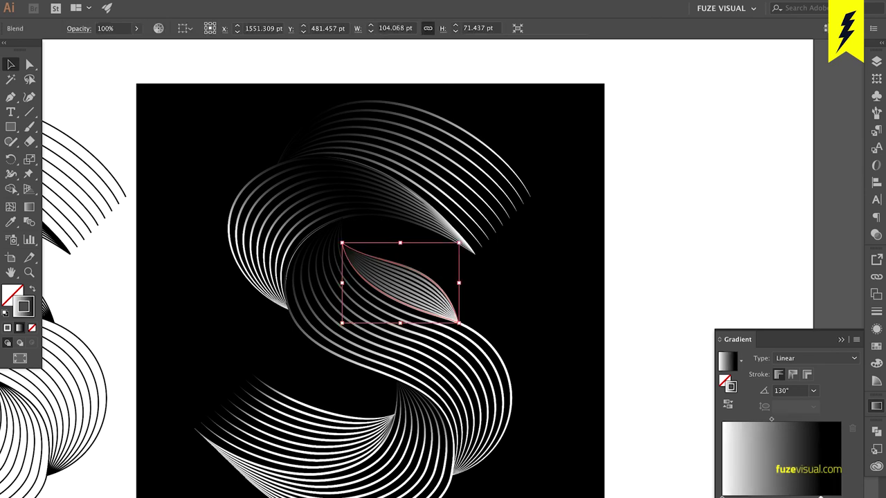
click(685, 369)
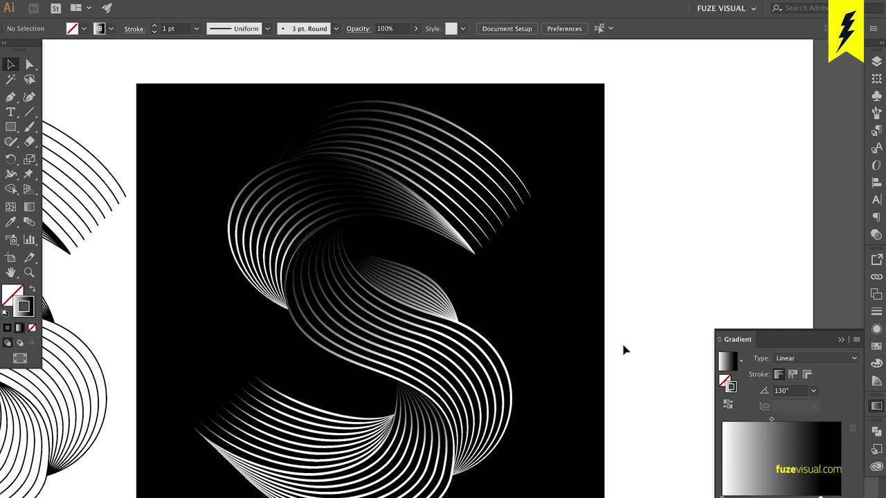
key(ctrl+z)
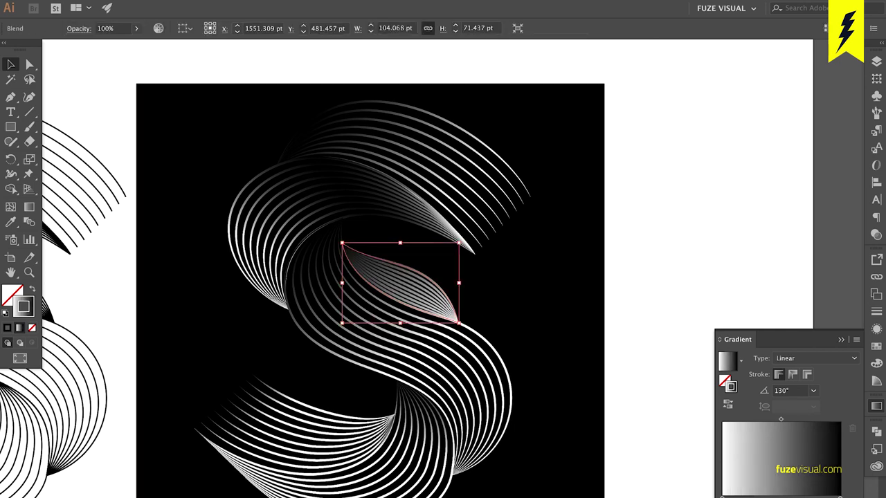
- Shift a gradient stop left and move the black stop inward to darken the inner strand
click(796, 496)
drag(796, 496, 779, 496)
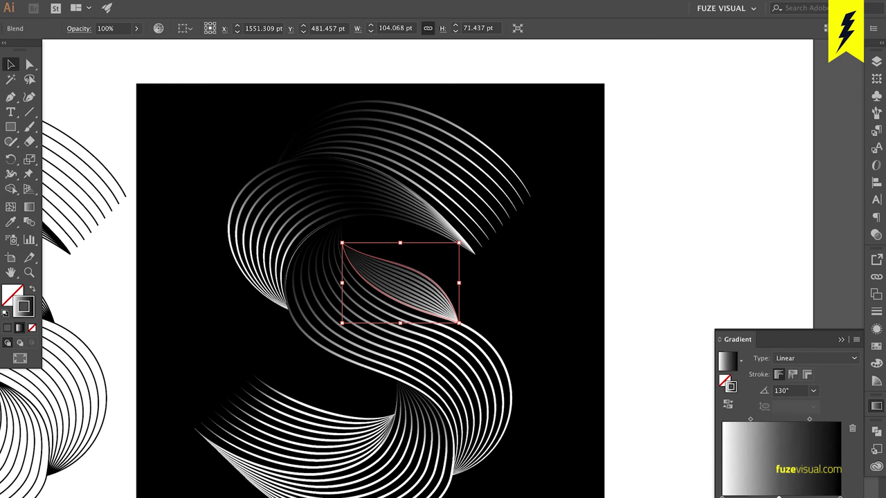
click(573, 346)
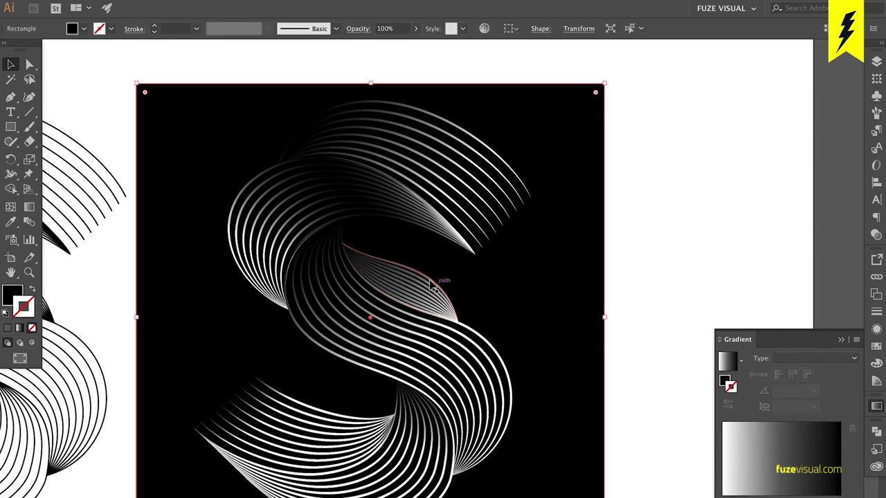
click(449, 297)
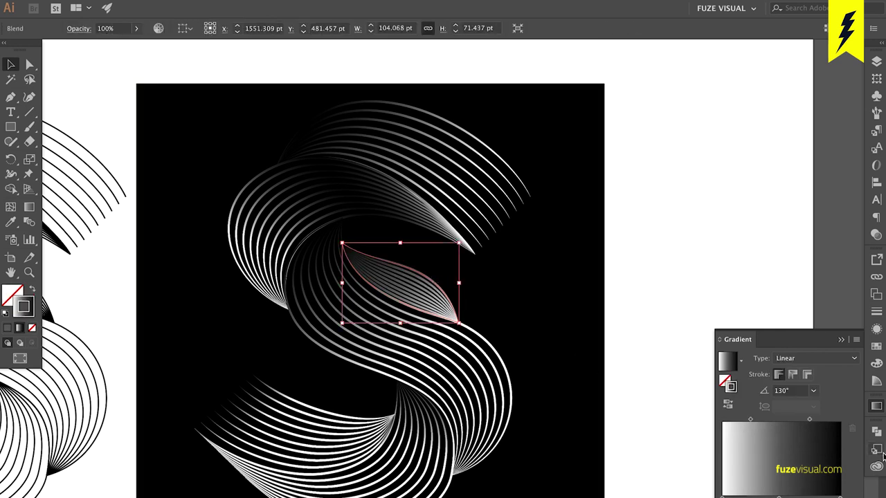
drag(840, 496, 829, 495)
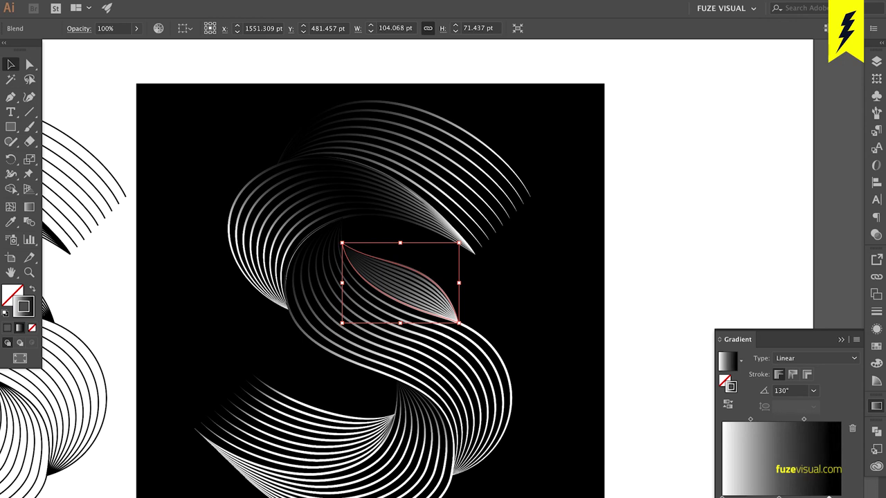
click(643, 354)
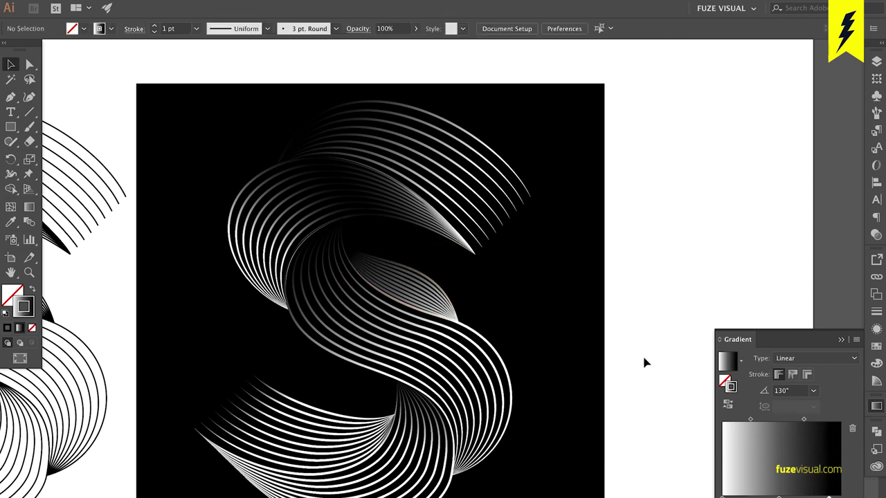
- Set the lower curve blend's gradient angle to 49°
click(424, 460)
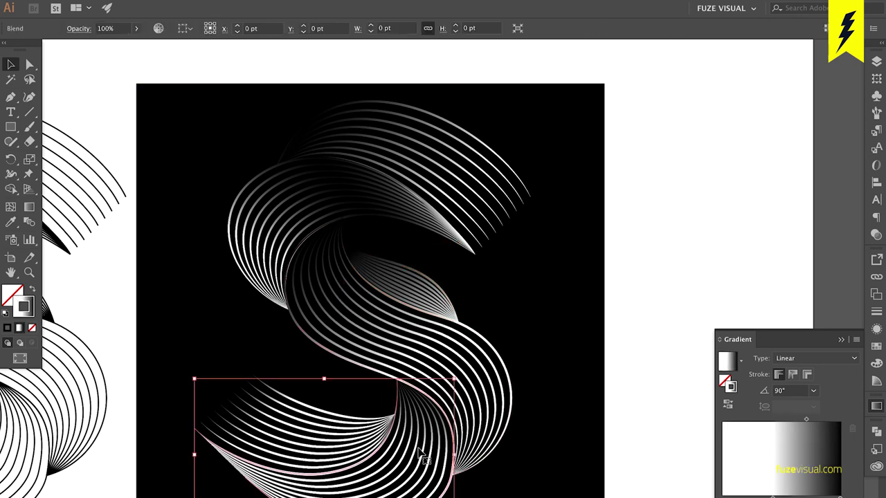
click(785, 392)
text(60)
key(Return)
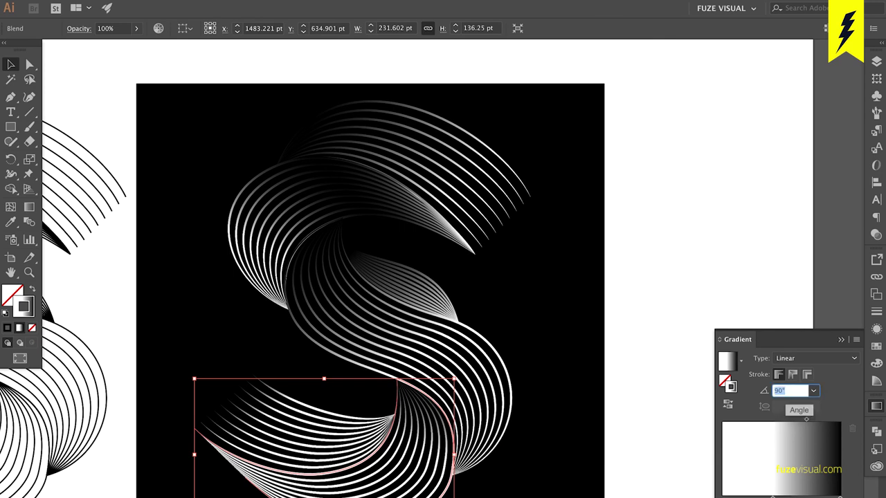
text(50)
key(Return)
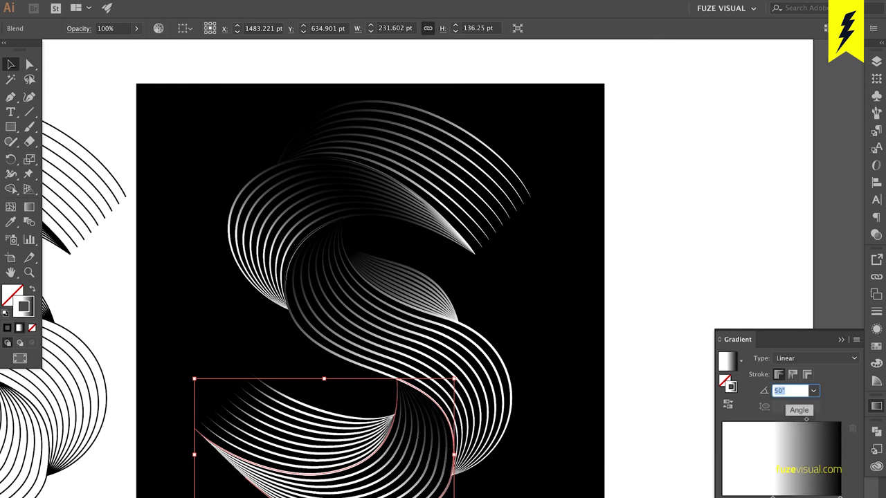
key(shift+Down)
key(shift+Up)
key(shift+Down)
key(shift+Up)
key(Down)
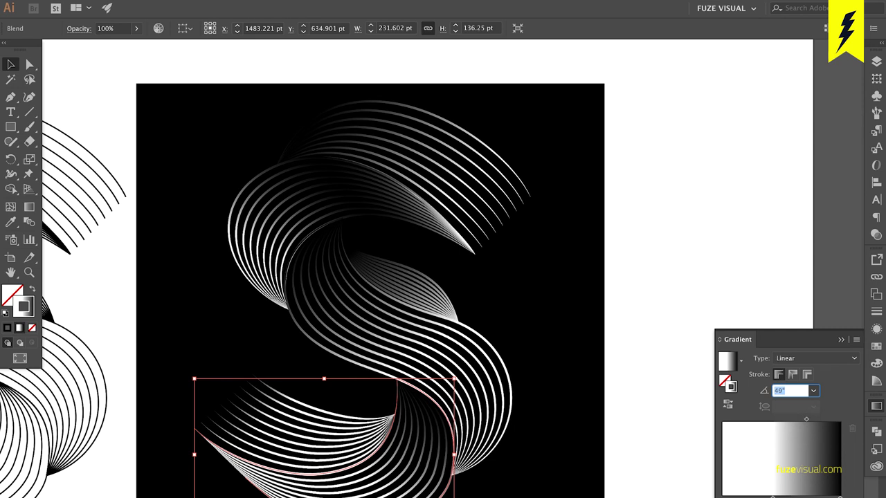
- Angle the bottom-left strand blend's gradient to -10°
click(367, 414)
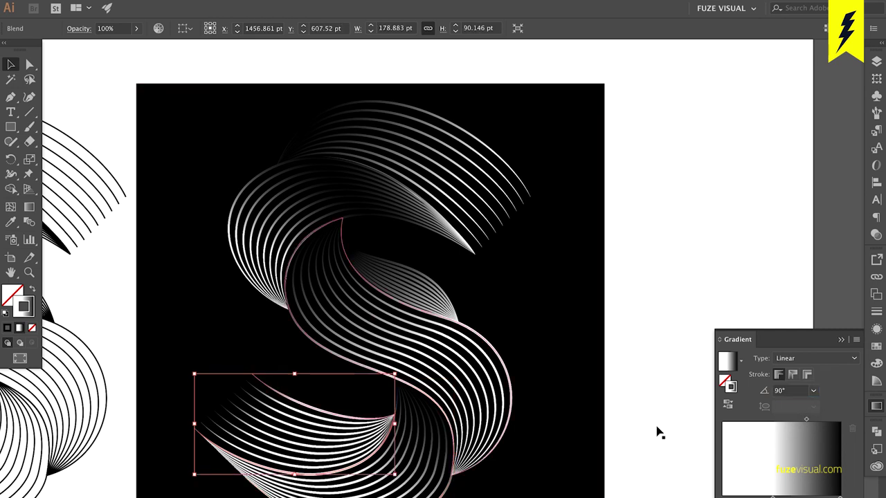
click(786, 391)
key(shift+Up)
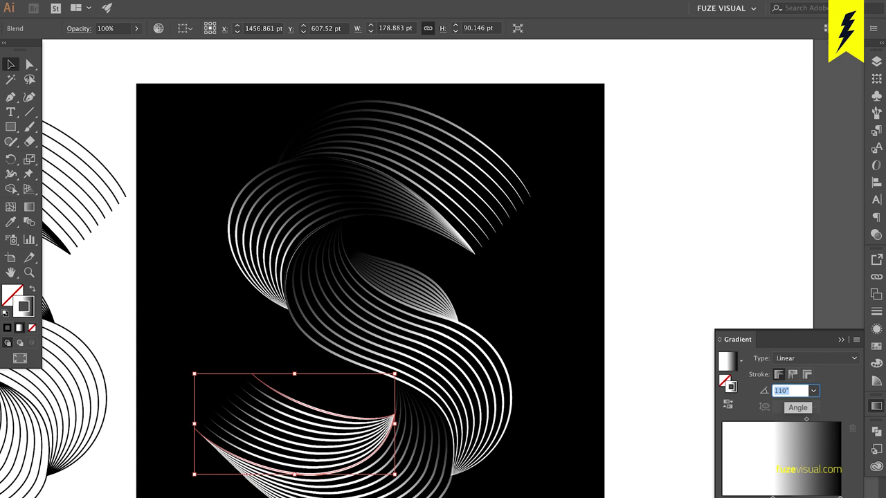
key(shift+Down)
key(shift+Down)
key(shift+Down)
key(shift+Down)
key(shift+Down)
key(shift+Down)
key(shift+Down)
key(shift+Down)
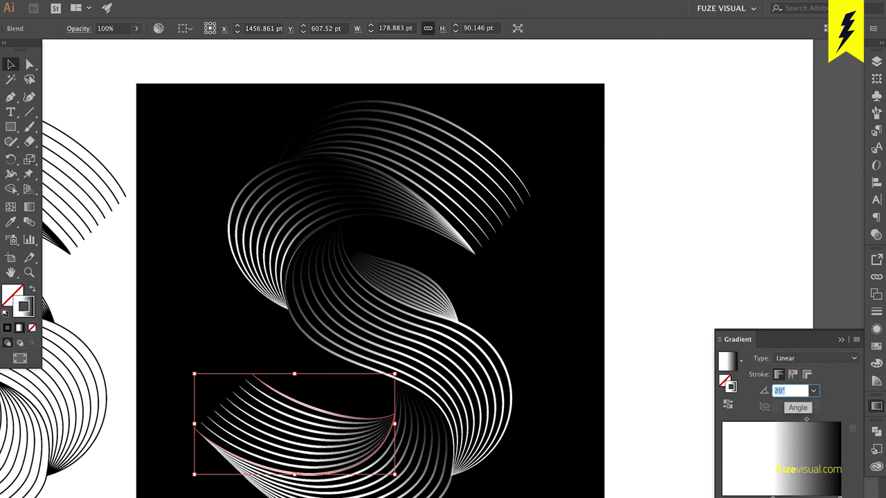
key(shift+Down)
key(shift+Down)
key(shift+Down)
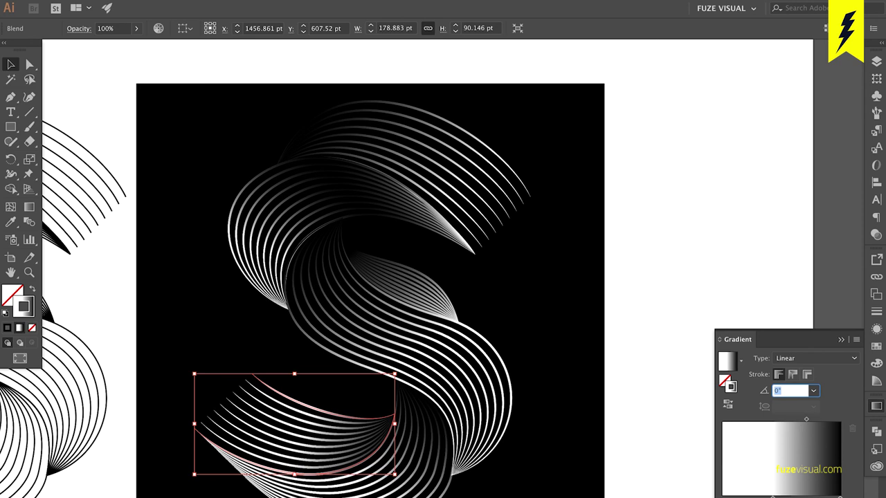
key(shift+Down)
click(668, 362)
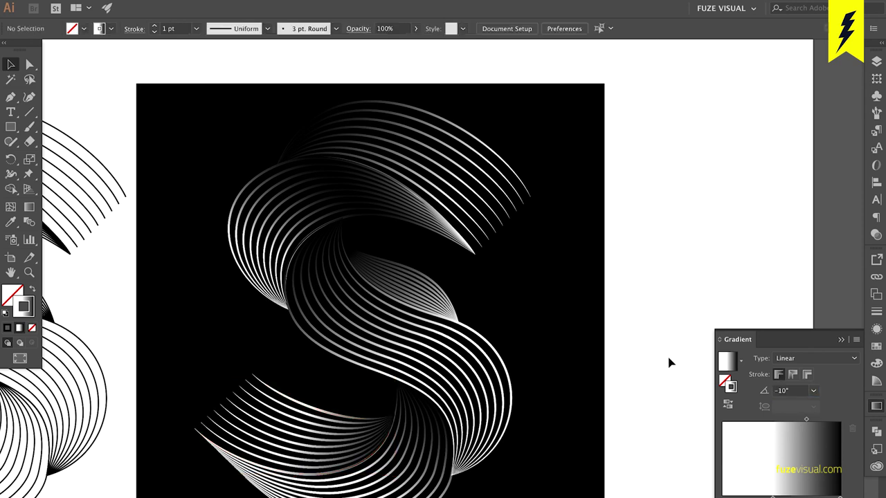
click(451, 305)
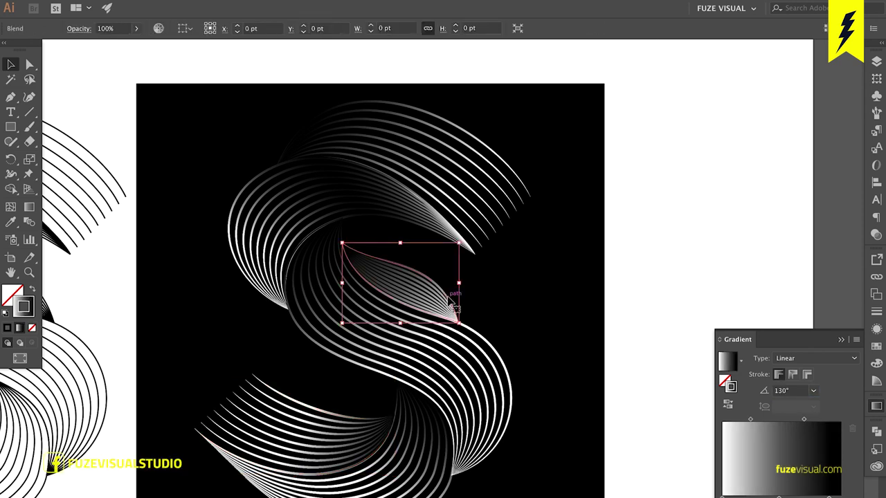
- Rotate the central blend's gradient to 110° and push its left stop farther right
click(789, 391)
key(shift+Up)
key(shift+Up)
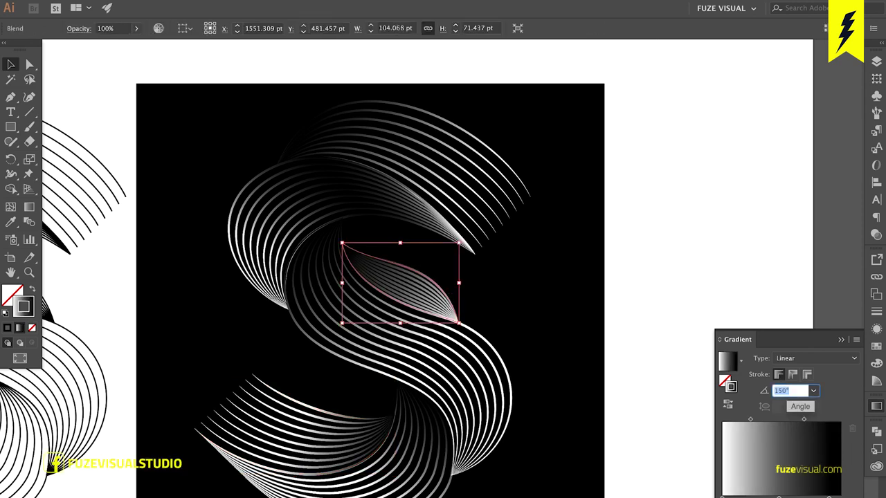
key(shift+Down)
key(shift+Down)
key(shift+Down)
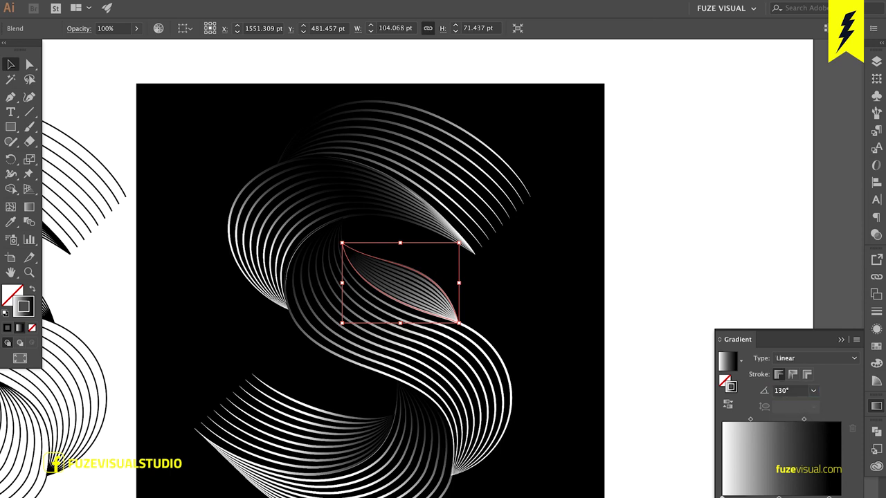
drag(722, 495, 742, 495)
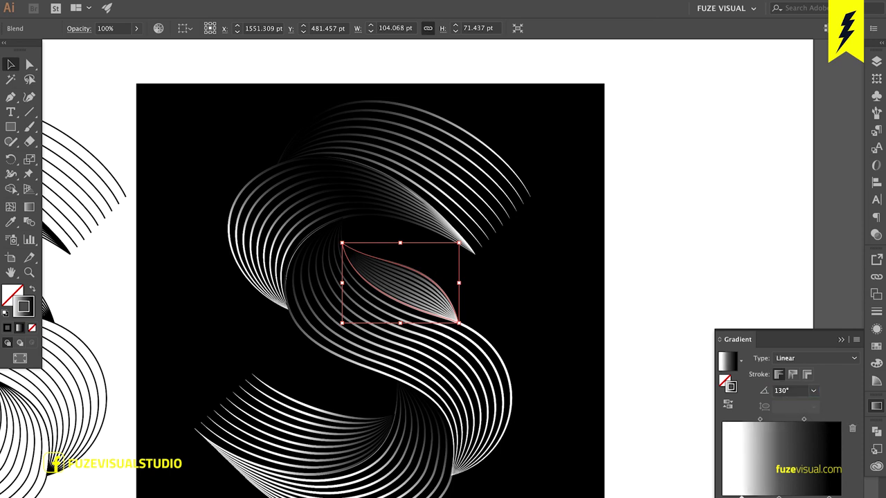
click(670, 415)
click(421, 295)
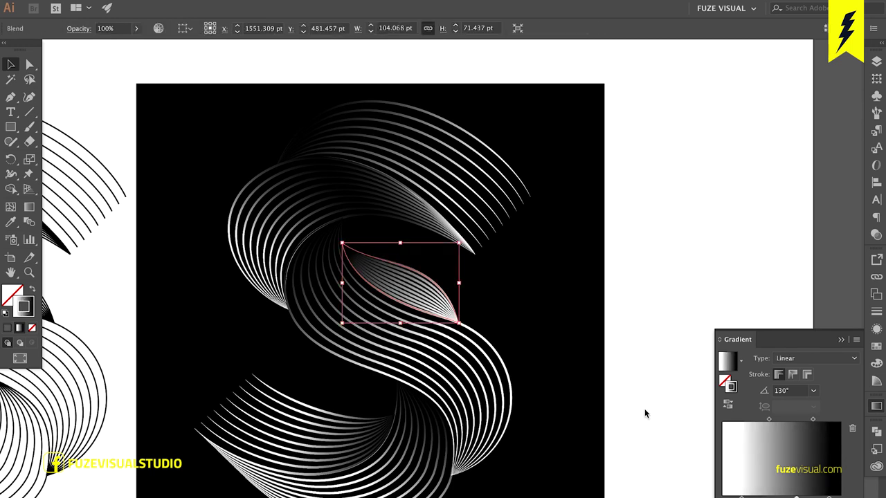
click(654, 355)
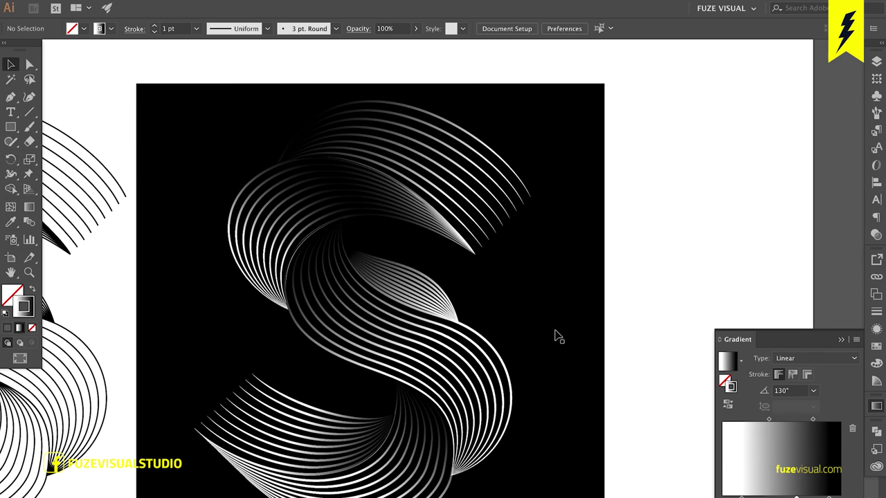
- Remove the middle gradient stop and drag the white stop right to widen the white
click(406, 288)
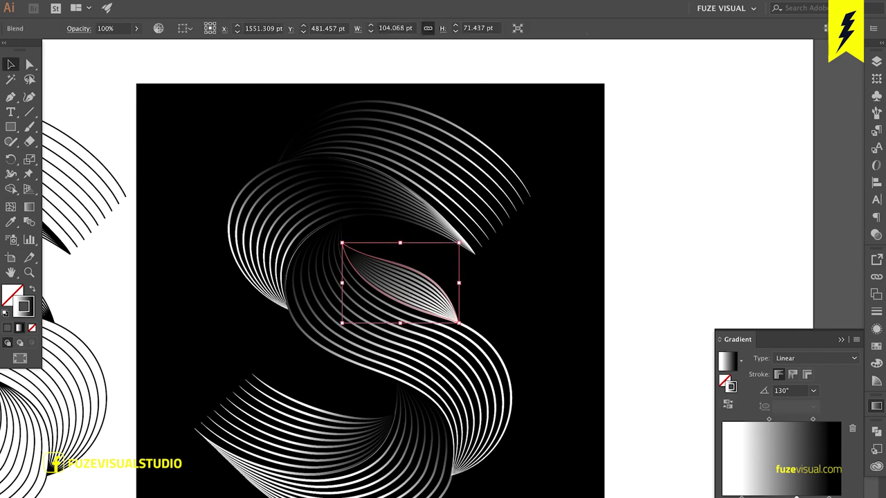
drag(796, 496, 796, 497)
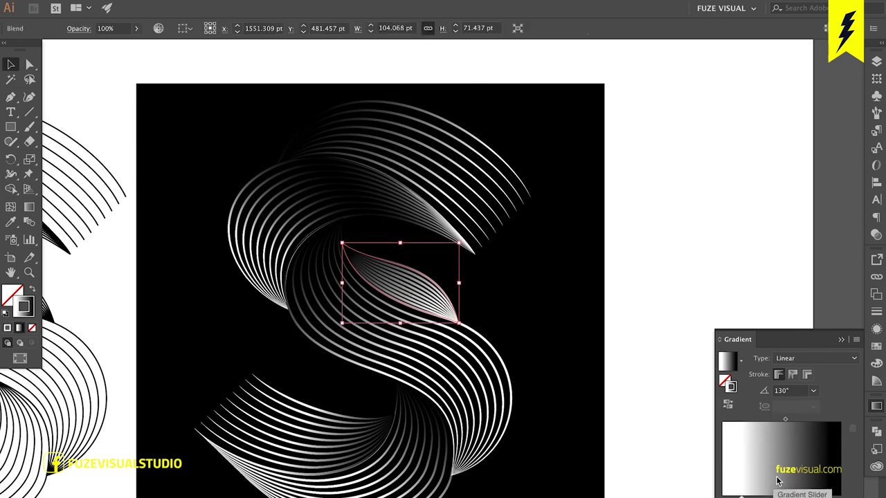
drag(742, 497, 762, 497)
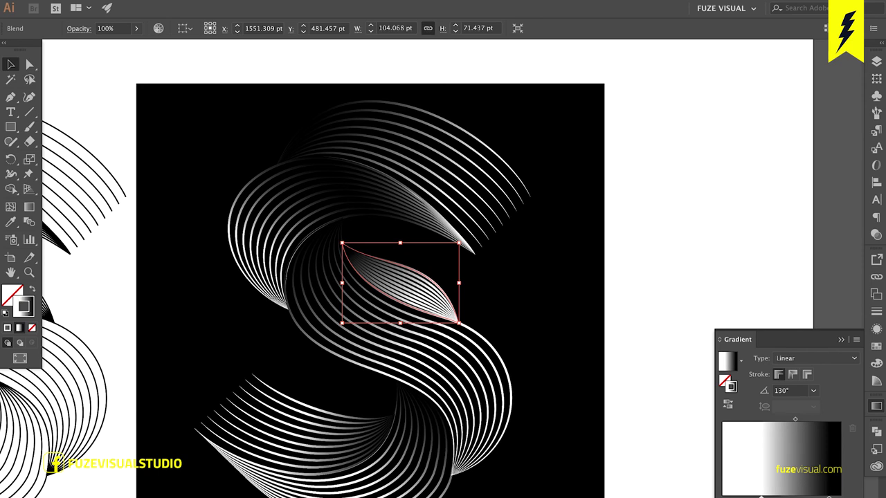
click(666, 320)
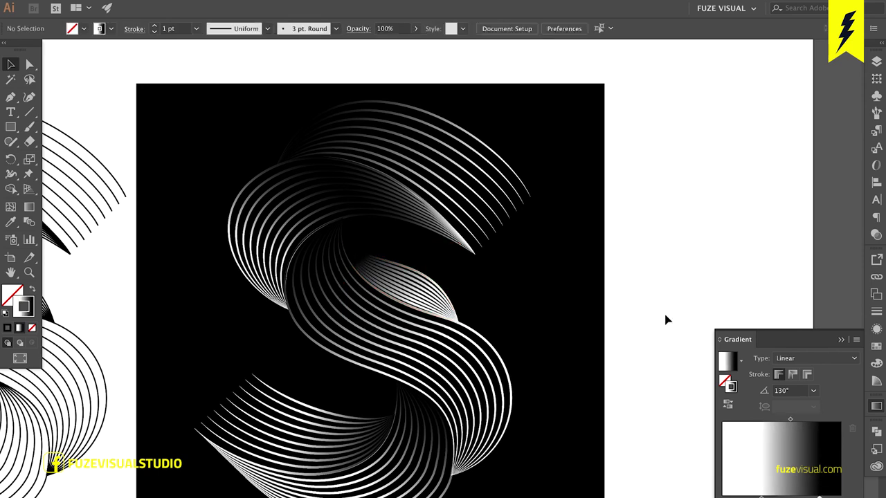
click(413, 290)
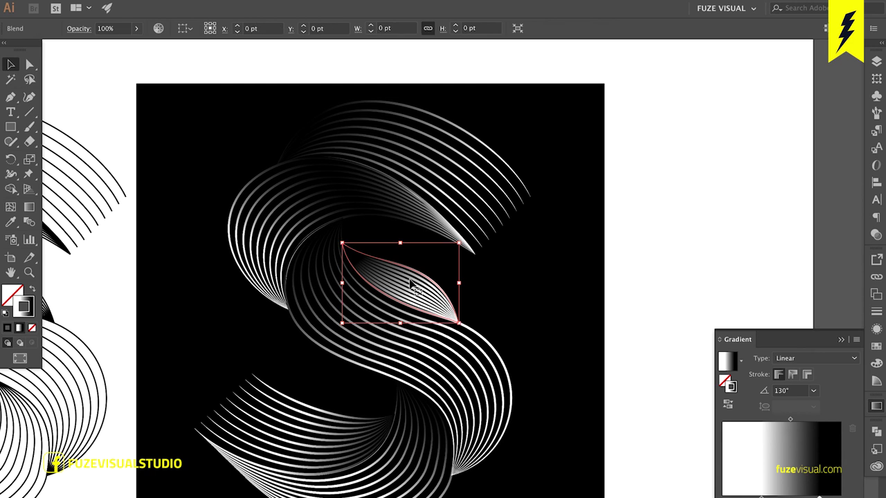
click(701, 263)
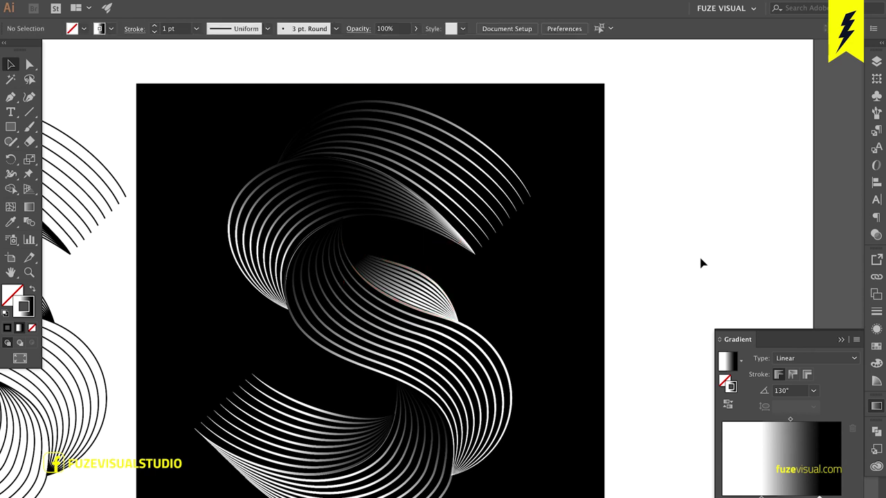
click(396, 291)
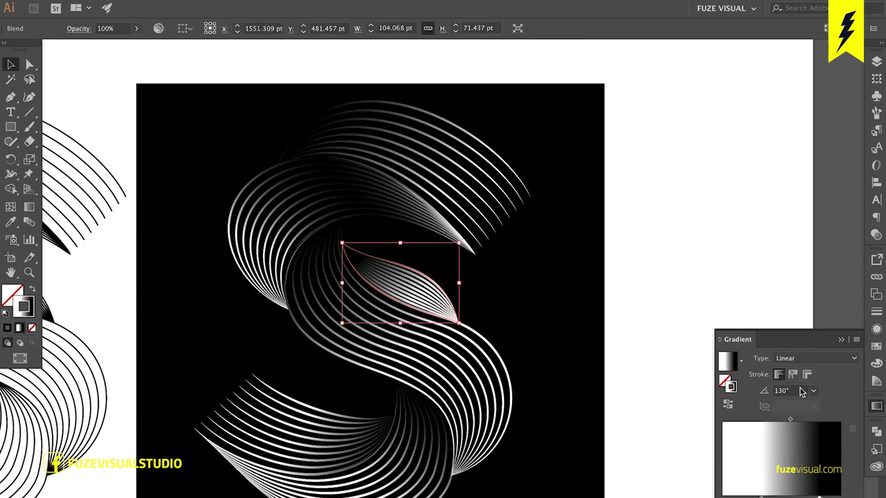
- Try 0.5, 2 and 1 pt stroke weights on the central blend, then set 1.5 pt
click(878, 313)
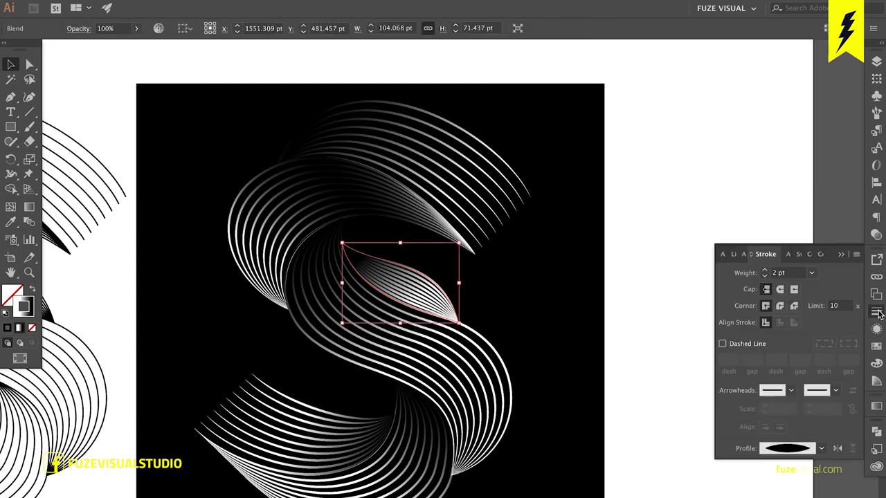
click(766, 275)
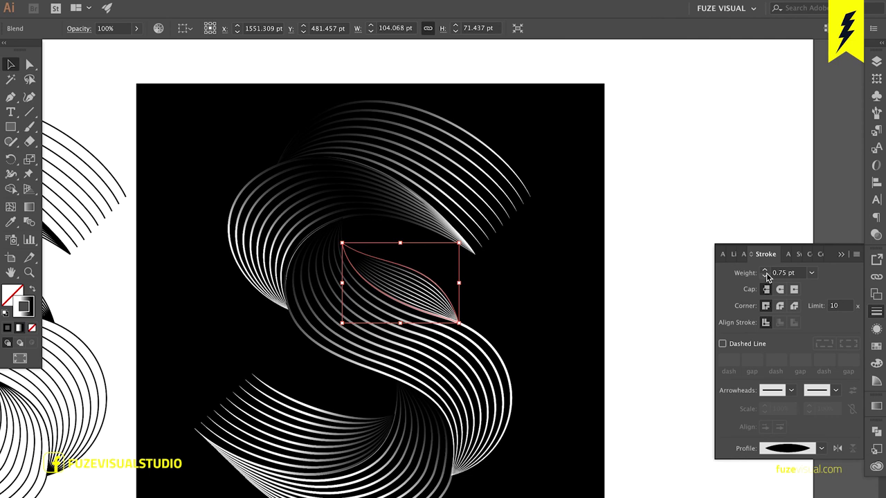
click(765, 276)
click(765, 270)
click(765, 271)
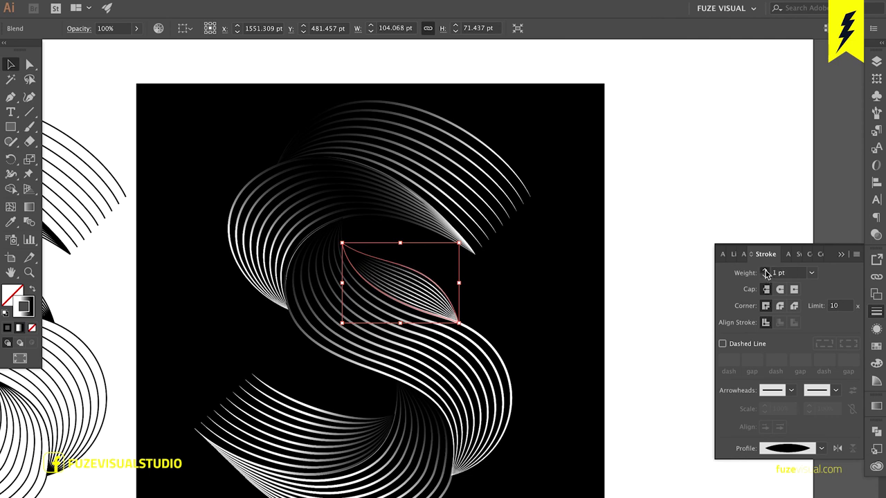
click(766, 275)
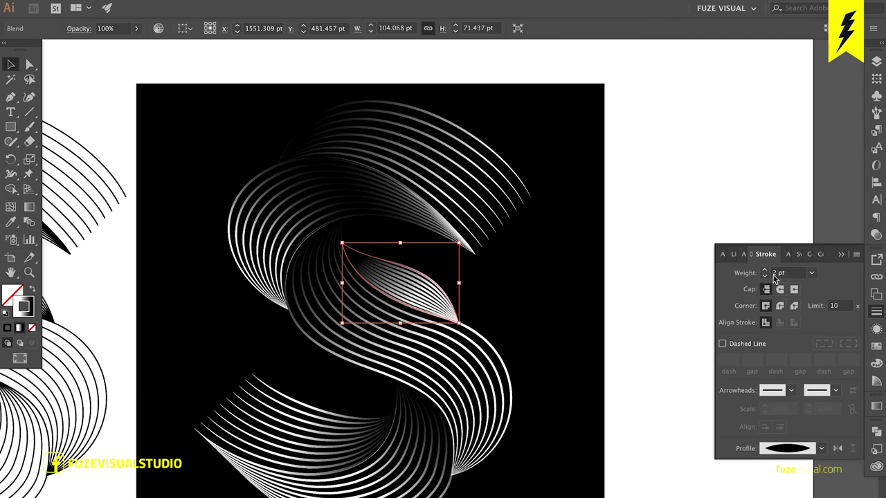
click(780, 274)
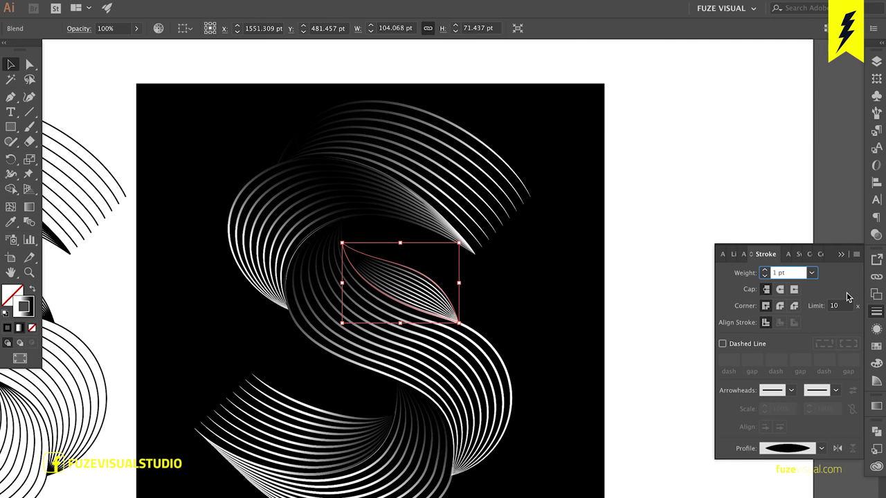
text(.5)
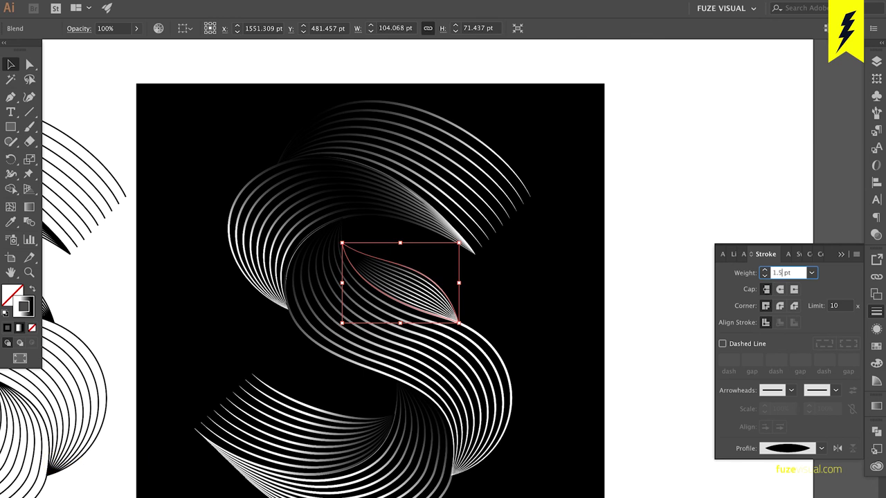
key(Return)
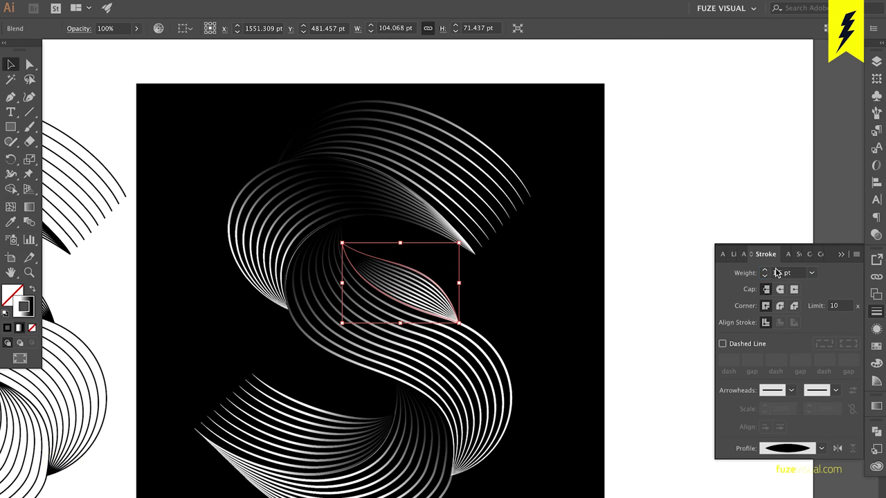
- Refine the central blend's stroke weight to 1.3 pt
click(778, 275)
key(BackSpace)
text(4)
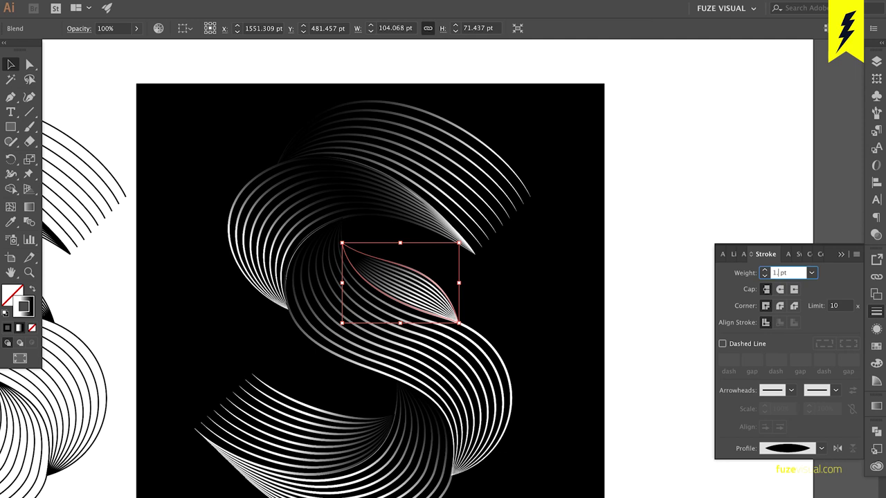
key(BackSpace)
text(3)
key(Return)
- Select the black background square, then use selection shortcuts to review the artwork
click(595, 298)
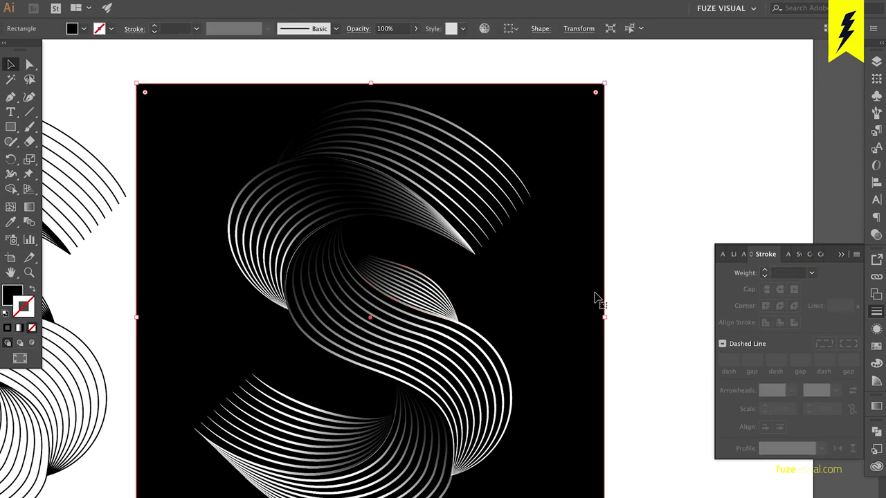
key(ctrl+2)
key(ctrl+a)
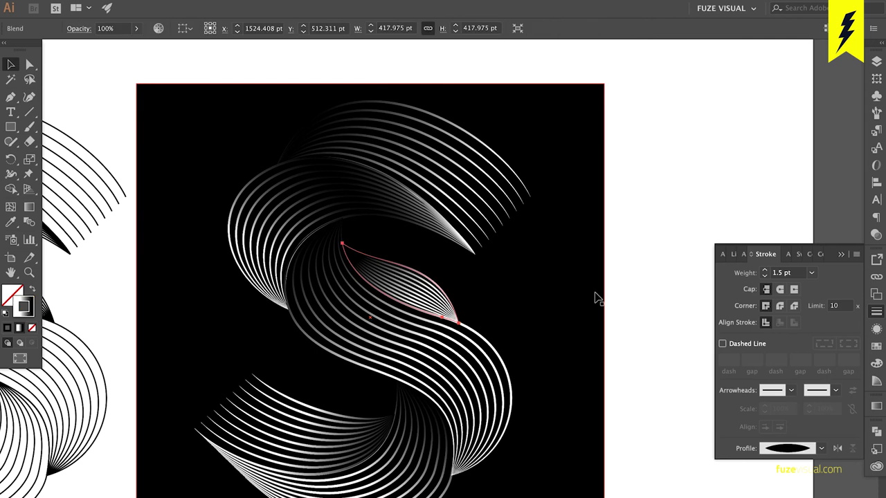
click(643, 252)
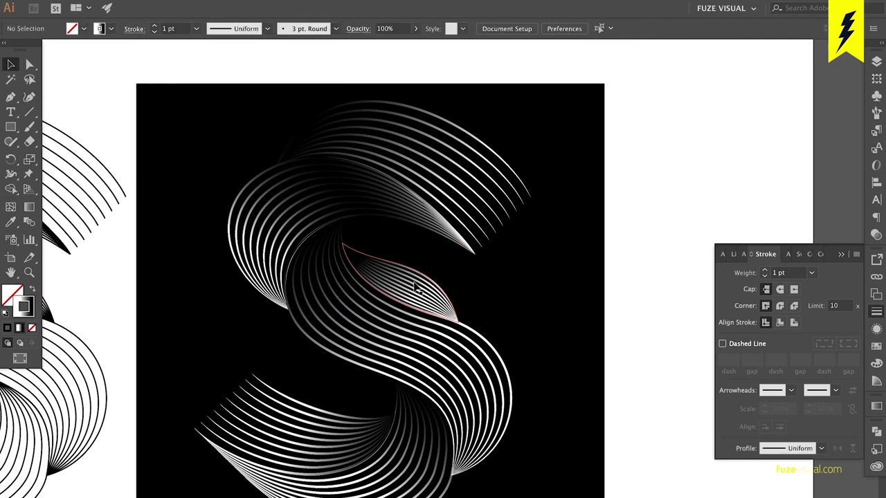
key(ctrl+a)
- Zoom out and Alt-drag the black rectangle's right edge outward to widen it from the centre
click(732, 188)
alt+scroll(639, 177, down, 1)
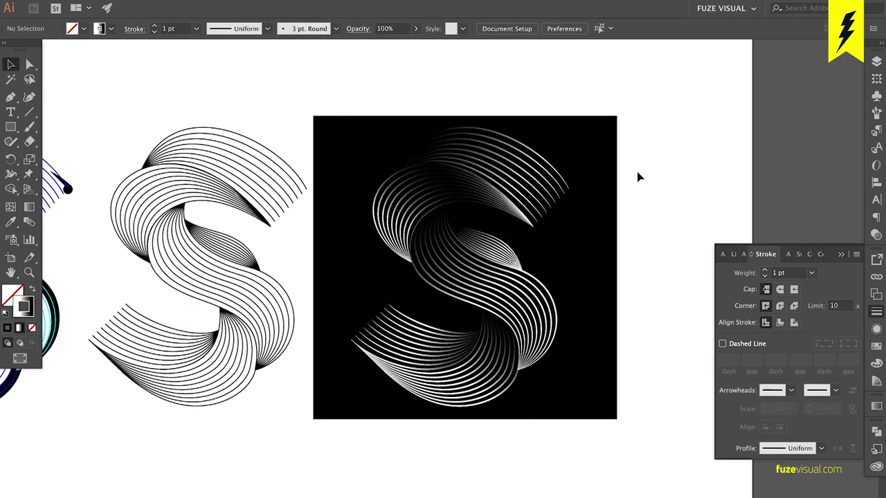
alt+scroll(638, 177, down, 1)
alt+scroll(638, 177, up, 2)
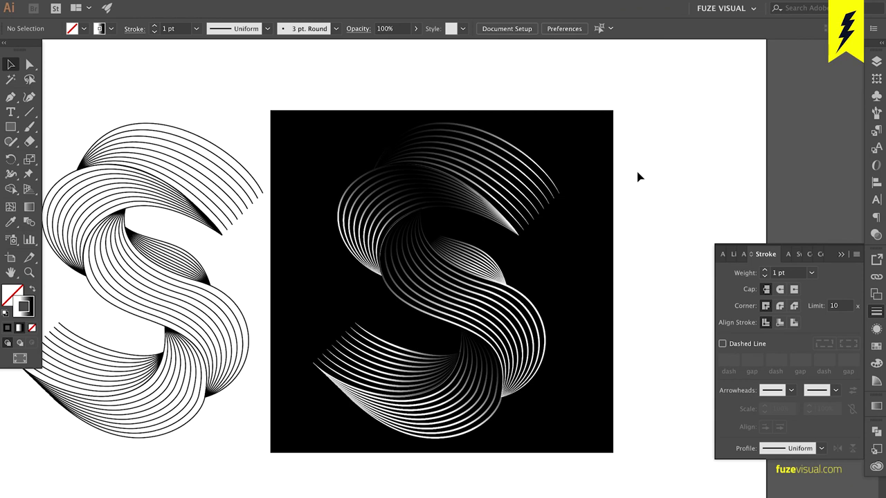
click(585, 169)
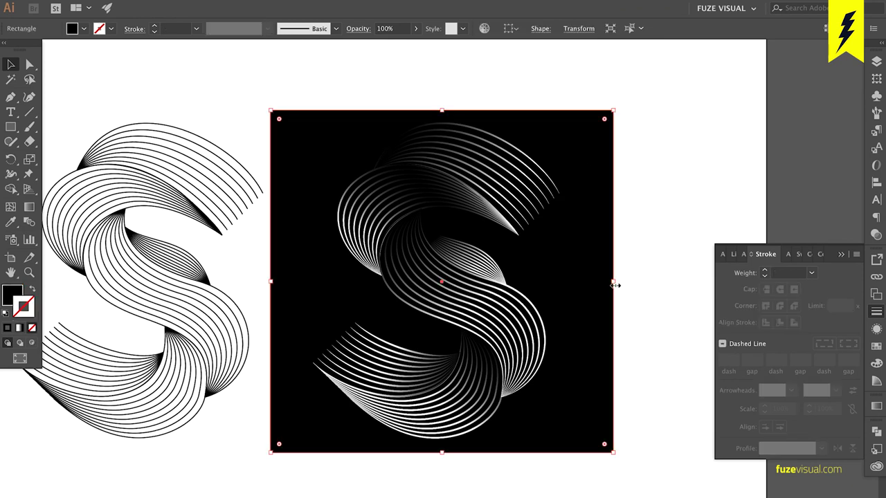
alt+drag(616, 285, 708, 284)
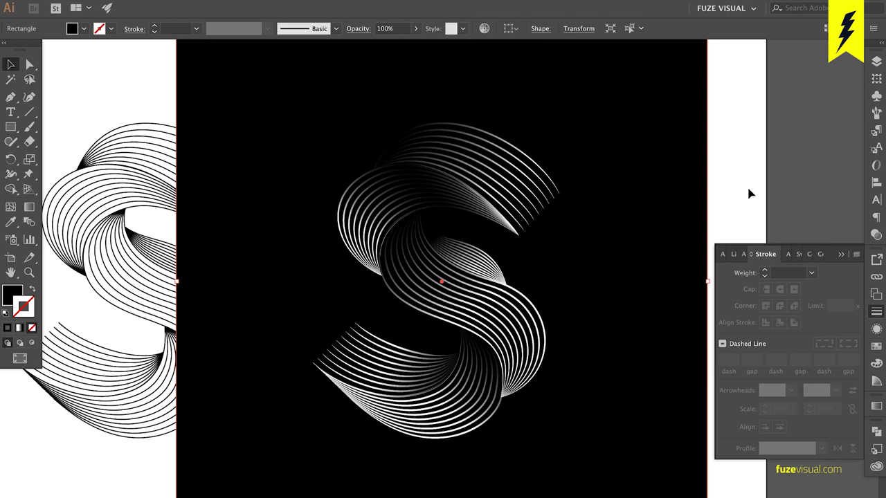
- Duplicate the black S square artwork to the right of the original
key(ctrl+minus)
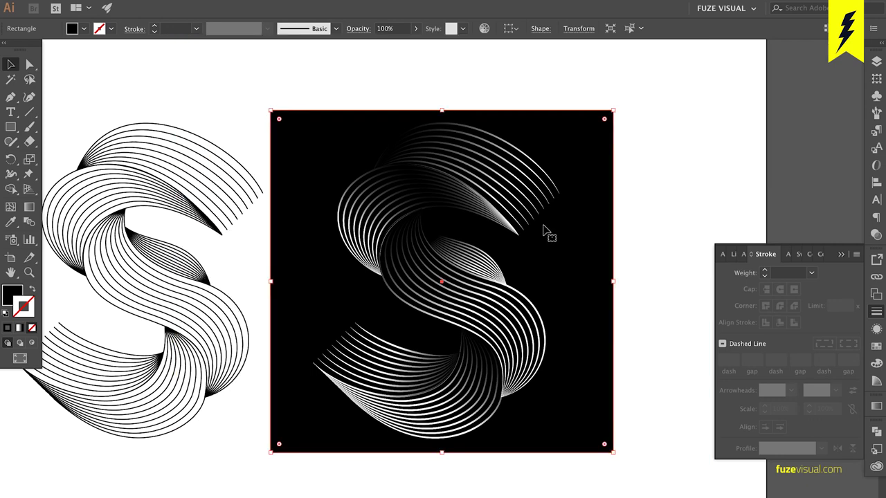
scroll(494, 251, left, 5)
scroll(493, 246, left, 3)
scroll(493, 247, down, 2)
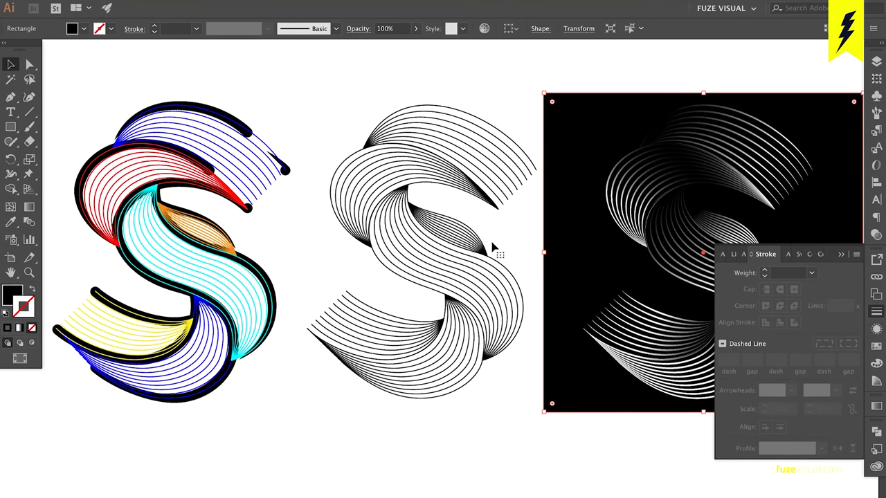
drag(583, 184, 421, 340)
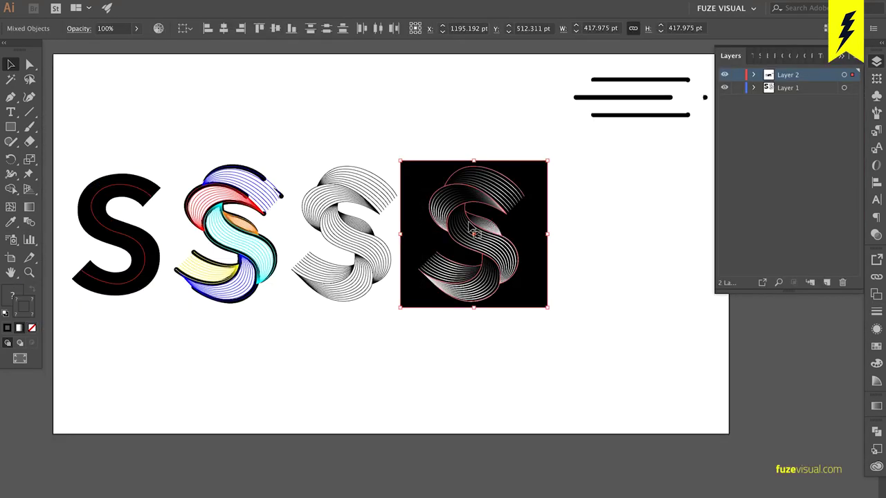
drag(473, 220, 628, 221)
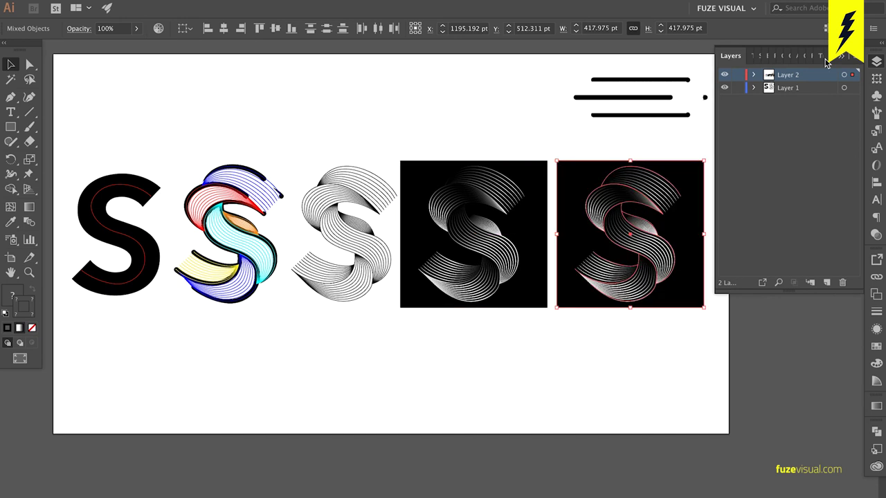
- Lock Layer 1, then zoom in and pick anchors on the S's upper middle ribbon
click(737, 87)
key(ctrl+equal)
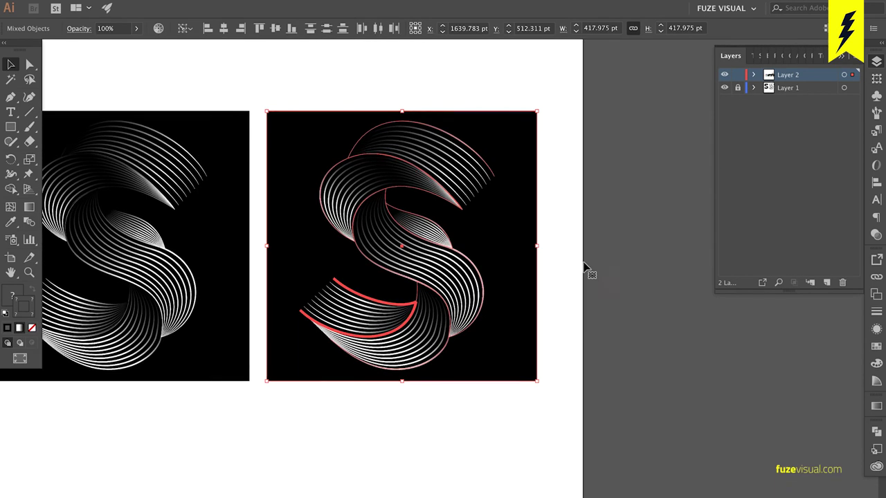
click(586, 265)
key(ctrl+equal)
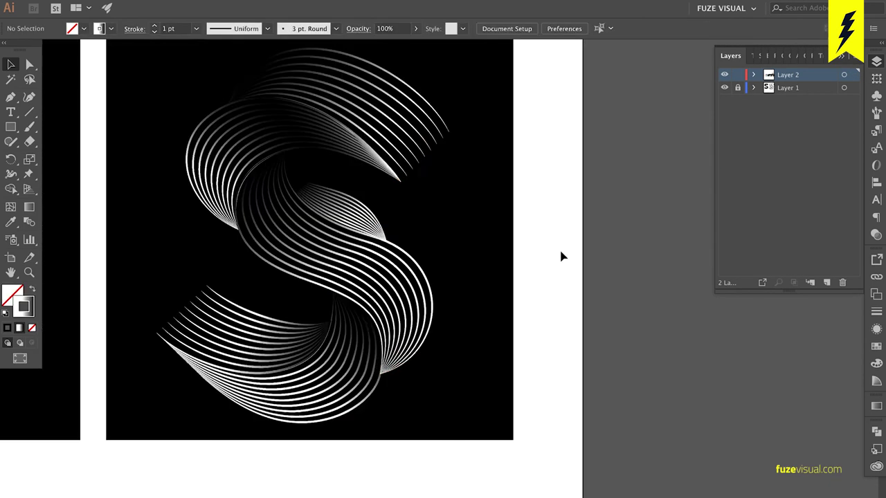
key(ctrl+equal)
key(a)
click(460, 246)
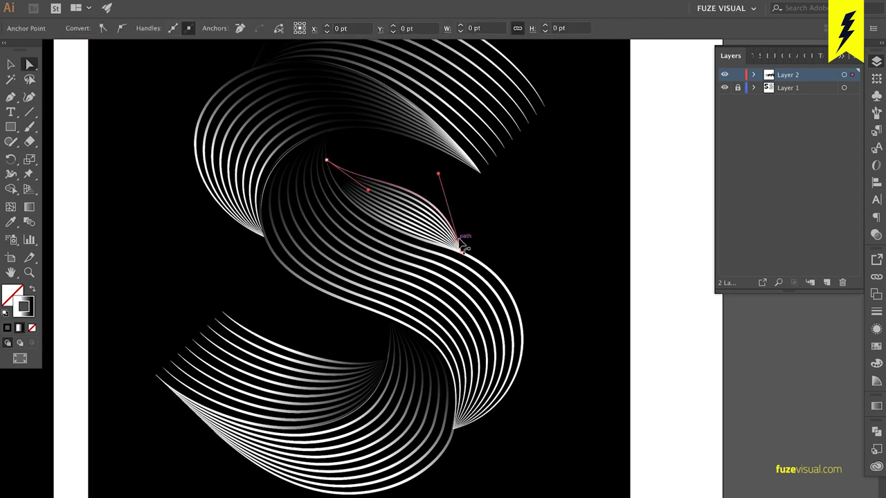
click(457, 401)
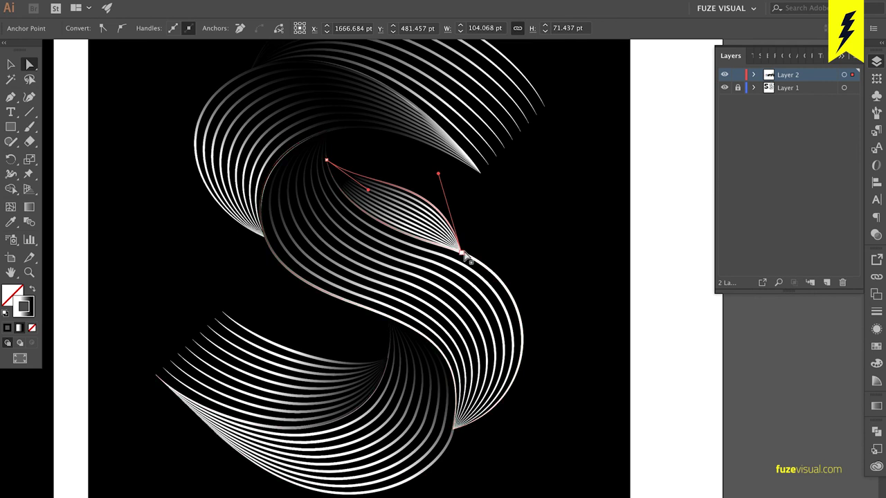
- Isolate the upper-middle ribbon blend and drag its end anchor down and right
key(v)
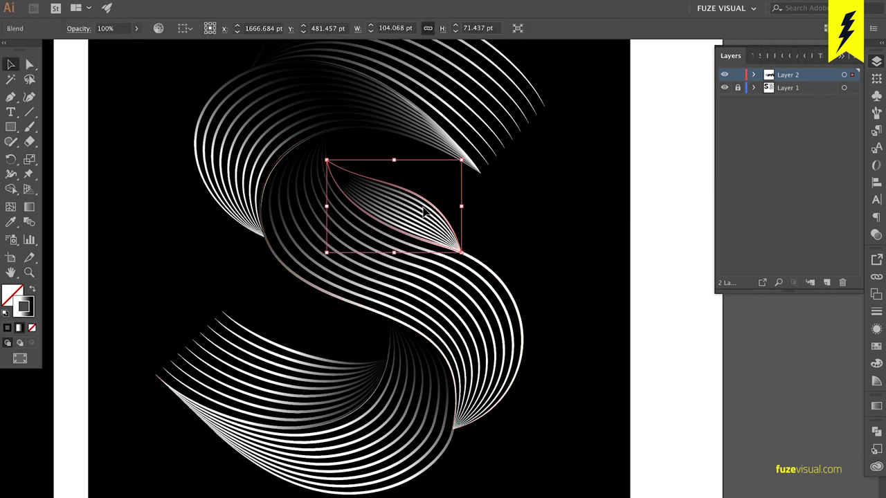
double_click(423, 211)
scroll(427, 222, up, 5)
key(a)
click(427, 222)
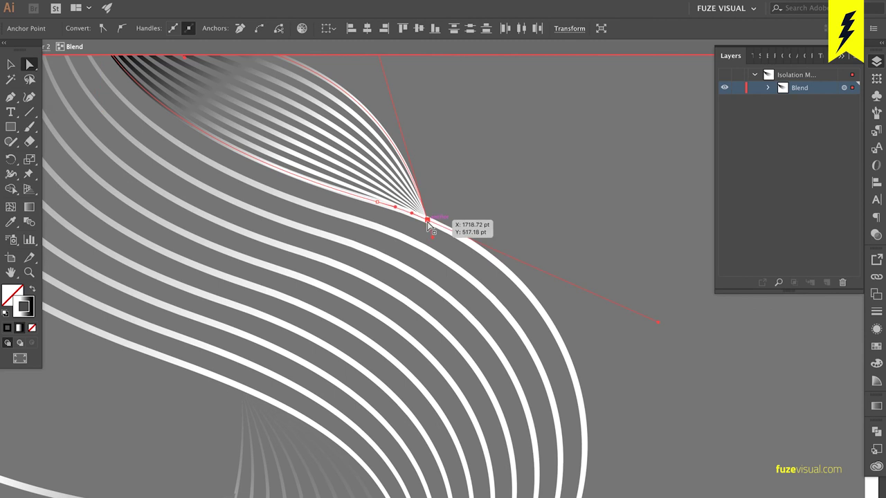
drag(427, 222, 475, 251)
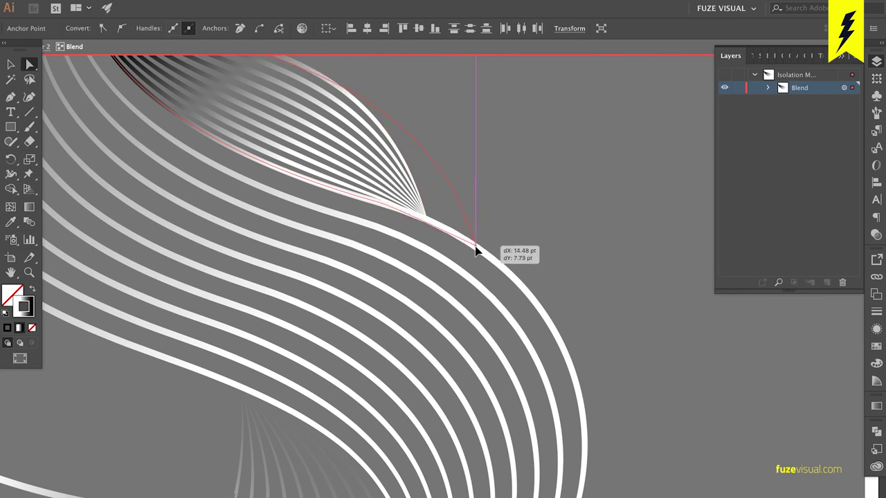
scroll(528, 305, down, 4)
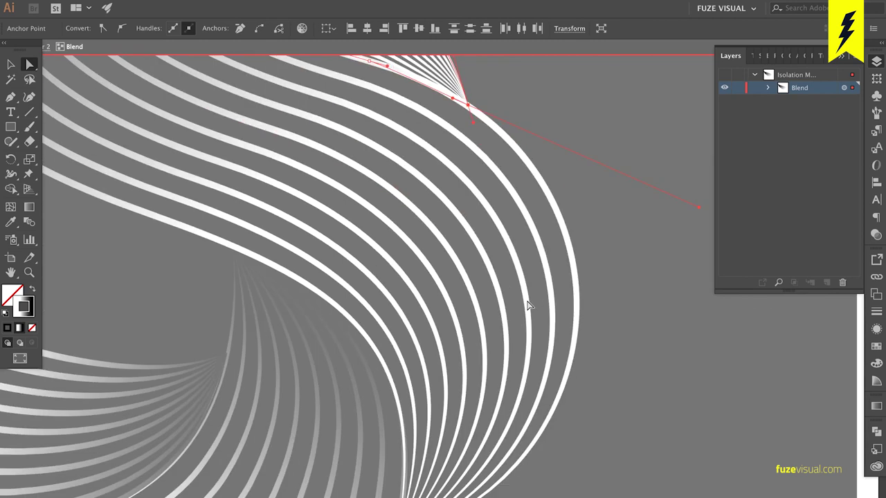
scroll(528, 305, up, 3)
scroll(528, 306, left, 1)
scroll(527, 305, up, 2)
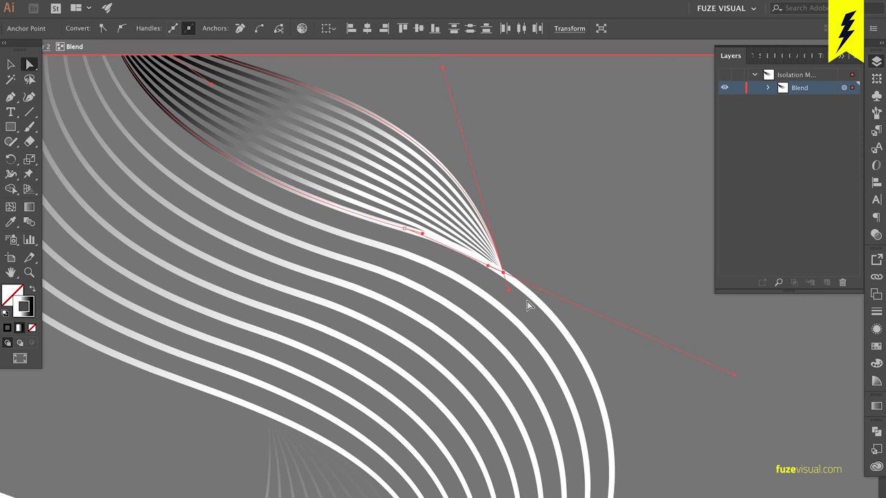
- Nudge the lower path's tip anchor down and right with the arrow keys
click(528, 303)
click(485, 264)
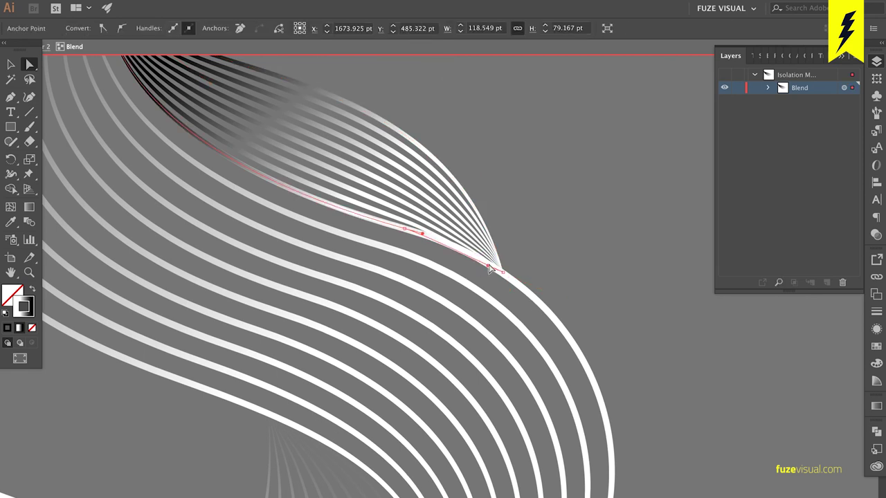
click(488, 268)
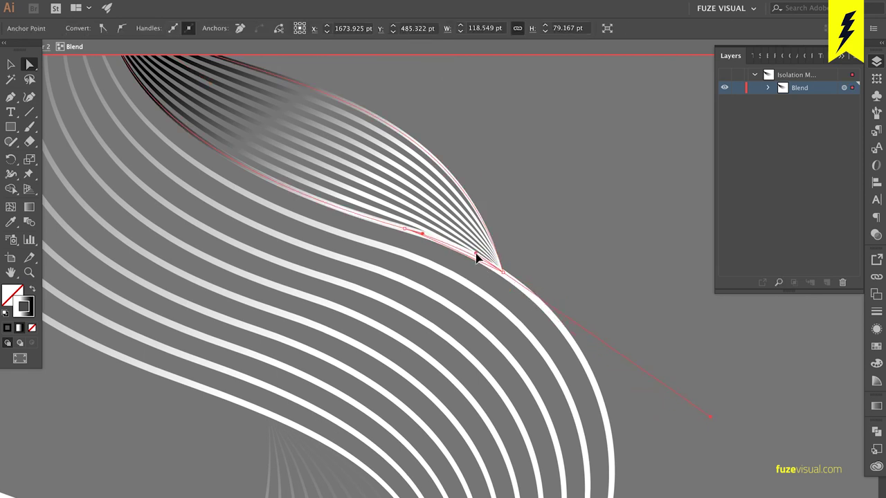
click(477, 256)
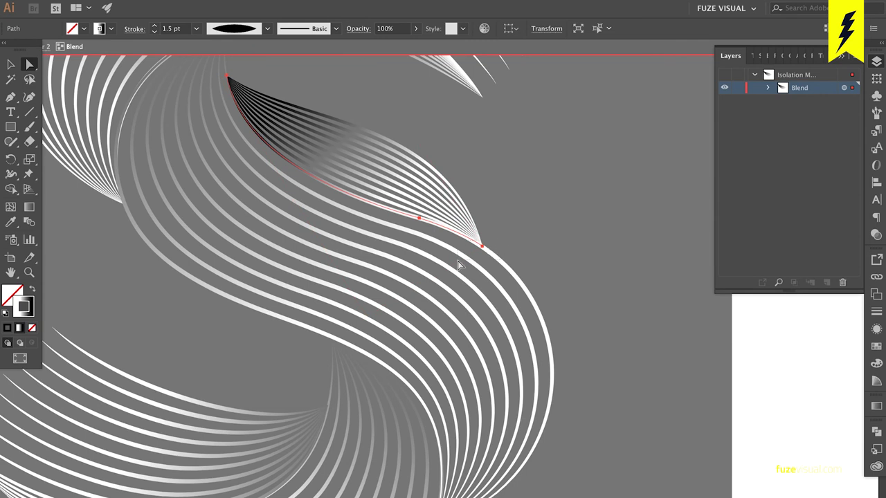
click(482, 245)
key(shift+Right)
key(shift+Down)
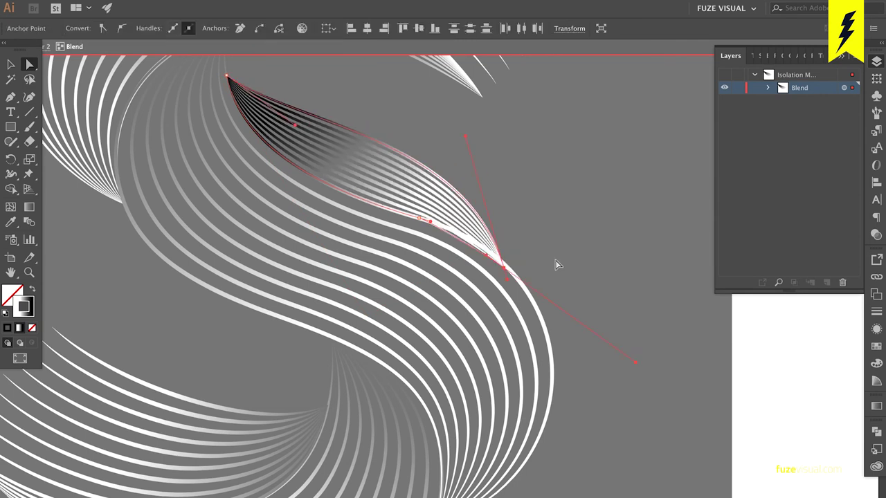
key(Up)
scroll(558, 265, up, 2)
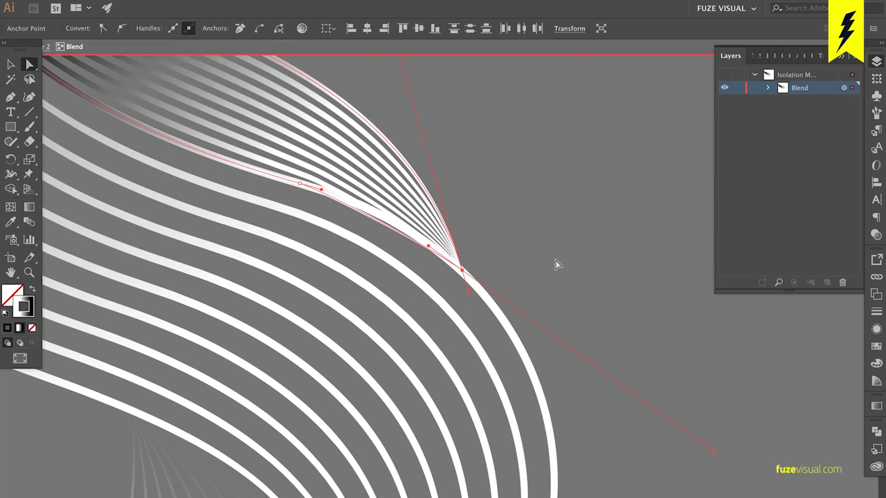
click(497, 258)
click(462, 272)
- Drag the tip's direction handles up-left to smooth the ribbon curves, then exit isolation
drag(437, 259, 424, 230)
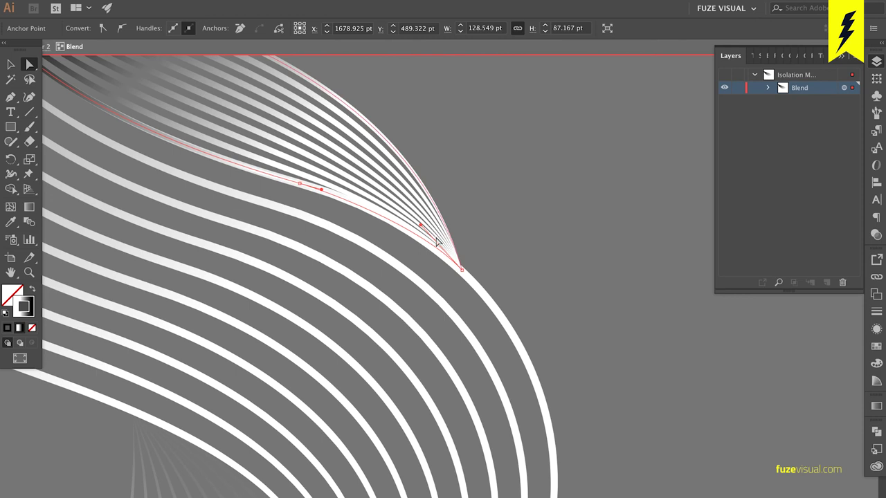
click(410, 219)
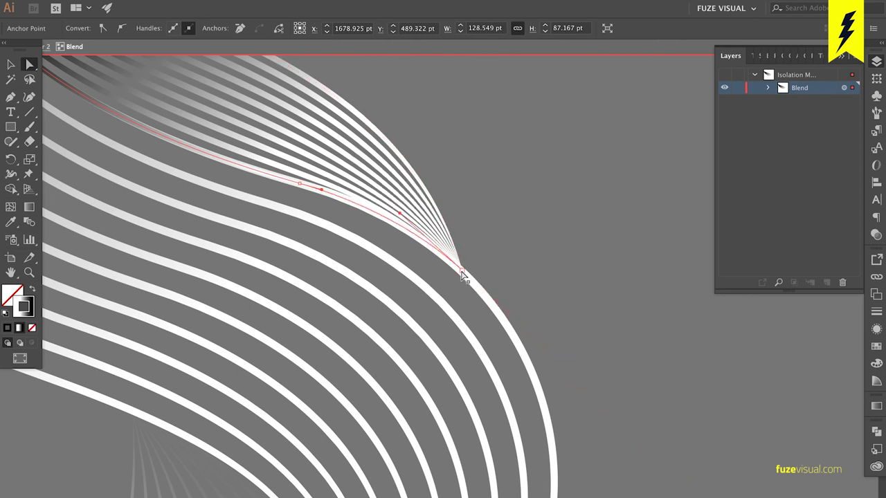
drag(461, 272, 444, 219)
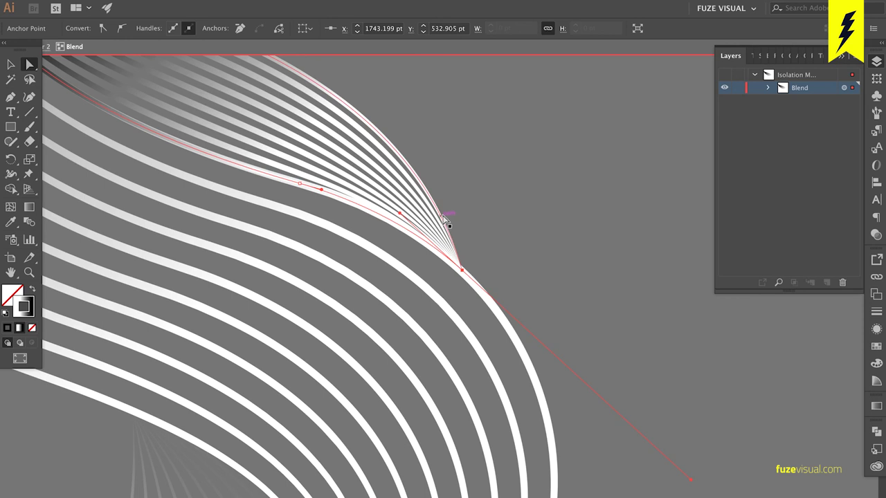
scroll(443, 222, up, 3)
scroll(443, 222, left, 3)
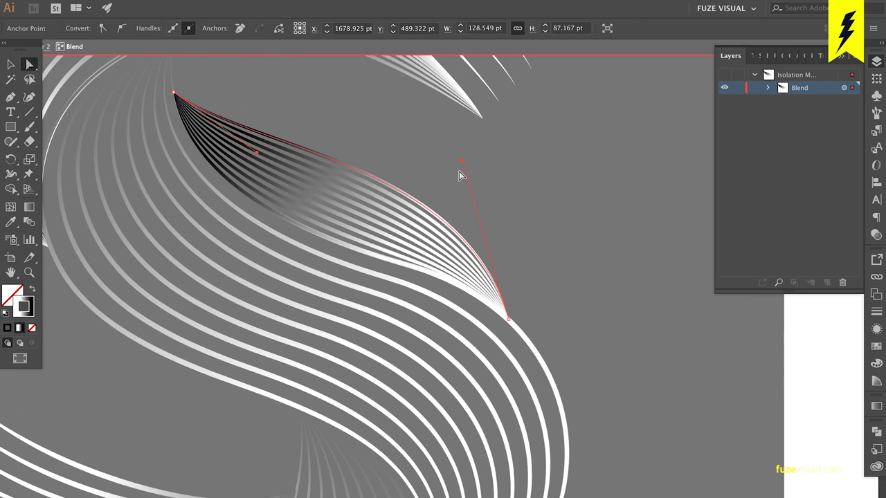
drag(463, 159, 425, 137)
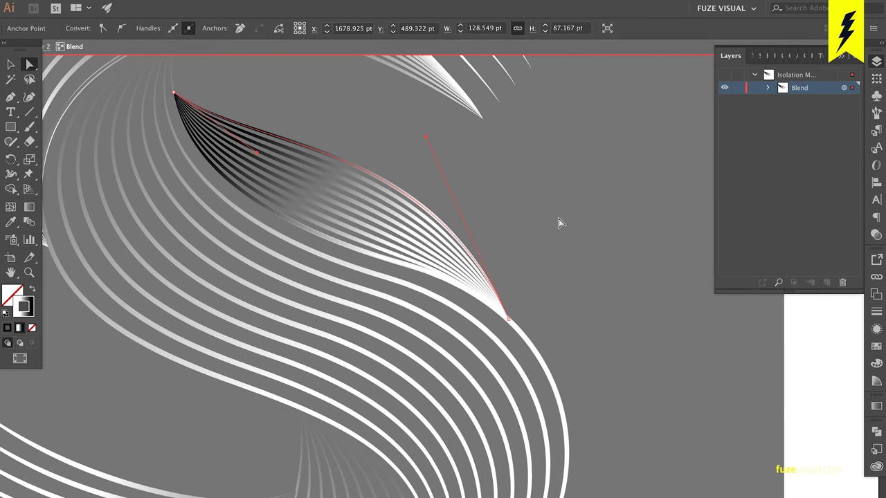
mouse_move(256, 152)
mouse_down()
mouse_move(262, 166)
mouse_move(239, 166)
mouse_up()
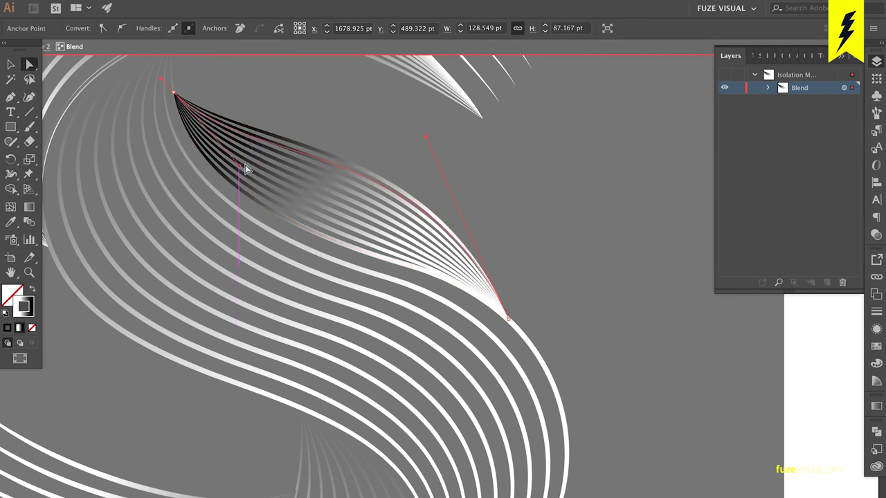
click(502, 217)
key(ctrl+0)
double_click(553, 227)
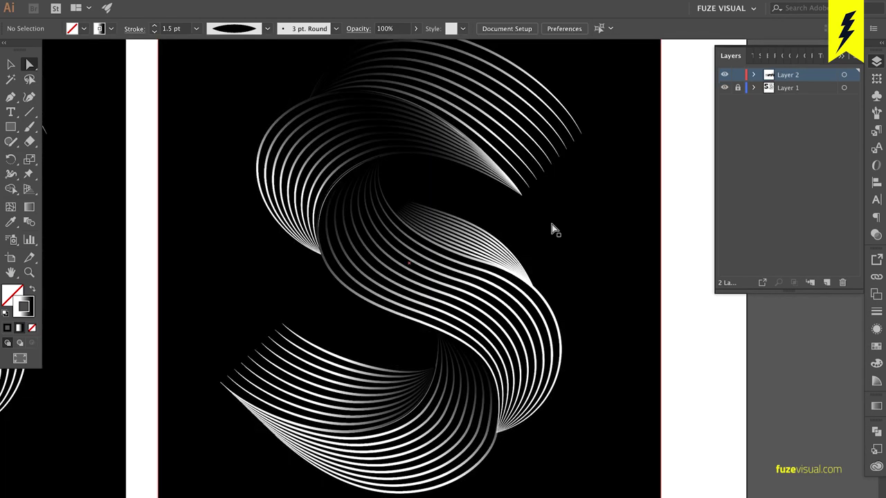
- Pan across the artboards to compare the edited S with the original
scroll(554, 230, down, 2)
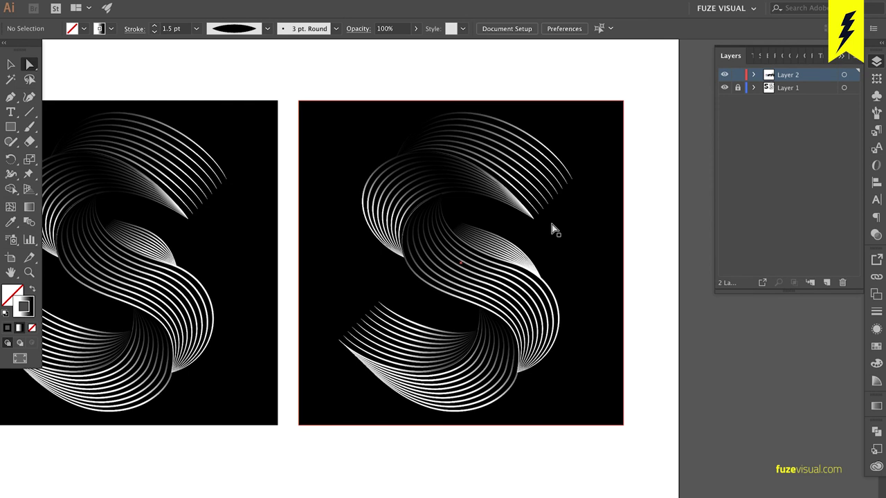
scroll(554, 229, down, 2)
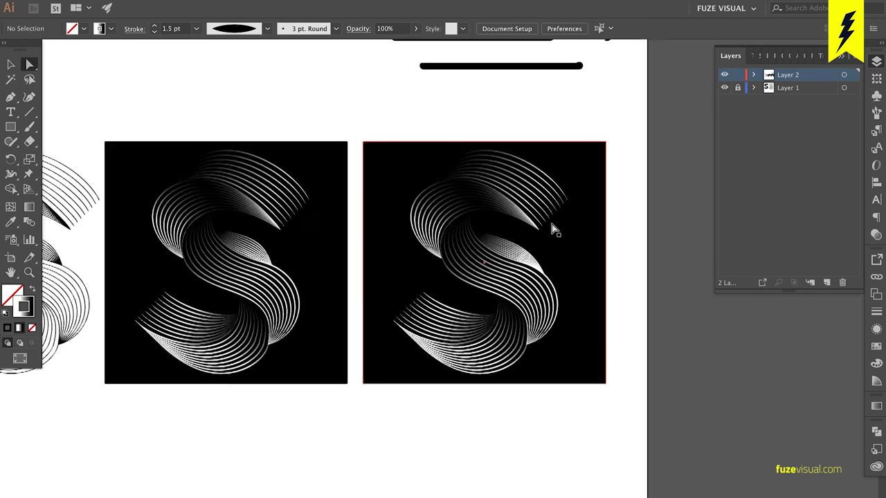
scroll(554, 230, down, 1)
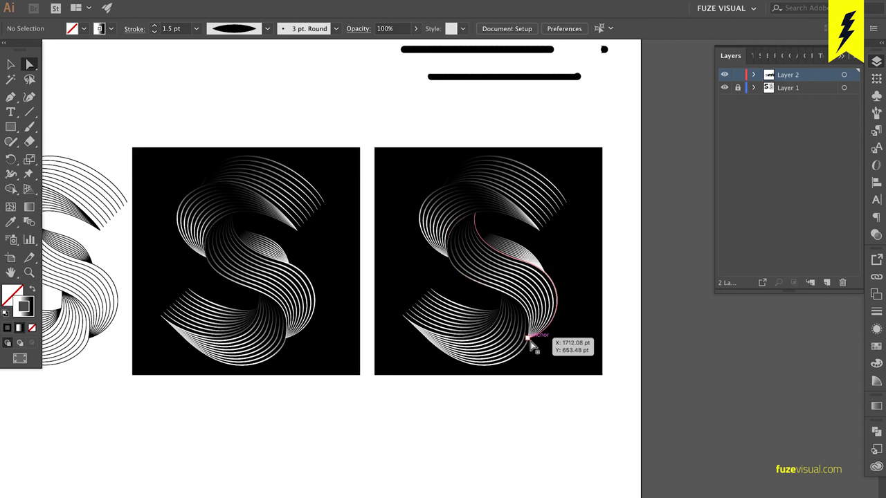
scroll(530, 349, up, 2)
scroll(533, 349, up, 1)
scroll(533, 349, down, 2)
- Marquee-select all the S ribbon blends, excluding the black background square
key(v)
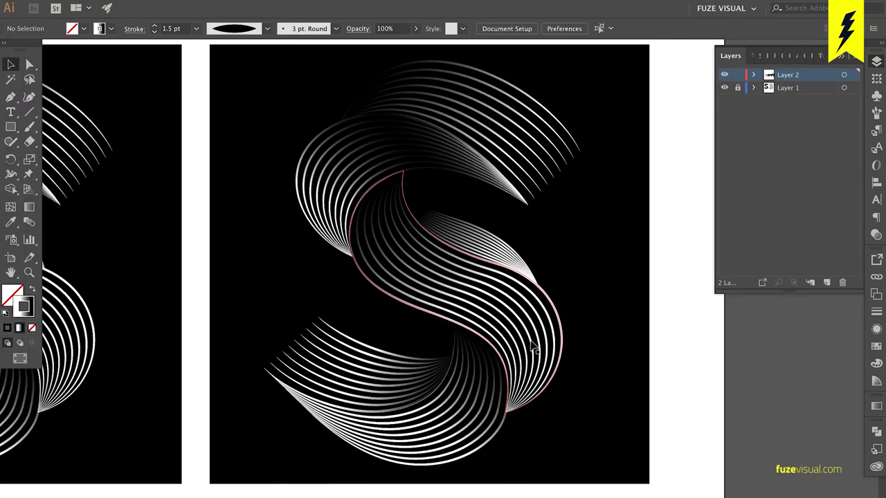
click(531, 351)
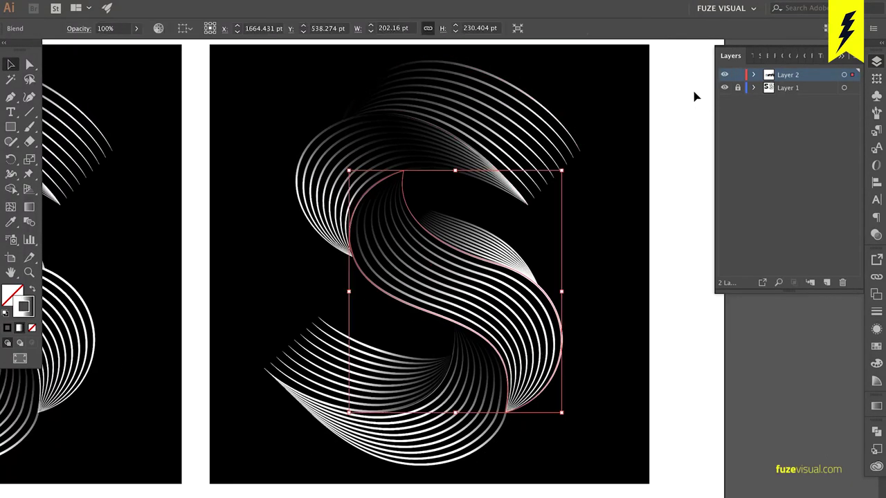
drag(668, 97, 284, 470)
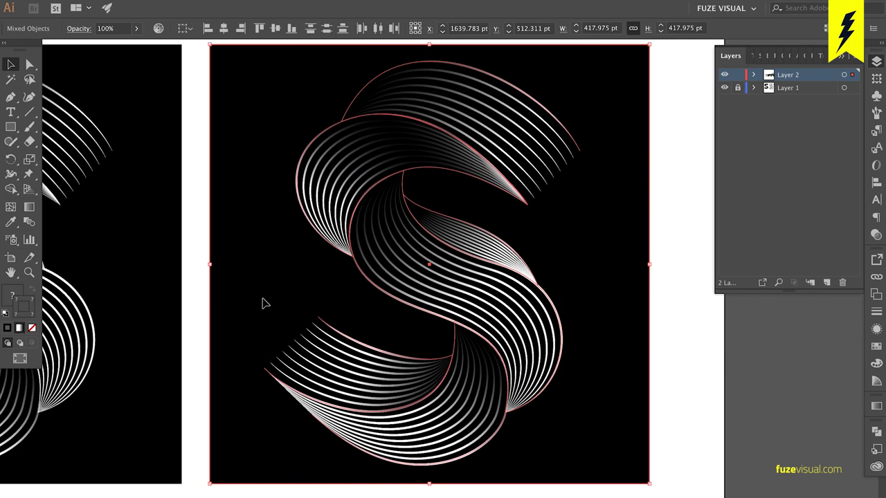
shift+click(640, 381)
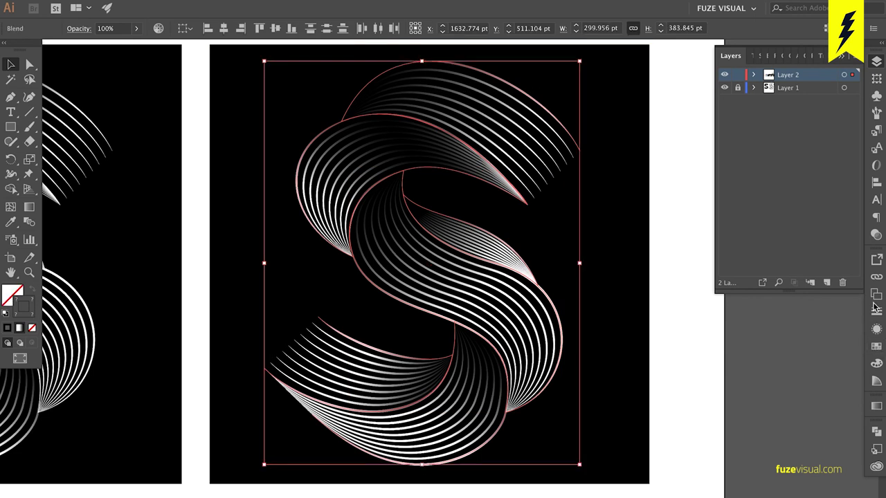
- Change the S blend lines' stroke width profile to Uniform in the Stroke panel
click(877, 311)
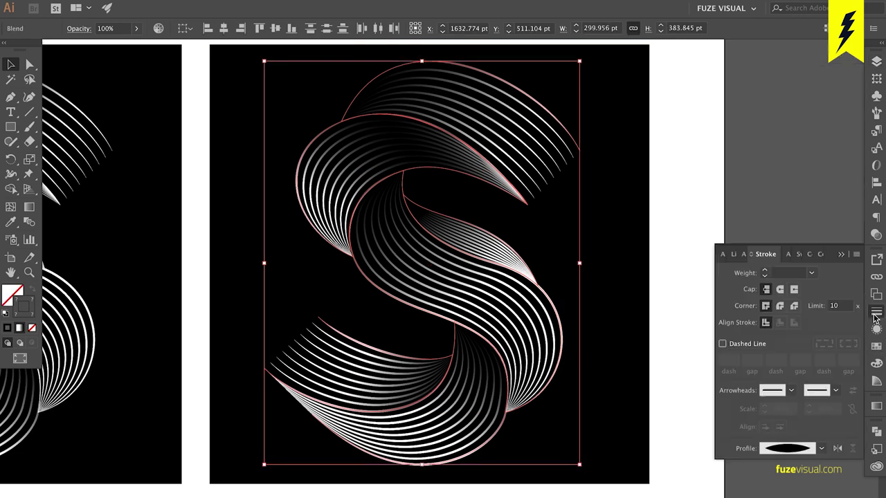
click(781, 450)
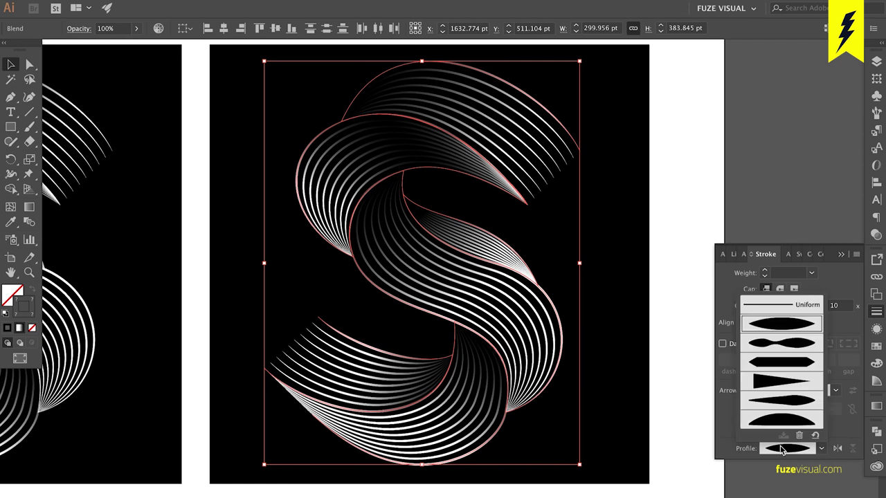
click(780, 311)
click(658, 302)
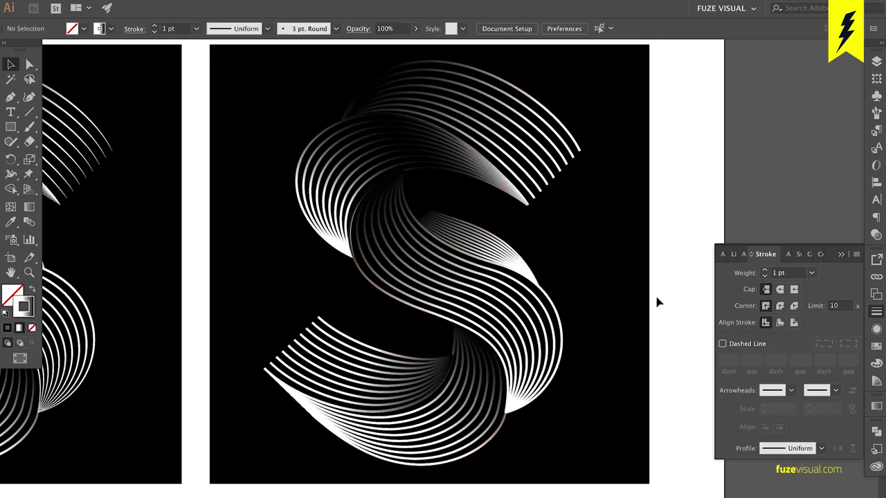
scroll(658, 302, down, 2)
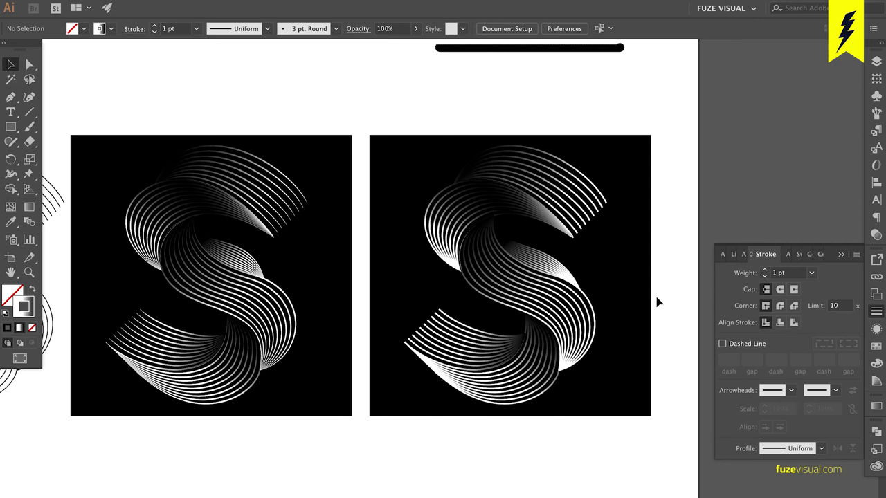
click(612, 334)
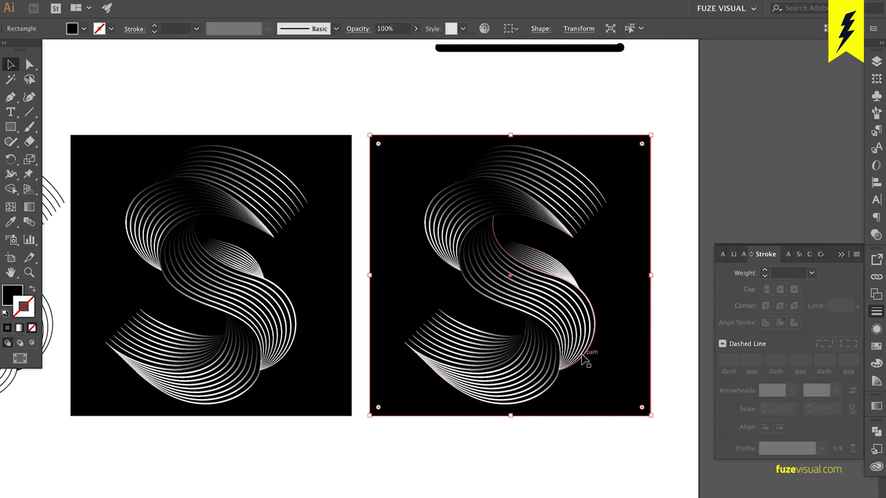
- Enter the S blend's isolation mode, select its left spine path, then exit isolation
alt+scroll(583, 357, up, 1)
alt+scroll(584, 357, up, 3)
alt+scroll(584, 358, up, 1)
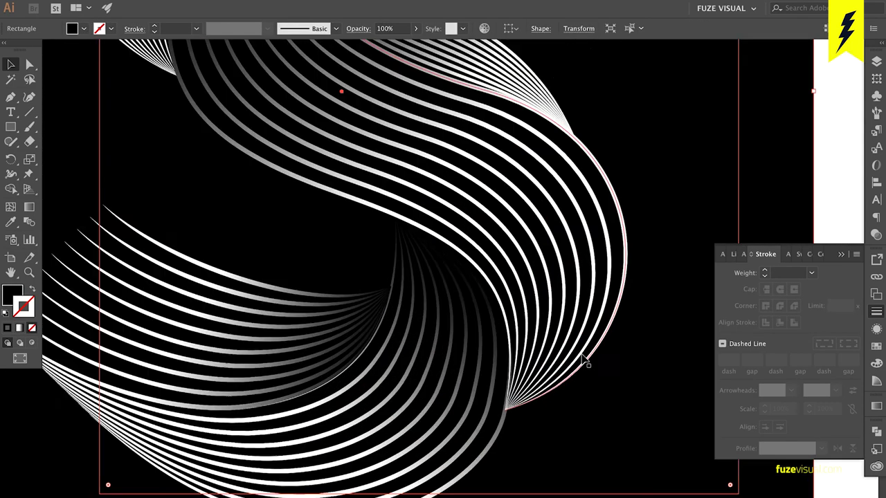
alt+scroll(583, 358, up, 1)
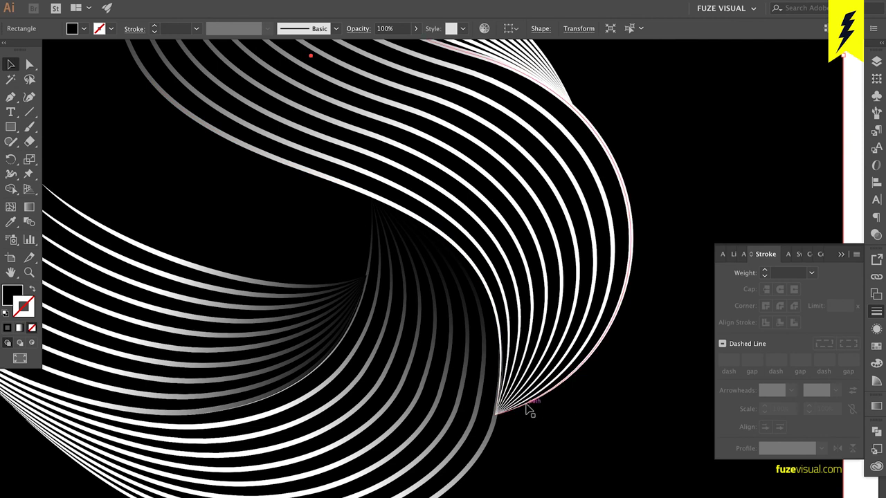
click(513, 414)
double_click(513, 413)
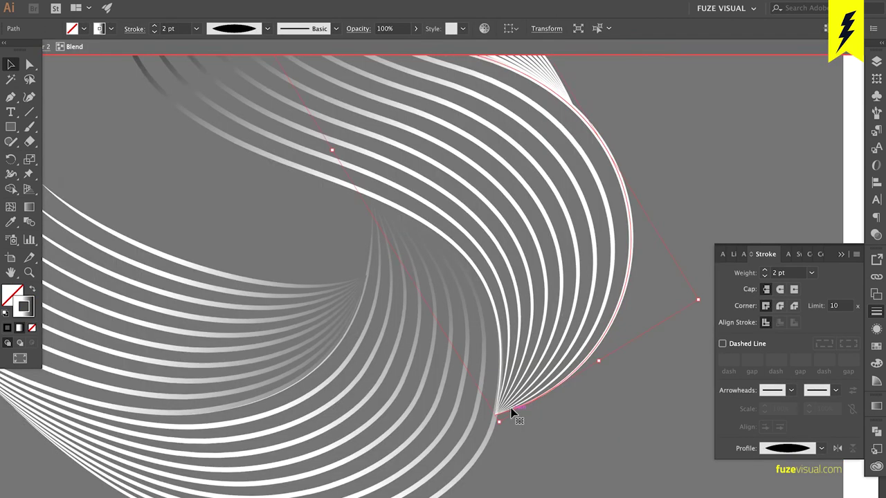
scroll(510, 412, up, 1)
key(a)
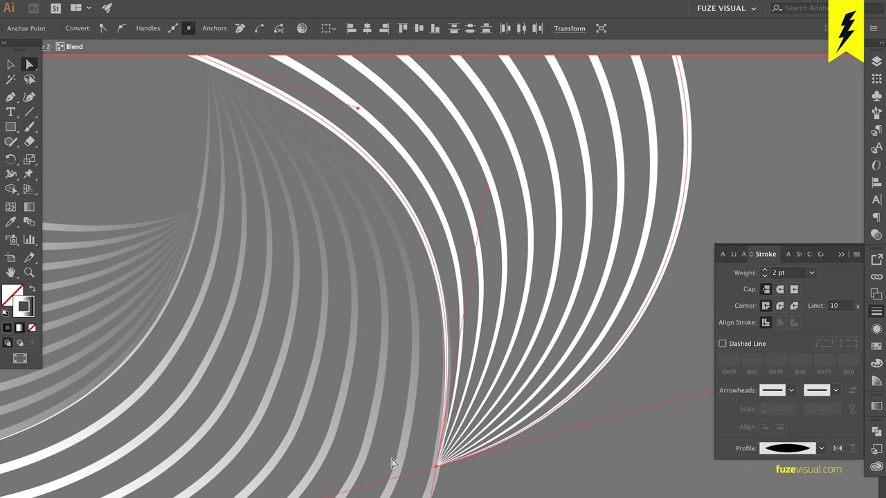
click(392, 463)
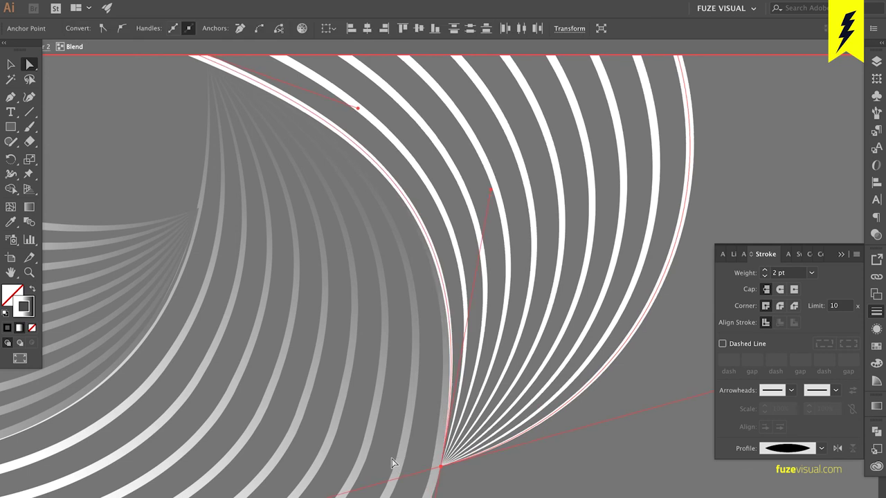
click(554, 478)
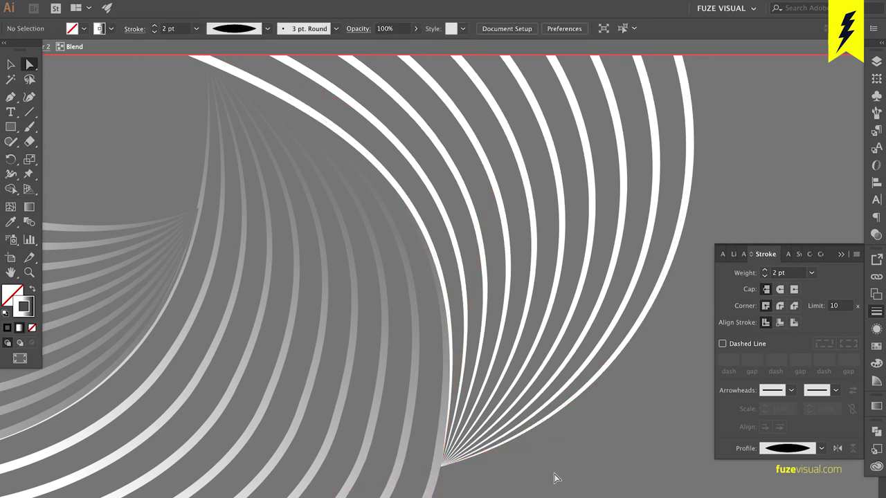
double_click(554, 478)
scroll(554, 478, down, 2)
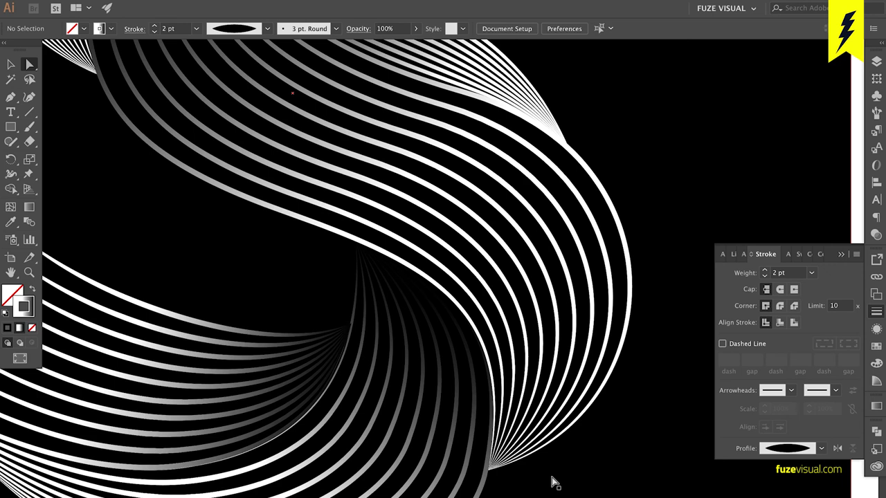
- Undo the last four blend edits to restore the spine's earlier curve
key(ctrl+z)
key(ctrl+z)
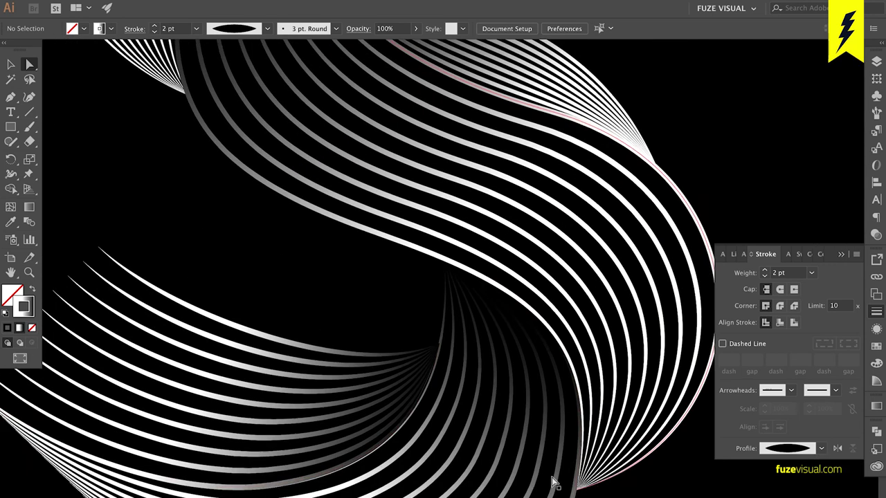
key(ctrl+z)
key(ctrl+z)
key(ctrl+z)
key(ctrl+z)
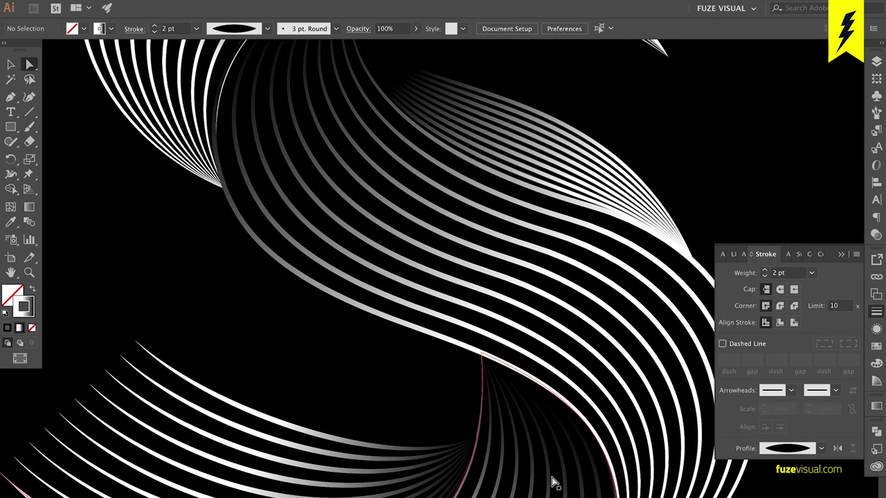
key(ctrl+z)
key(ctrl+z)
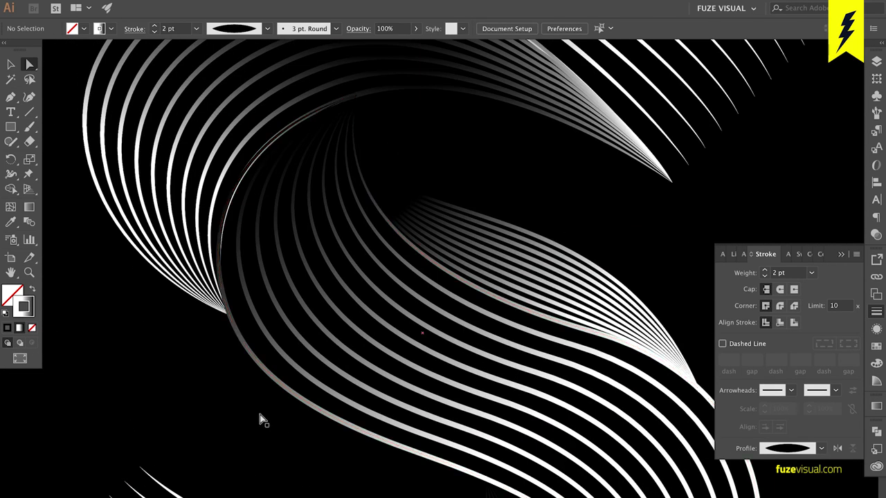
key(ctrl+z)
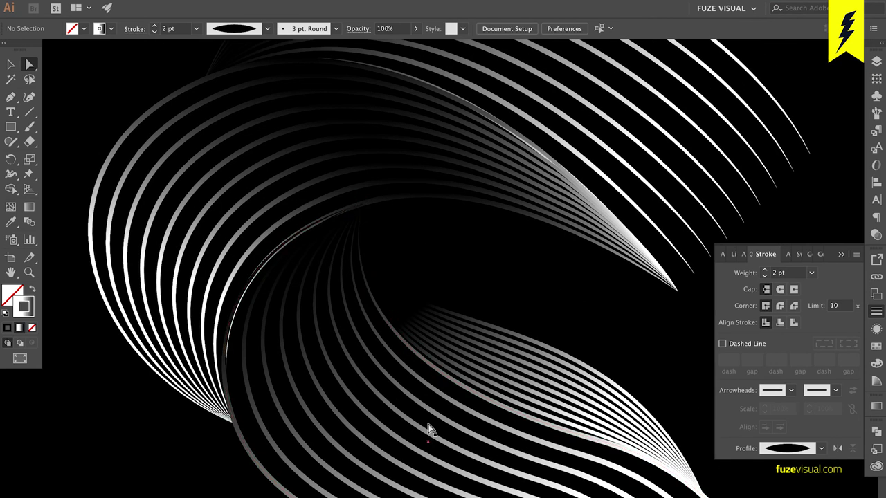
- Adjust the top anchor's direction handles to round the outer ribbon's upper-left curve
click(243, 306)
scroll(242, 306, up, 3)
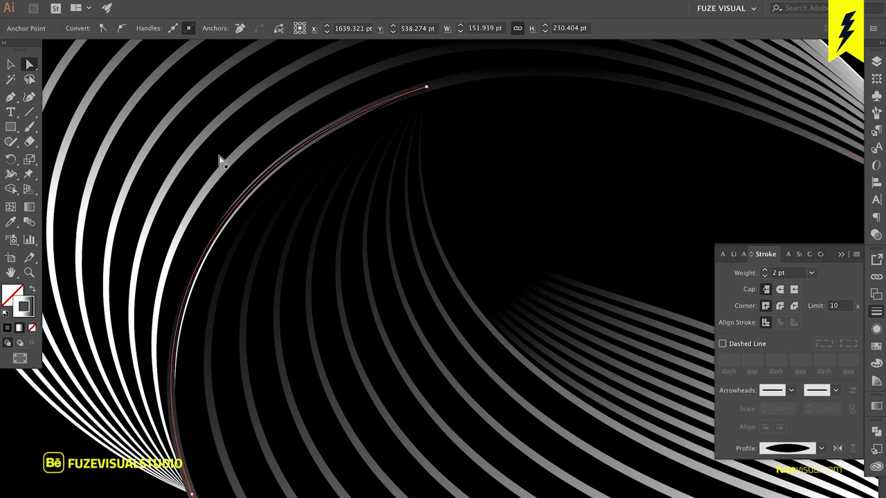
click(222, 158)
click(241, 155)
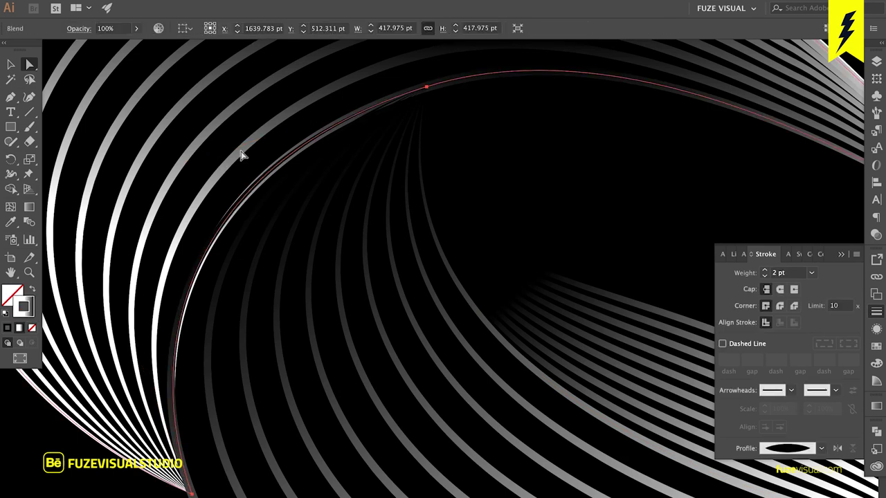
click(427, 88)
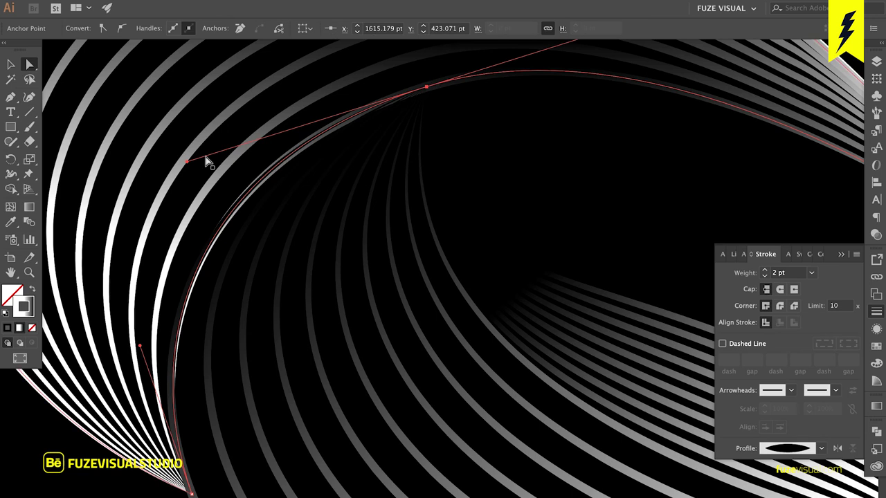
drag(188, 163, 183, 158)
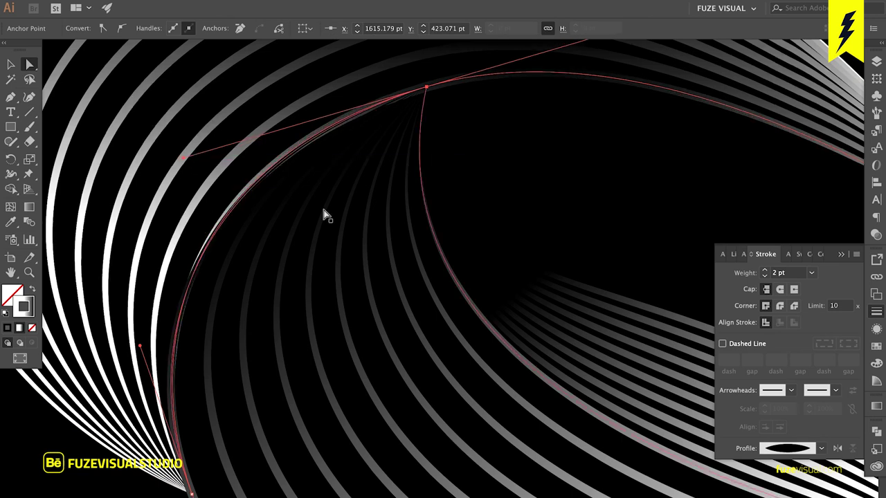
key(ctrl+z)
key(ctrl+z)
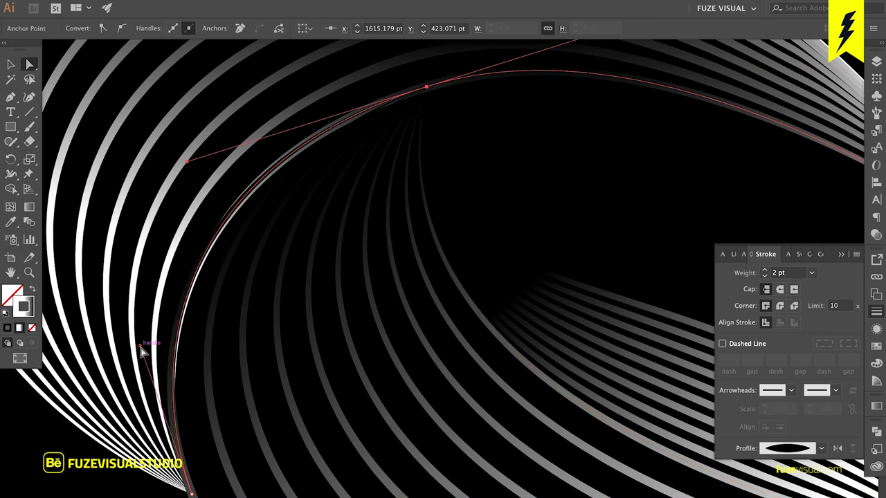
drag(139, 346, 136, 340)
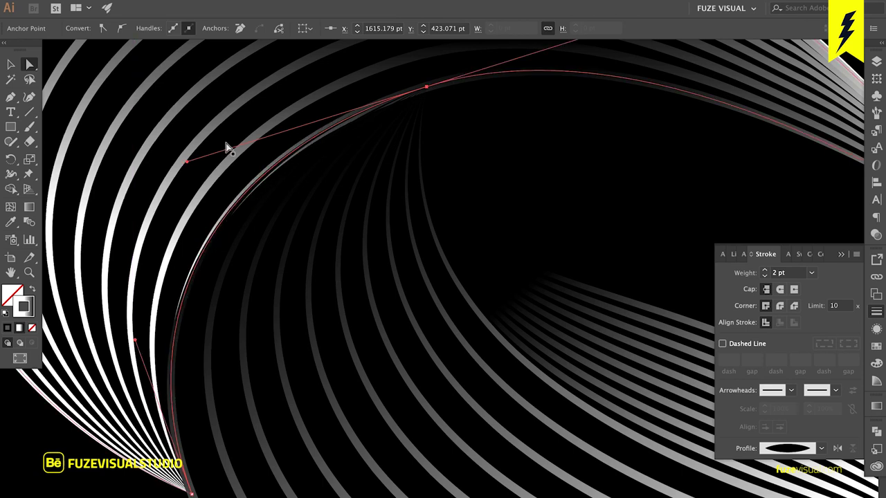
drag(187, 164, 191, 167)
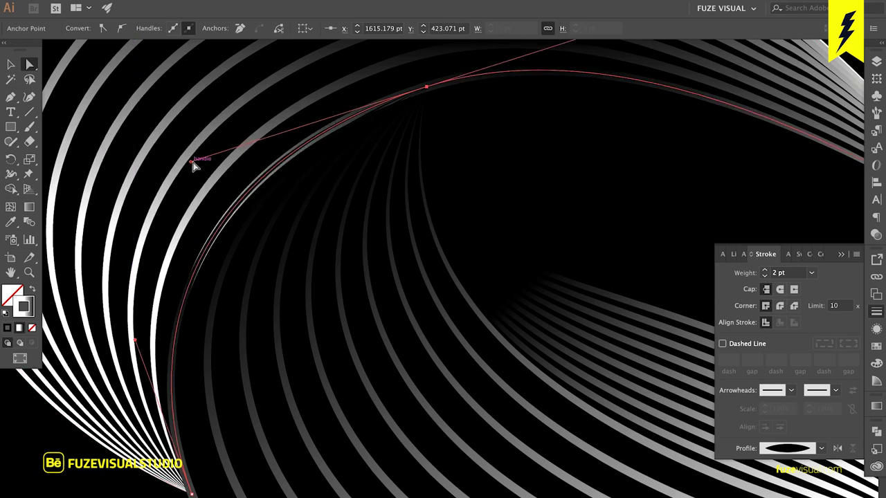
drag(192, 165, 200, 152)
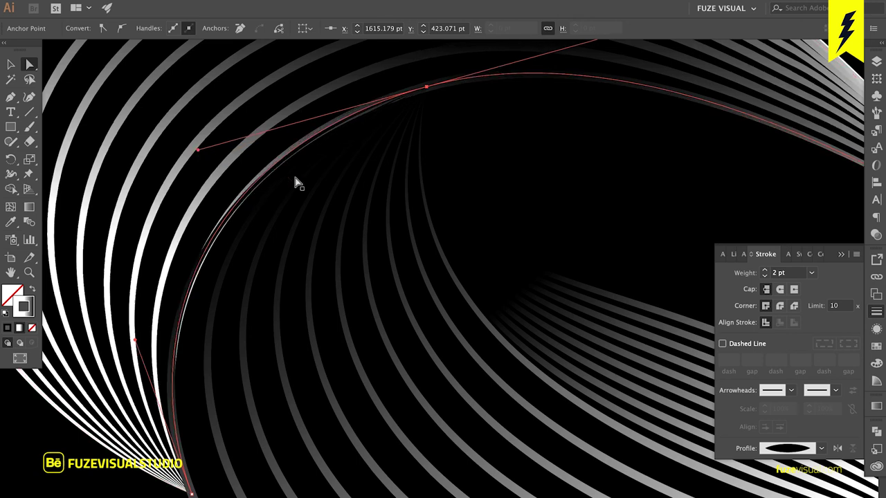
key(ctrl+minus)
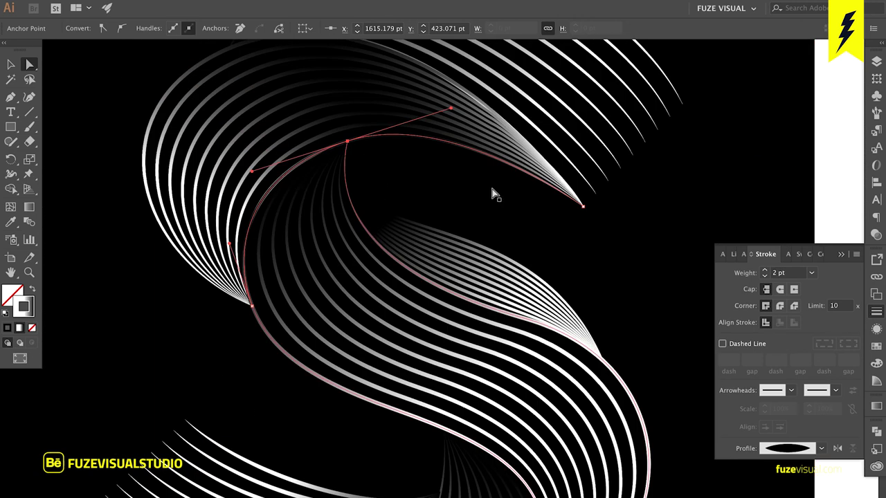
click(493, 189)
- Deselect the artwork and fit both artboards in the view
key(ctrl+minus)
key(v)
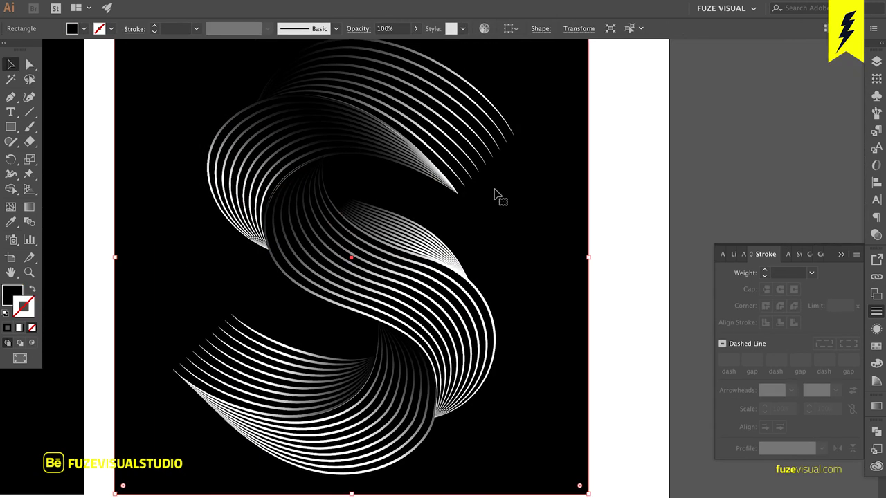
click(681, 135)
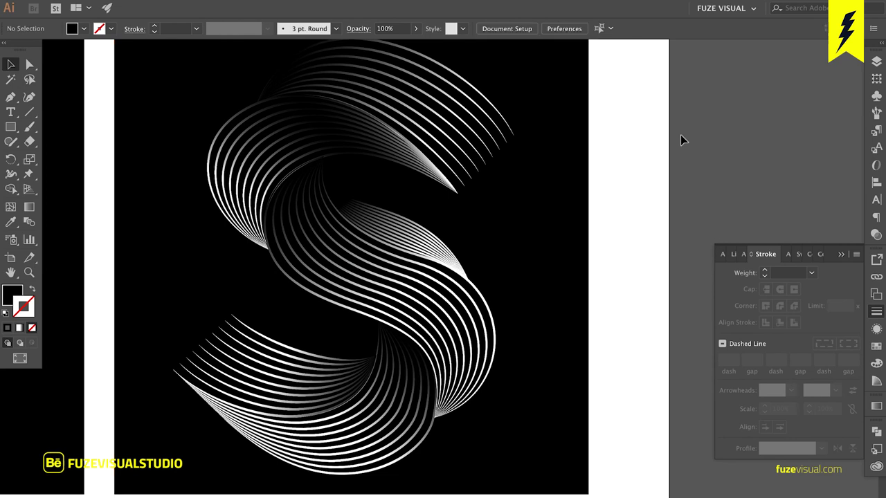
scroll(680, 135, down, 2)
key(ctrl+alt+0)
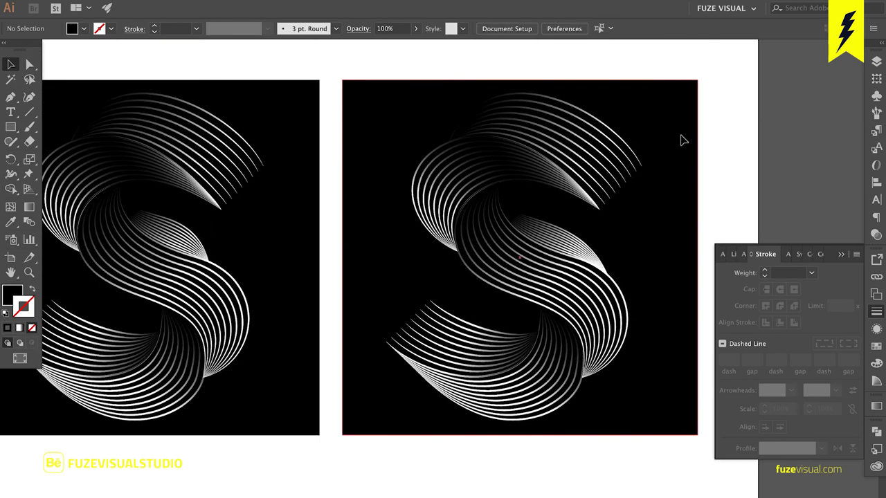
scroll(681, 141, right, 3)
scroll(682, 141, up, 1)
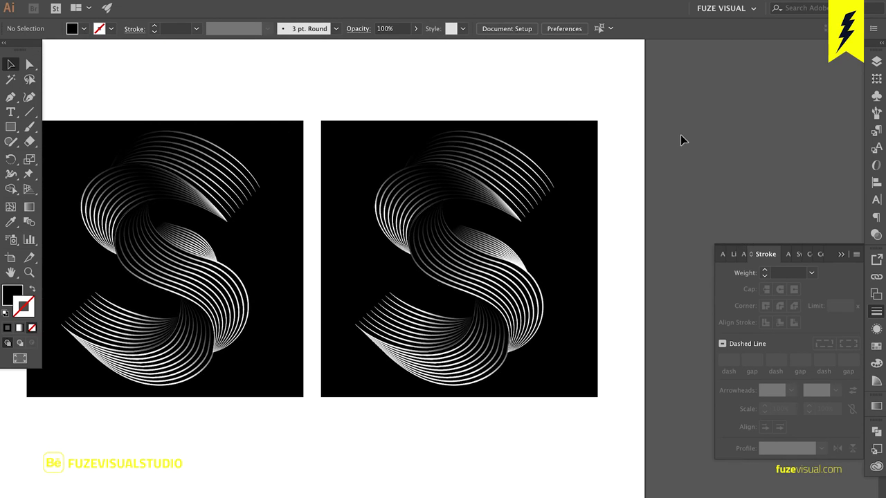
- Close the Stroke panel and pan to show both S artboards side by side
click(876, 312)
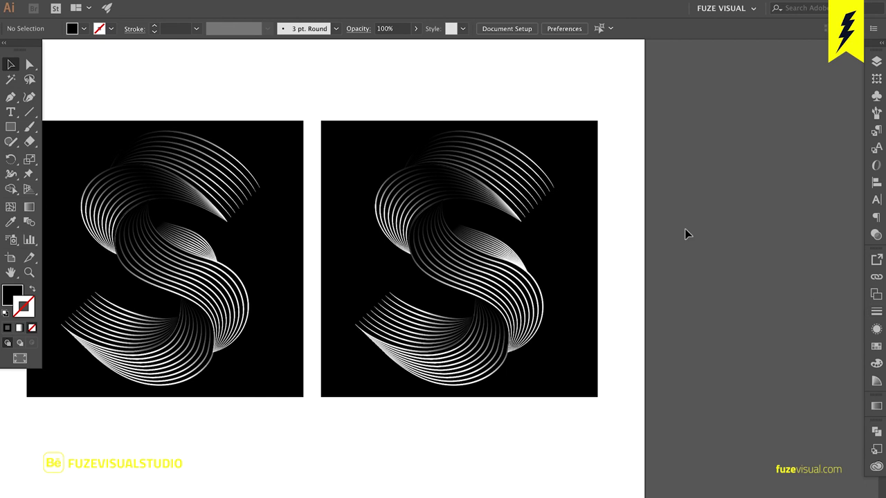
scroll(685, 234, down, 1)
scroll(686, 234, down, 1)
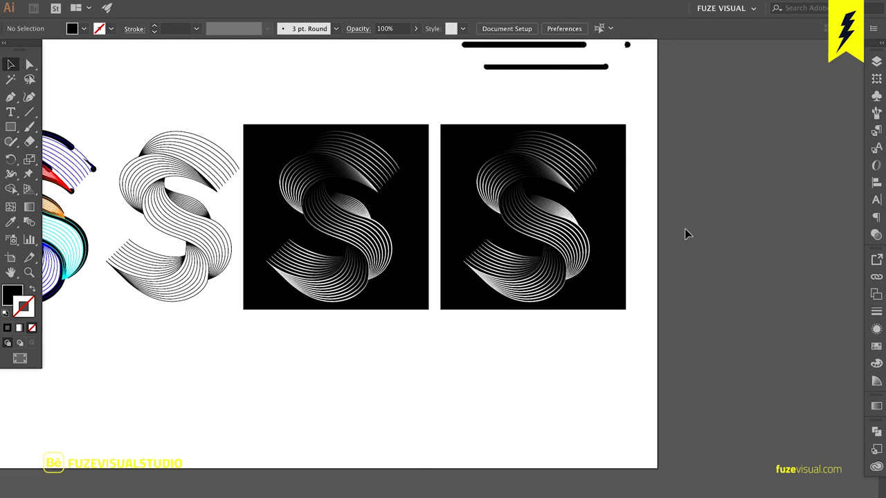
scroll(685, 234, right, 3)
scroll(686, 234, up, 1)
scroll(686, 234, right, 2)
scroll(686, 234, up, 1)
scroll(685, 234, right, 2)
scroll(686, 234, up, 1)
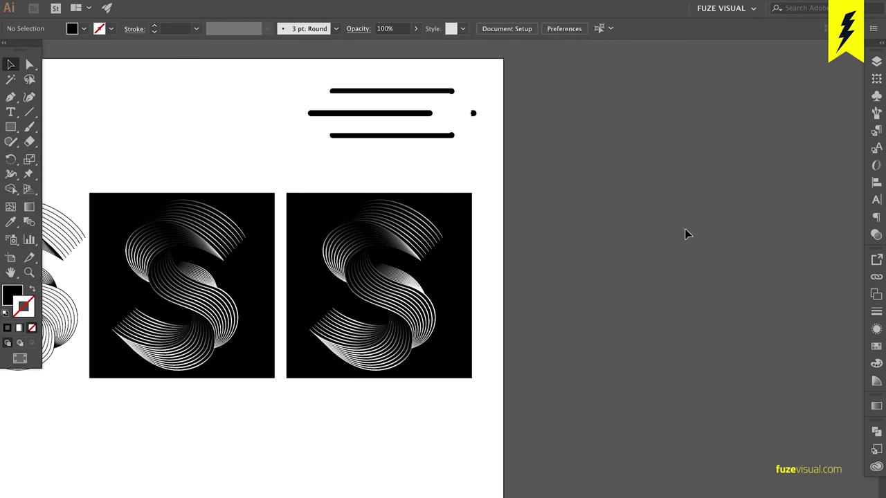
- Duplicate Artboard 1 beside it and set the copy's width to 1080 pt
key(shift+o)
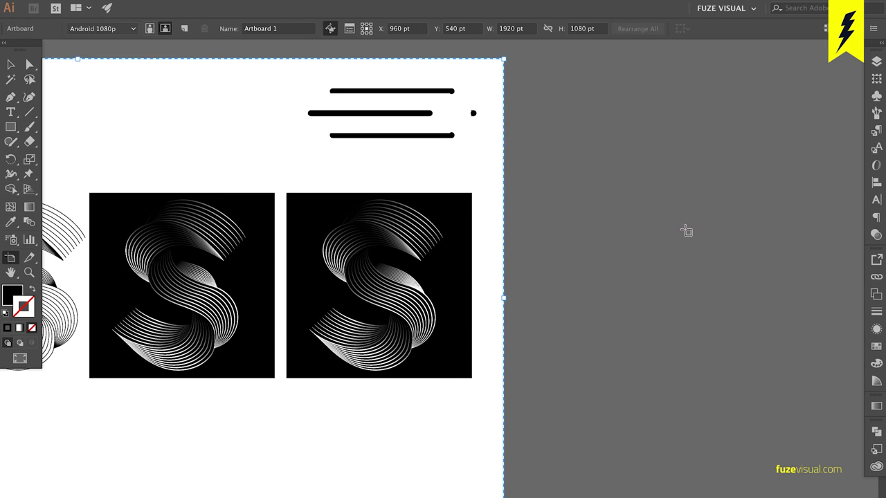
key(ctrl+0)
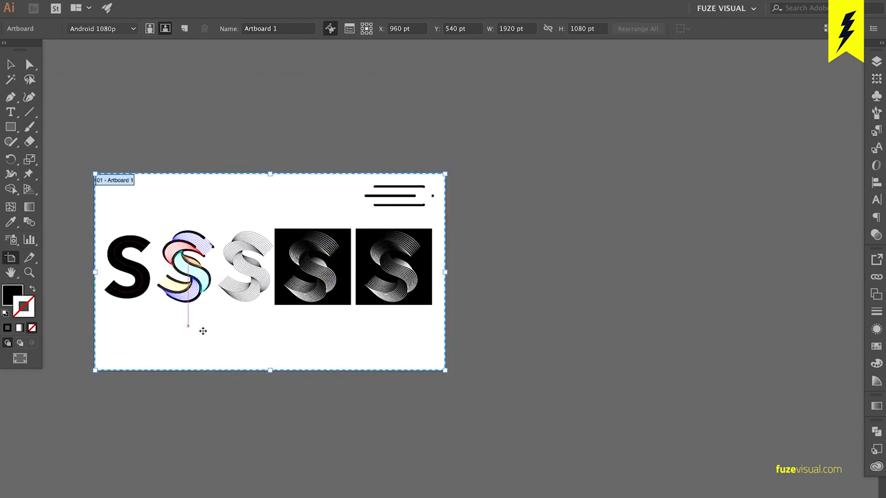
drag(206, 333, 569, 310)
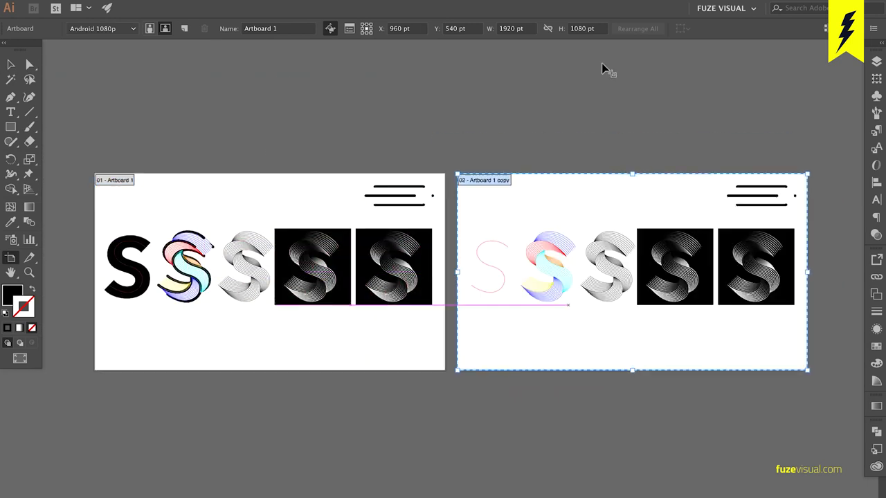
double_click(506, 28)
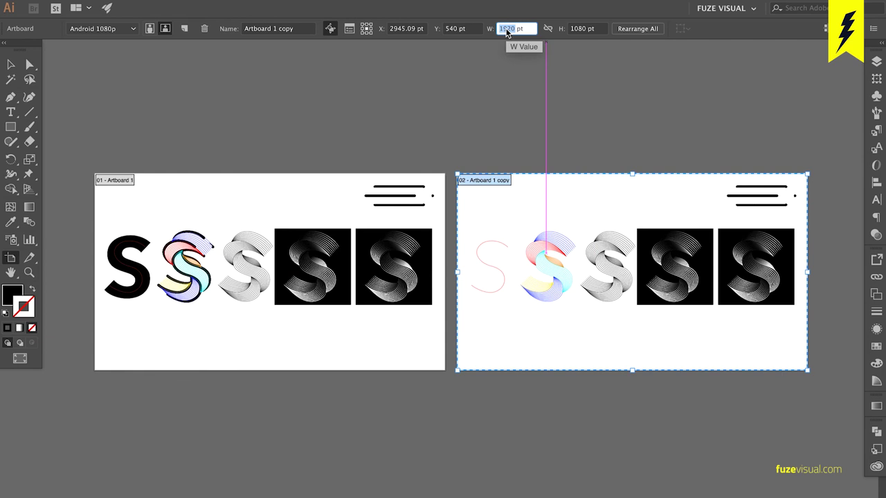
text(1)
key(Return)
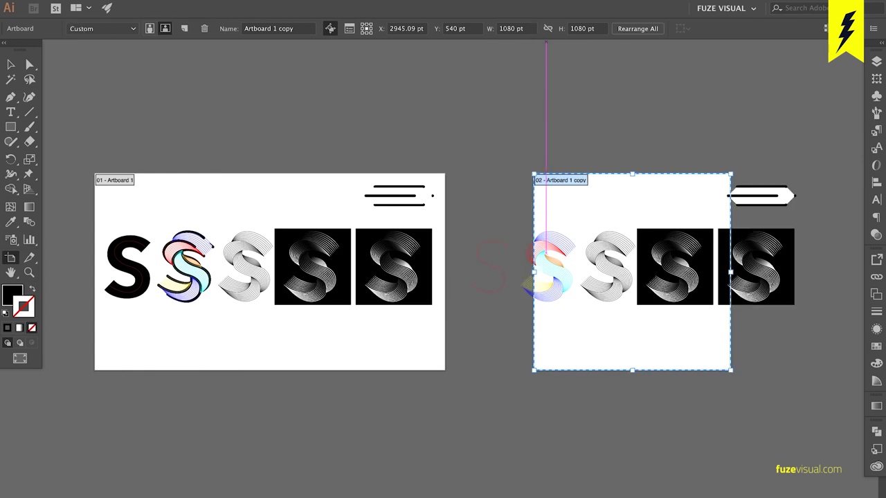
key(Escape)
- Delete the three extra S artworks and the horizontal-lines shape from the copied artboard
drag(677, 207, 524, 333)
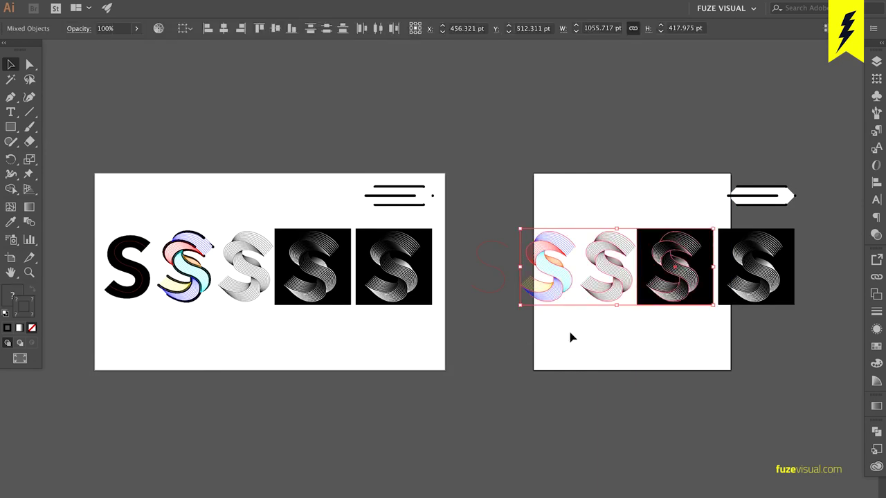
key(Delete)
click(783, 196)
key(Delete)
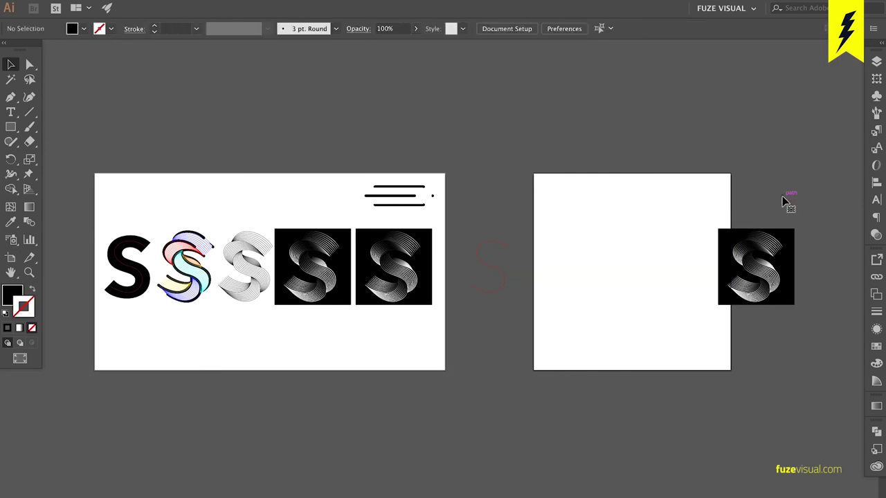
scroll(813, 202, up, 3)
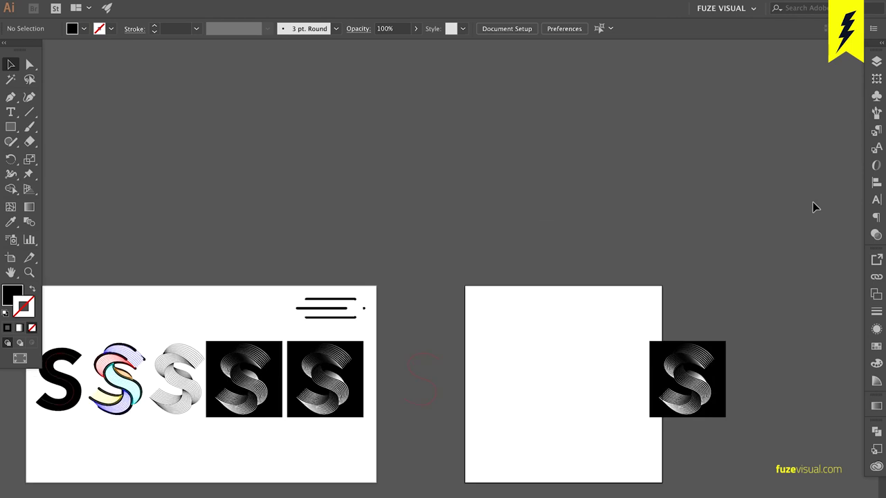
- Select the S line art together with its black square
click(724, 353)
drag(748, 317, 621, 469)
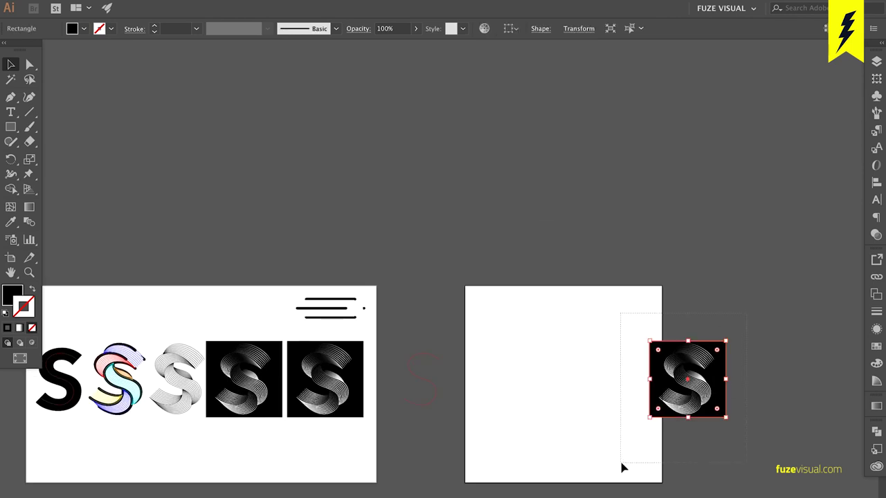
shift+click(722, 385)
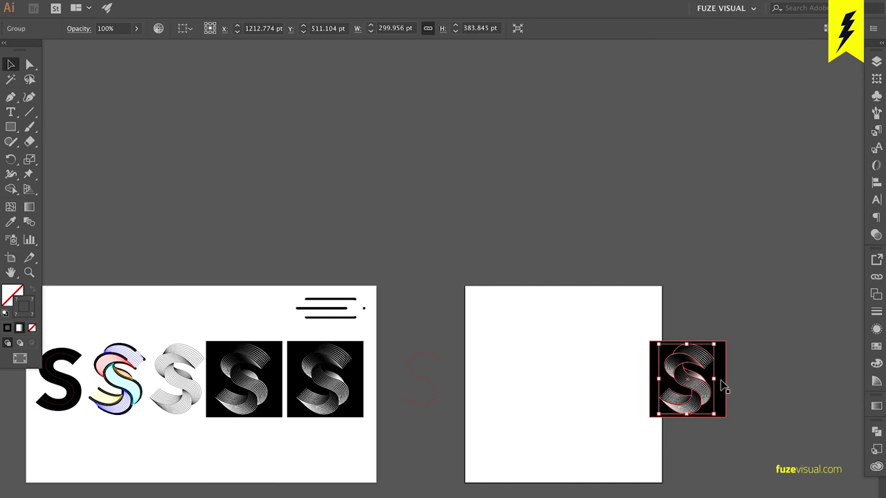
drag(747, 338, 609, 466)
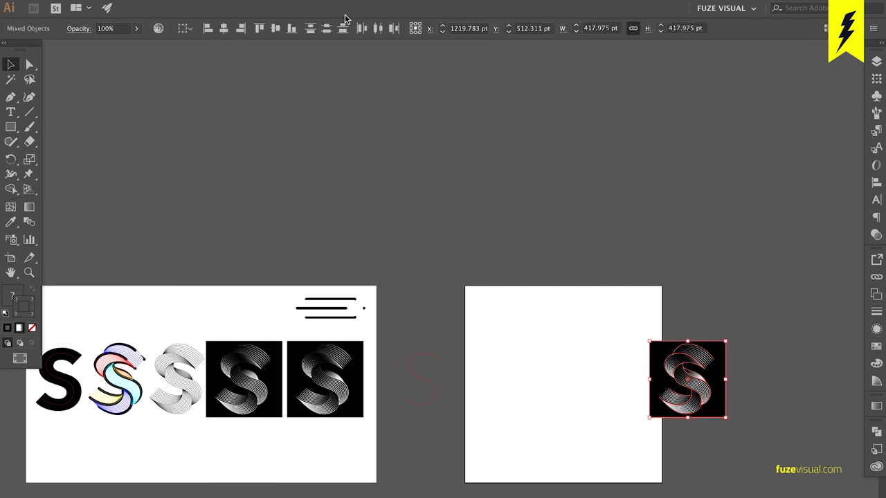
- Centre the tile on the artboard, then scale it up to nearly fill the artboard
click(276, 28)
click(222, 30)
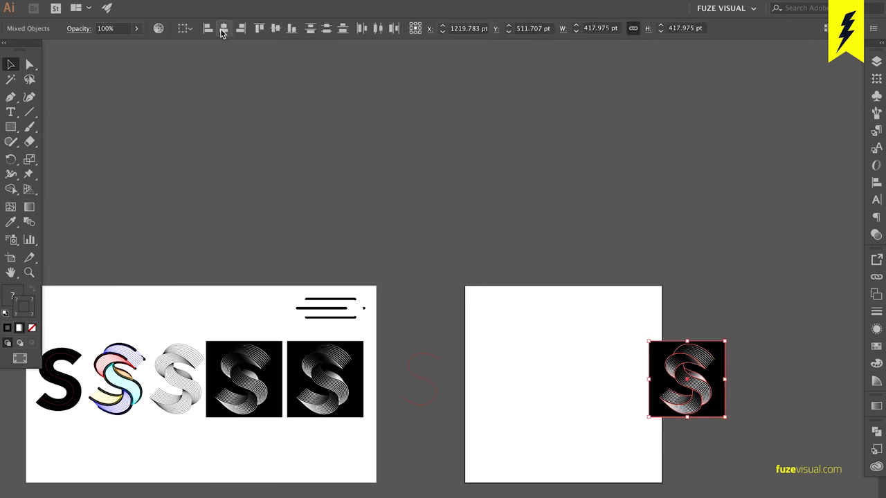
click(218, 70)
click(223, 29)
click(275, 28)
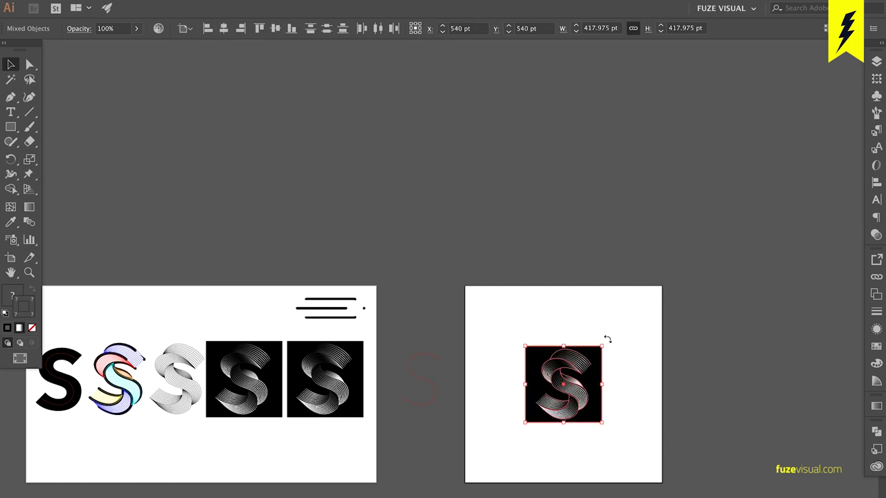
drag(603, 388, 654, 384)
click(703, 361)
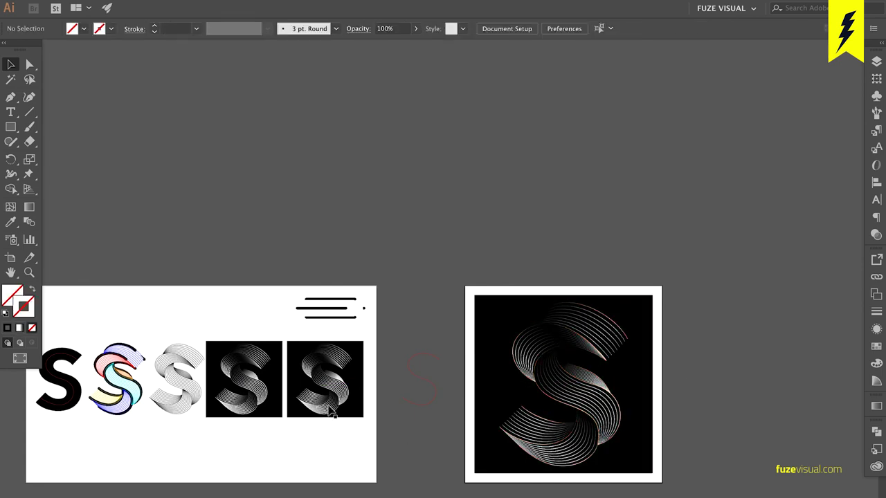
- Fit the artboard in the window and stretch the black background square from its centre
click(11, 274)
double_click(11, 273)
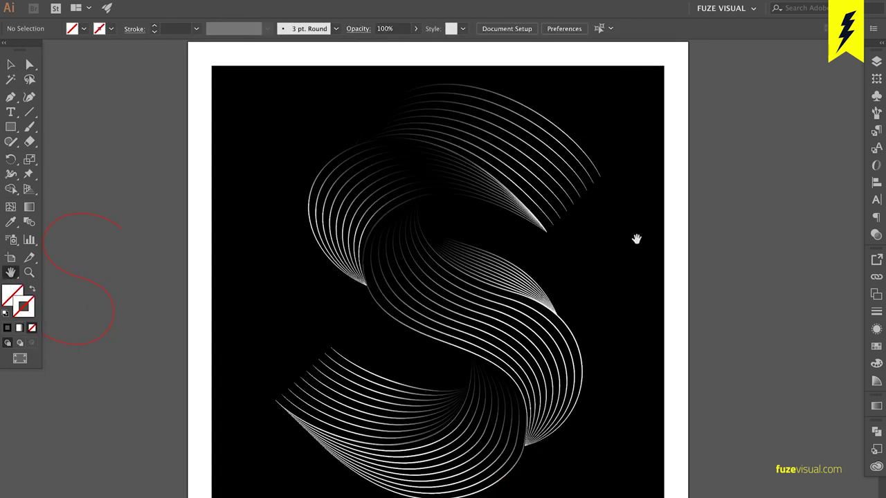
key(v)
click(639, 244)
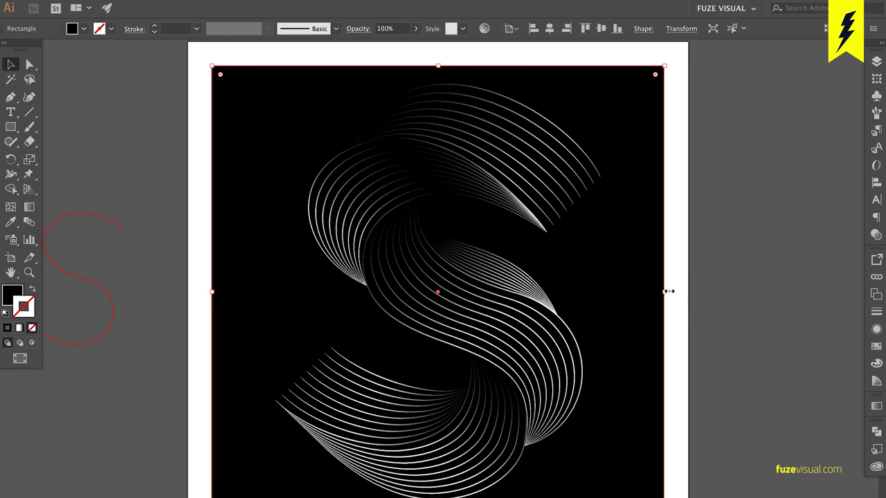
drag(667, 292, 682, 292)
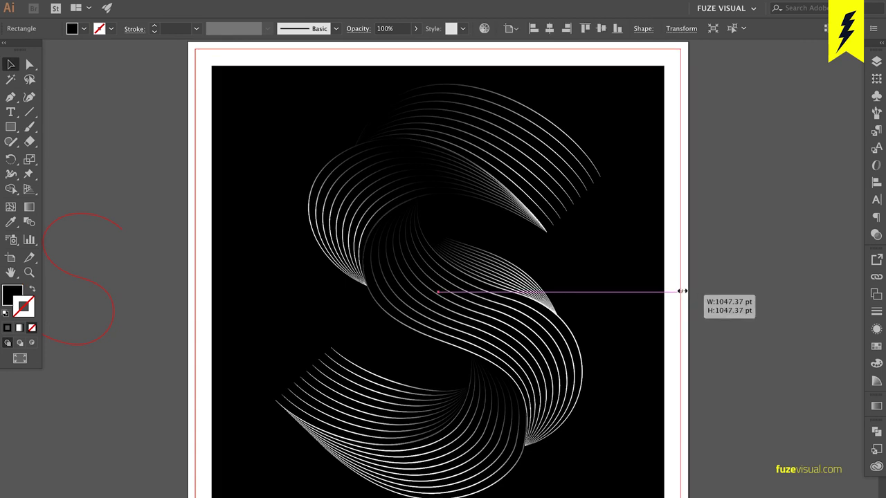
click(768, 278)
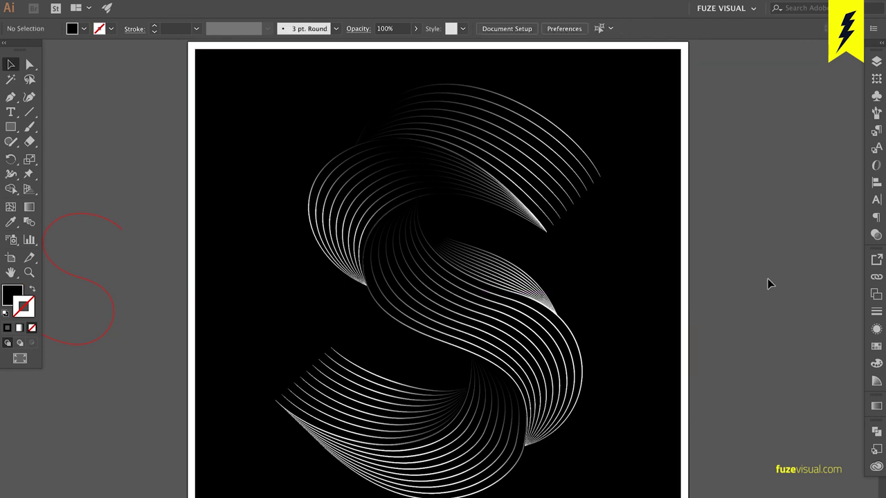
- Delete the stray red S outline
click(506, 154)
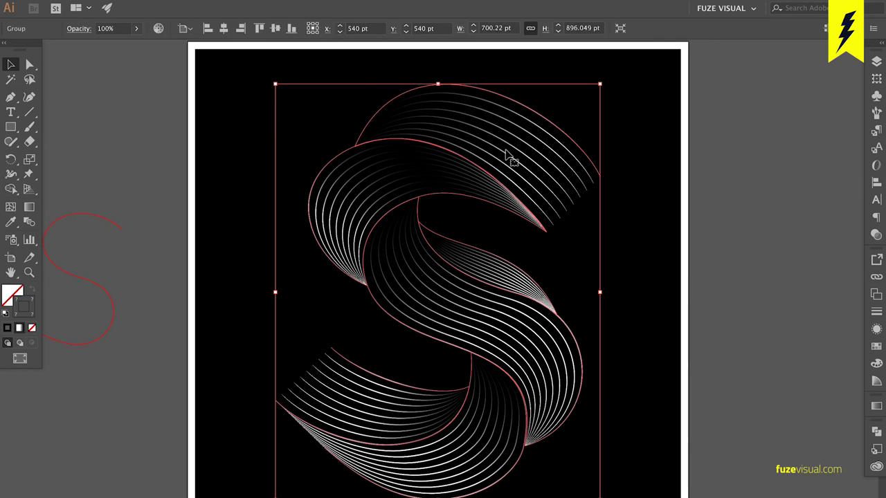
scroll(641, 131, down, 1)
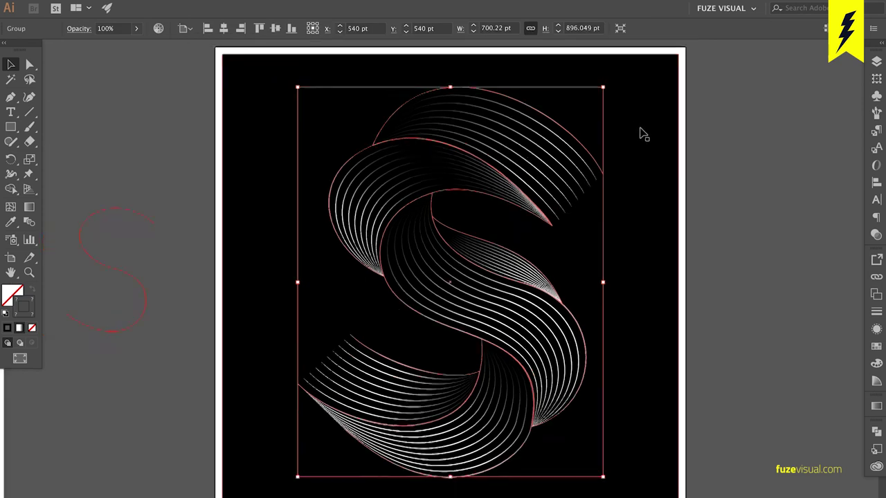
scroll(642, 133, down, 1)
click(274, 235)
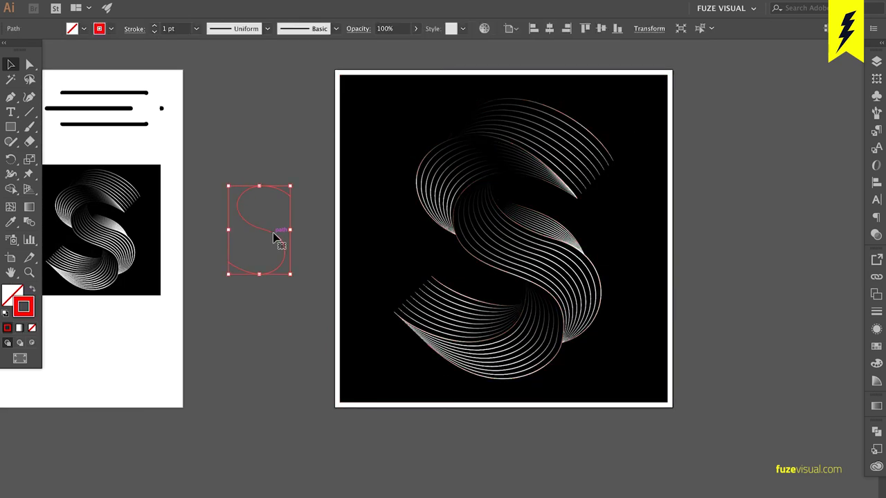
key(Delete)
- Set the black background square's width to 1060 pt in the Transform settings
scroll(272, 234, right, 3)
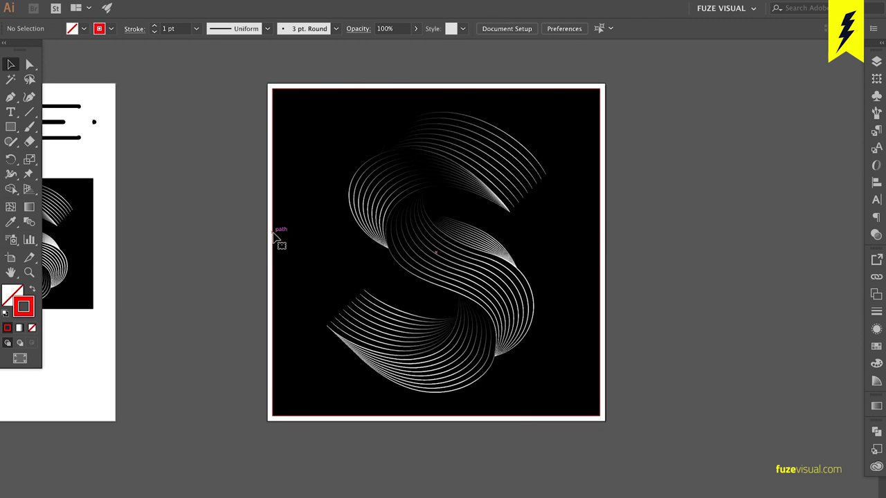
click(299, 205)
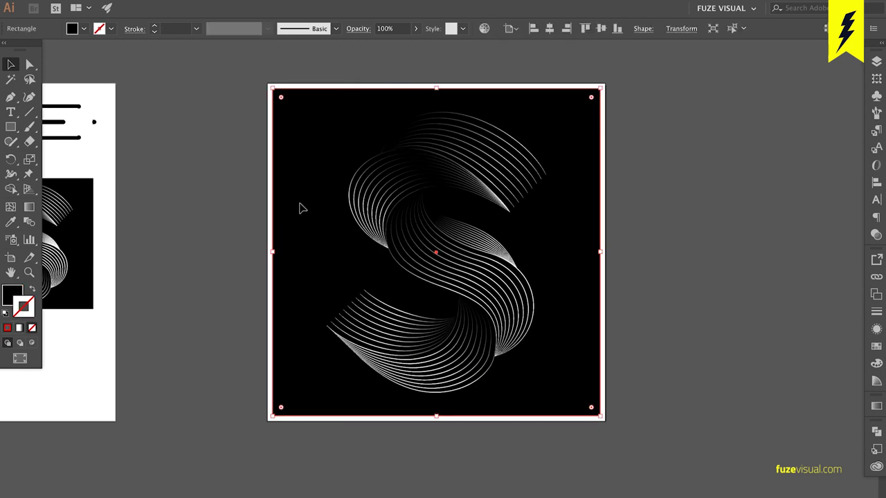
click(681, 29)
click(652, 48)
text(1060)
key(Return)
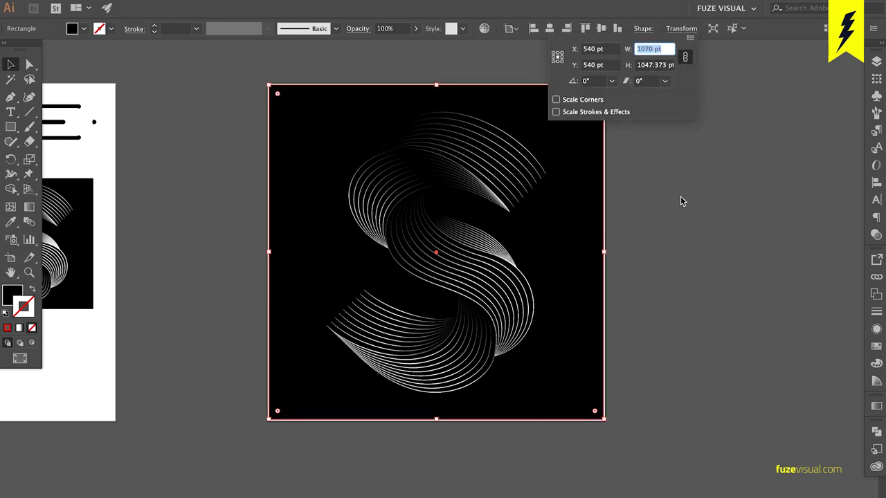
key(Escape)
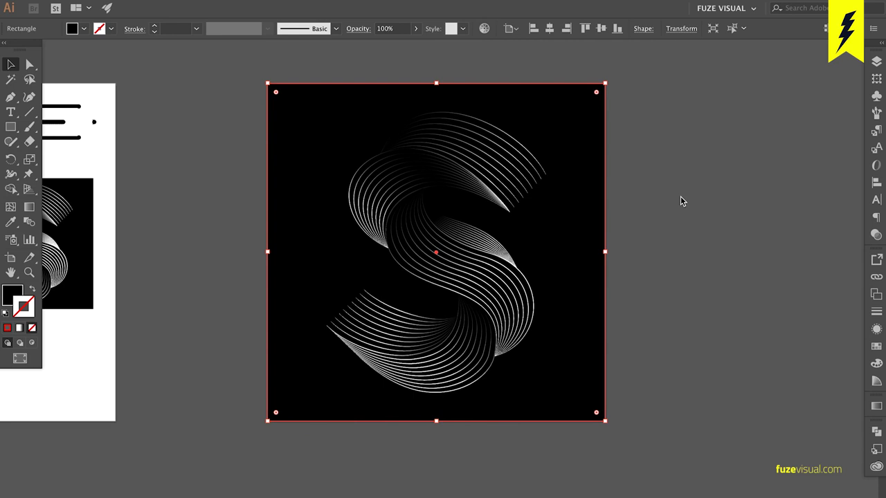
- Fill the background square with a dark grey from the Color Picker
double_click(12, 295)
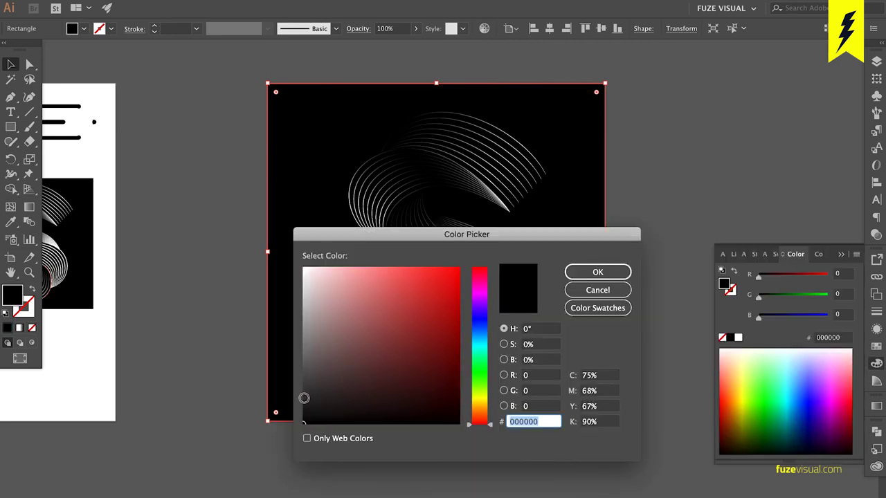
click(303, 399)
click(579, 275)
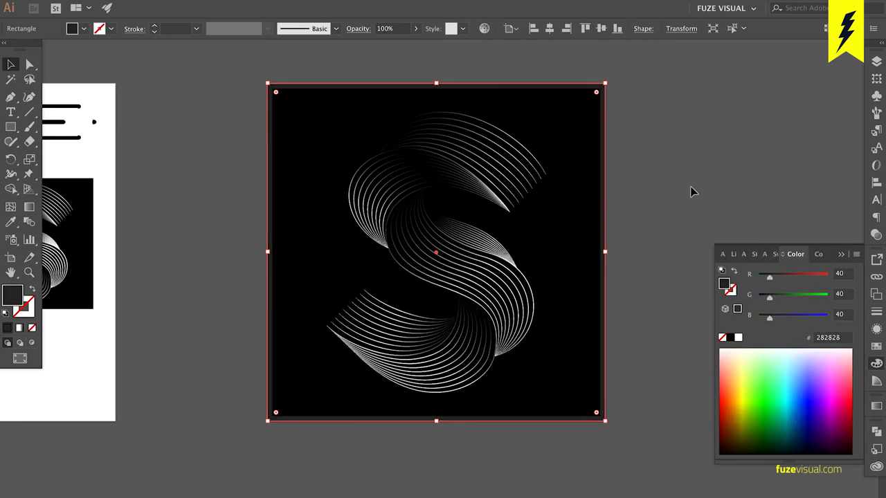
click(692, 192)
- Change the background square's fill to a slightly lighter grey
click(531, 132)
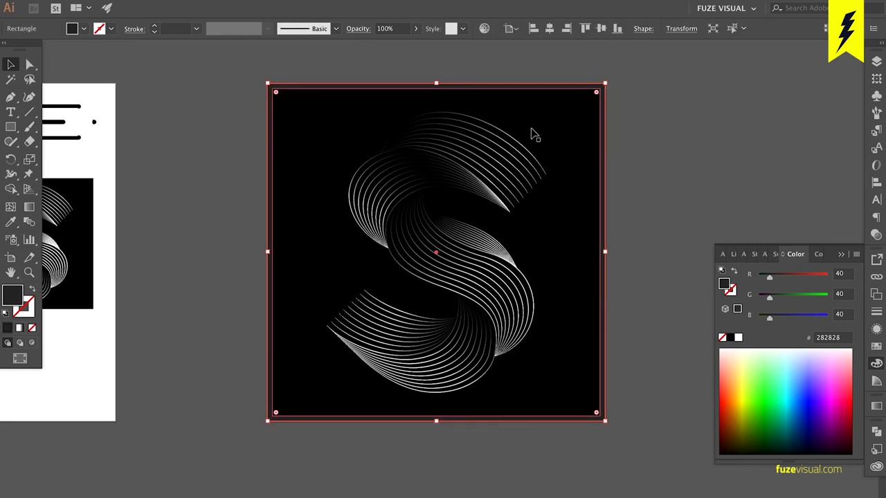
double_click(5, 299)
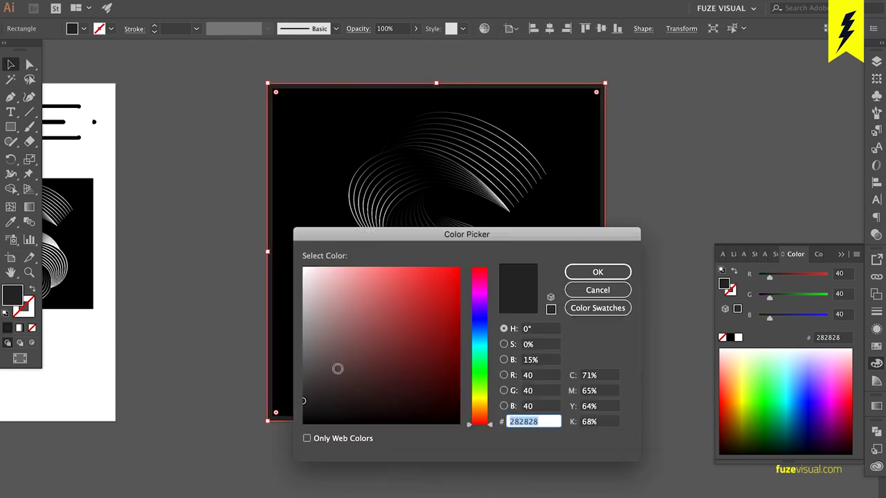
click(305, 382)
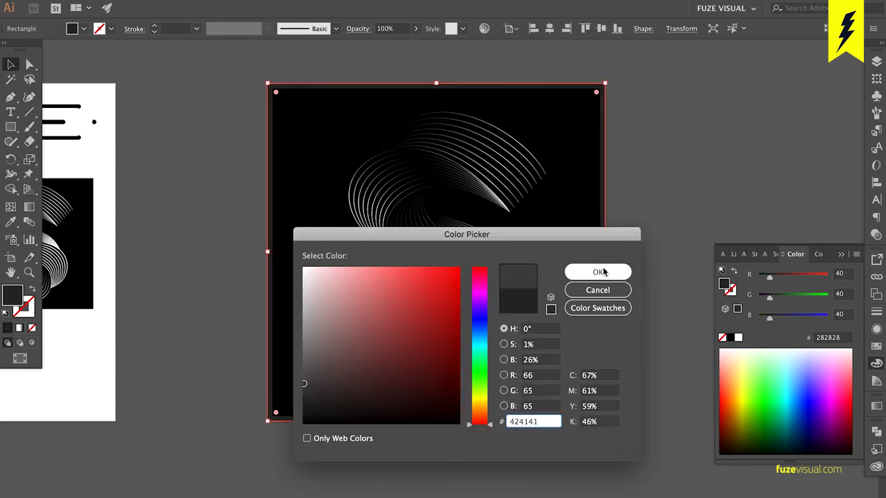
click(601, 273)
click(692, 172)
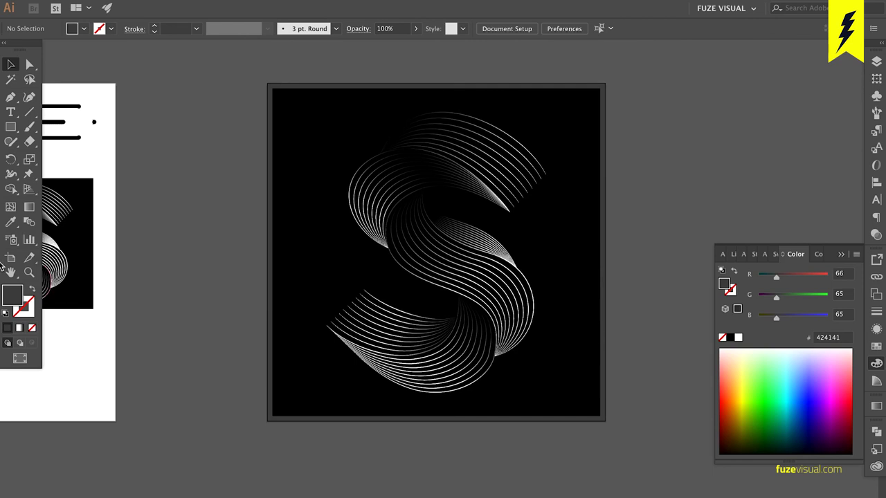